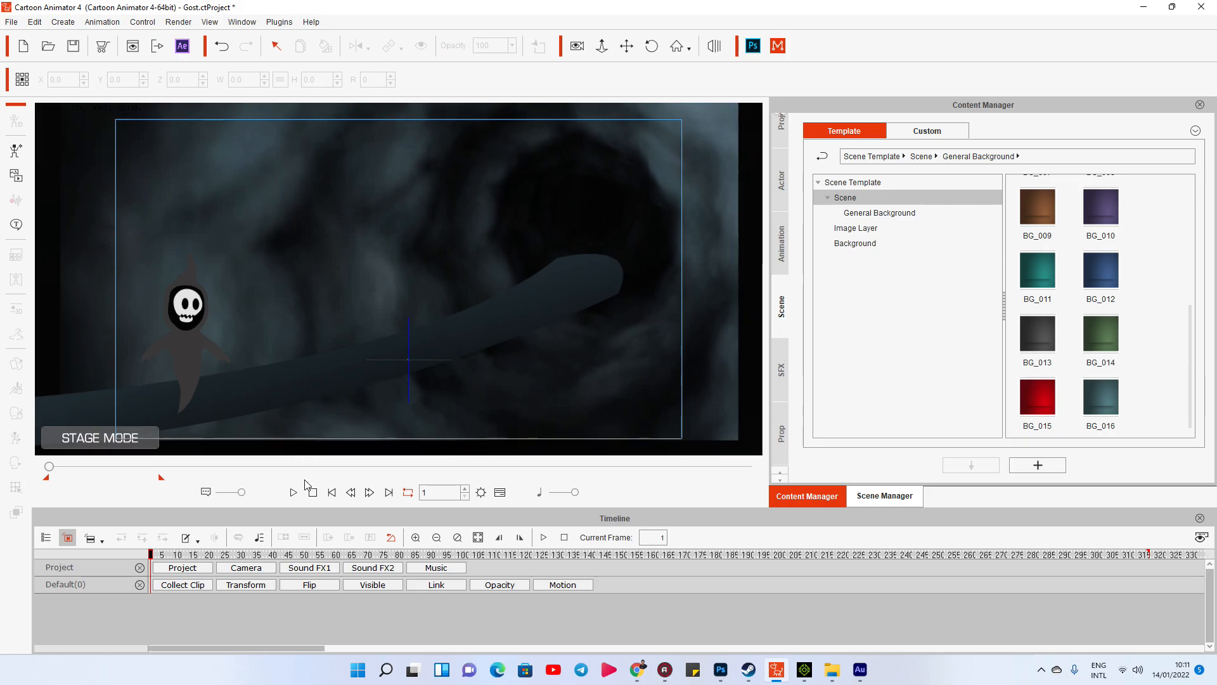
Play back the ghost scene to preview its animation.
{"action": "left_click", "coordinate": [294, 493]}
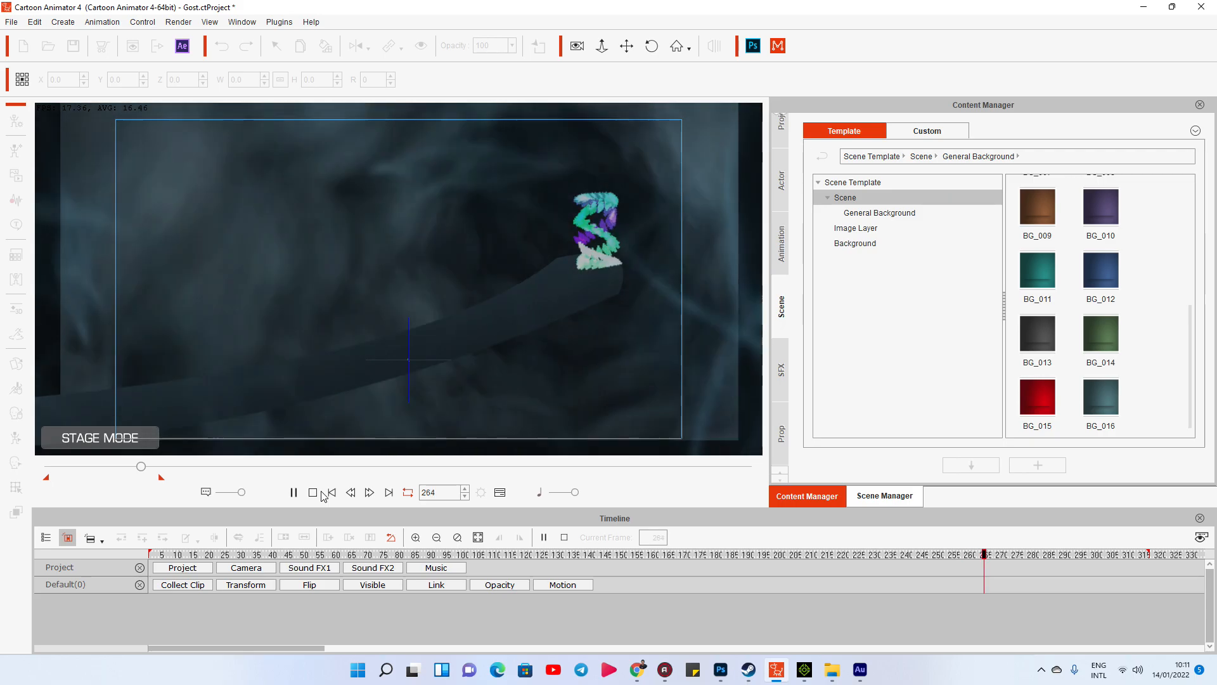
{"action": "key", "text": "space"}
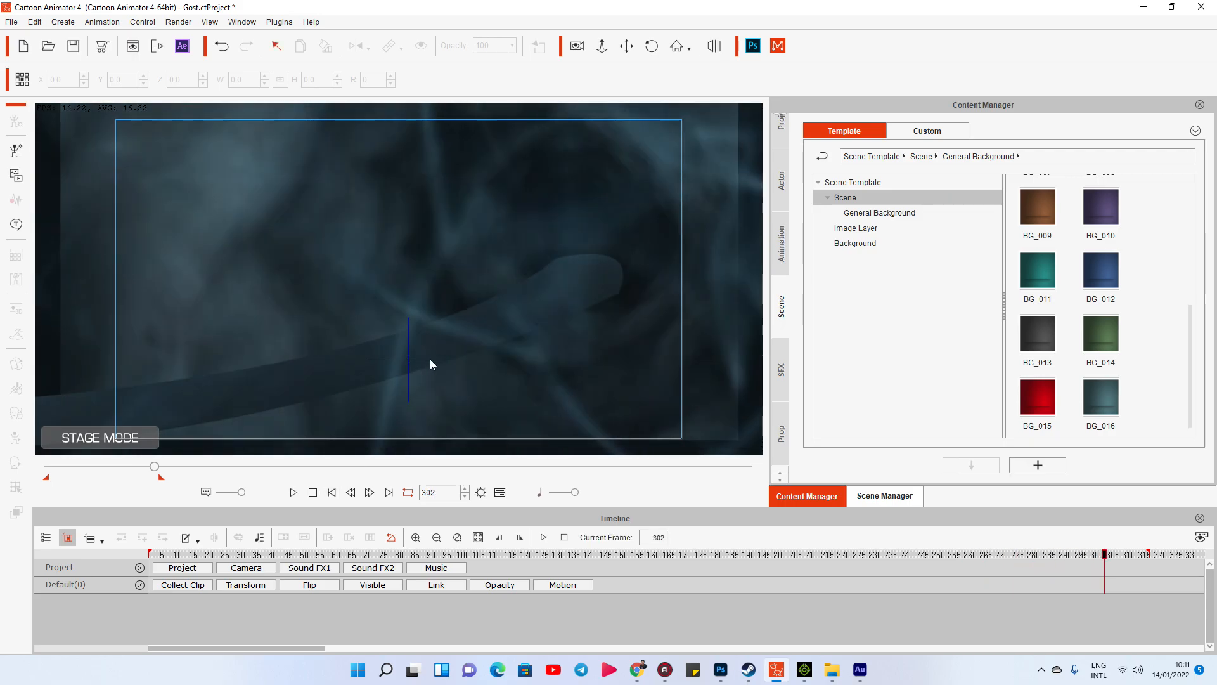
{"action": "left_click", "coordinate": [293, 492]}
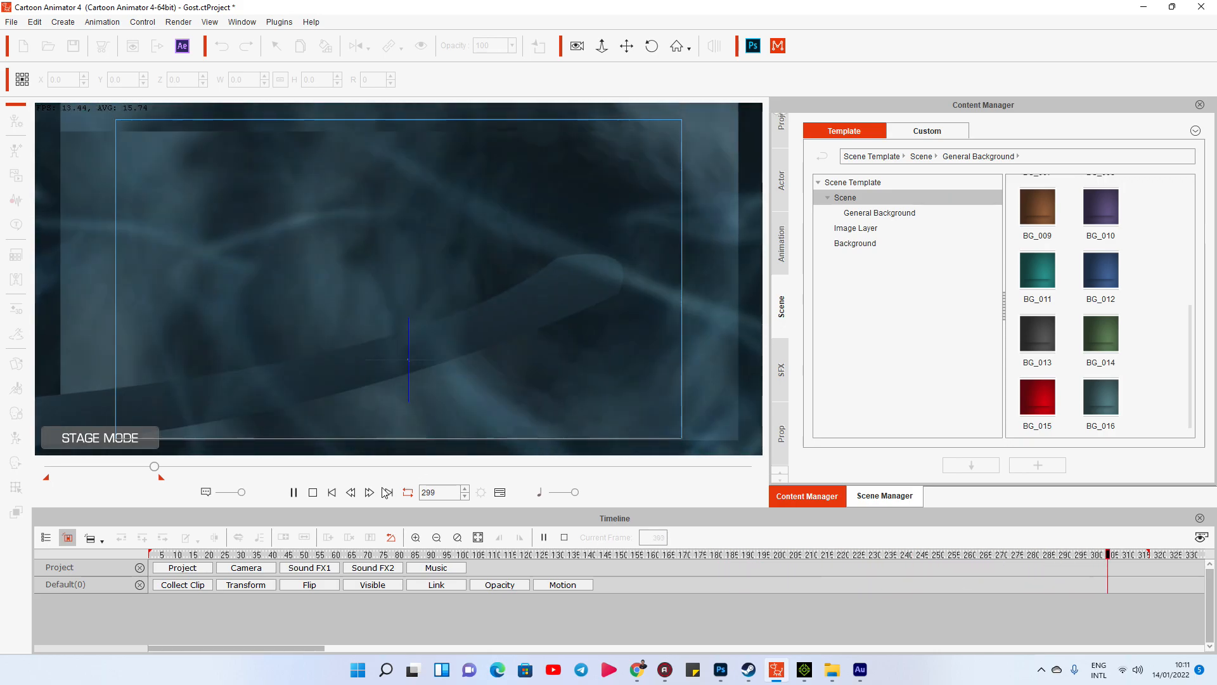
{"action": "key", "text": "space"}
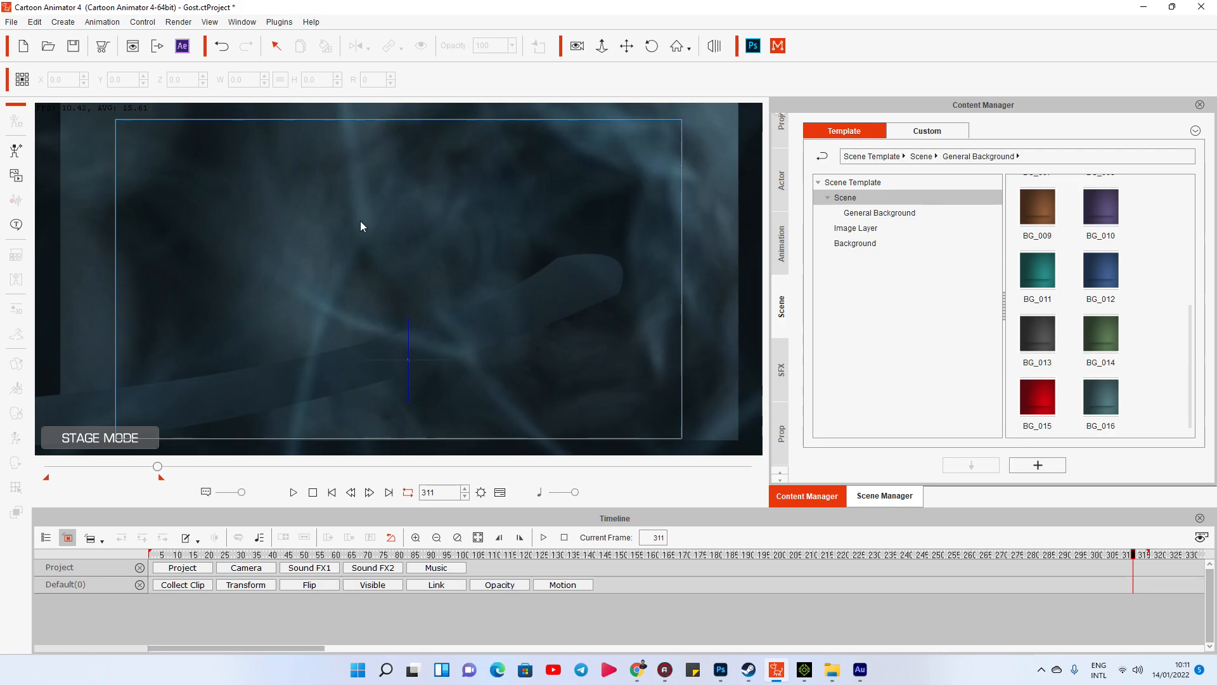
Select the DeepSea prop and examine its depth placement in the 3D view.
{"action": "left_click", "coordinate": [884, 495]}
{"action": "left_click", "coordinate": [888, 220]}
{"action": "left_click_drag", "start_coordinate": [547, 228], "coordinate": [218, 233]}
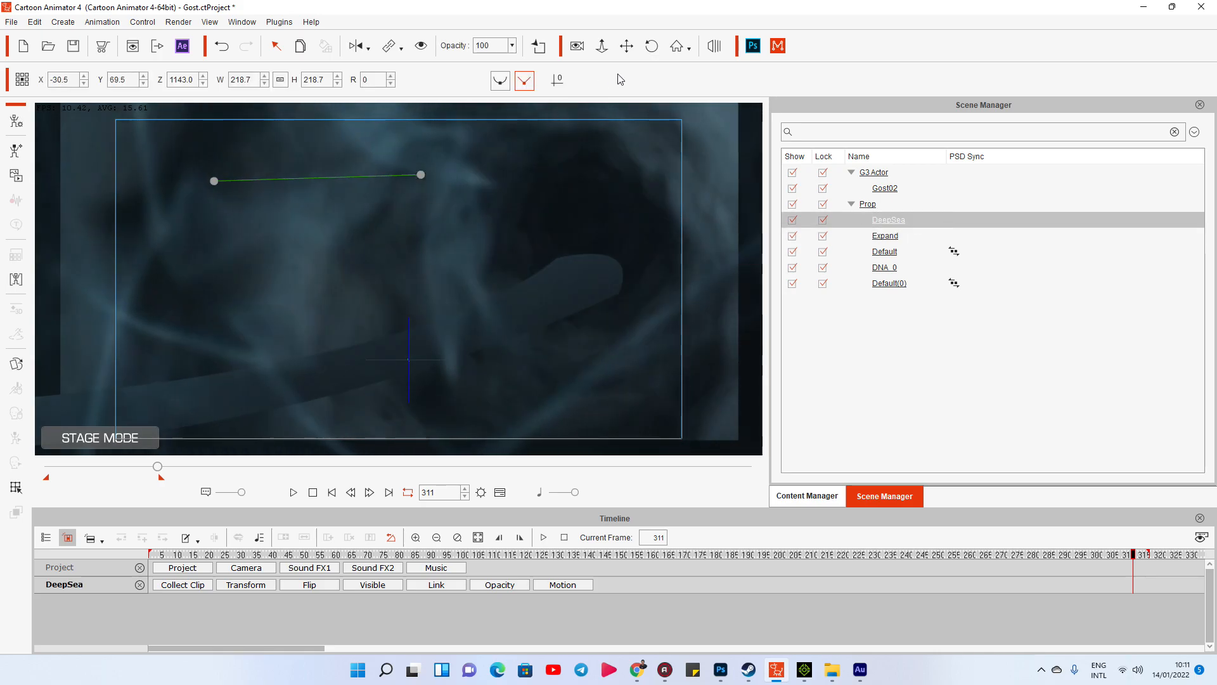
{"action": "left_click", "coordinate": [716, 46]}
{"action": "mouse_move", "coordinate": [528, 265]}
{"action": "left_mouse_down"}
{"action": "mouse_move", "coordinate": [489, 329]}
{"action": "mouse_move", "coordinate": [456, 315]}
{"action": "mouse_move", "coordinate": [467, 443]}
{"action": "mouse_move", "coordinate": [546, 349]}
{"action": "mouse_move", "coordinate": [386, 237]}
{"action": "mouse_move", "coordinate": [383, 440]}
{"action": "mouse_move", "coordinate": [467, 404]}
{"action": "mouse_move", "coordinate": [552, 283]}
{"action": "mouse_move", "coordinate": [538, 286]}
{"action": "left_mouse_up"}
{"action": "left_click_drag", "start_coordinate": [260, 444], "coordinate": [323, 369]}
{"action": "left_click_drag", "start_coordinate": [365, 293], "coordinate": [335, 303]}
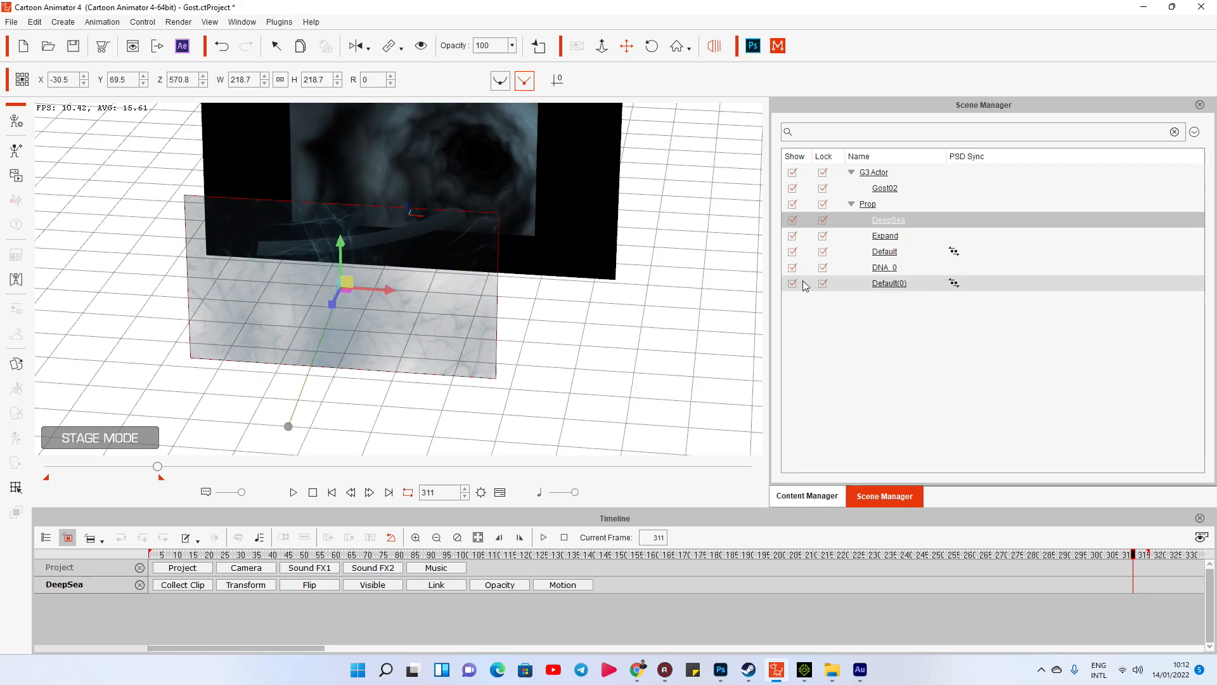
Inspect the Expand, Default, DNA_0 and Default(0) props in the 3D view, including at frame 239, and return playback to the start.
{"action": "left_click", "coordinate": [886, 235]}
{"action": "left_click_drag", "start_coordinate": [407, 177], "coordinate": [288, 380]}
{"action": "left_click", "coordinate": [882, 252]}
{"action": "left_click", "coordinate": [888, 267]}
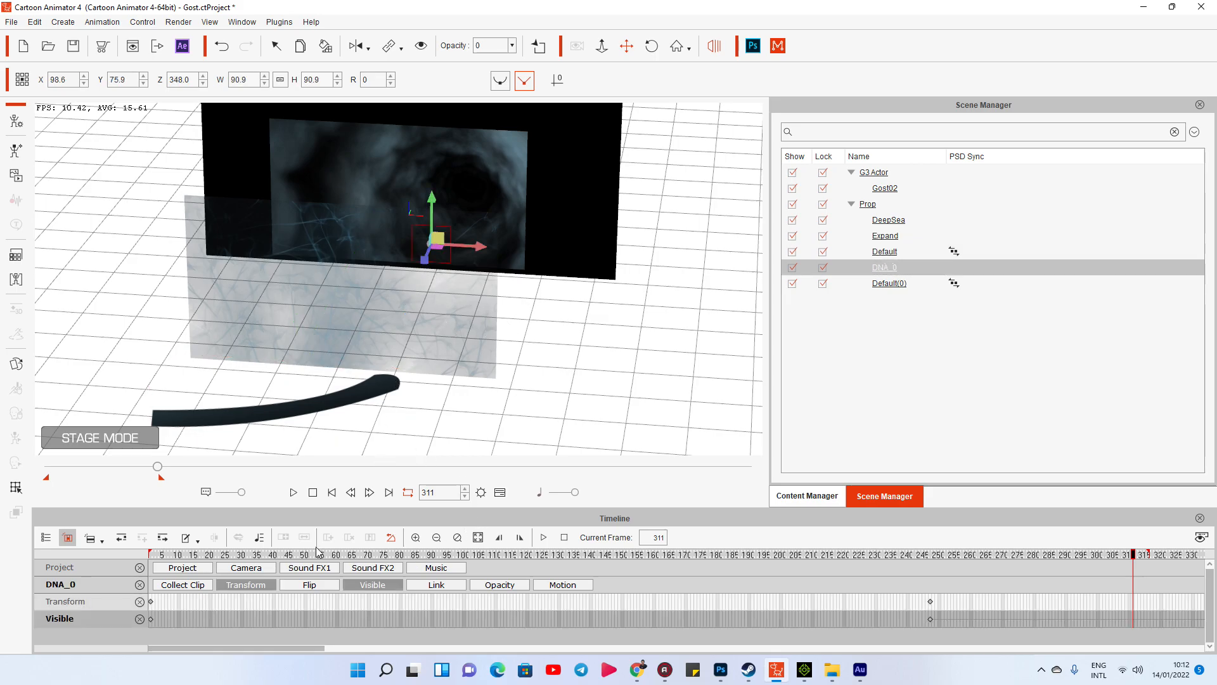
{"action": "left_click_drag", "start_coordinate": [153, 470], "coordinate": [132, 471]}
{"action": "left_click", "coordinate": [888, 283]}
{"action": "left_click_drag", "start_coordinate": [402, 172], "coordinate": [451, 166]}
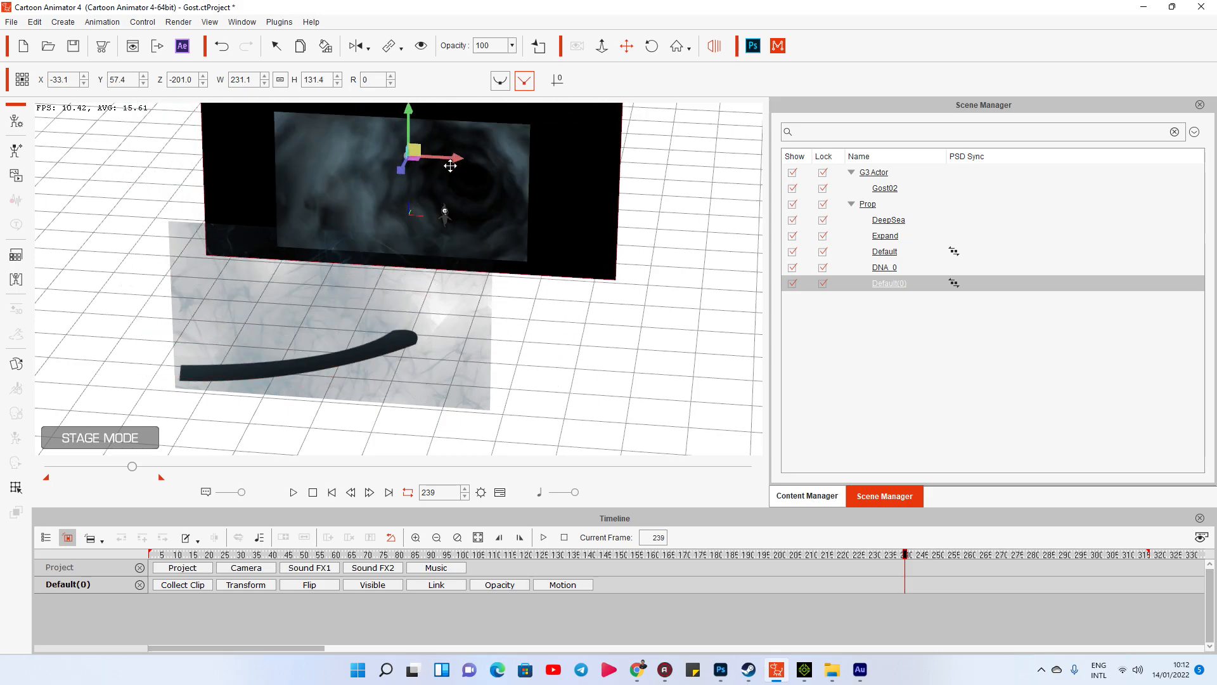
{"action": "left_click", "coordinate": [313, 493]}
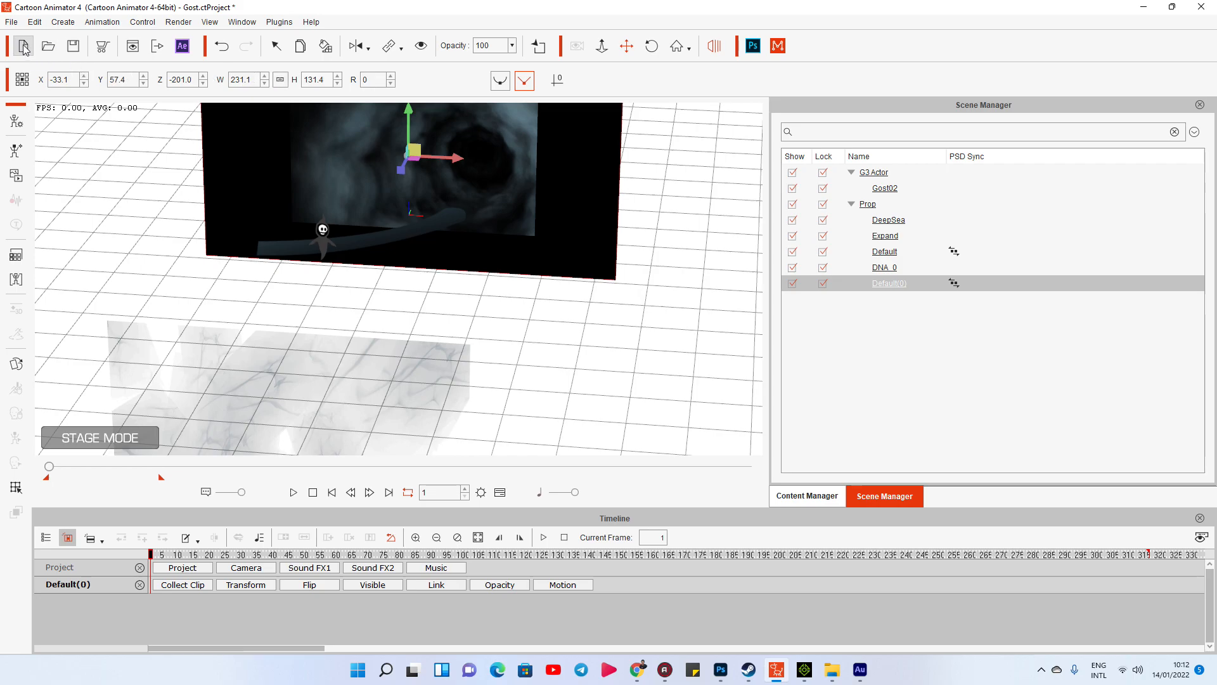
Start a new project without saving the current one and show the Content Manager.
{"action": "left_click", "coordinate": [23, 46]}
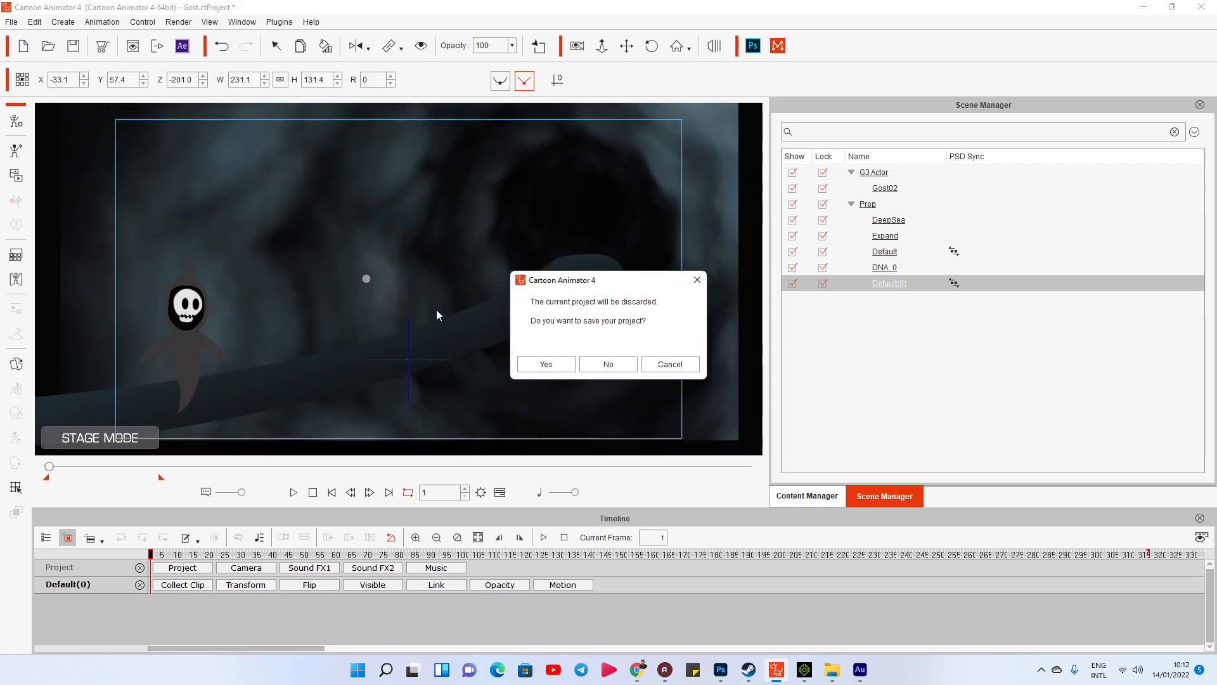
{"action": "left_click", "coordinate": [621, 369]}
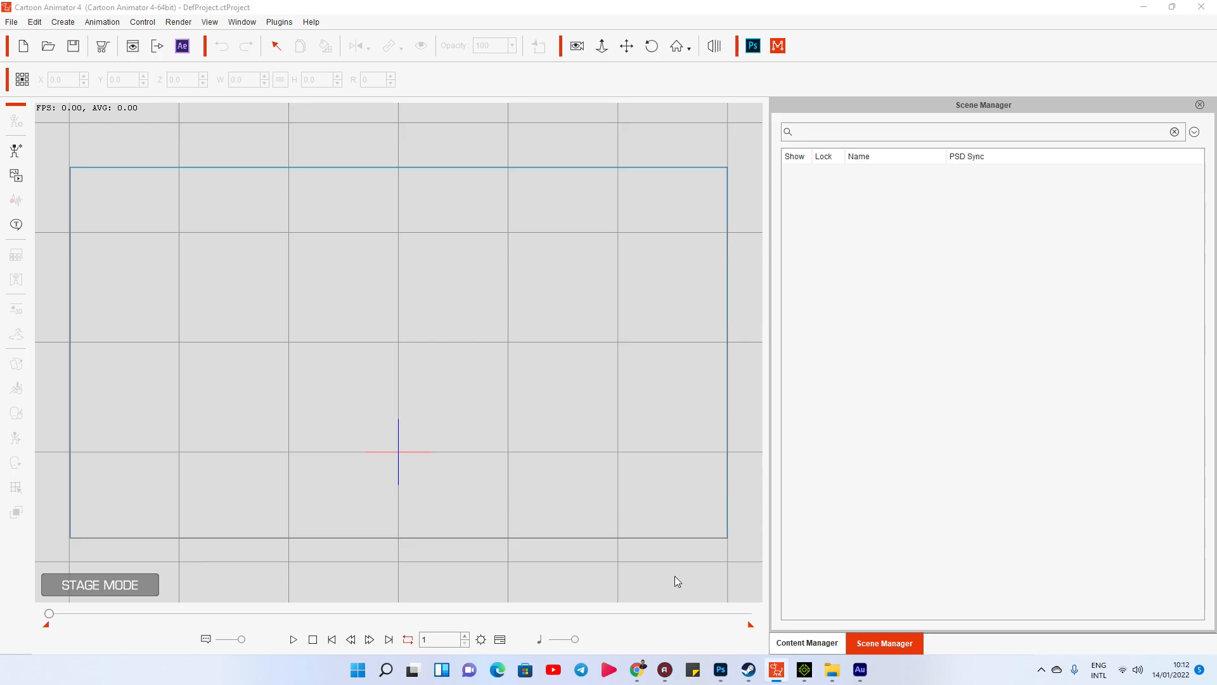
{"action": "left_click", "coordinate": [807, 643]}
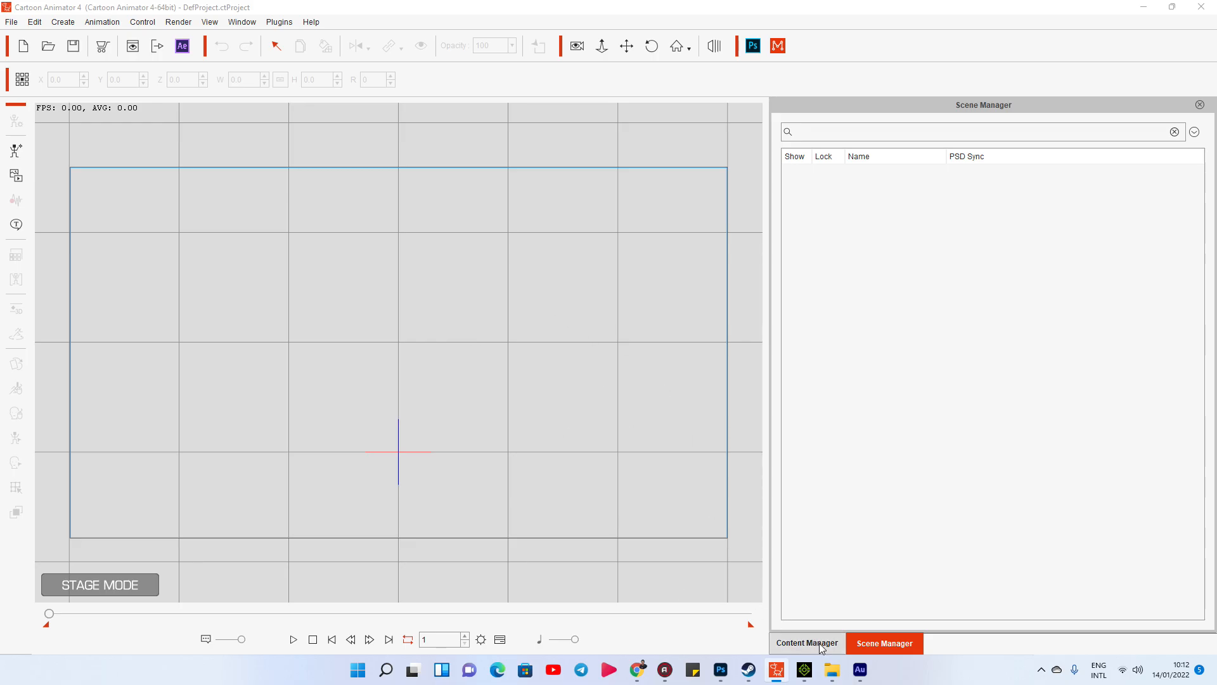
Show the desktop and place the new folder and the WAV audio file together in its empty area.
{"action": "left_click", "coordinate": [1143, 7]}
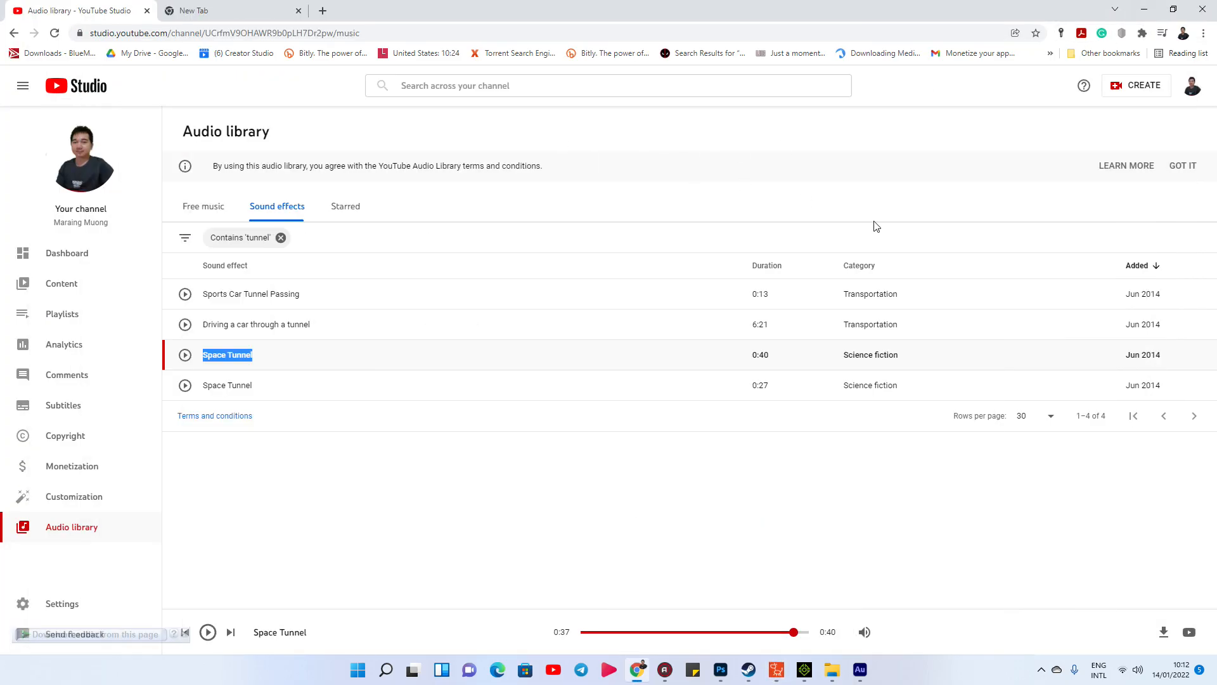
{"action": "key", "text": "super+d"}
{"action": "left_click_drag", "start_coordinate": [362, 215], "coordinate": [746, 343]}
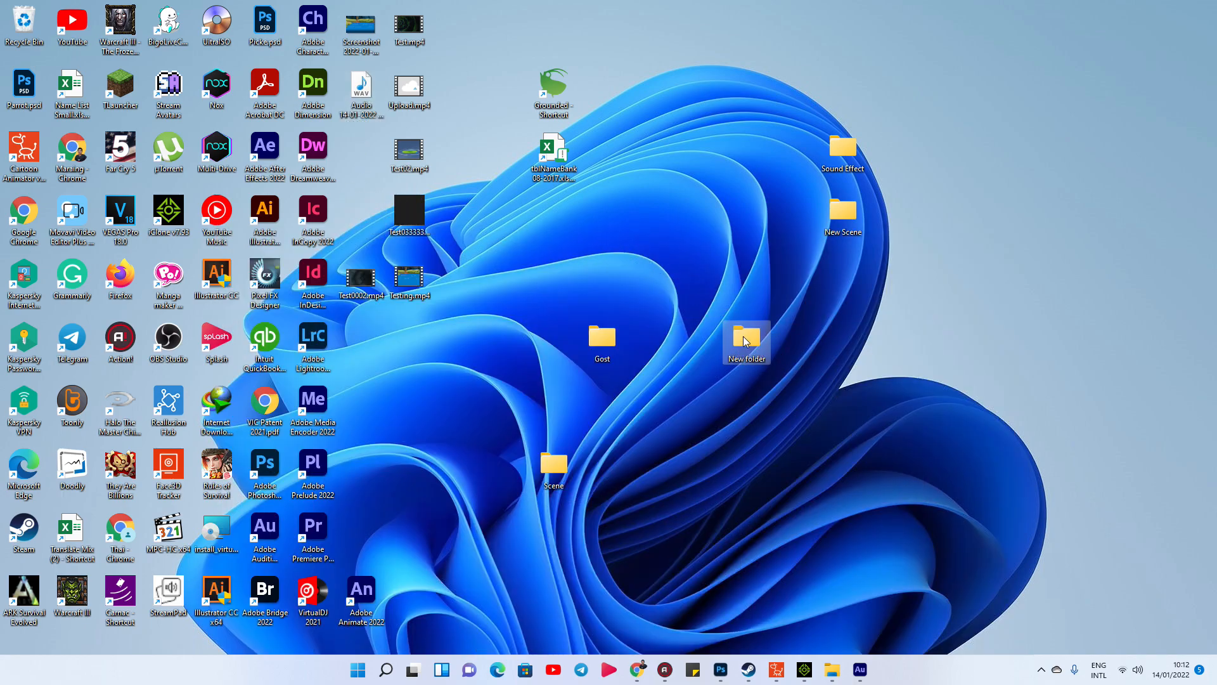
{"action": "left_click_drag", "start_coordinate": [367, 83], "coordinate": [752, 412]}
Open Google Translate in Chrome, enter "GGGGG" with language detection, and listen to the source text's pronunciation.
{"action": "left_click", "coordinate": [638, 669]}
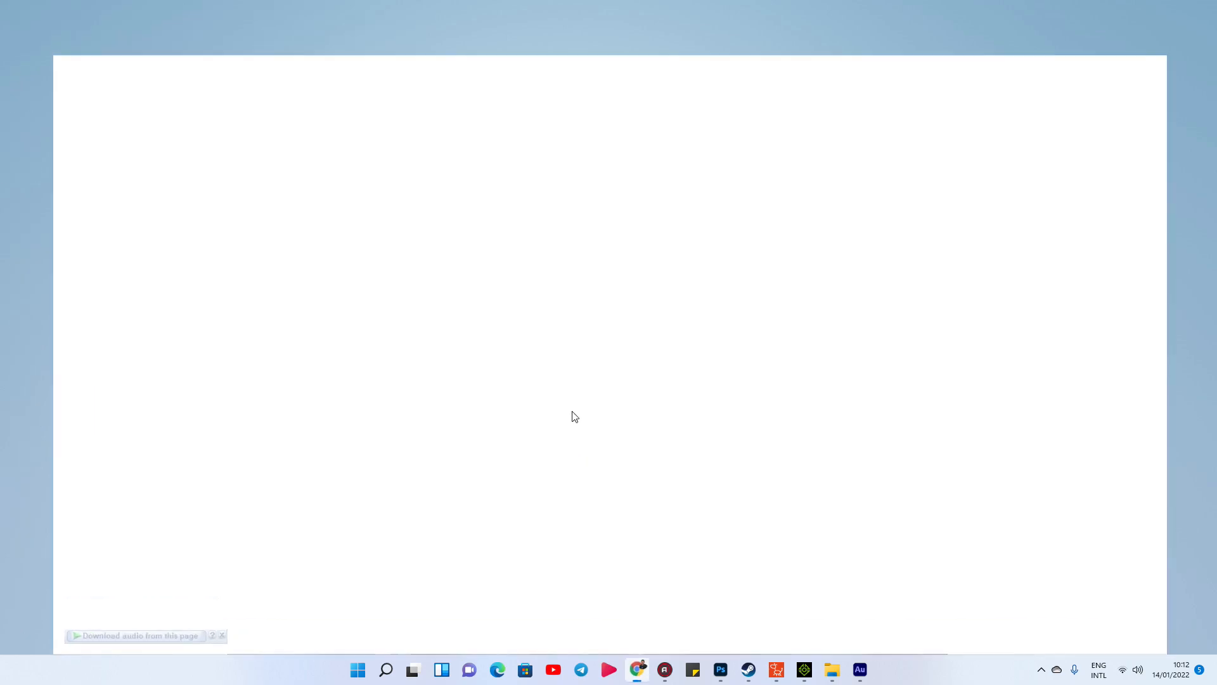
{"action": "left_click", "coordinate": [243, 9]}
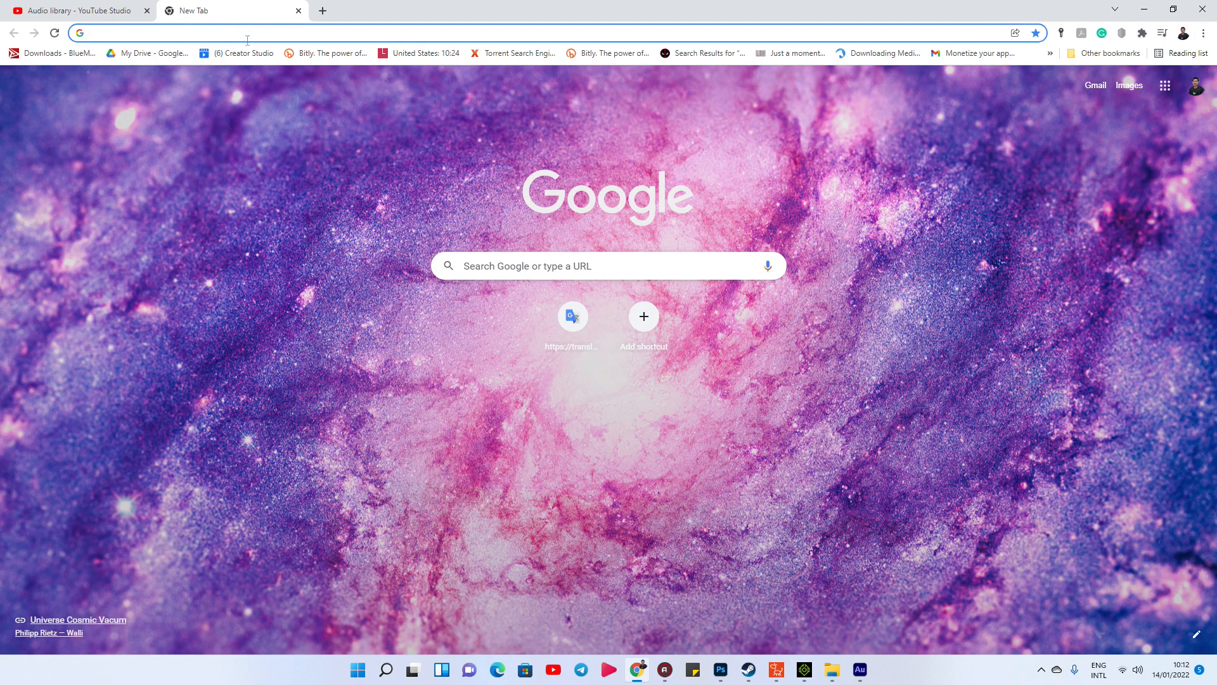
{"action": "type", "text": "tr"}
{"action": "key", "text": "Return"}
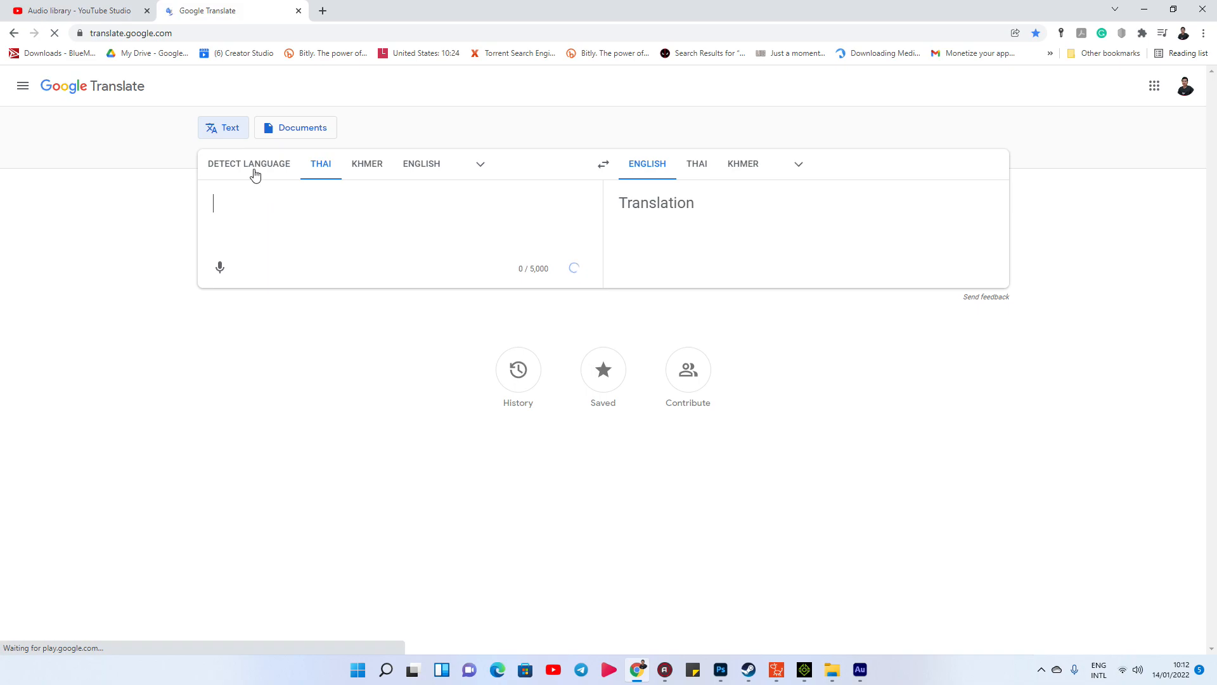
{"action": "left_click", "coordinate": [255, 171]}
{"action": "type", "text": "GGGGG"}
{"action": "left_click", "coordinate": [251, 271]}
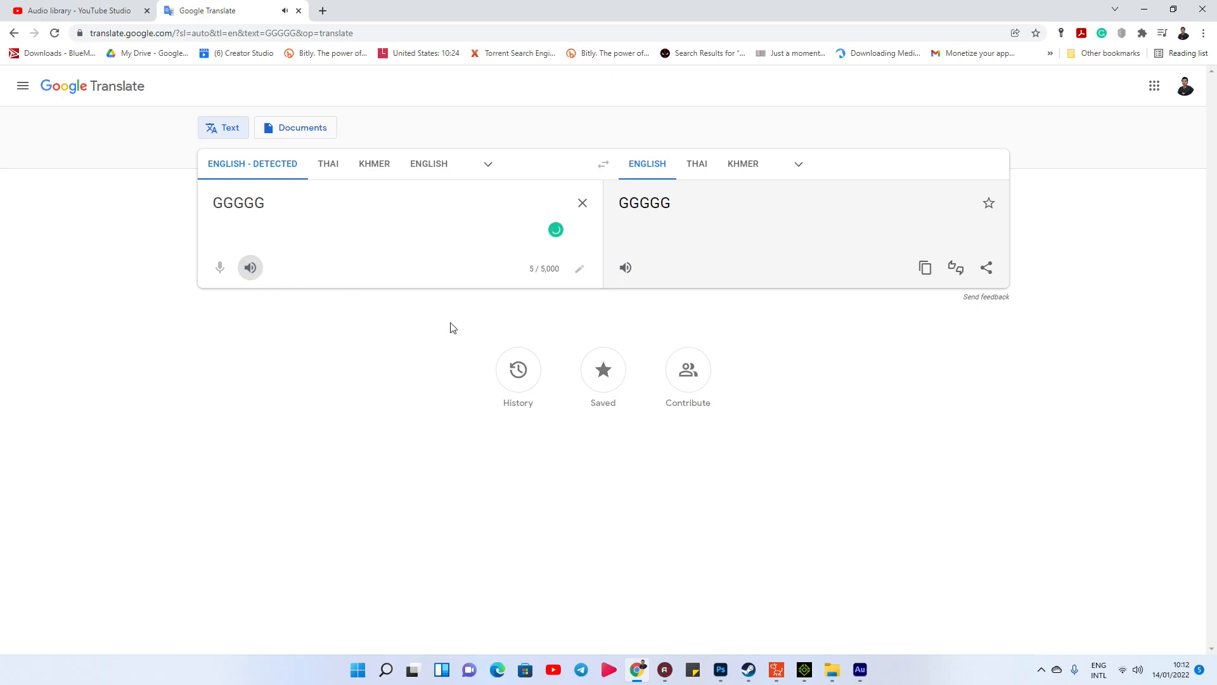
Switch to Adobe Audition and review the Pitch Shifter effect's presets, including The Dark Lord, without applying the effect.
{"action": "left_click", "coordinate": [860, 672]}
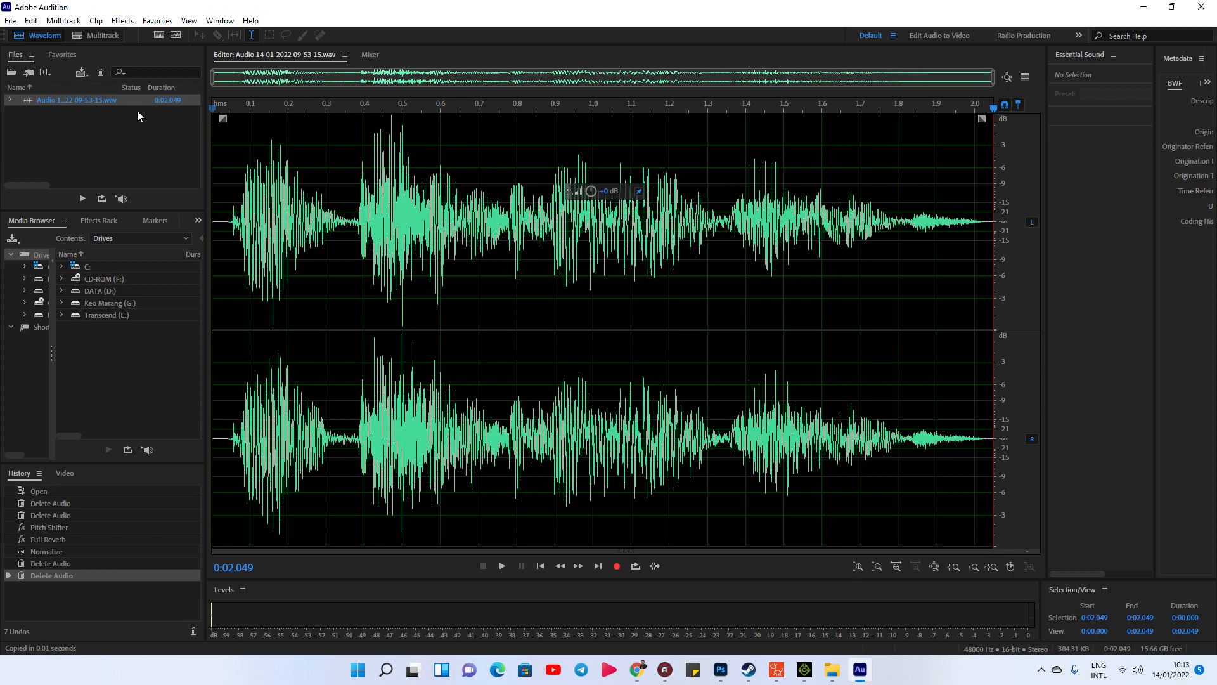
{"action": "left_click", "coordinate": [121, 21]}
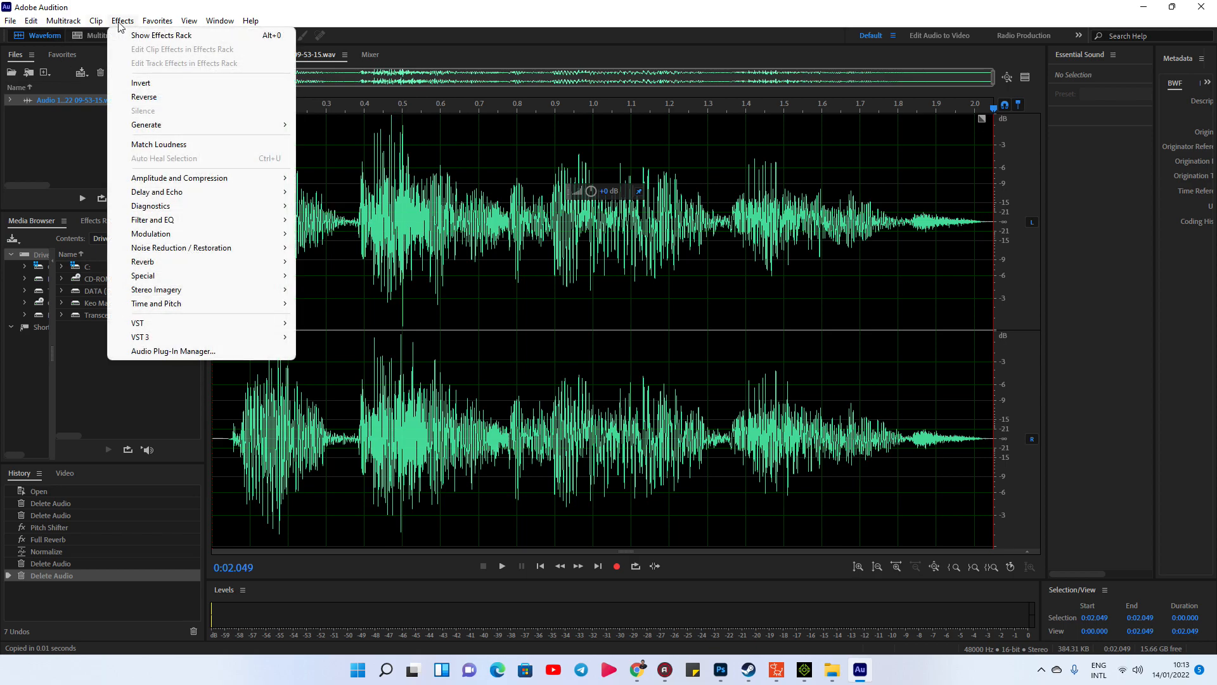
{"action": "mouse_move", "coordinate": [189, 309]}
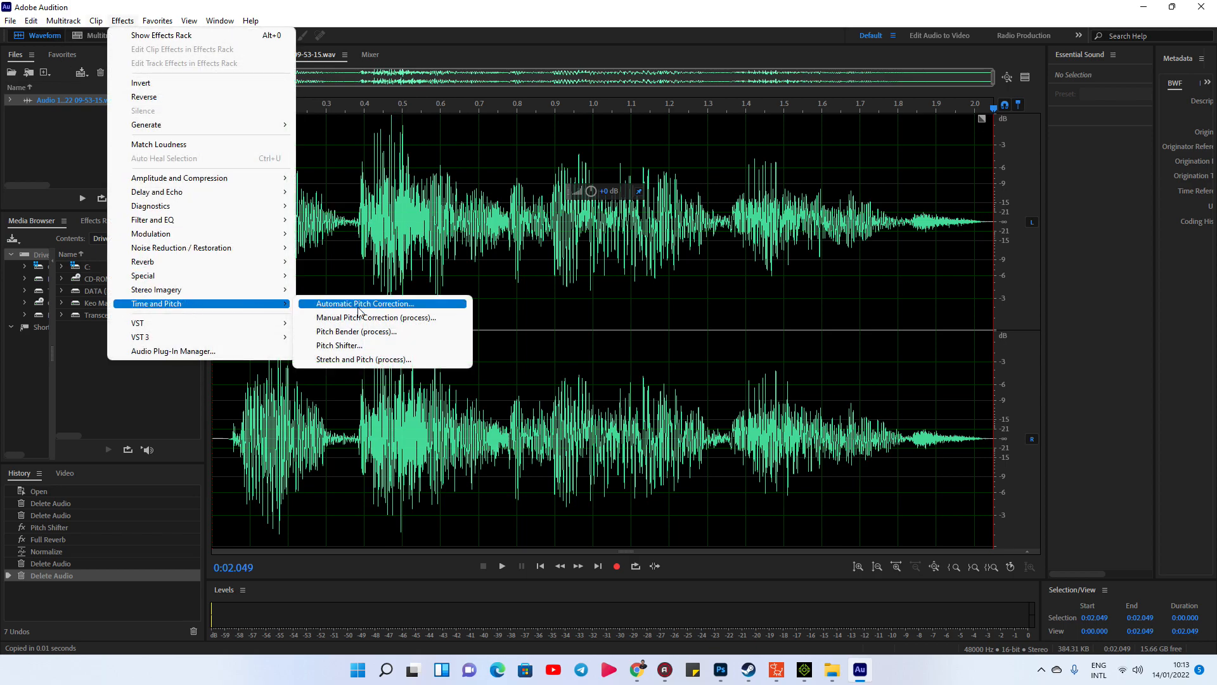
{"action": "left_click", "coordinate": [347, 349]}
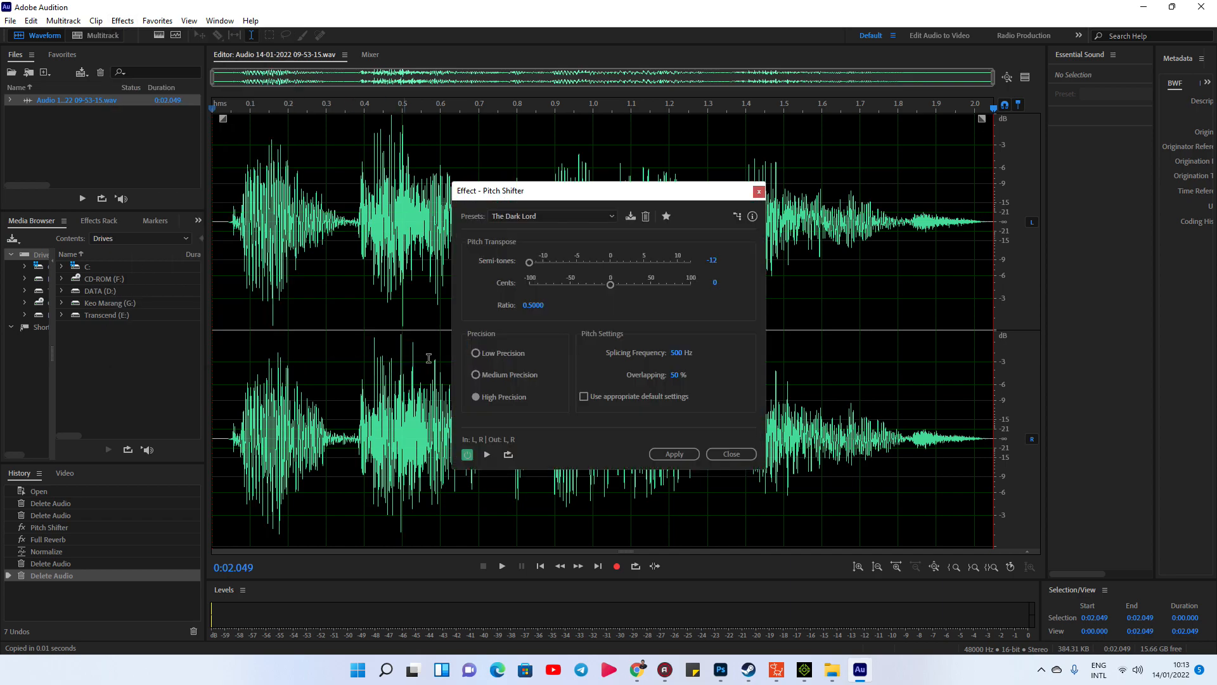
{"action": "left_click", "coordinate": [563, 217]}
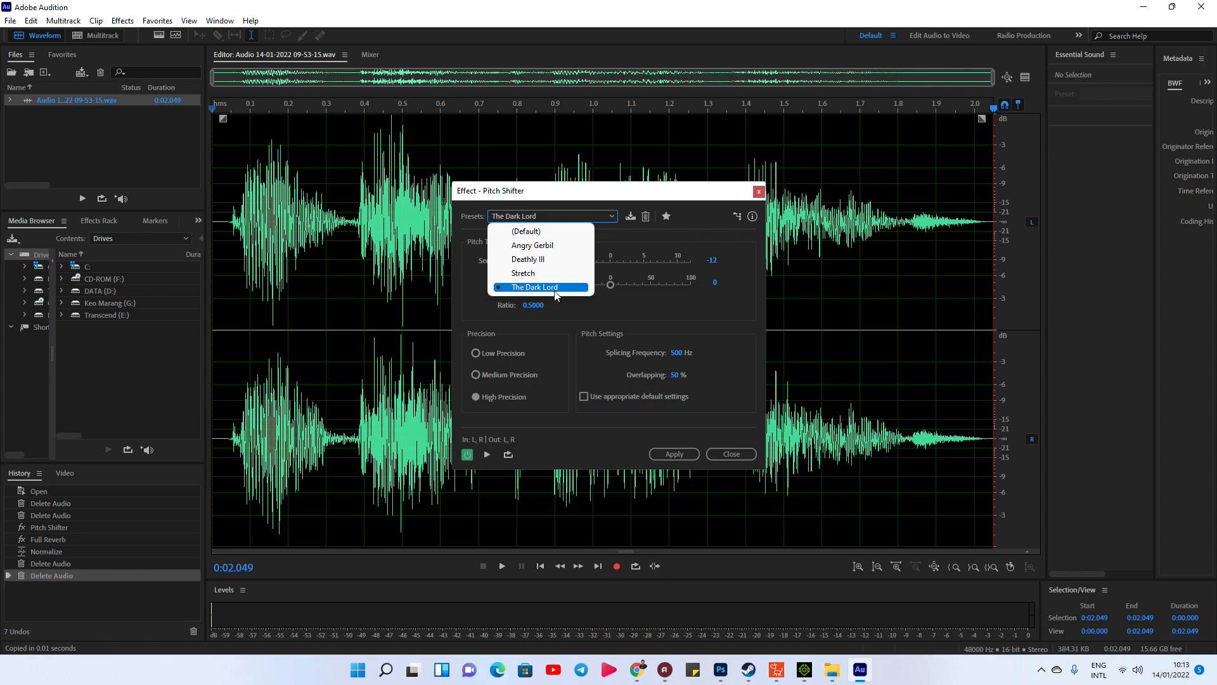
{"action": "left_click", "coordinate": [731, 454]}
Play the voice recording repeatedly from near its beginning to hear the processed sound.
{"action": "left_click", "coordinate": [249, 395]}
{"action": "key", "text": "space"}
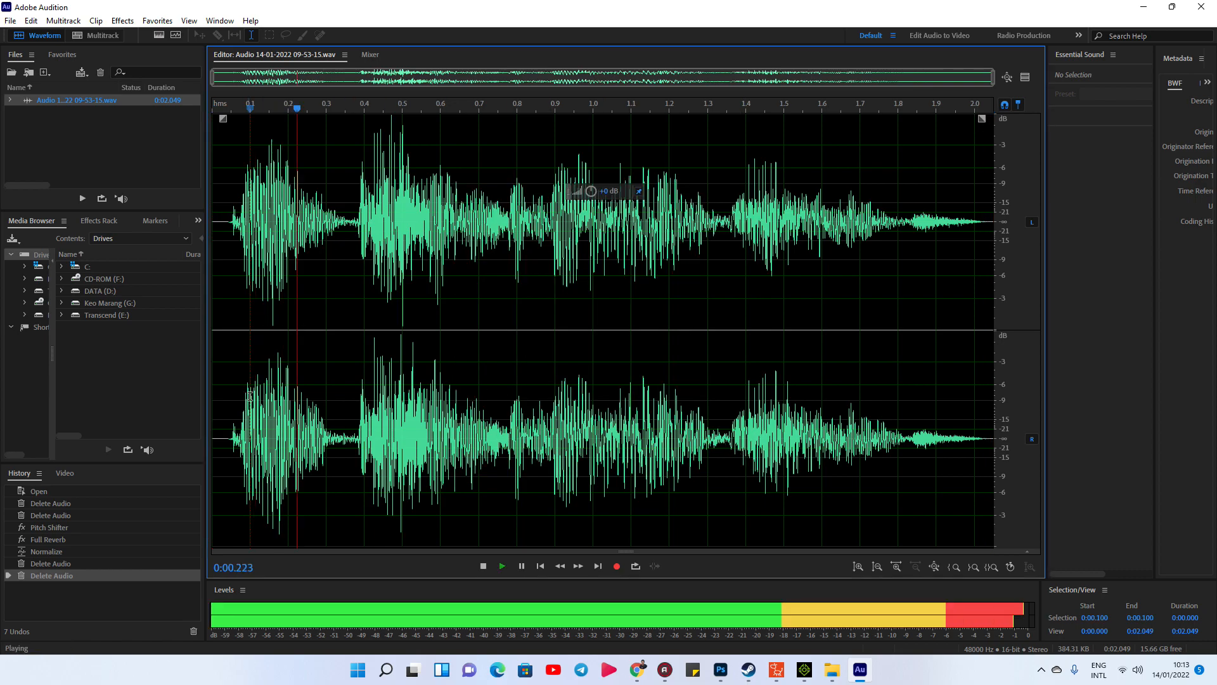
{"action": "key", "text": "space"}
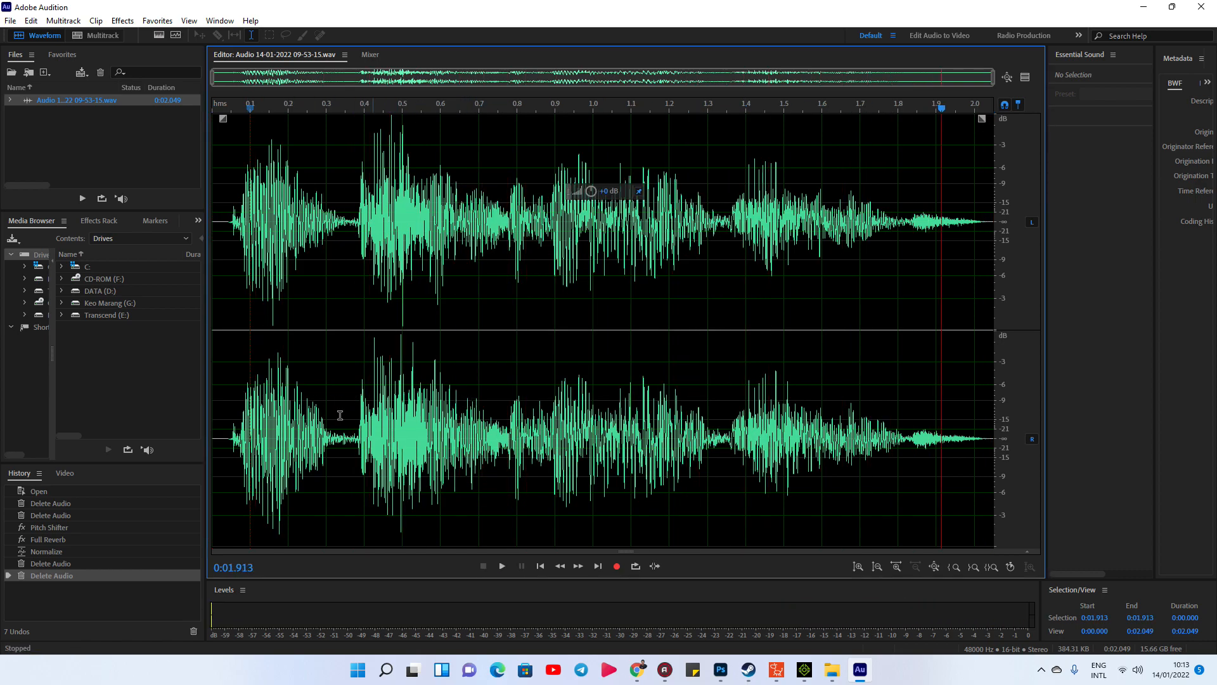
{"action": "left_click", "coordinate": [229, 428]}
{"action": "key", "text": "space"}
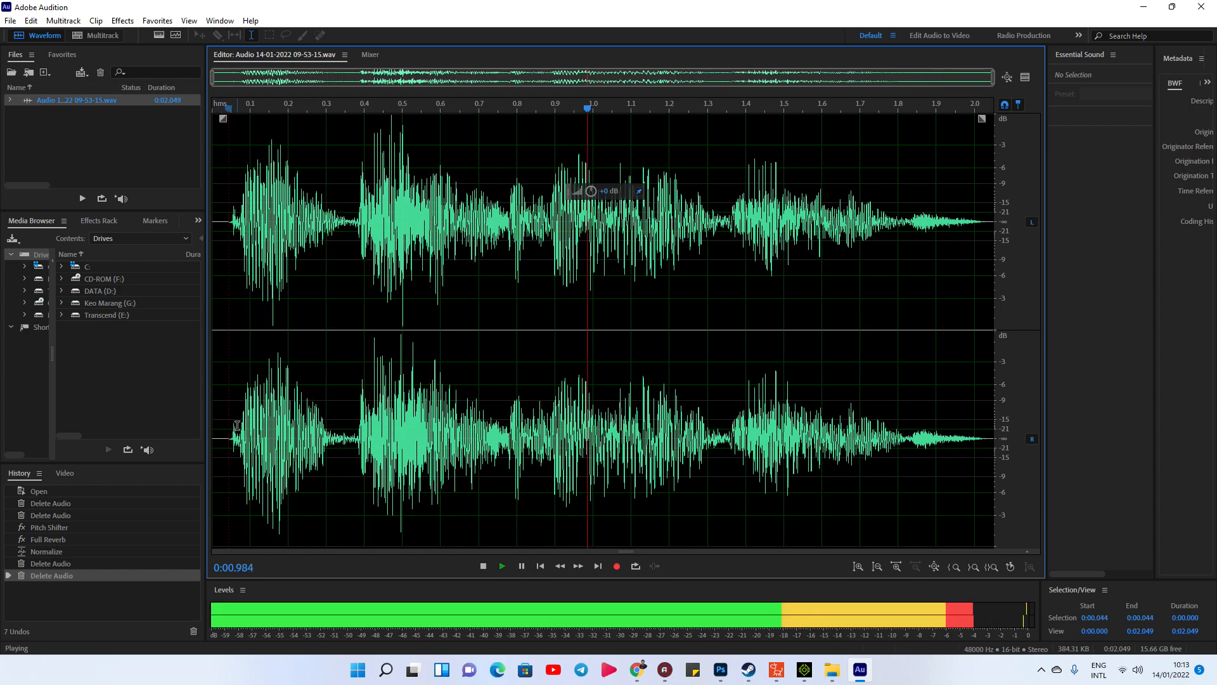
{"action": "key", "text": "space"}
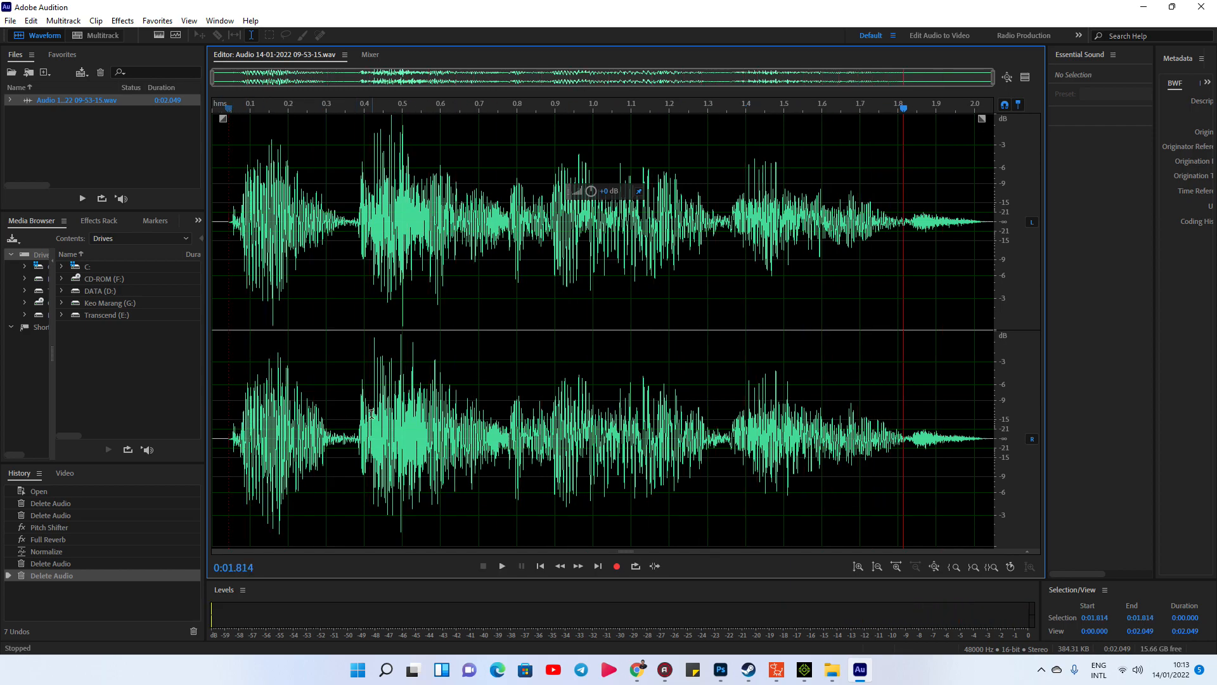
{"action": "left_click", "coordinate": [235, 432]}
{"action": "key", "text": "space"}
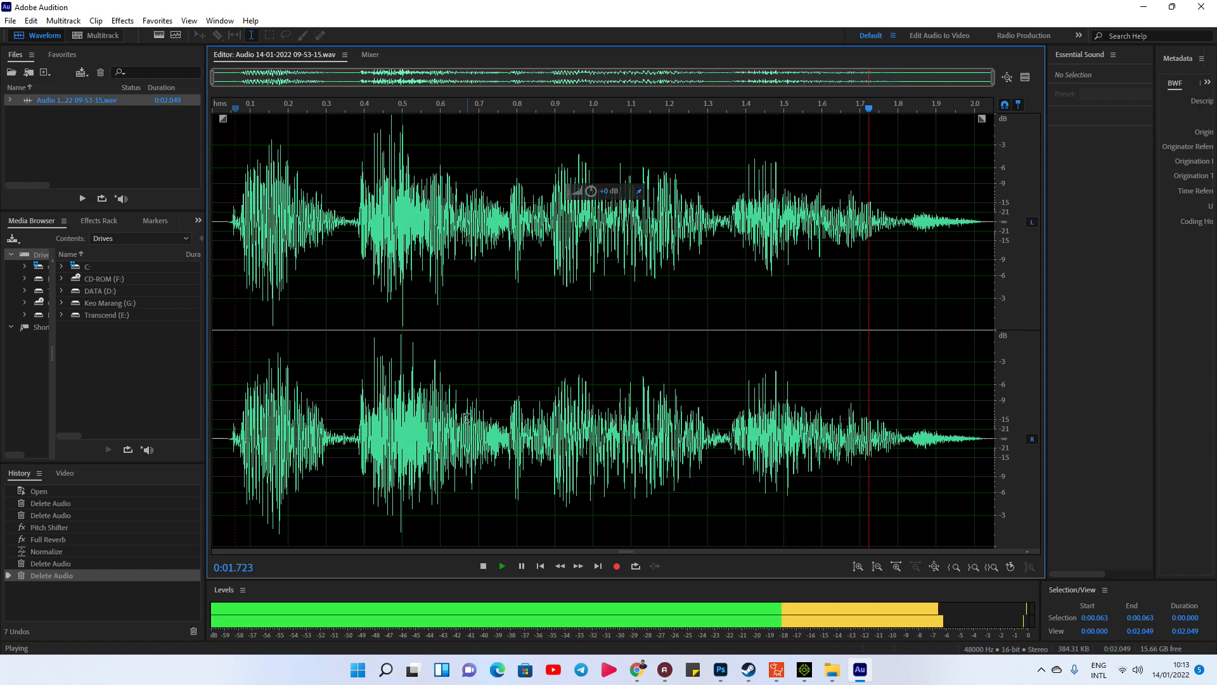
{"action": "key", "text": "space"}
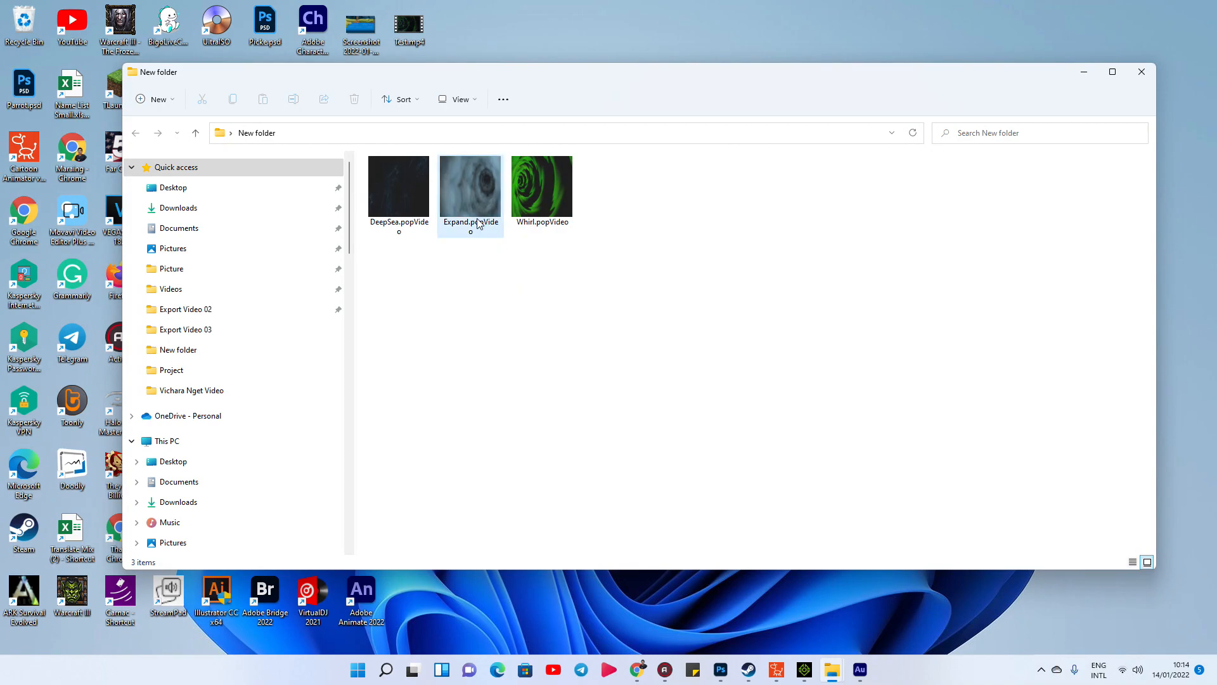
Close the window of the folder holding the popVideo files and rename that desktop folder SceneGost.
{"action": "left_click_drag", "start_coordinate": [977, 74], "coordinate": [909, 428]}
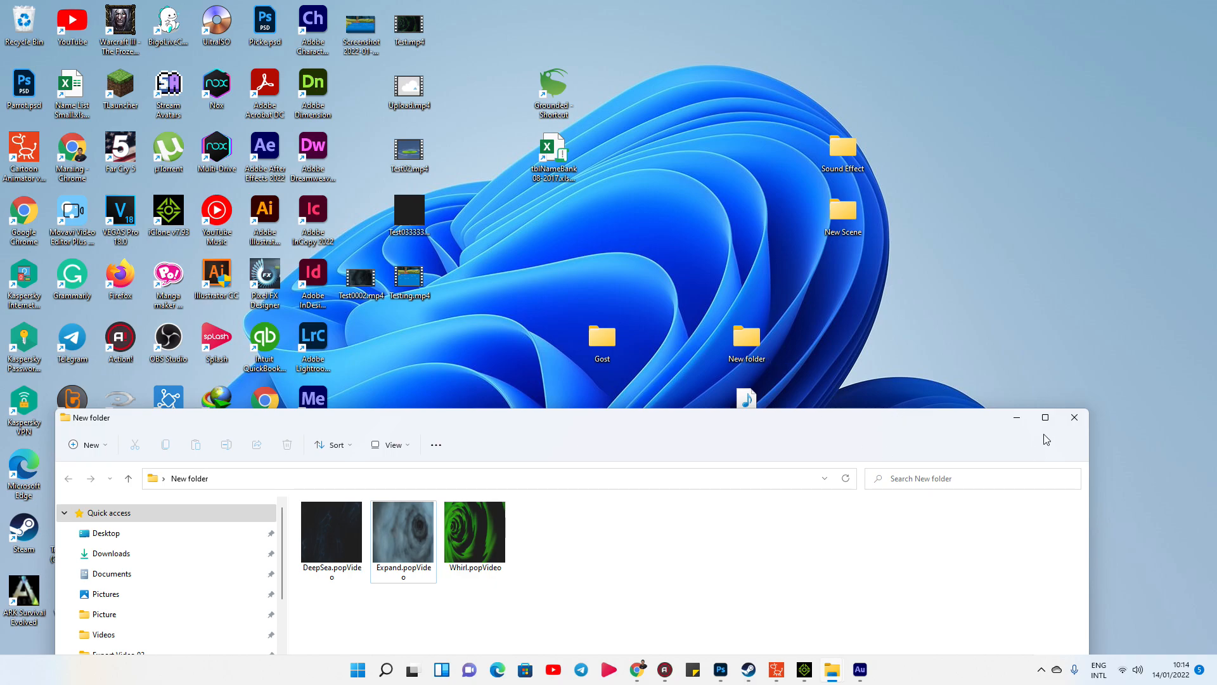
{"action": "left_click", "coordinate": [1076, 417]}
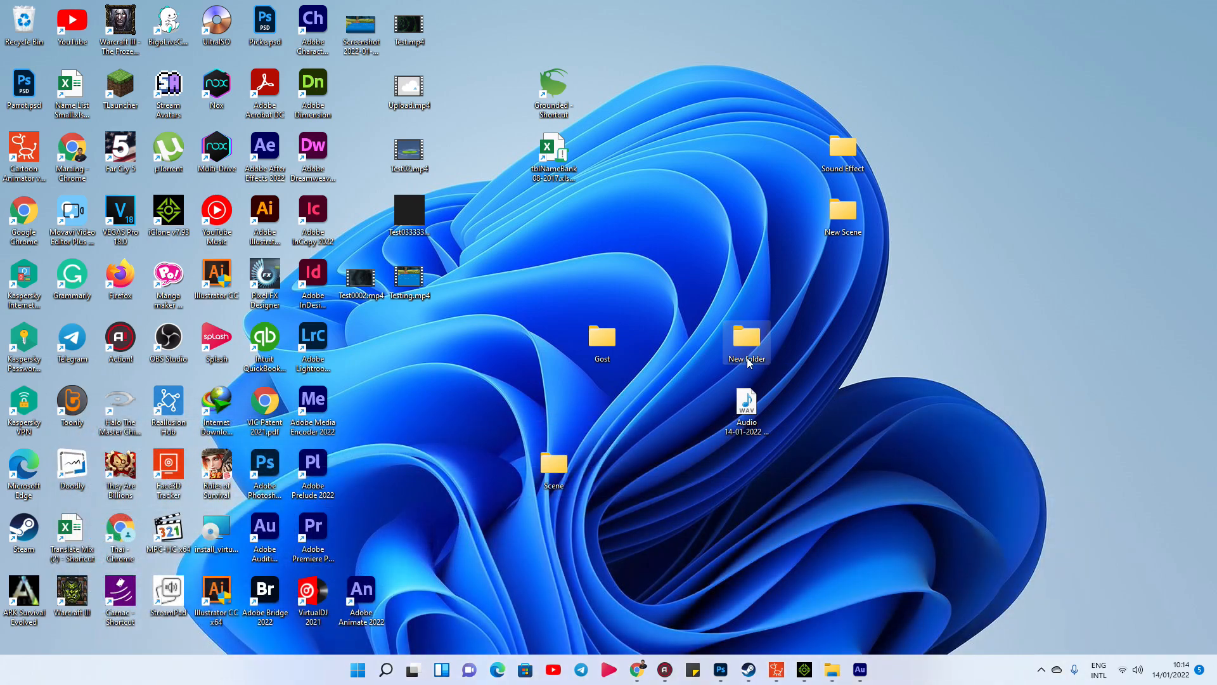
{"action": "type", "text": "SceneGost"}
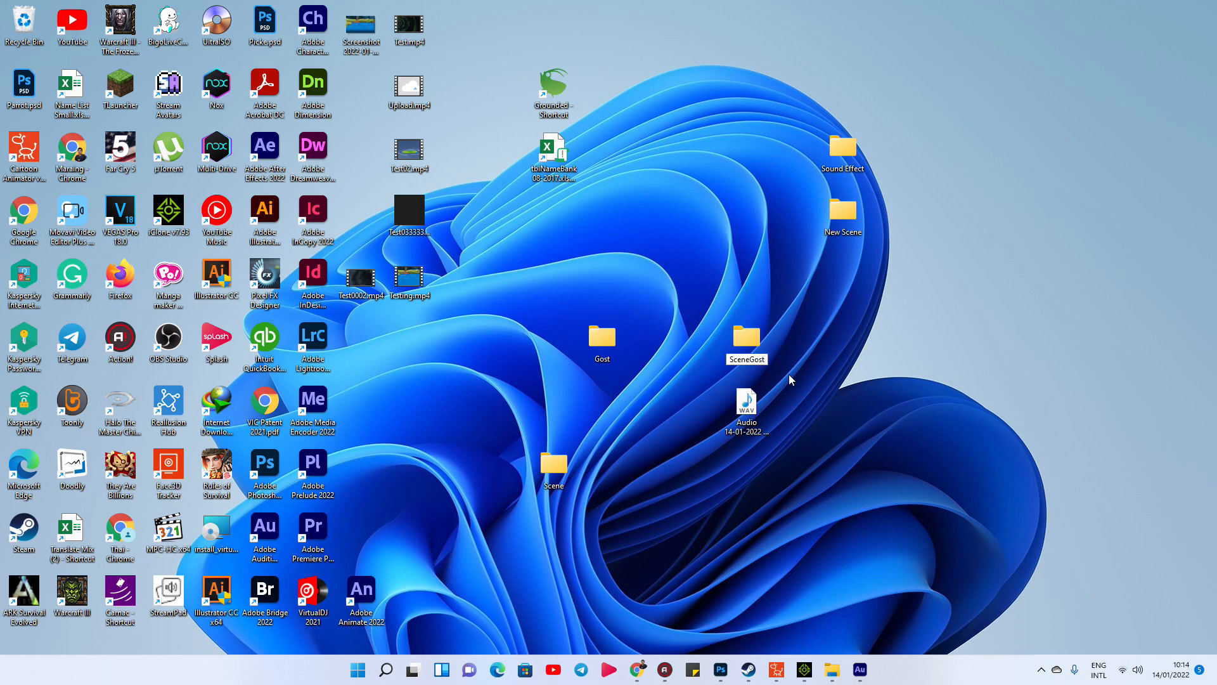
{"action": "key", "text": "Return"}
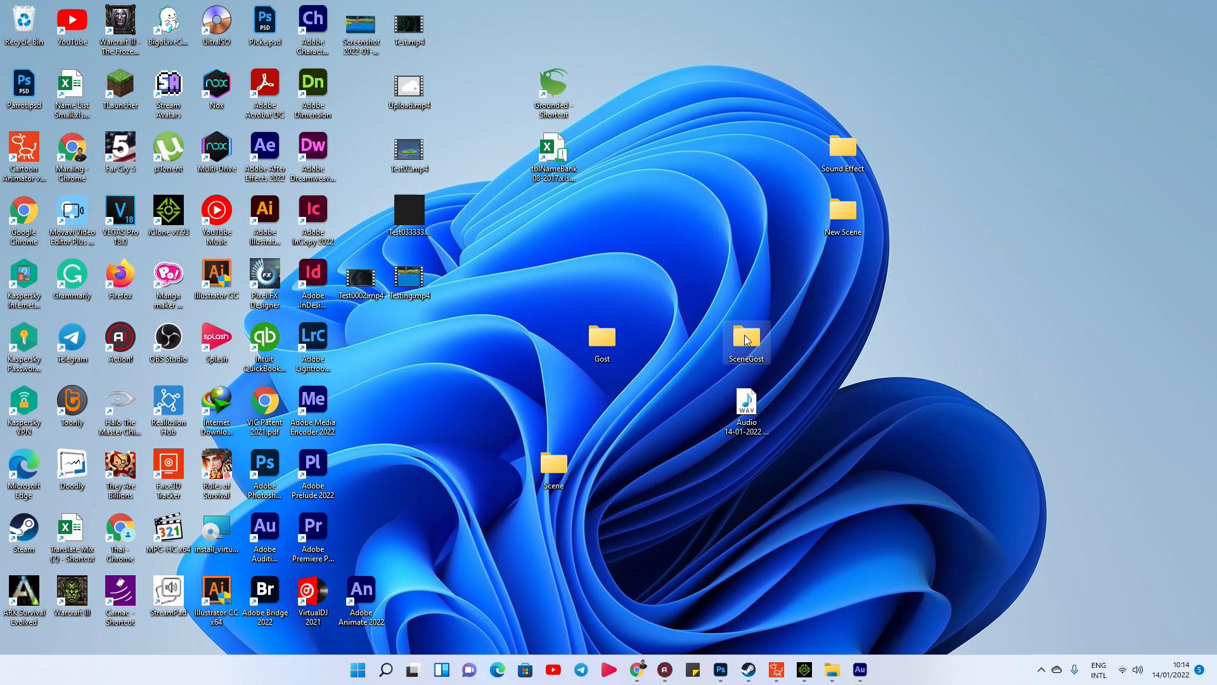
Switch to Cartoon Animator and open the custom Scene library in the Content Manager.
{"action": "left_click", "coordinate": [775, 670]}
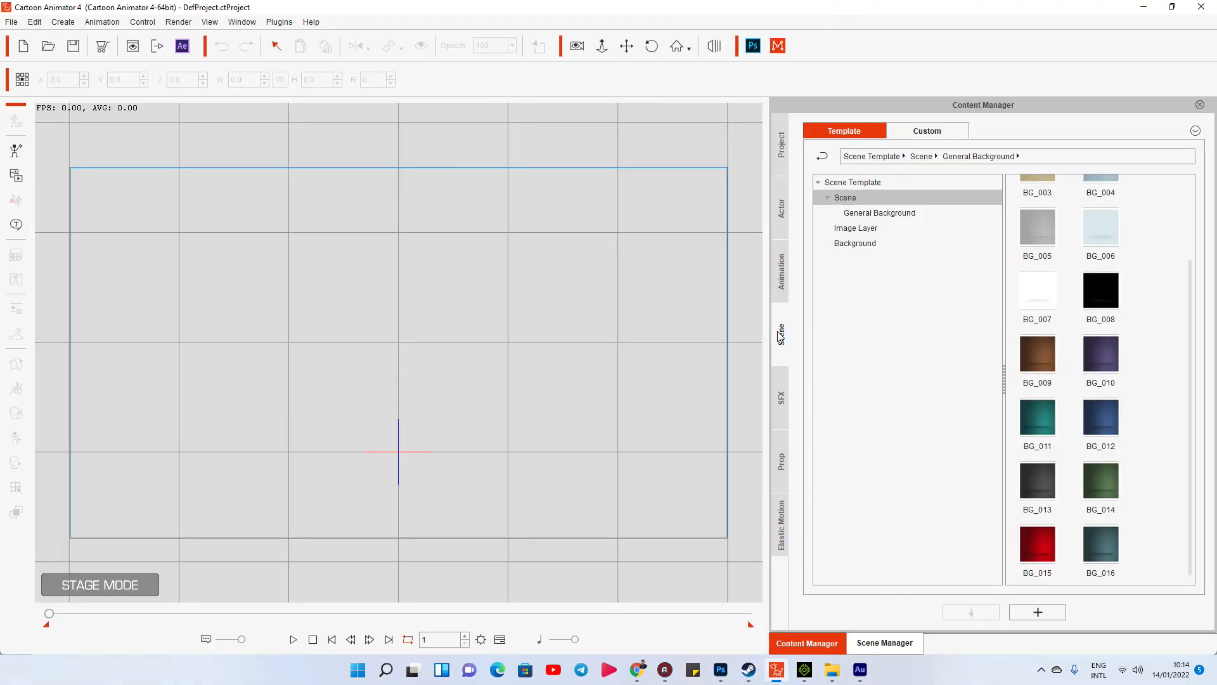
{"action": "left_click", "coordinate": [951, 130]}
{"action": "left_click", "coordinate": [832, 197]}
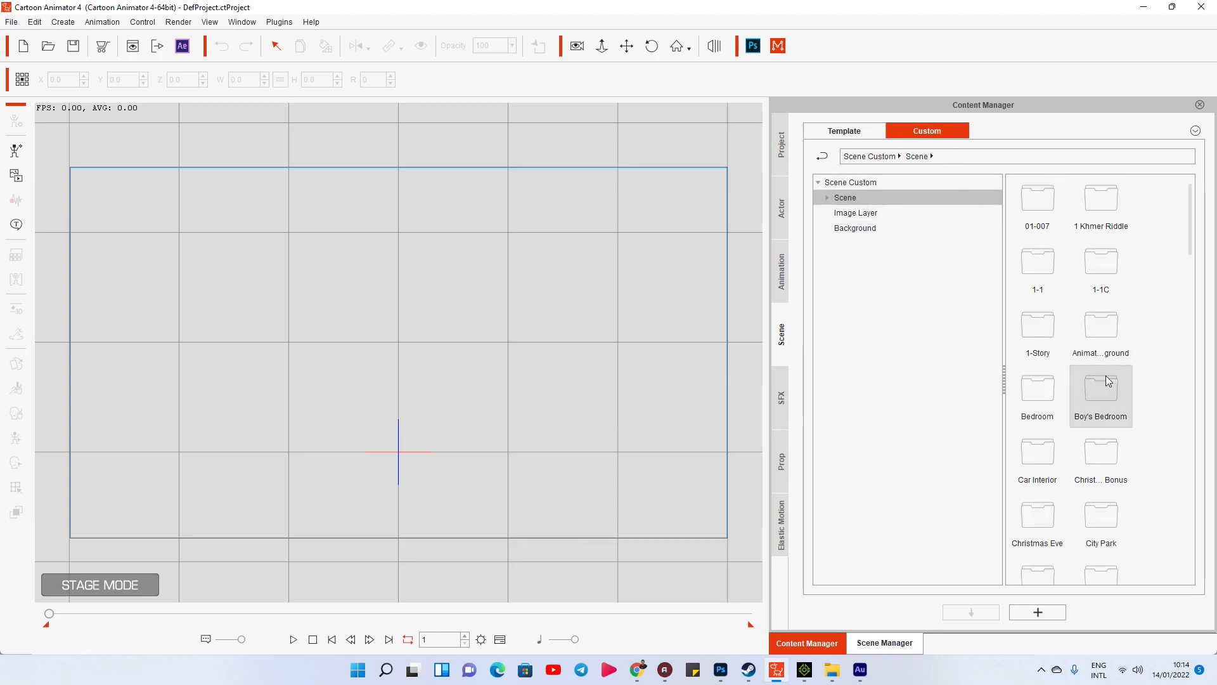
Create a new folder named SceneGost in the custom Scene library.
{"action": "right_click", "coordinate": [1163, 385]}
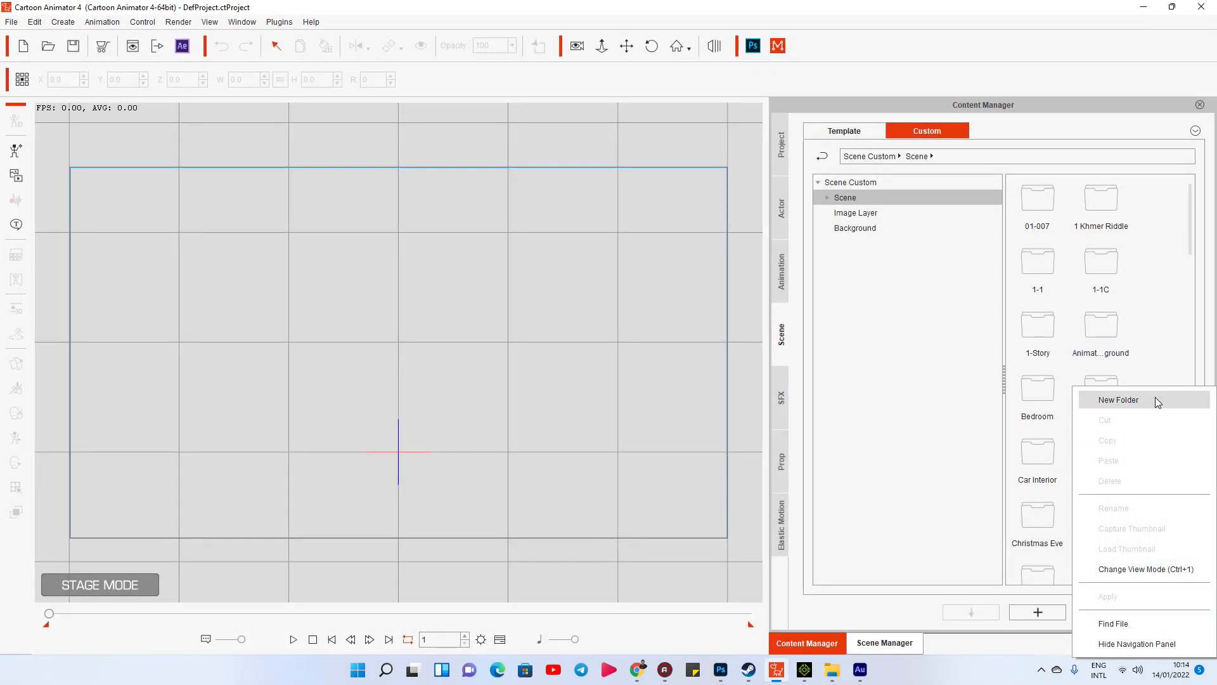
{"action": "left_click", "coordinate": [1155, 397]}
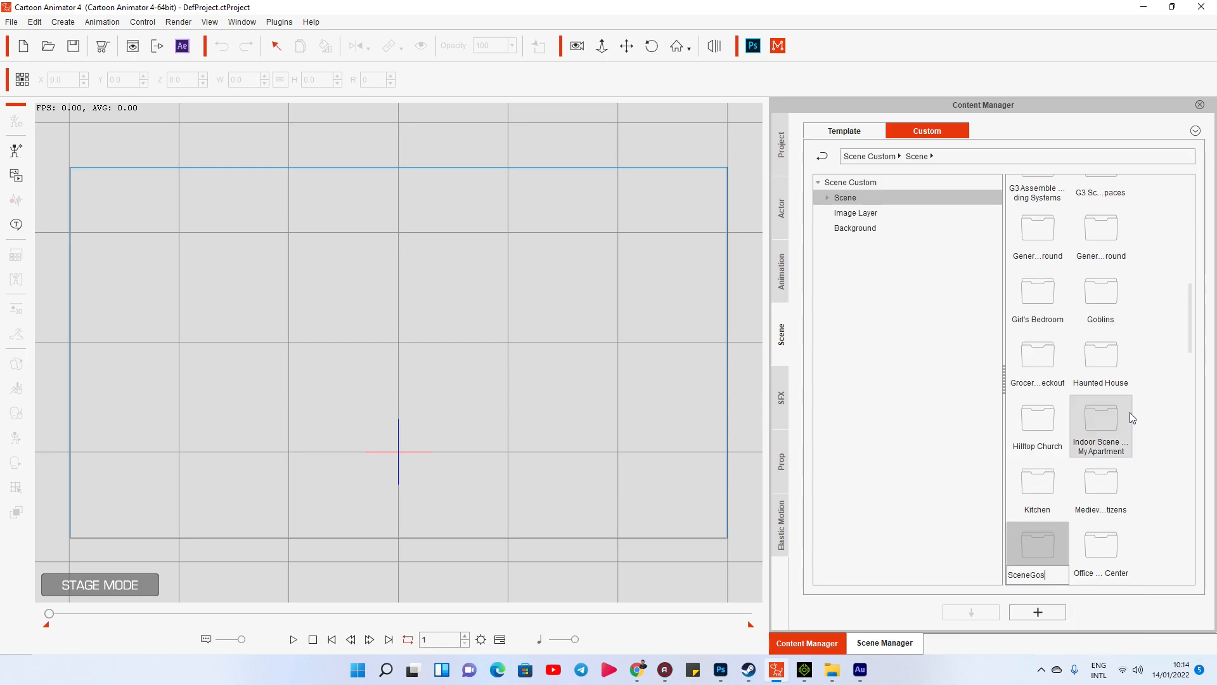
{"action": "type", "text": "SceneGost"}
{"action": "key", "text": "Return"}
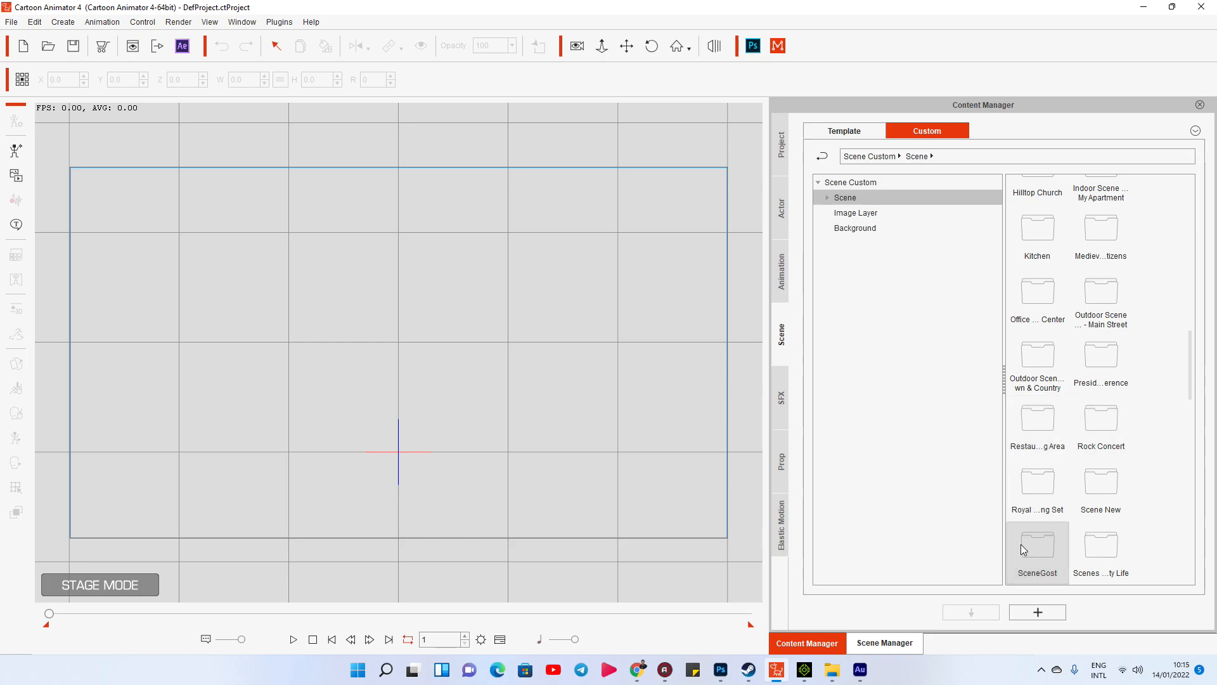
Open the SceneGost library folder and find its location on disk in File Explorer.
{"action": "double_click", "coordinate": [1045, 549]}
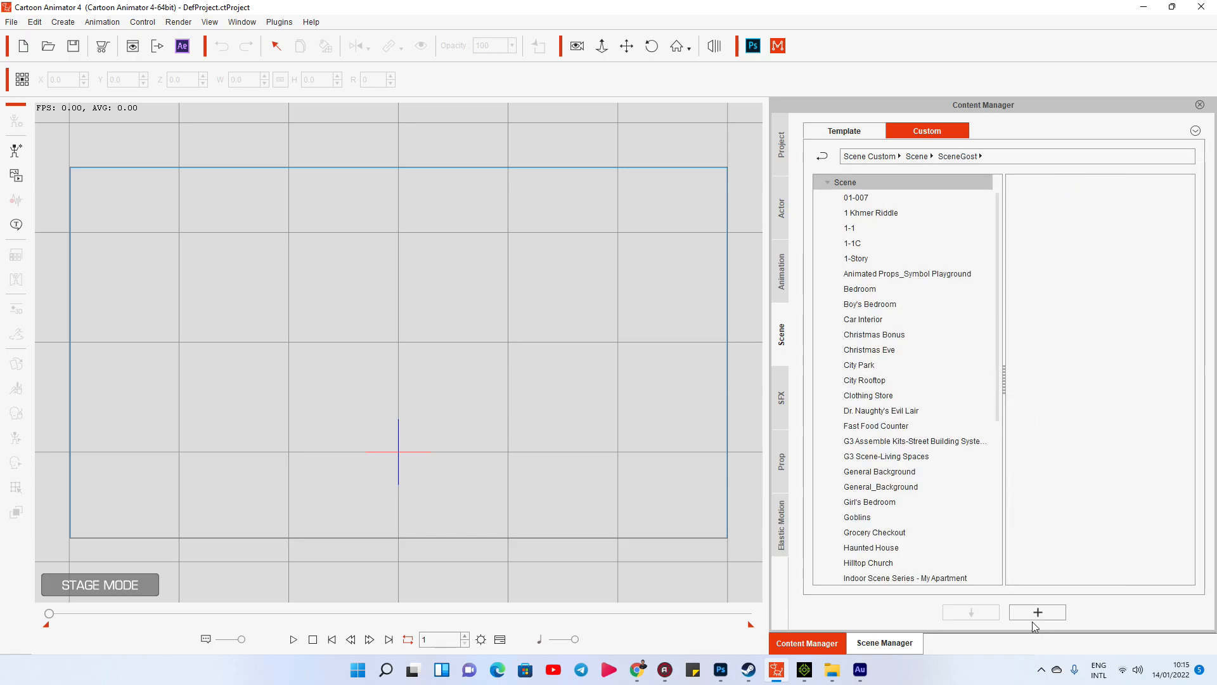
{"action": "right_click", "coordinate": [1051, 279]}
{"action": "left_click", "coordinate": [1122, 517]}
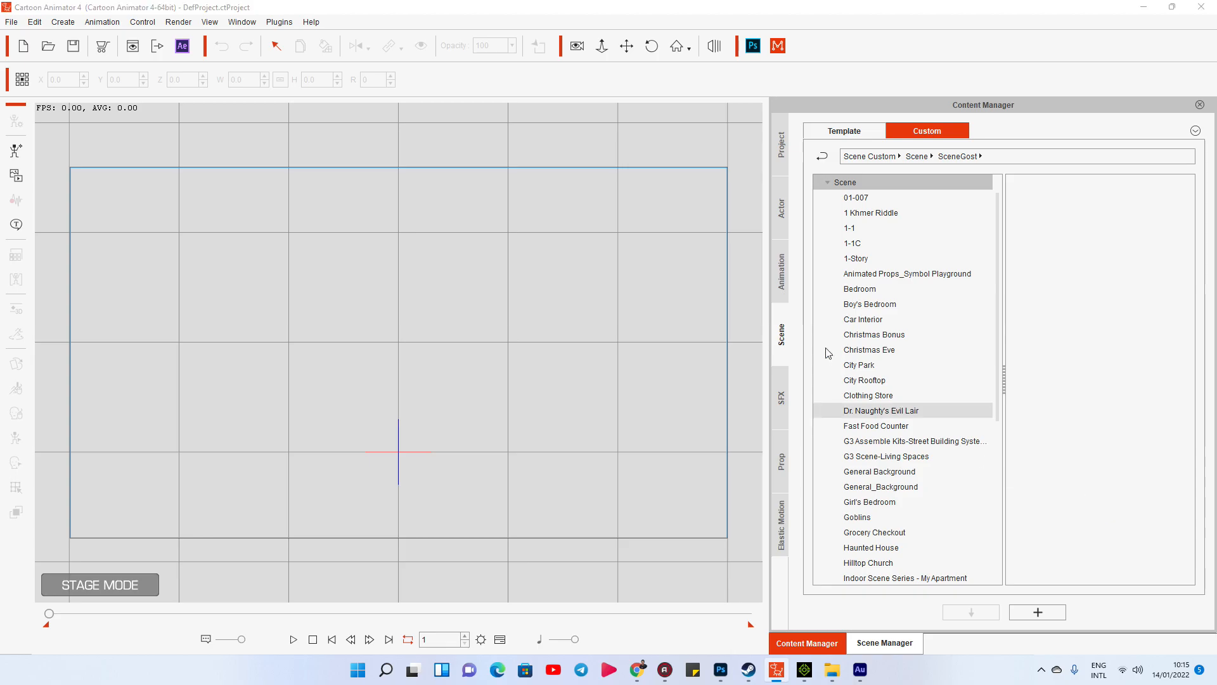
{"action": "double_click", "coordinate": [346, 627]}
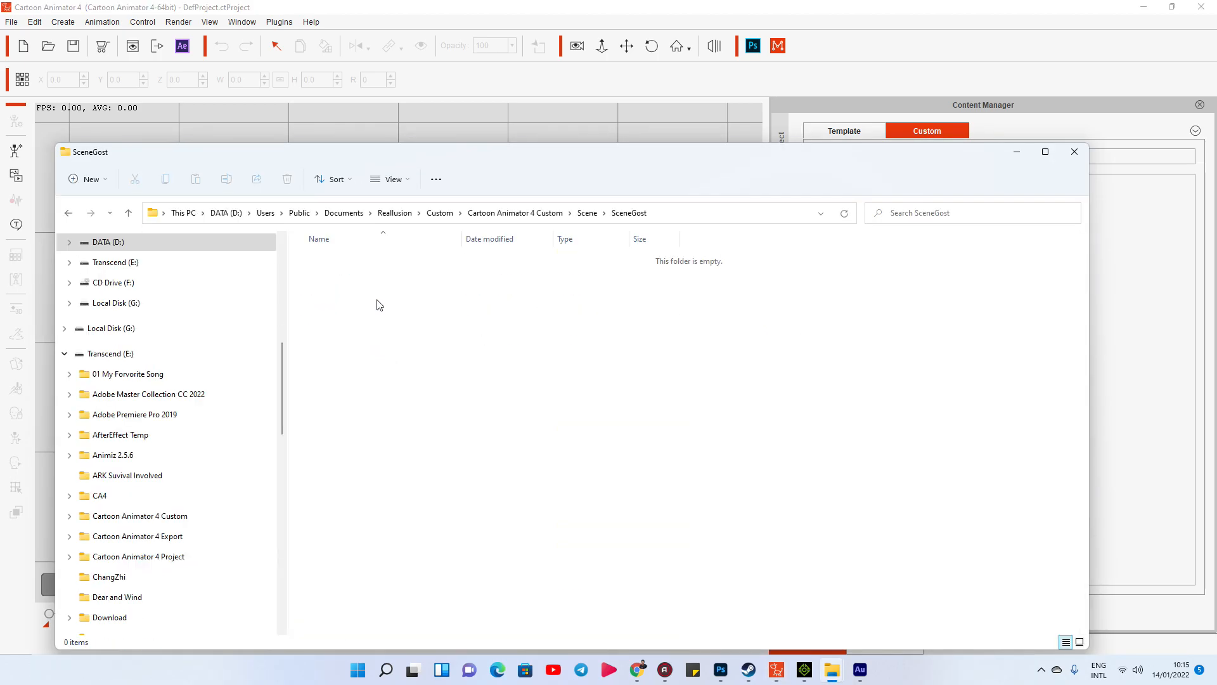
Copy the three popVideo files from the desktop SceneGost folder into the library's SceneGost folder and show them as thumbnails.
{"action": "left_click_drag", "start_coordinate": [394, 349], "coordinate": [298, 250]}
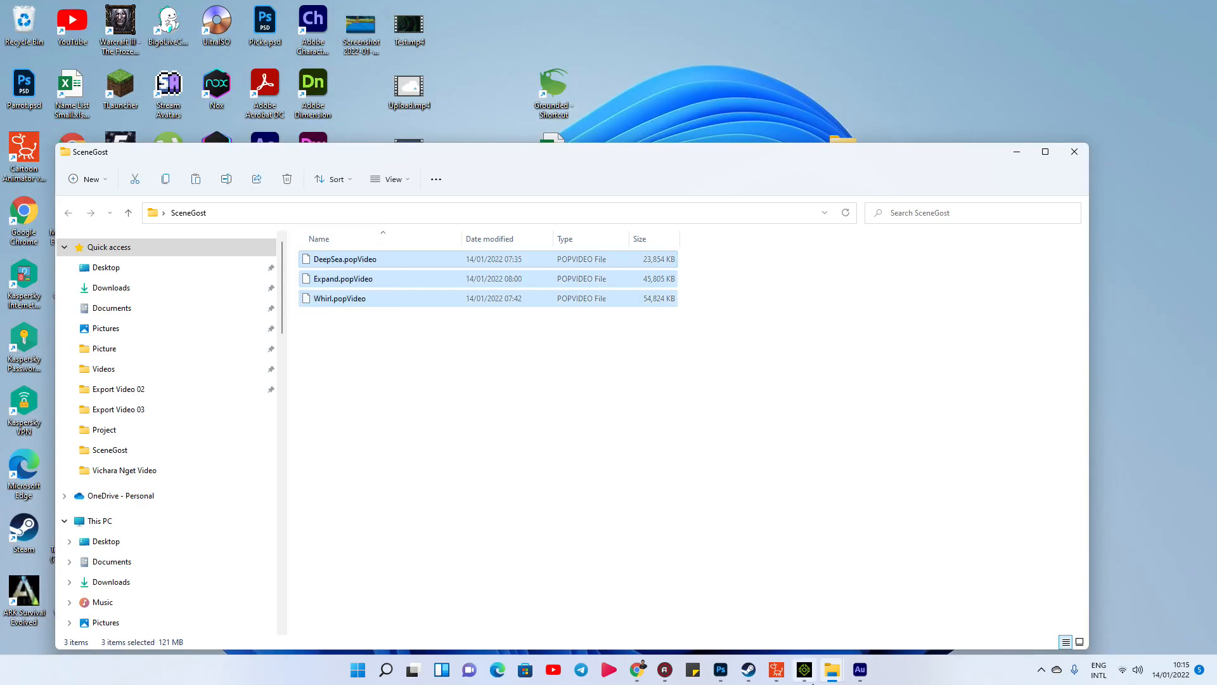
{"action": "key", "text": "super+d"}
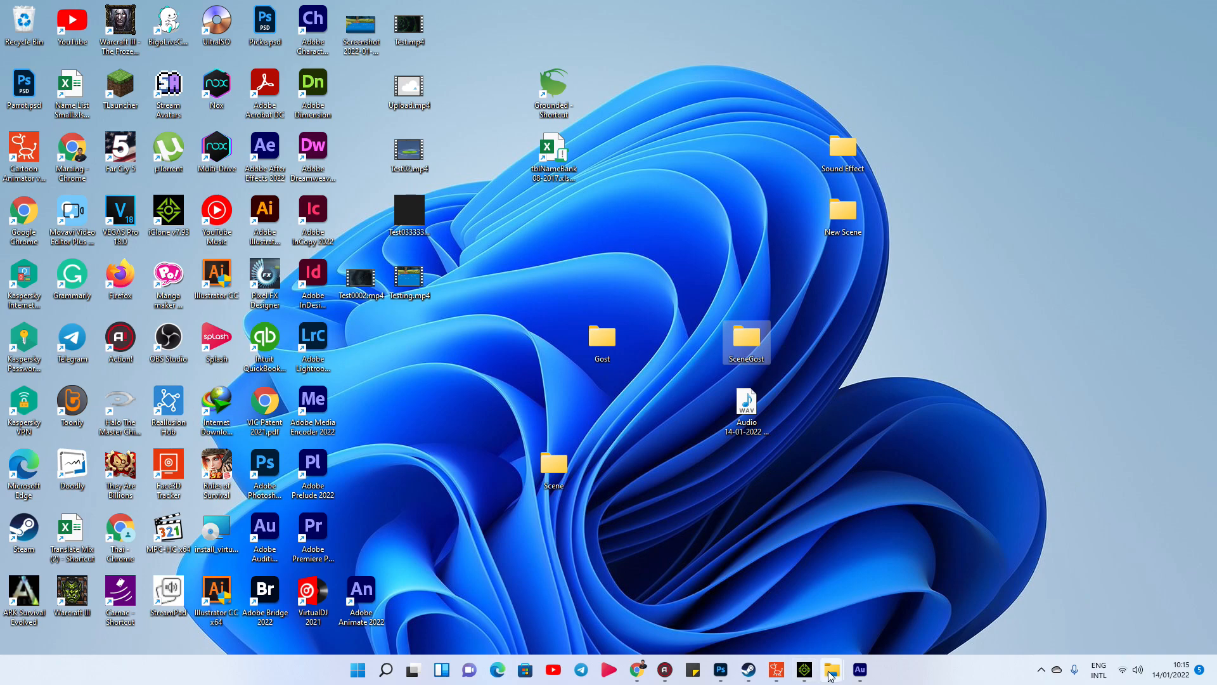
{"action": "mouse_move", "coordinate": [830, 676]}
{"action": "left_click", "coordinate": [1099, 608]}
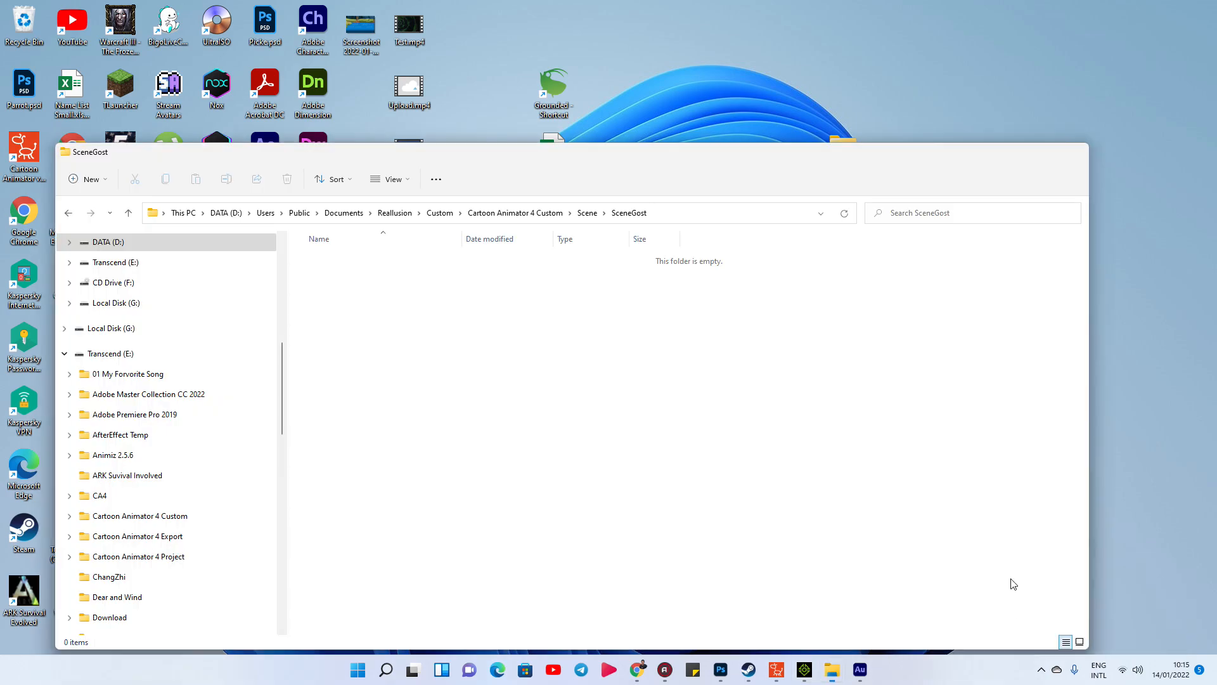
{"action": "right_click", "coordinate": [364, 265]}
{"action": "left_click", "coordinate": [382, 280]}
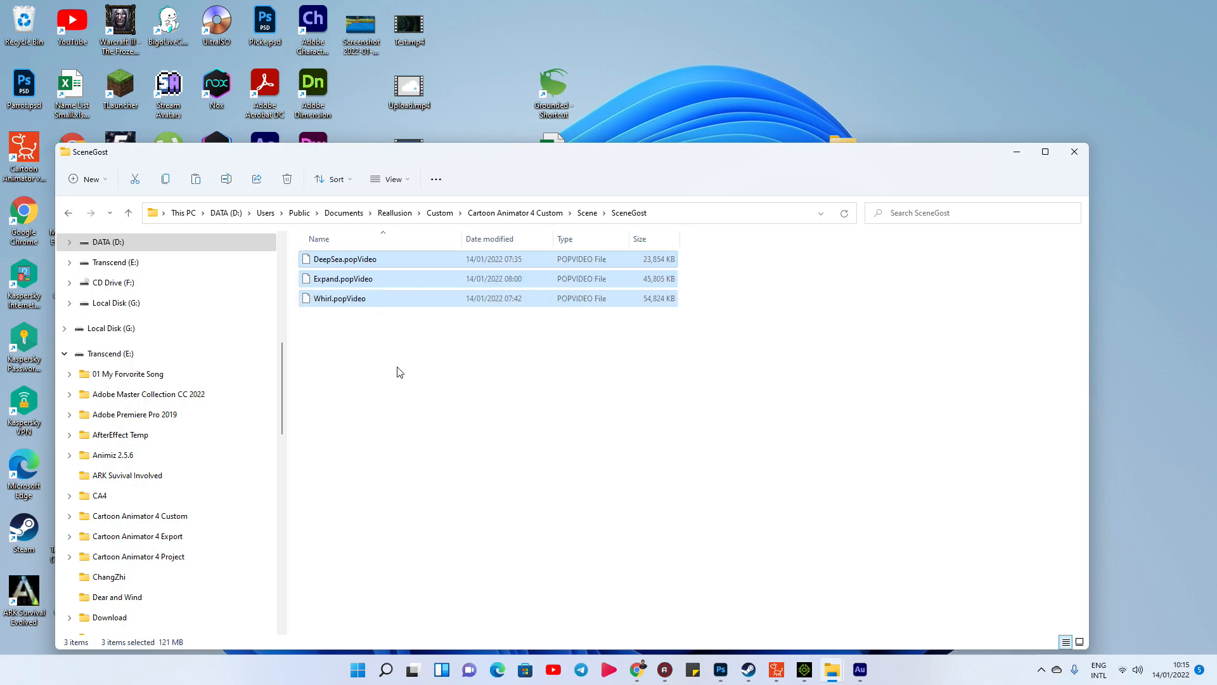
{"action": "left_click", "coordinate": [400, 371]}
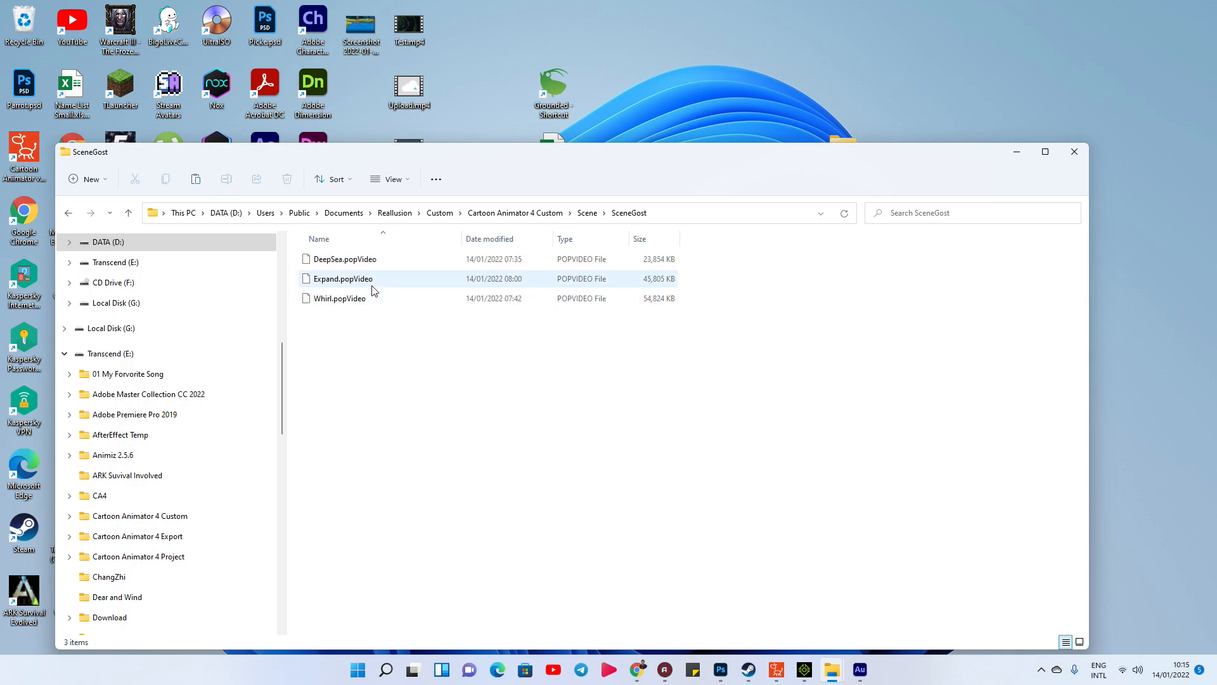
{"action": "left_click", "coordinate": [1082, 643]}
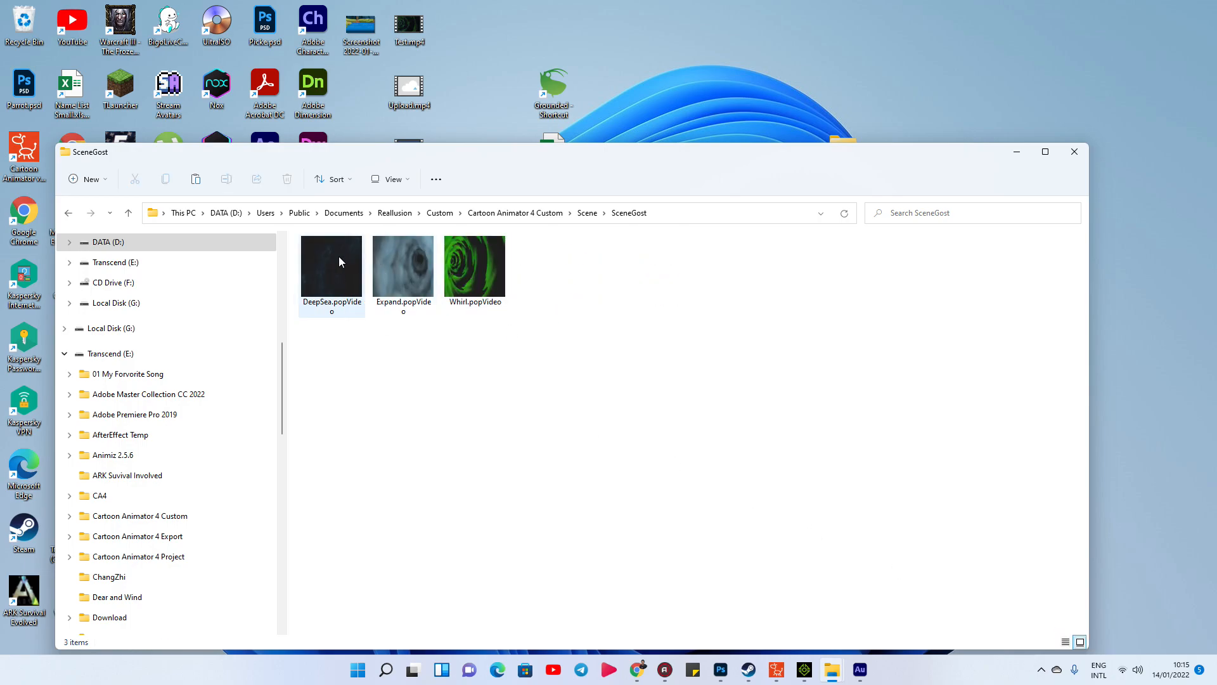
Try to import Expand.popVideo into Cartoon Animator as a prop, and minimize the file window.
{"action": "left_click", "coordinate": [777, 670]}
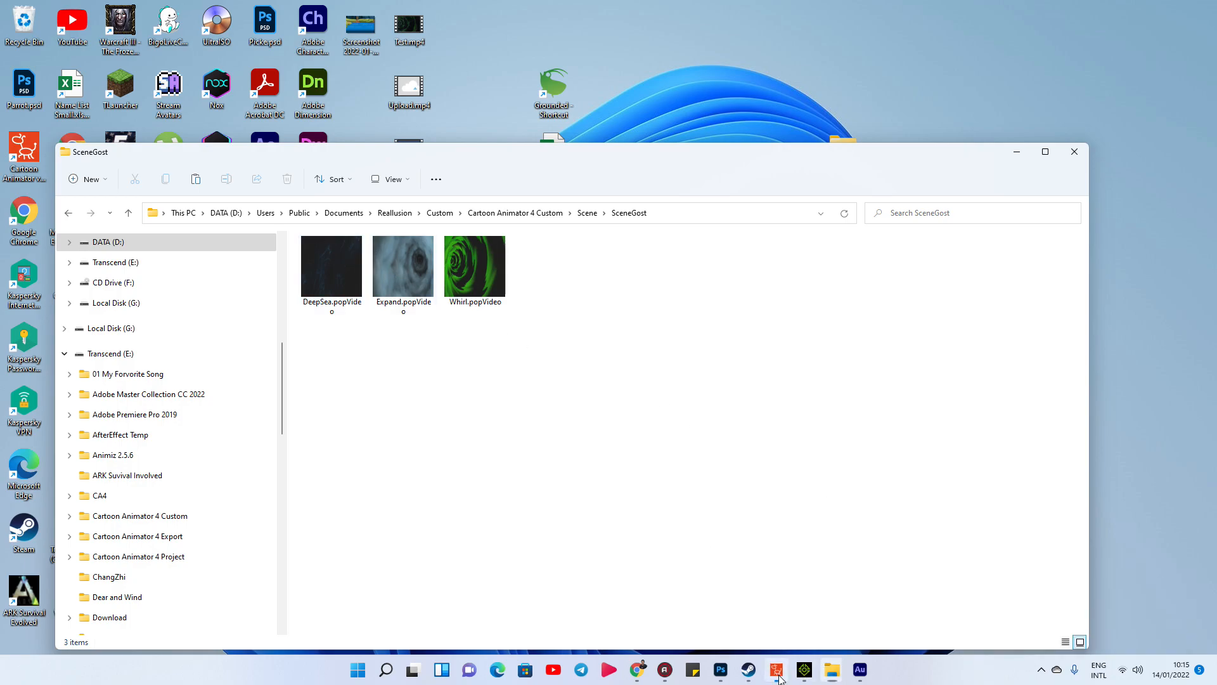
{"action": "key", "text": "alt+Tab"}
{"action": "left_click_drag", "start_coordinate": [403, 273], "coordinate": [410, 329]}
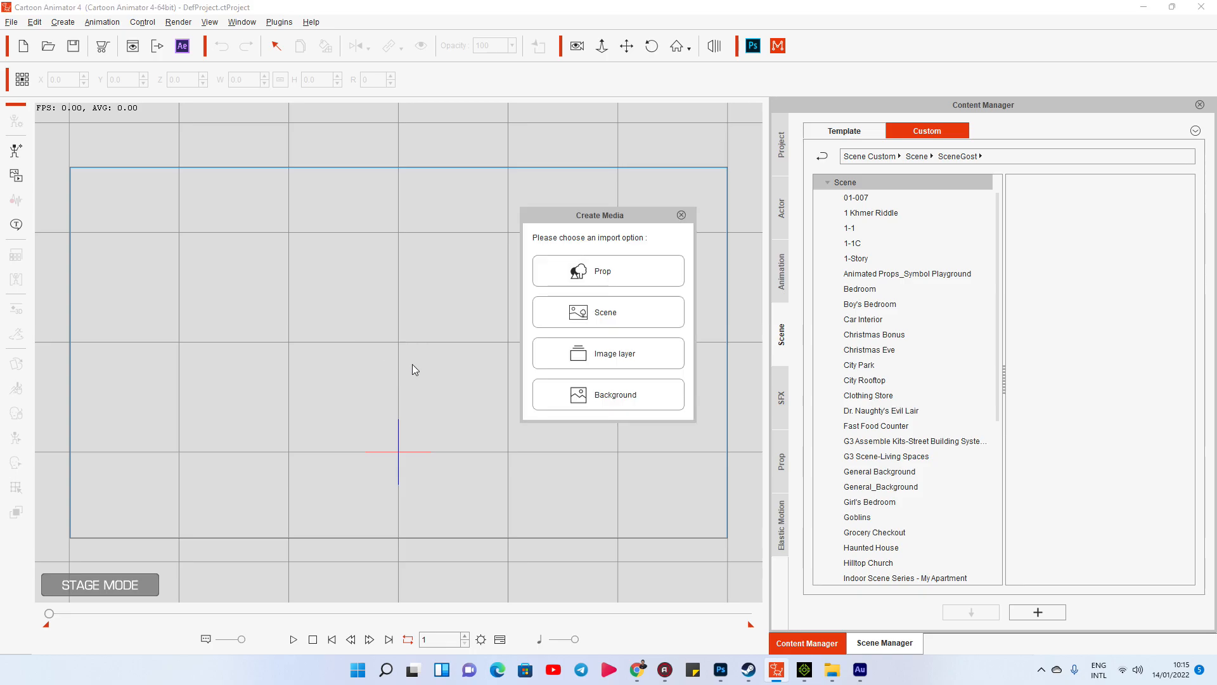
{"action": "left_click", "coordinate": [602, 283]}
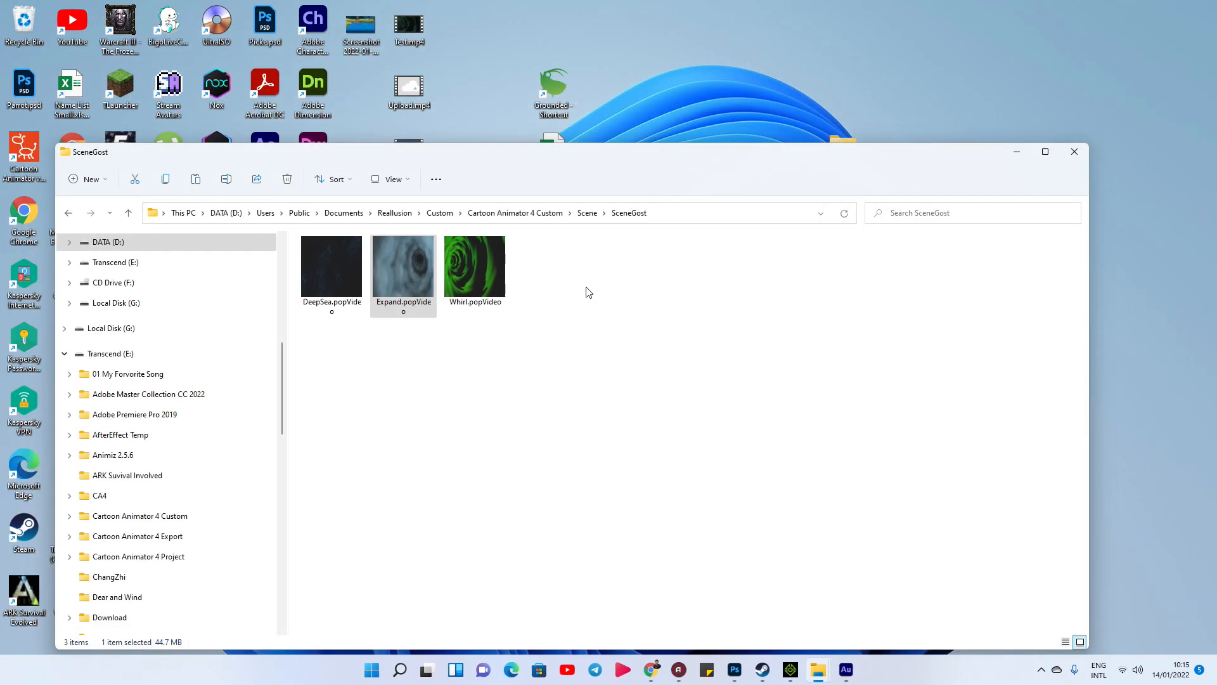
{"action": "left_click", "coordinate": [1023, 156]}
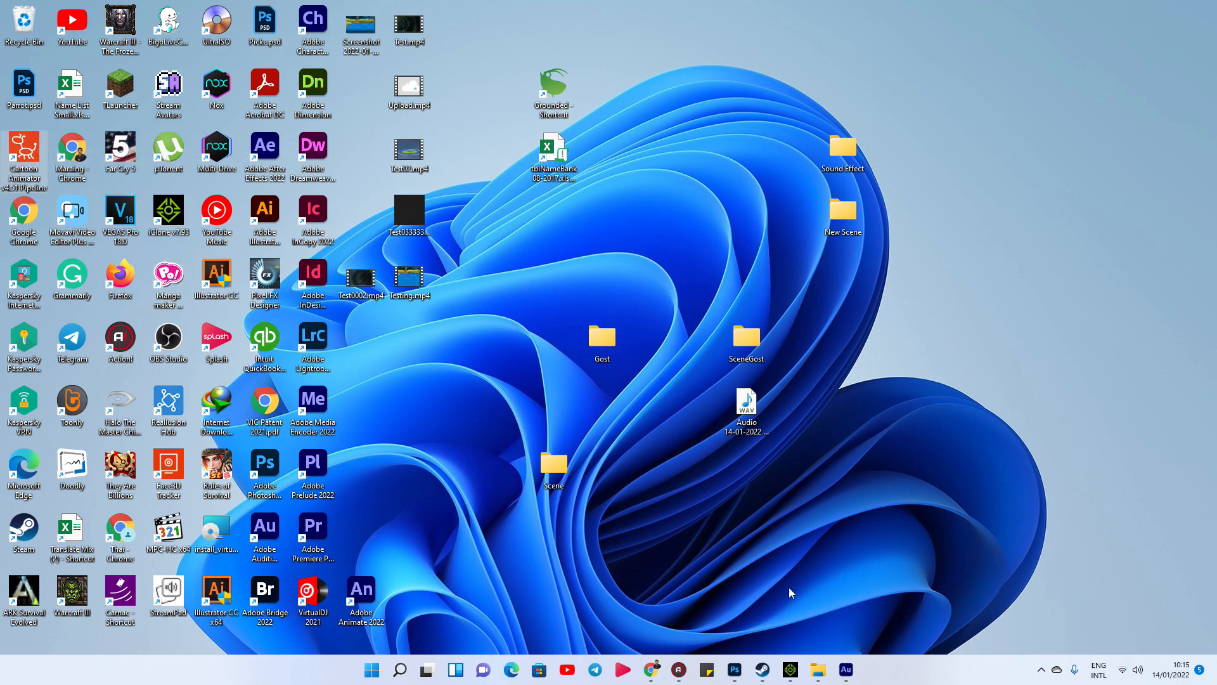
Switch to iClone, add the Expand particle from the Legacy Tunnel templates to the scene and play it.
{"action": "left_click", "coordinate": [791, 670]}
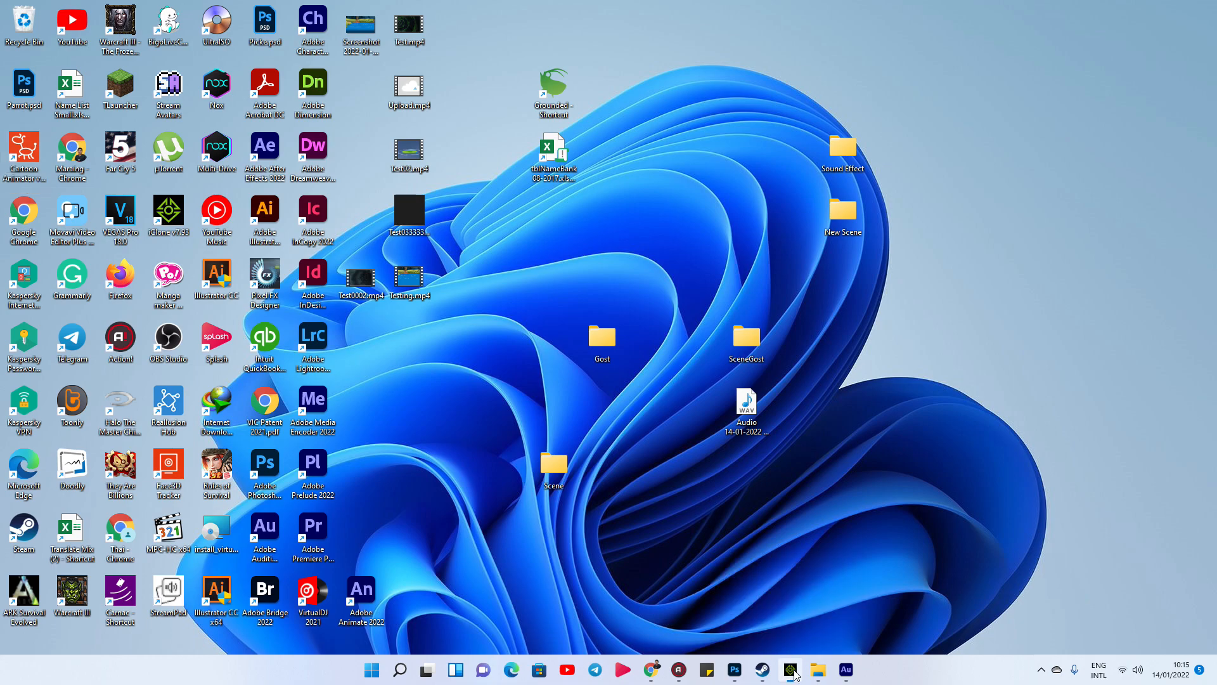
{"action": "scroll", "coordinate": [77, 346], "scroll_direction": "up", "scroll_amount": 4}
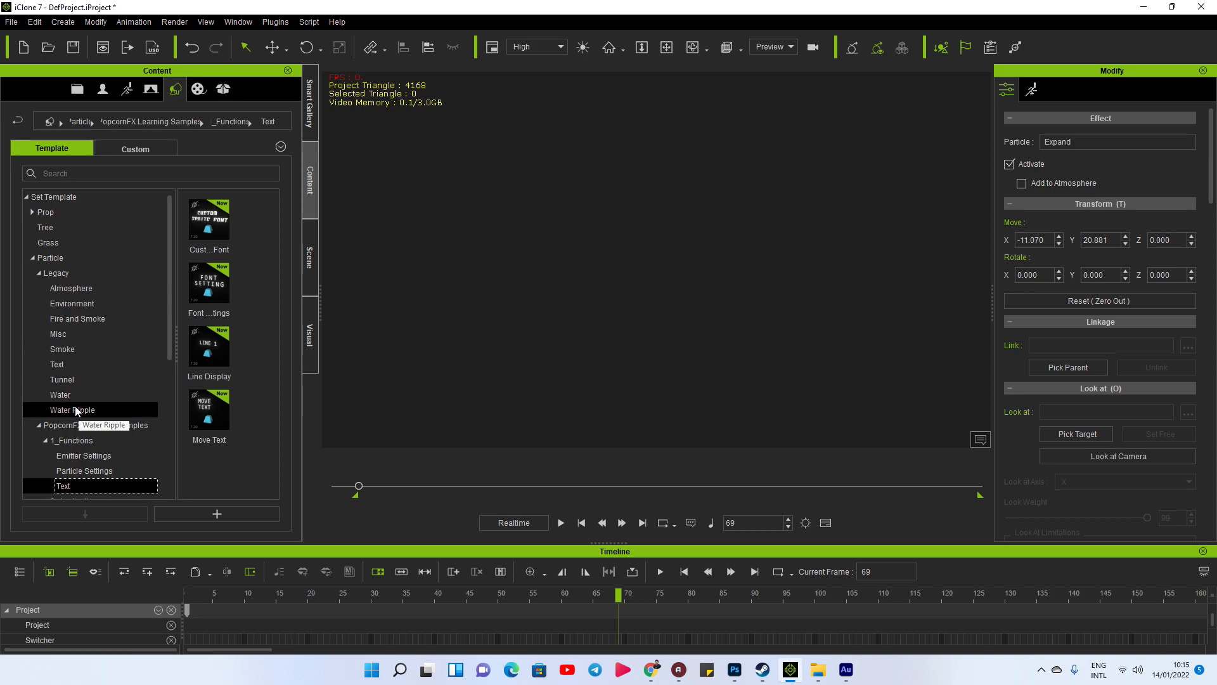
{"action": "left_click", "coordinate": [61, 380]}
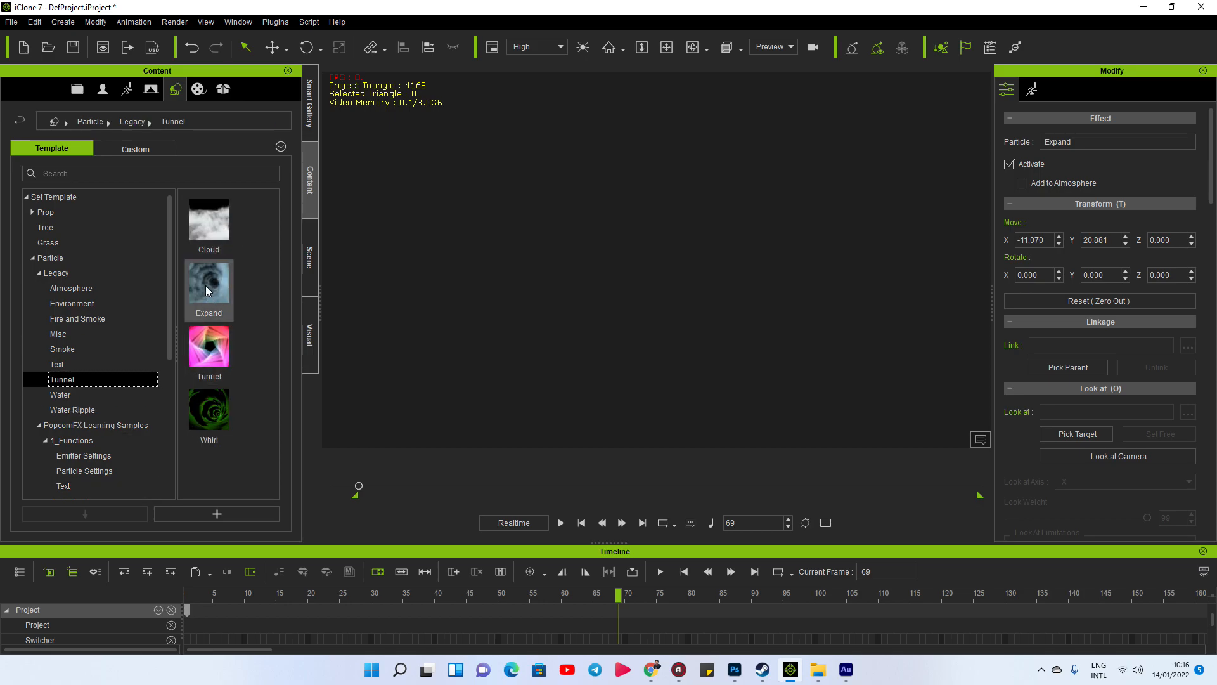
{"action": "left_click_drag", "start_coordinate": [206, 290], "coordinate": [640, 296]}
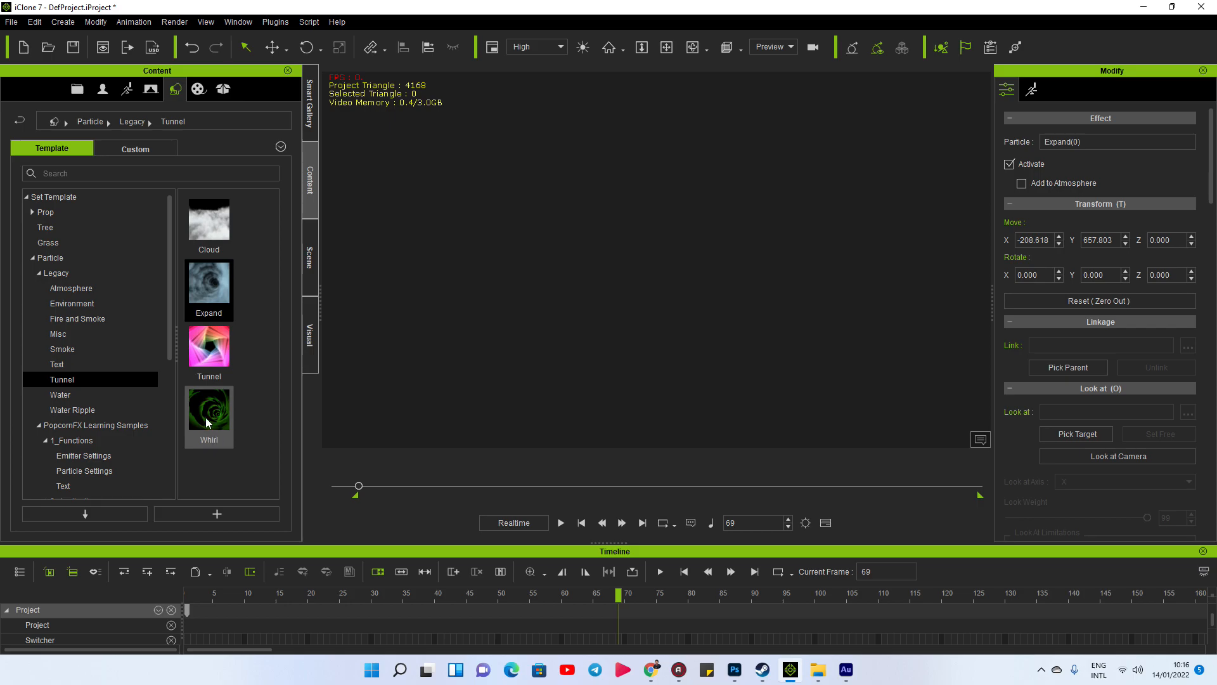
{"action": "left_click", "coordinate": [560, 522]}
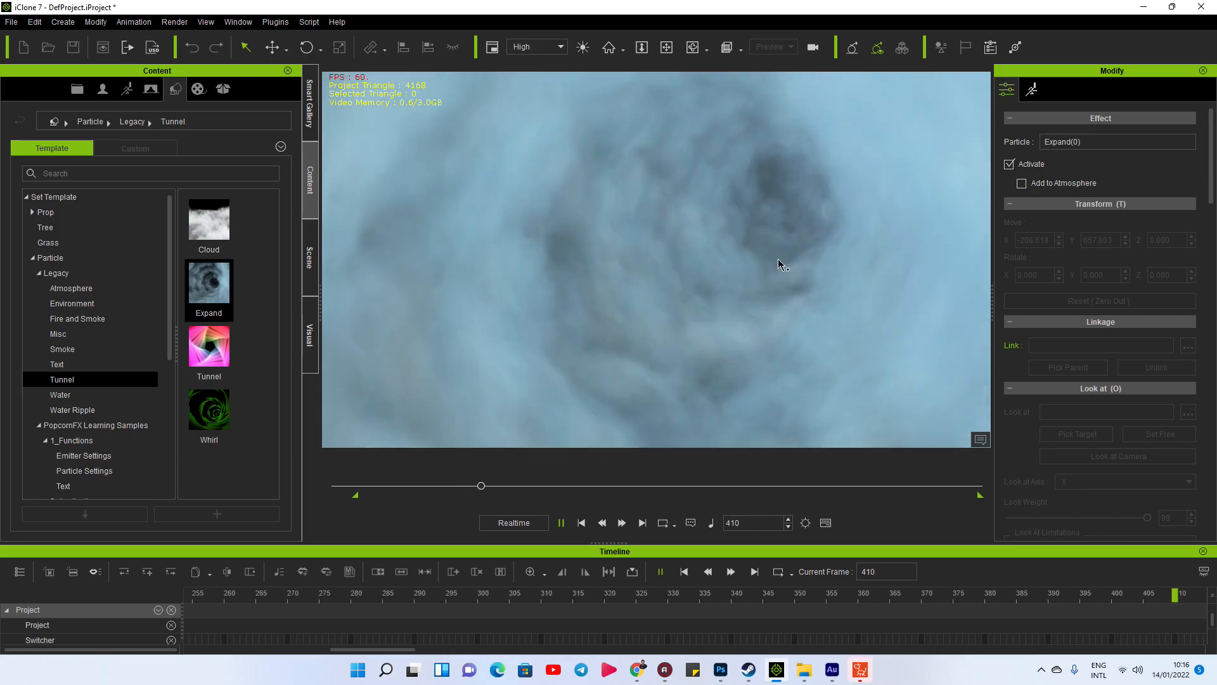
{"action": "left_click", "coordinate": [582, 523]}
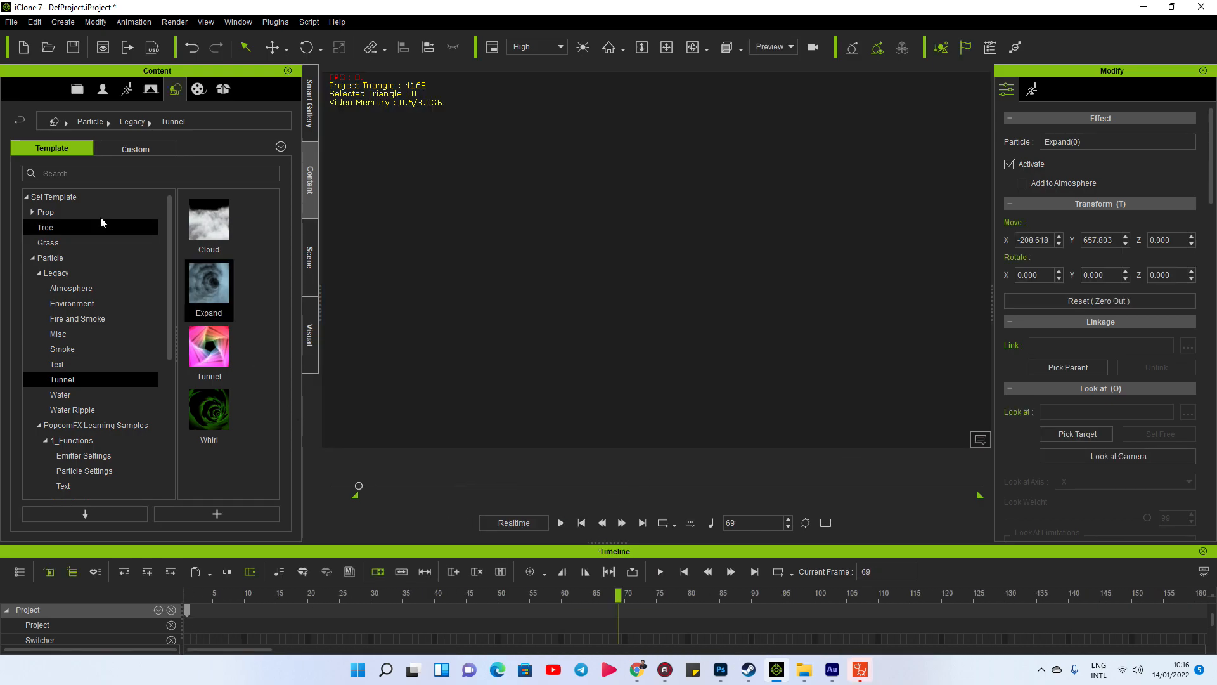
Start a new iClone project, add the Whirl tunnel particle to the scene and play it.
{"action": "left_click", "coordinate": [22, 48]}
{"action": "left_click", "coordinate": [596, 365]}
{"action": "left_click_drag", "start_coordinate": [213, 414], "coordinate": [645, 354]}
{"action": "left_click", "coordinate": [562, 524]}
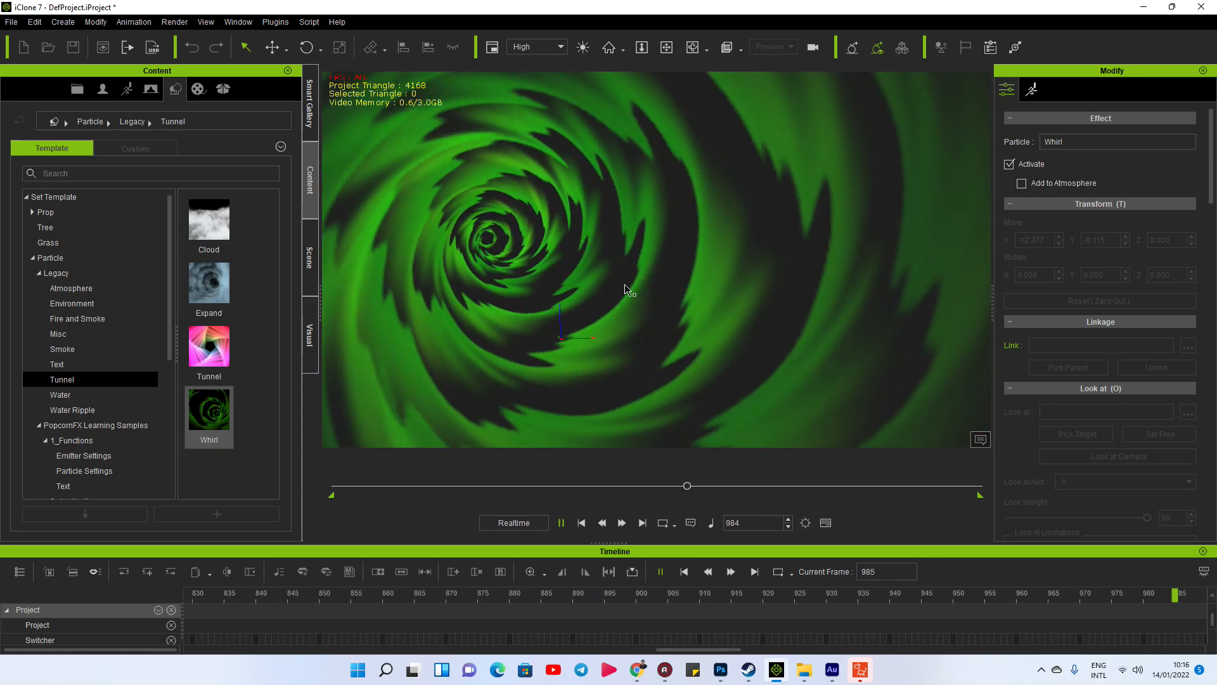
Switch to Cartoon Animator, decline the registration offer and import Whirl.popVideo from the SceneGost folder as a prop.
{"action": "left_click", "coordinate": [860, 669]}
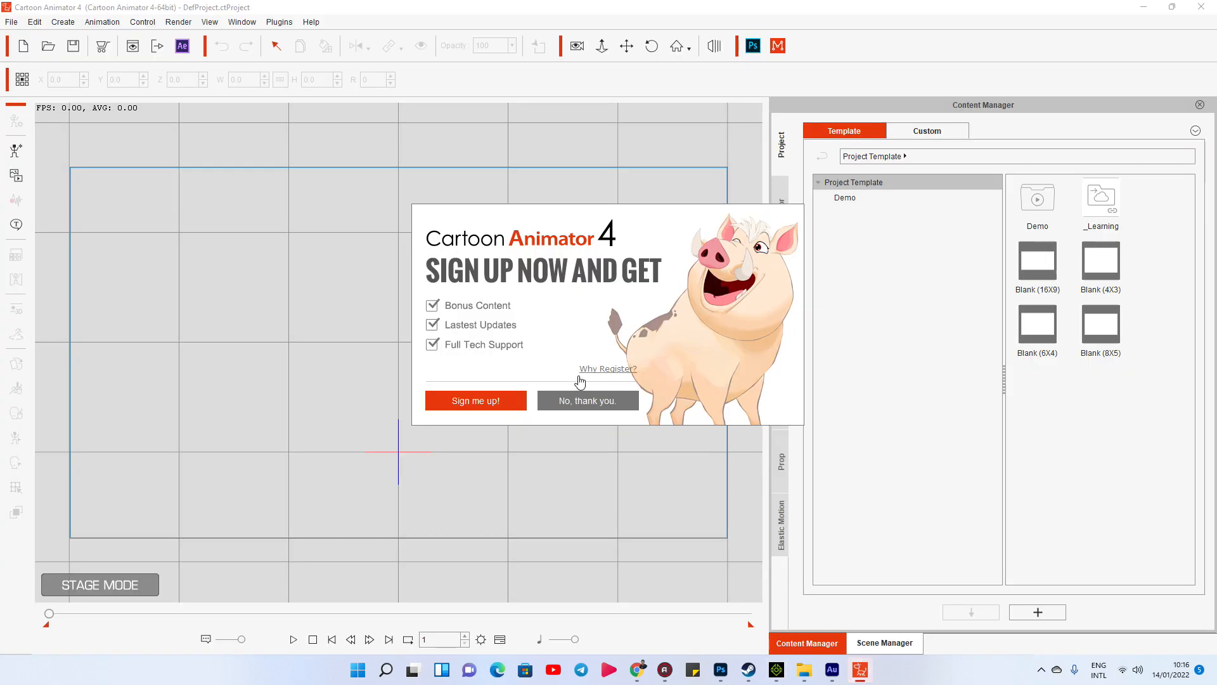
{"action": "left_click", "coordinate": [590, 400]}
{"action": "key", "text": "super+d"}
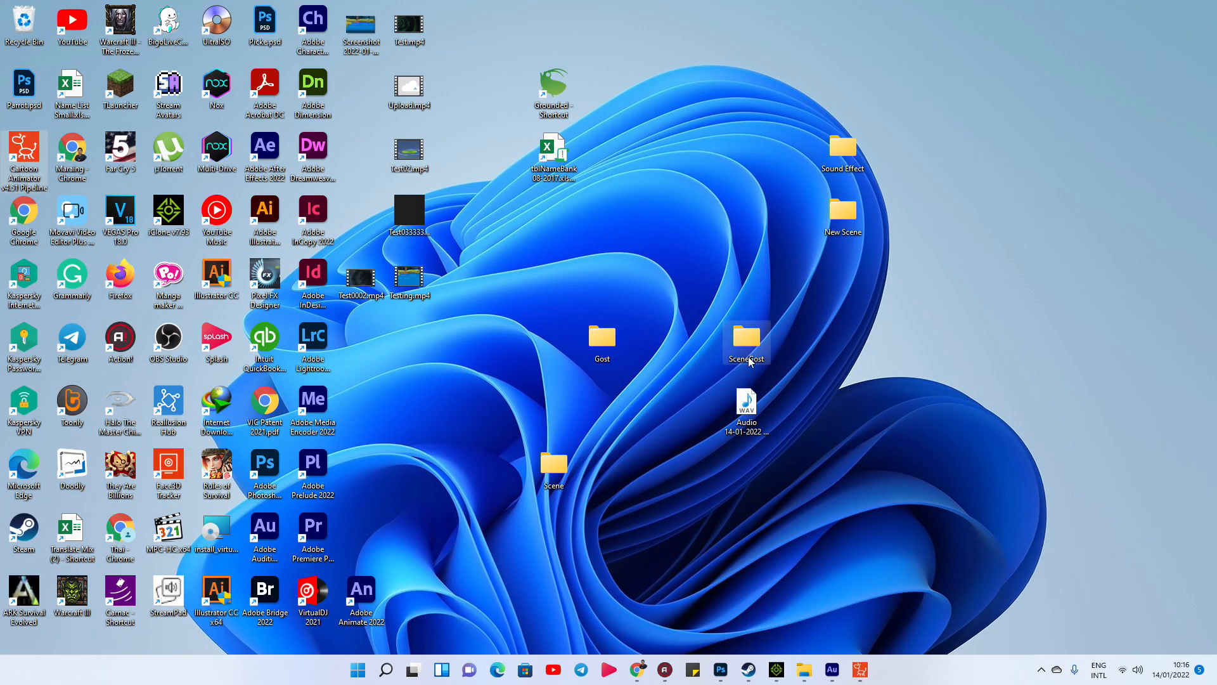
{"action": "left_click", "coordinate": [805, 669]}
{"action": "left_click", "coordinate": [1063, 609]}
{"action": "left_click", "coordinate": [548, 329]}
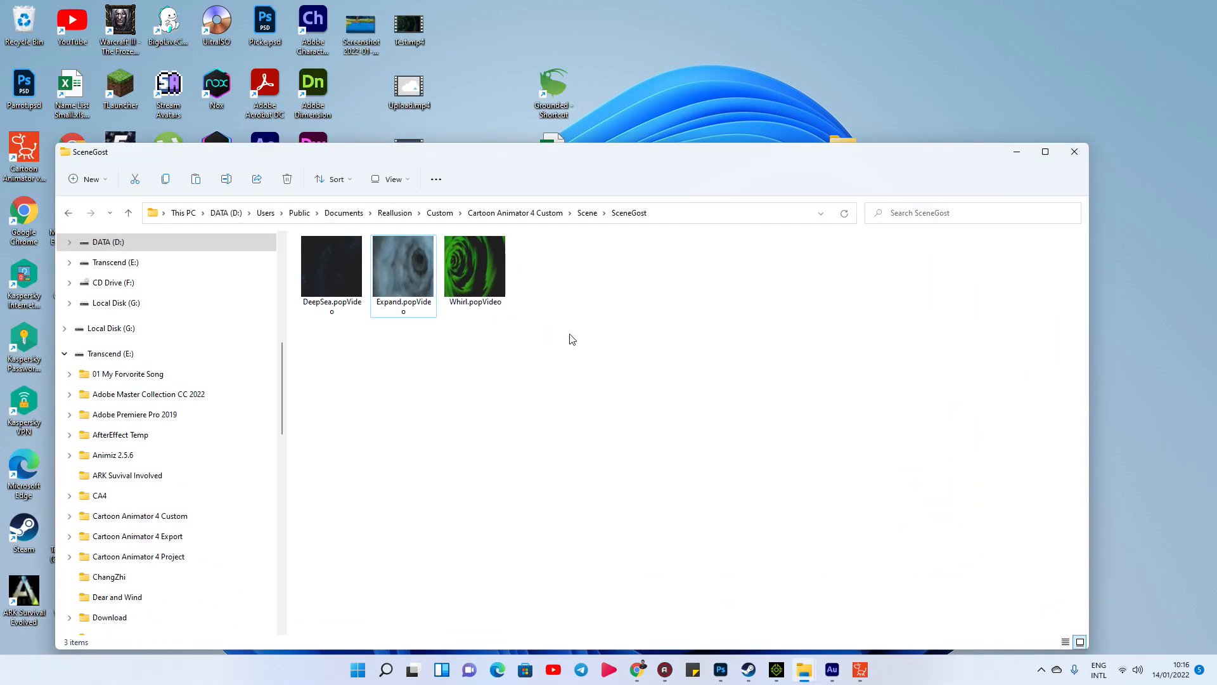
{"action": "left_click_drag", "start_coordinate": [466, 279], "coordinate": [438, 419]}
{"action": "key", "text": "alt+Tab"}
{"action": "left_click", "coordinate": [613, 275]}
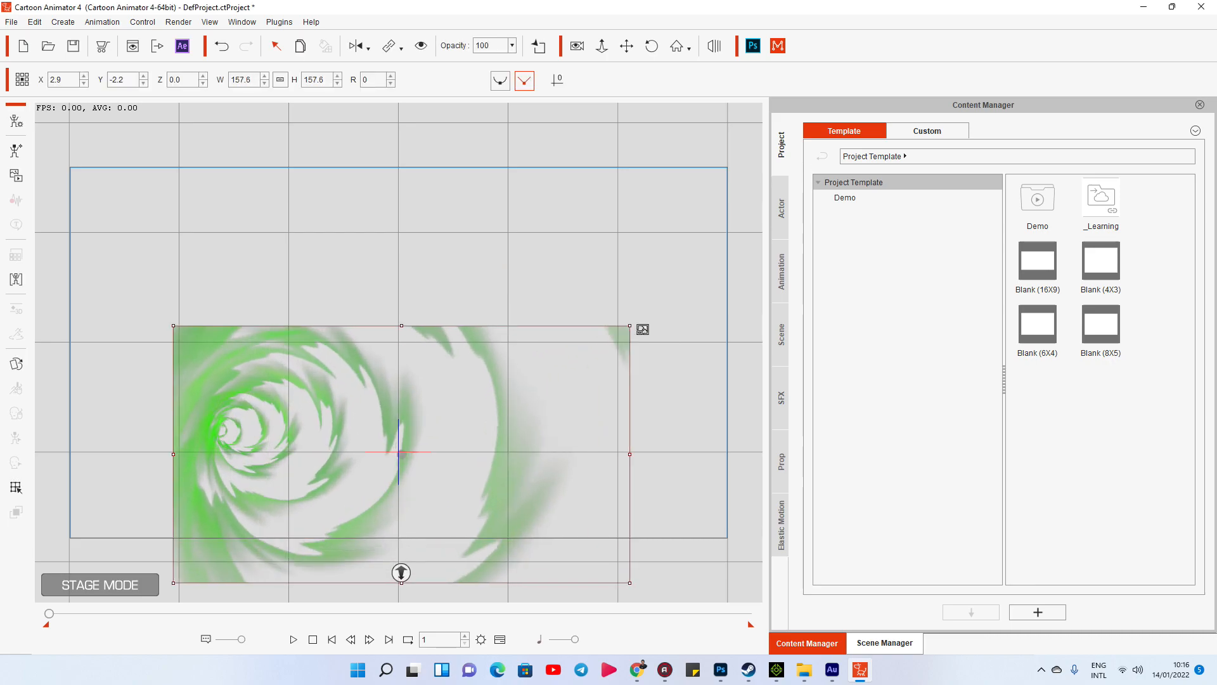
Scale the Whirl prop proportionally to about 261 and reposition it to cover the camera frame.
{"action": "left_click_drag", "start_coordinate": [638, 330], "coordinate": [729, 277]}
{"action": "left_click_drag", "start_coordinate": [516, 388], "coordinate": [487, 270]}
{"action": "left_click_drag", "start_coordinate": [685, 505], "coordinate": [742, 541]}
{"action": "left_click_drag", "start_coordinate": [535, 444], "coordinate": [558, 450]}
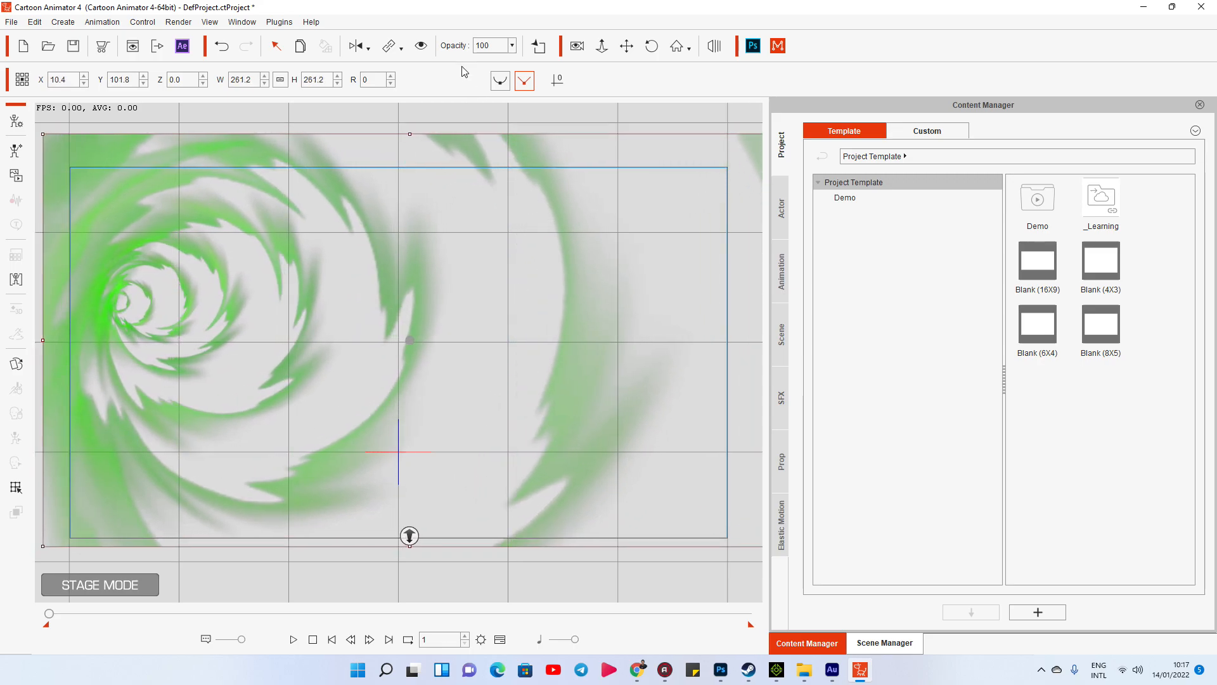
Flip the Whirl prop horizontally, then shift it and enlarge it to about 269 so it covers the frame.
{"action": "left_click", "coordinate": [355, 46]}
{"action": "left_click_drag", "start_coordinate": [627, 260], "coordinate": [573, 263]}
{"action": "left_click_drag", "start_coordinate": [722, 553], "coordinate": [737, 552]}
{"action": "left_click_drag", "start_coordinate": [613, 488], "coordinate": [625, 483]}
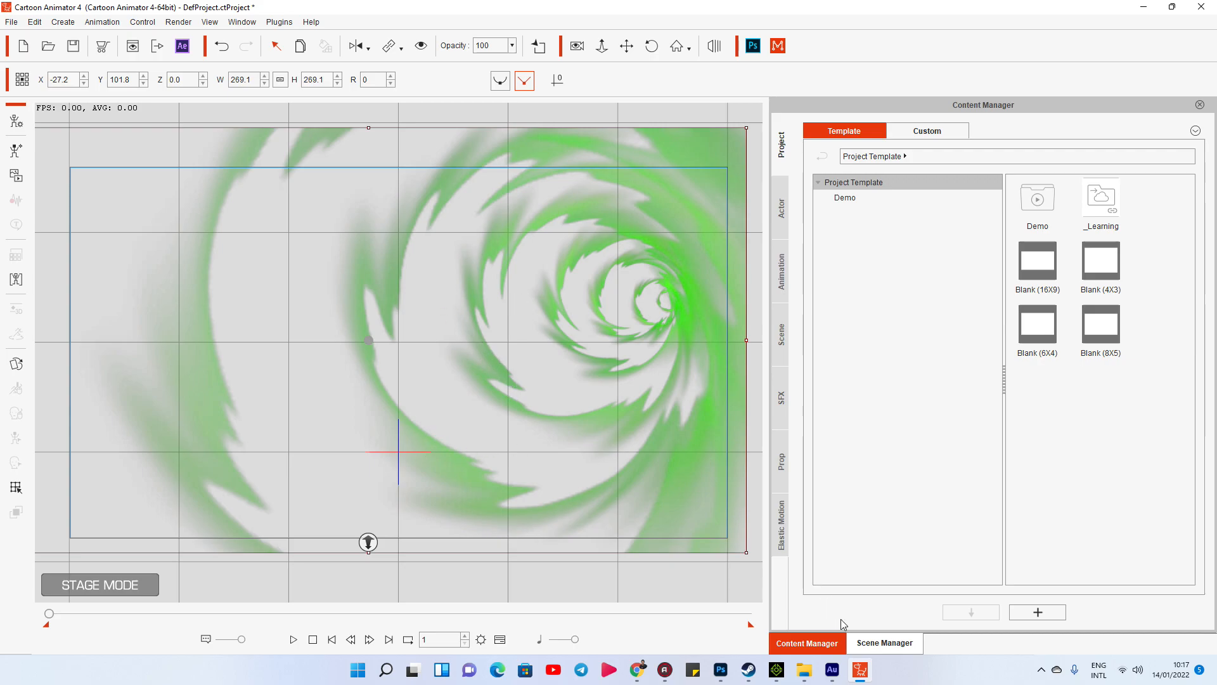
Hide the Whirl prop and import Expand.popVideo from the SceneGost folder as a prop.
{"action": "left_click", "coordinate": [885, 643]}
{"action": "left_click", "coordinate": [792, 189]}
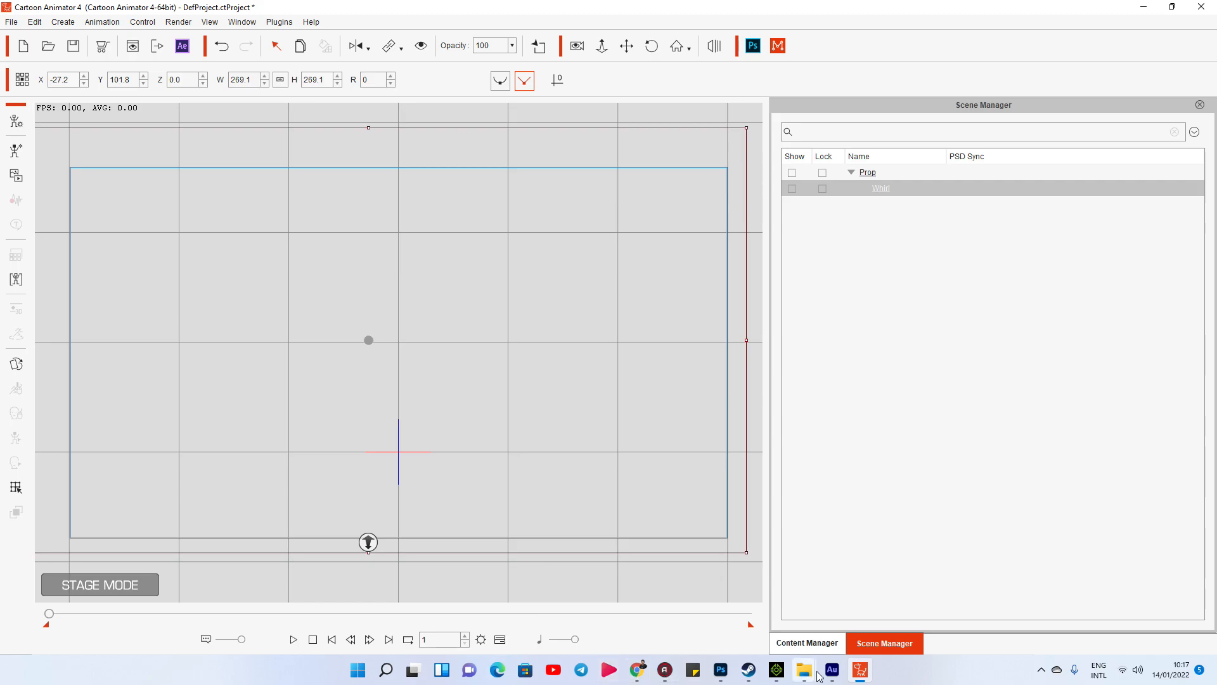
{"action": "mouse_move", "coordinate": [818, 676]}
{"action": "left_click", "coordinate": [1107, 605]}
{"action": "left_click_drag", "start_coordinate": [423, 364], "coordinate": [400, 451]}
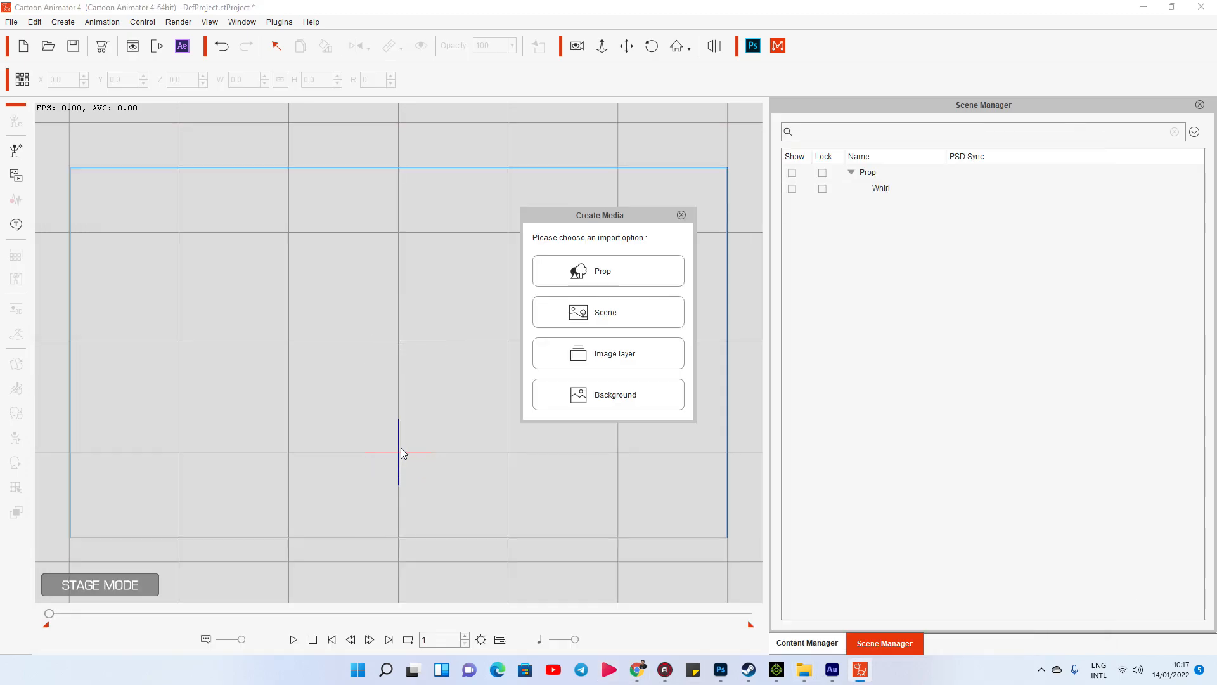
{"action": "left_click", "coordinate": [612, 263]}
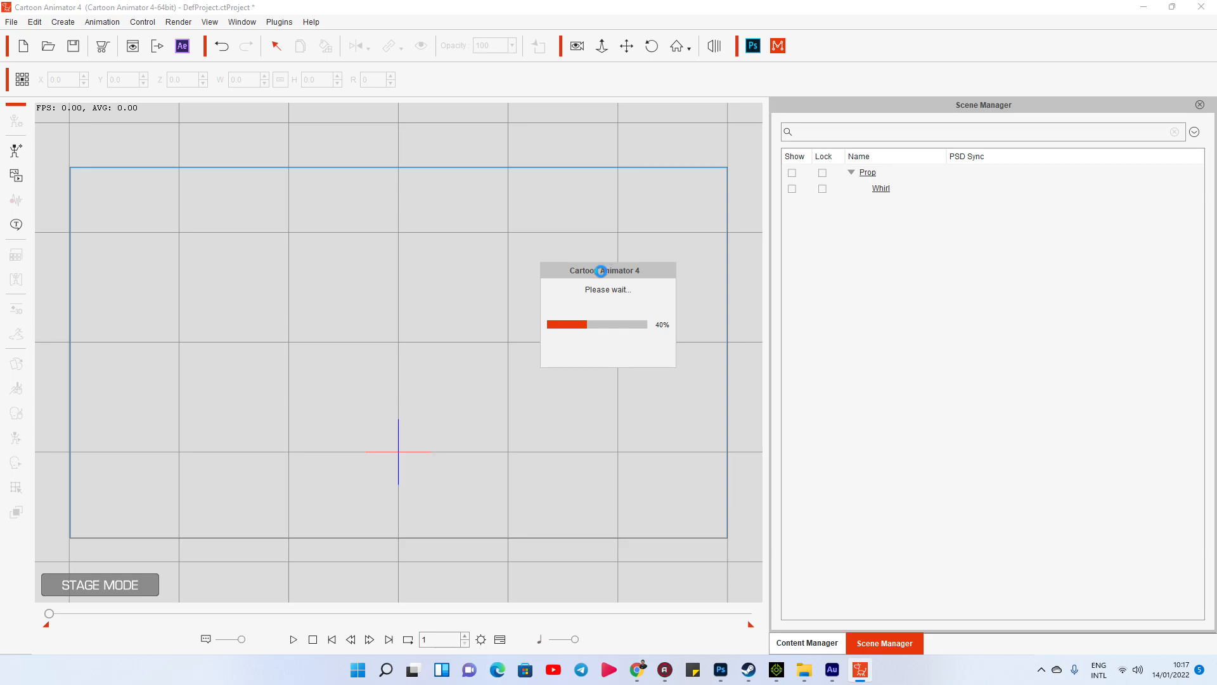
Scale the Expand prop proportionally to about 252, position it over the camera frame and hide it.
{"action": "left_click_drag", "start_coordinate": [538, 370], "coordinate": [648, 308]}
{"action": "left_click_drag", "start_coordinate": [515, 342], "coordinate": [515, 264]}
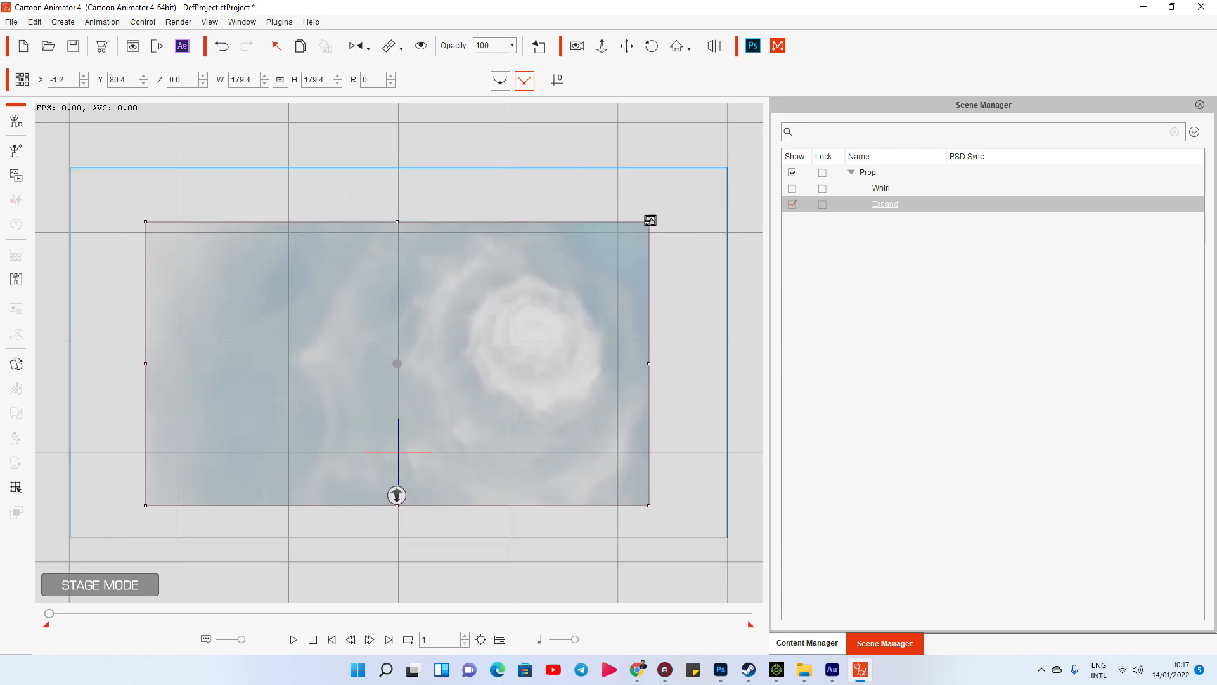
{"action": "mouse_move", "coordinate": [654, 223]}
{"action": "left_mouse_down"}
{"action": "mouse_move", "coordinate": [751, 165]}
{"action": "mouse_move", "coordinate": [653, 216]}
{"action": "left_mouse_up"}
{"action": "right_click", "coordinate": [495, 290]}
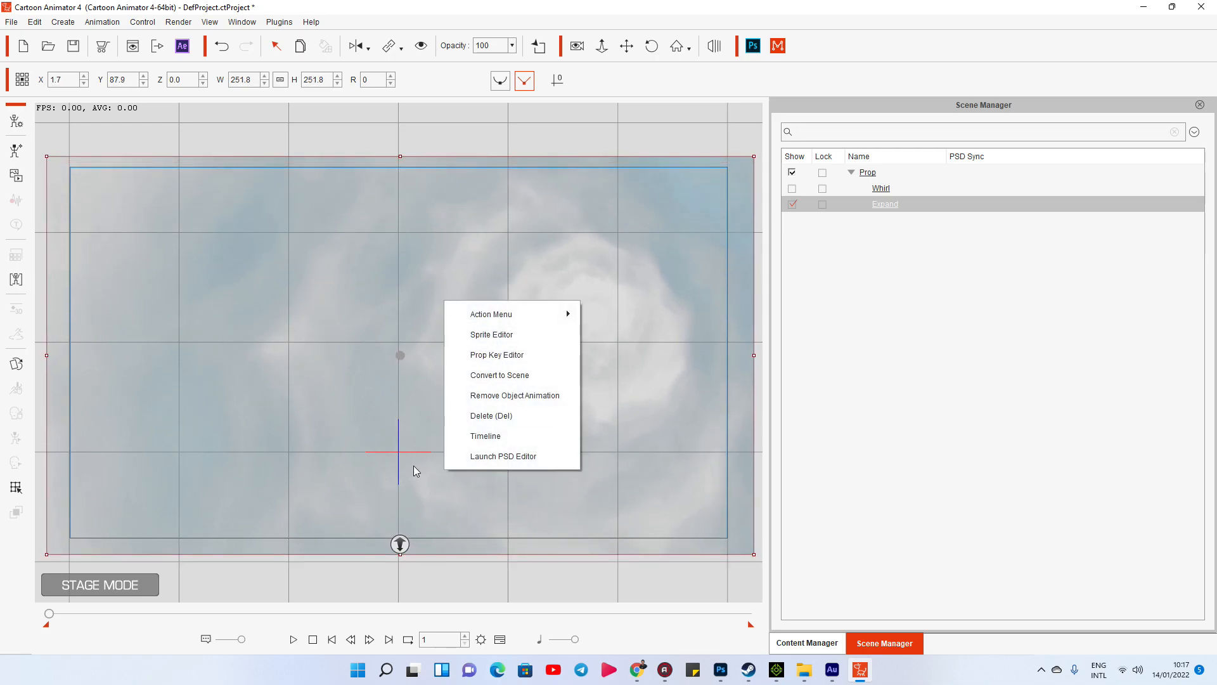
{"action": "left_click", "coordinate": [372, 436]}
{"action": "left_click", "coordinate": [792, 205]}
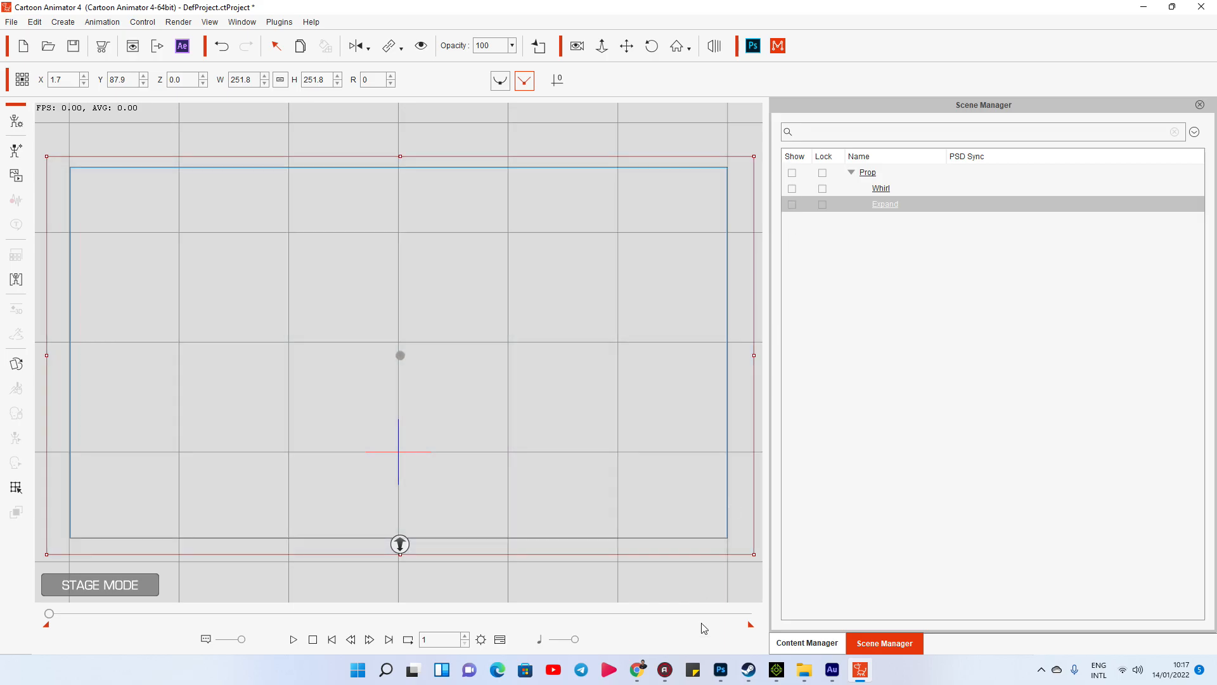
Import DeepSea.popVideo from the SceneGost folder into the stage as a prop.
{"action": "mouse_move", "coordinate": [802, 680]}
{"action": "left_click", "coordinate": [1078, 602]}
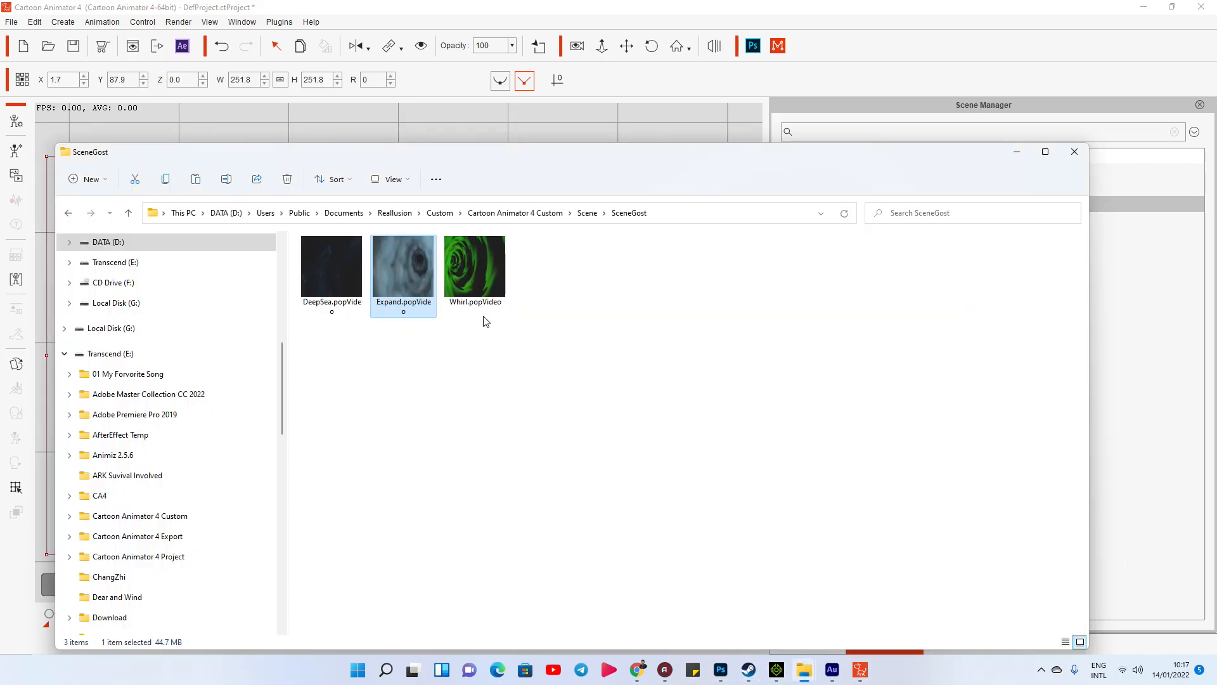
{"action": "left_click_drag", "start_coordinate": [354, 295], "coordinate": [398, 404]}
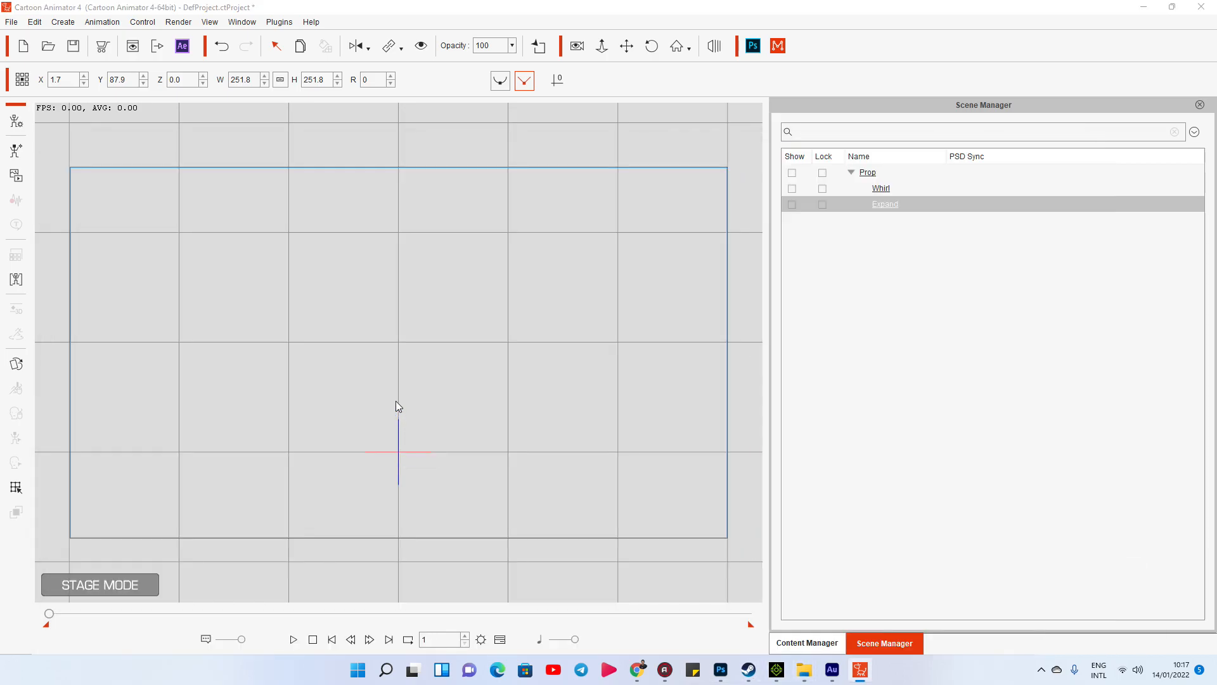
{"action": "left_click", "coordinate": [576, 271]}
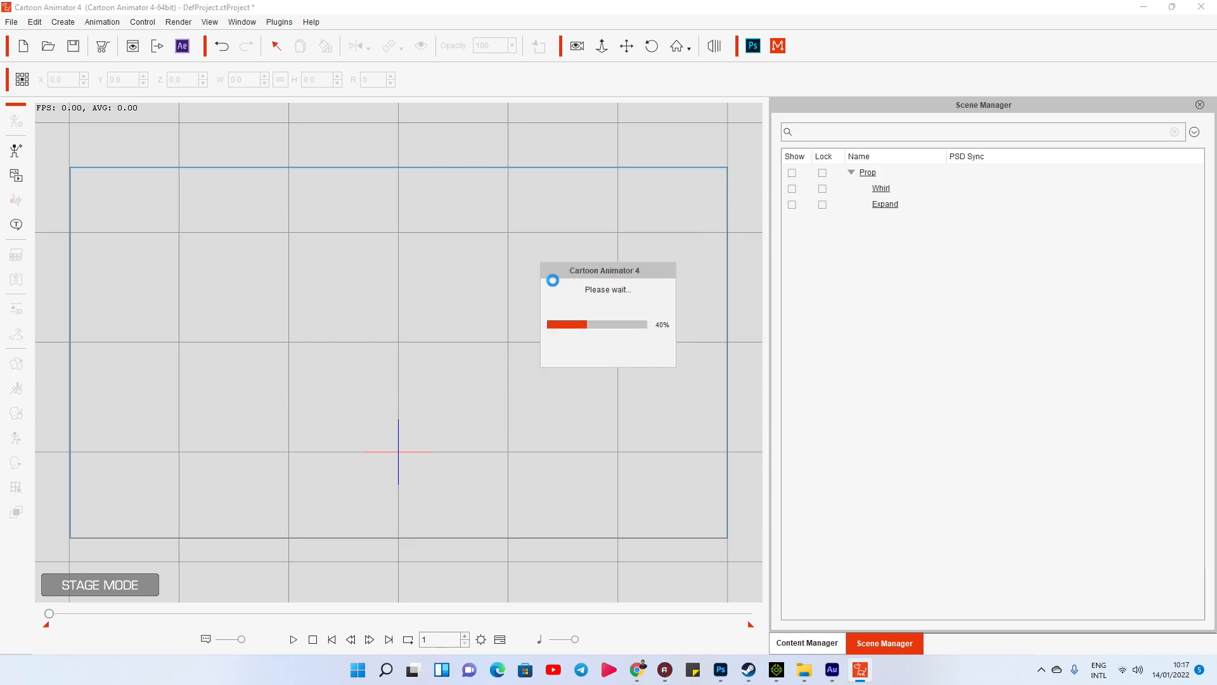
Scale the DeepSea prop proportionally to about 245, position it over the camera frame and preview its playback.
{"action": "left_click_drag", "start_coordinate": [539, 328], "coordinate": [758, 228]}
{"action": "left_click_drag", "start_coordinate": [518, 298], "coordinate": [524, 242]}
{"action": "left_click_drag", "start_coordinate": [628, 489], "coordinate": [628, 487]}
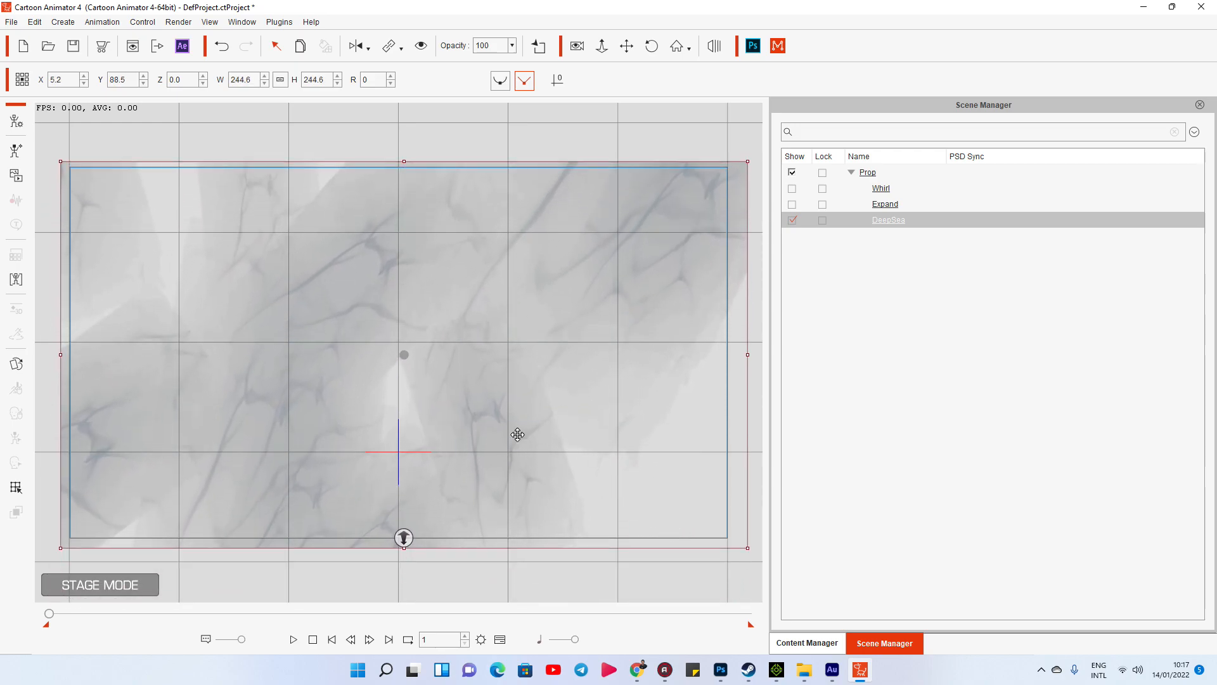
{"action": "left_click", "coordinate": [295, 640]}
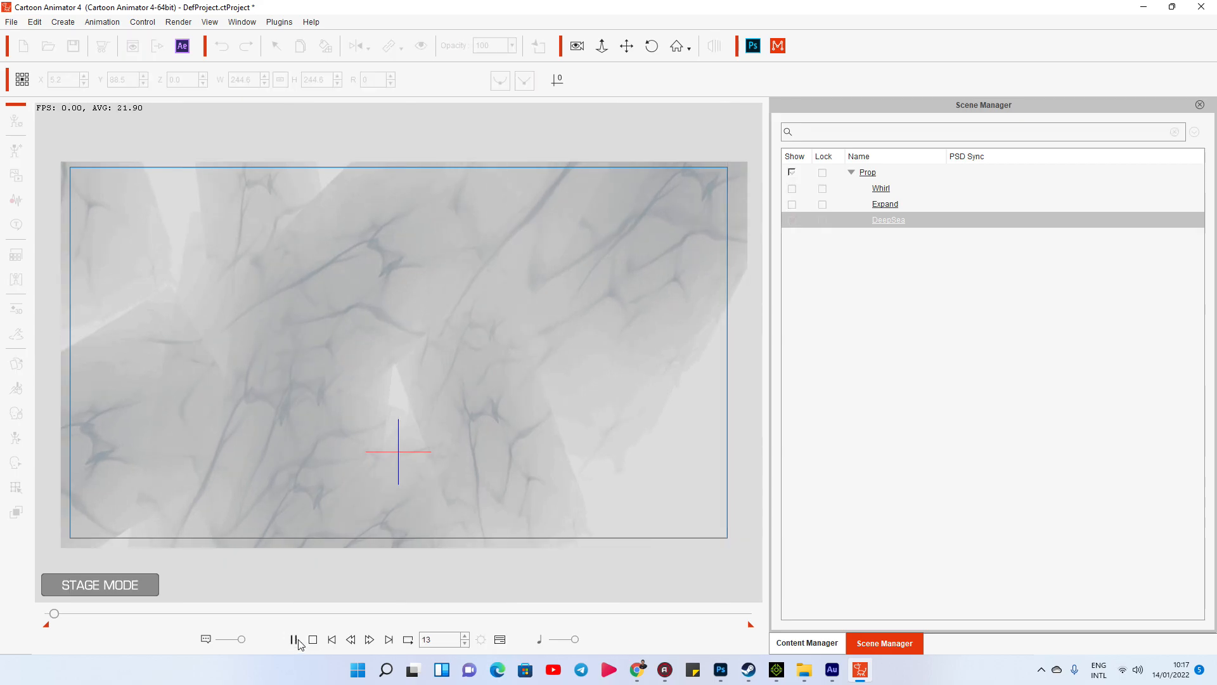
{"action": "left_click", "coordinate": [313, 640]}
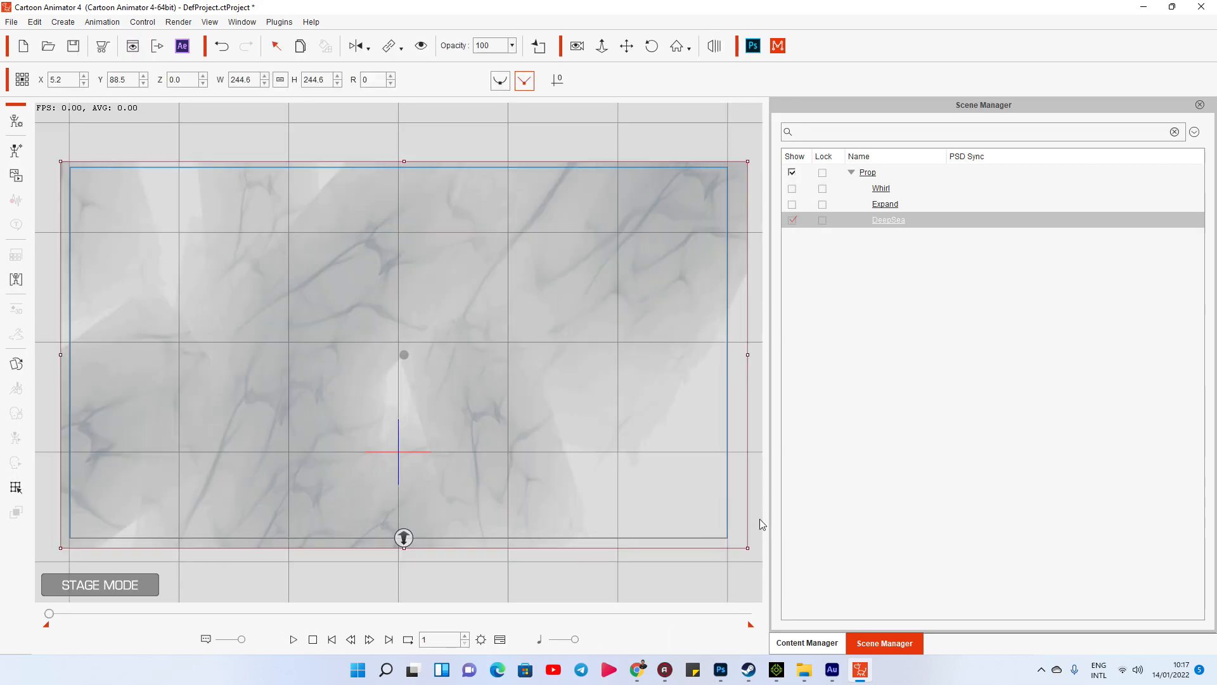
{"action": "left_click", "coordinate": [753, 46]}
{"action": "left_click", "coordinate": [787, 178]}
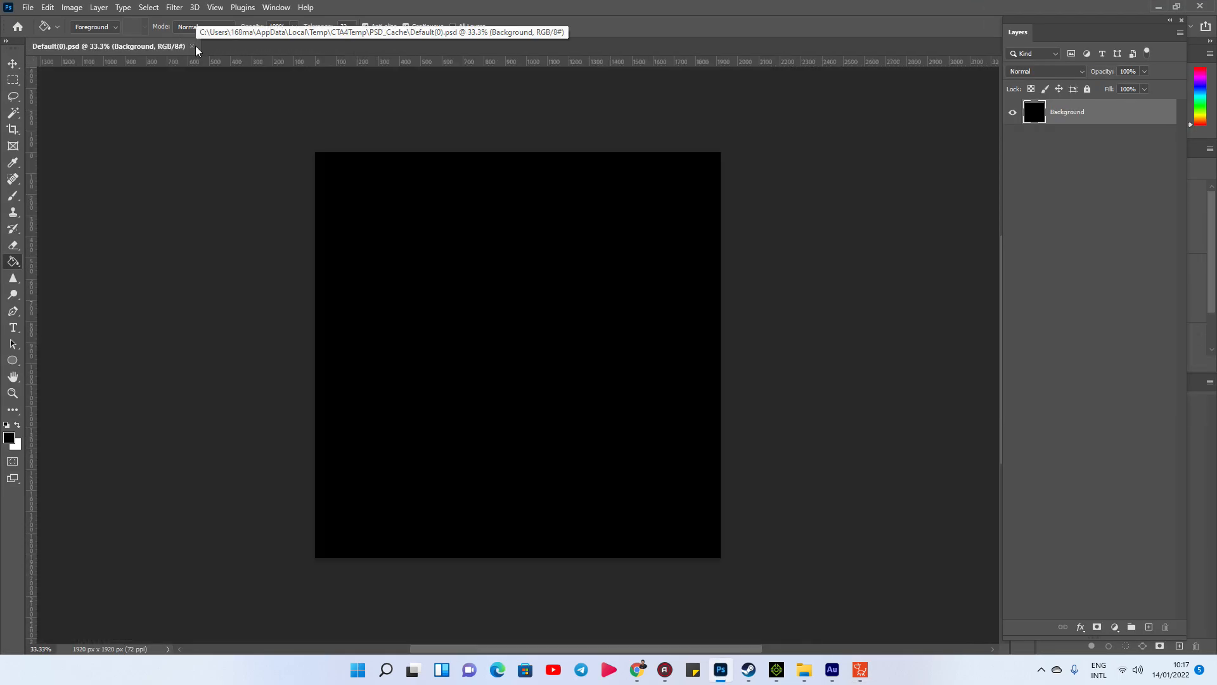
{"action": "key", "text": "ctrl+a"}
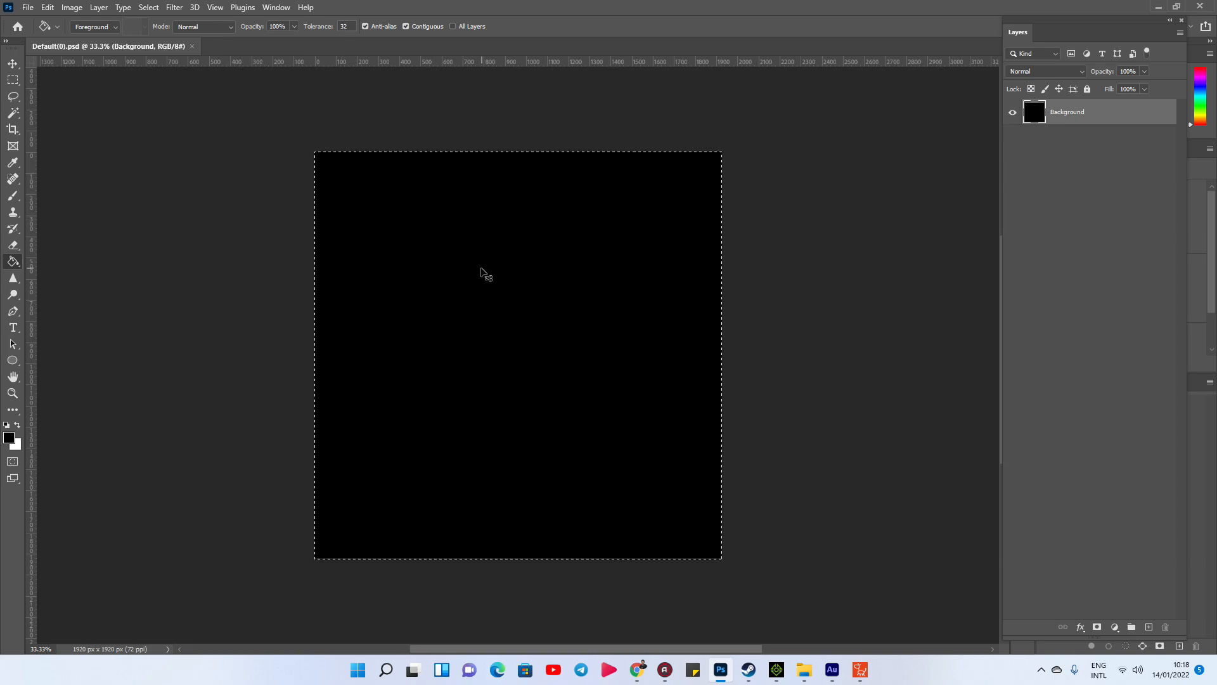
{"action": "left_click", "coordinate": [192, 46]}
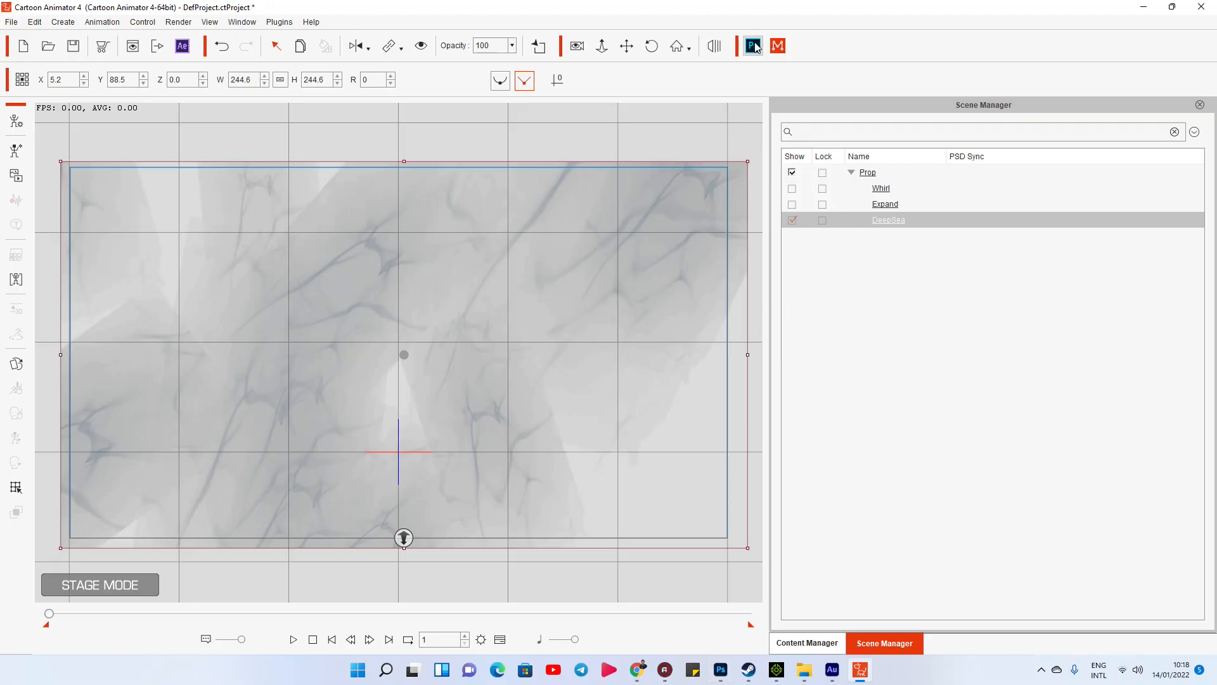
Create a new black-filled object in Photoshop and bring it into Cartoon Animator as a prop.
{"action": "left_click", "coordinate": [753, 45]}
{"action": "left_click", "coordinate": [861, 179]}
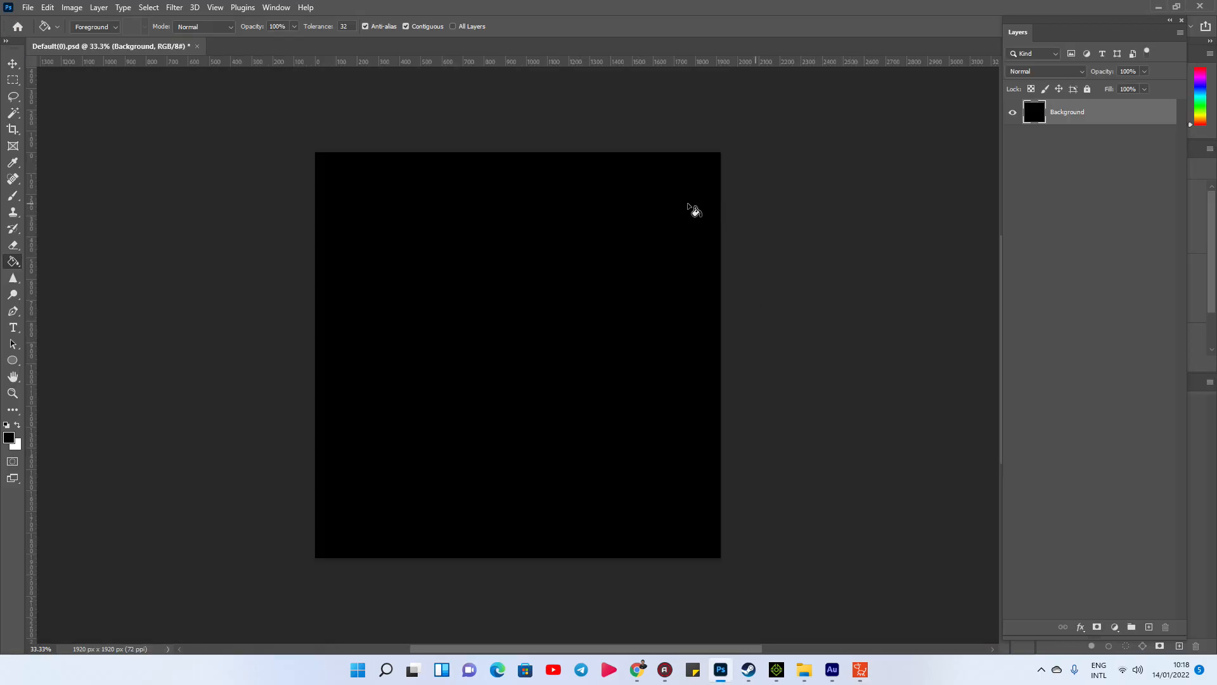
{"action": "key", "text": "alt+Tab"}
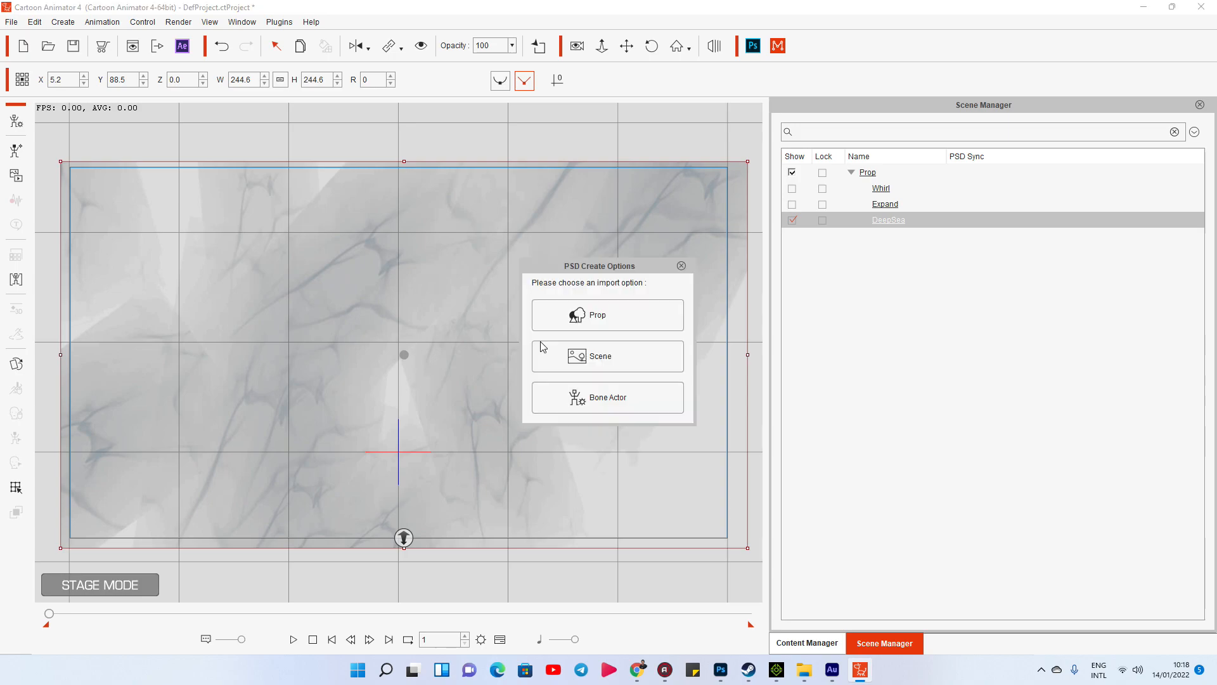
{"action": "left_click", "coordinate": [606, 318]}
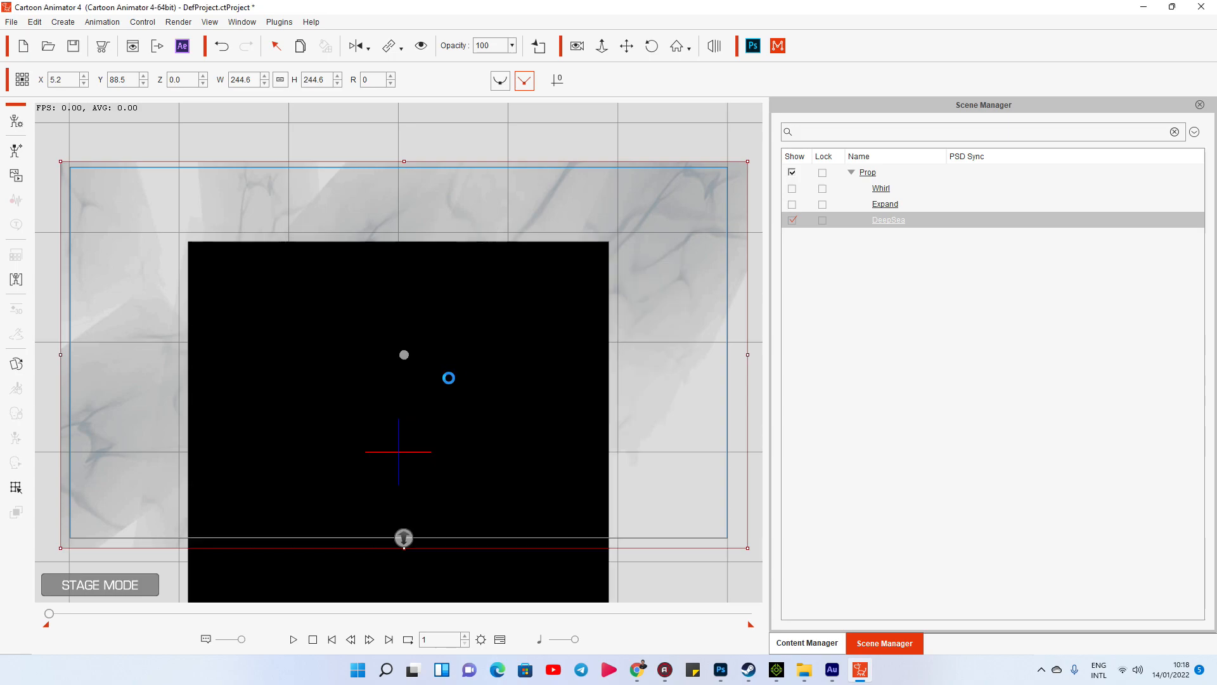
Stretch the black prop to a width of about 177.5 over the camera frame and set it back to about Z -186.
{"action": "left_click_drag", "start_coordinate": [361, 413], "coordinate": [264, 288]}
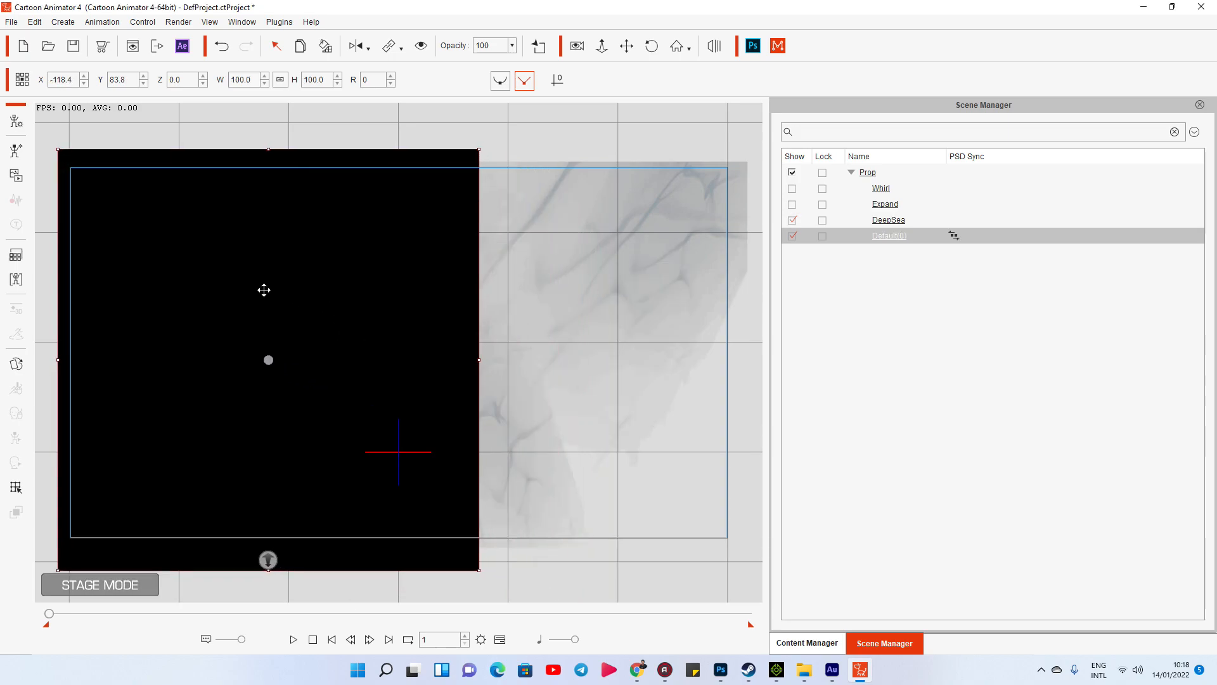
{"action": "left_click_drag", "start_coordinate": [476, 372], "coordinate": [550, 363]}
{"action": "left_click_drag", "start_coordinate": [414, 581], "coordinate": [426, 520]}
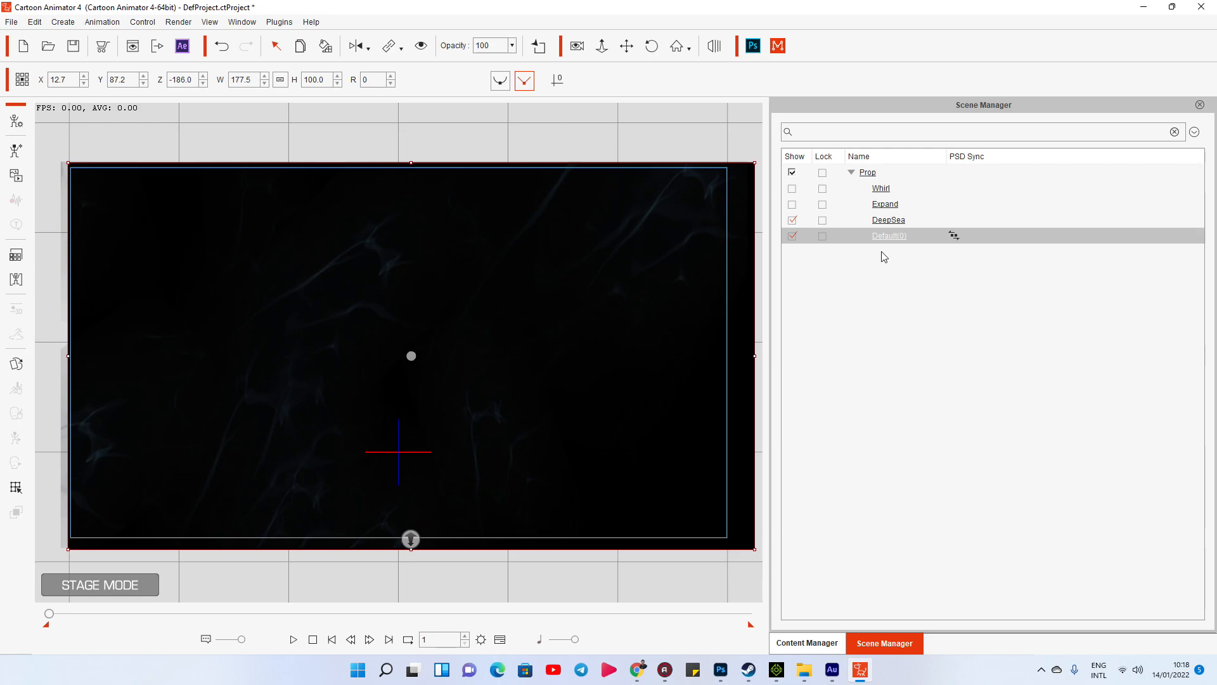
Move the DeepSea prop to a Z depth of about 327 and show the Expand prop.
{"action": "left_click", "coordinate": [888, 220]}
{"action": "left_click_drag", "start_coordinate": [403, 538], "coordinate": [403, 595]}
{"action": "left_click", "coordinate": [883, 203]}
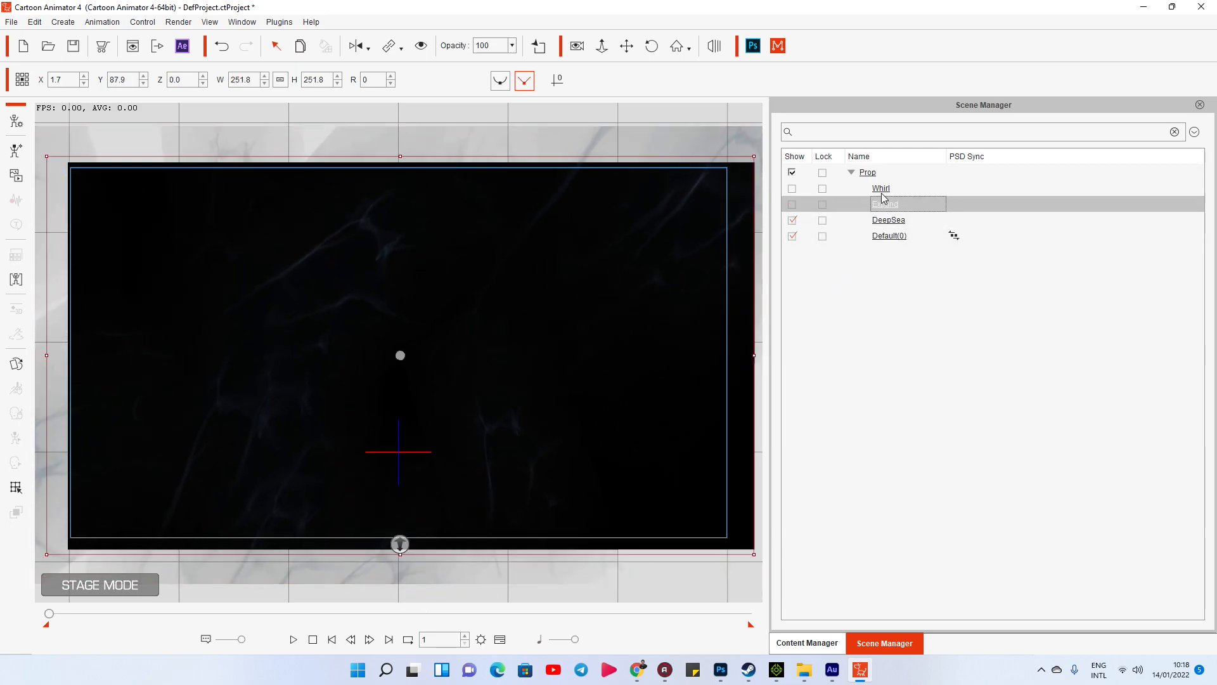
{"action": "left_click", "coordinate": [792, 204]}
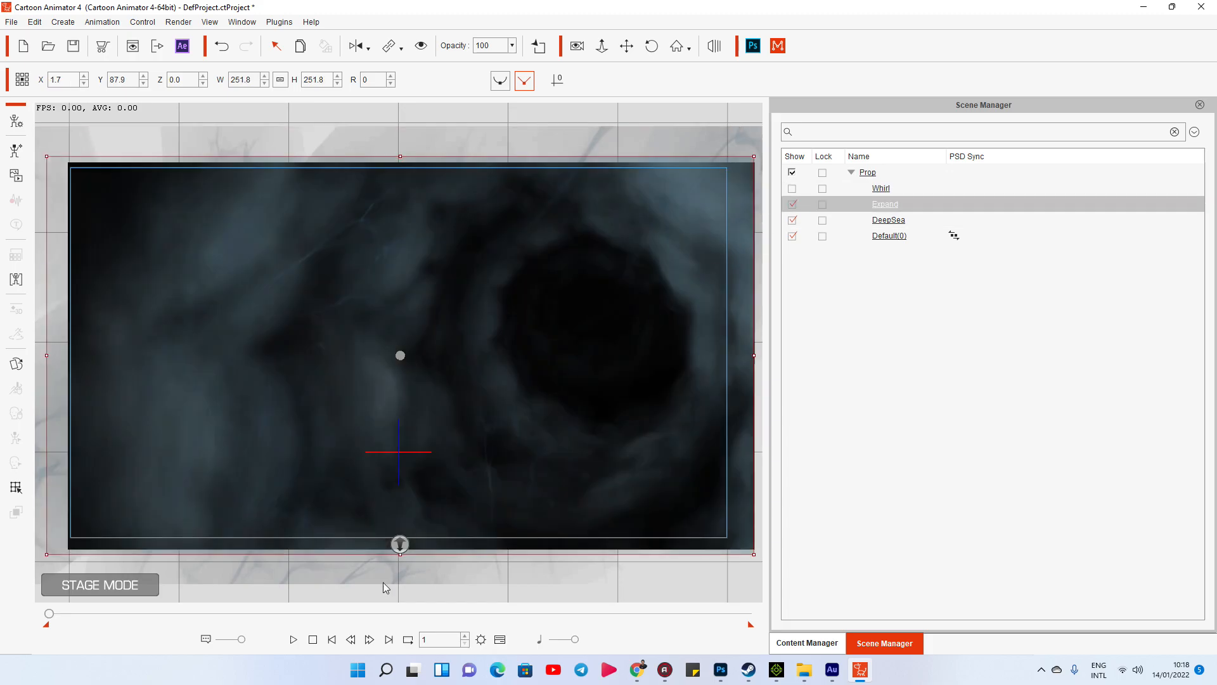
Play back the layered Expand and DeepSea effects over the black backdrop, and stop at the first frame.
{"action": "left_click", "coordinate": [294, 641]}
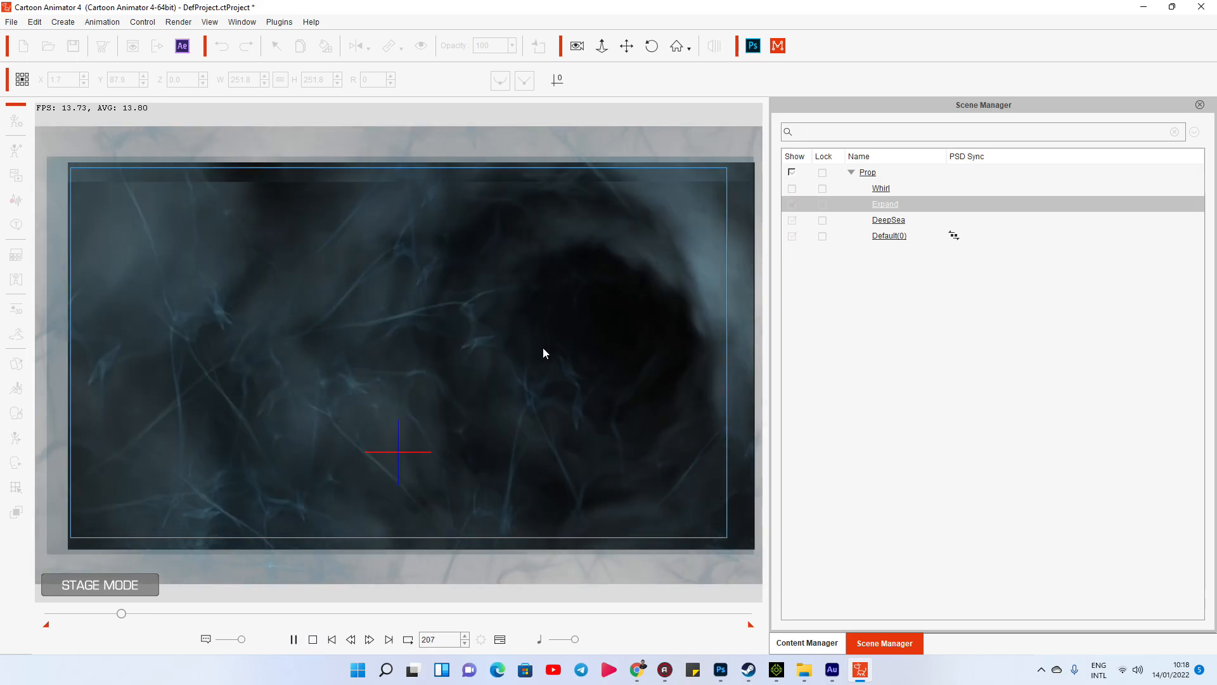
{"action": "left_click", "coordinate": [543, 353]}
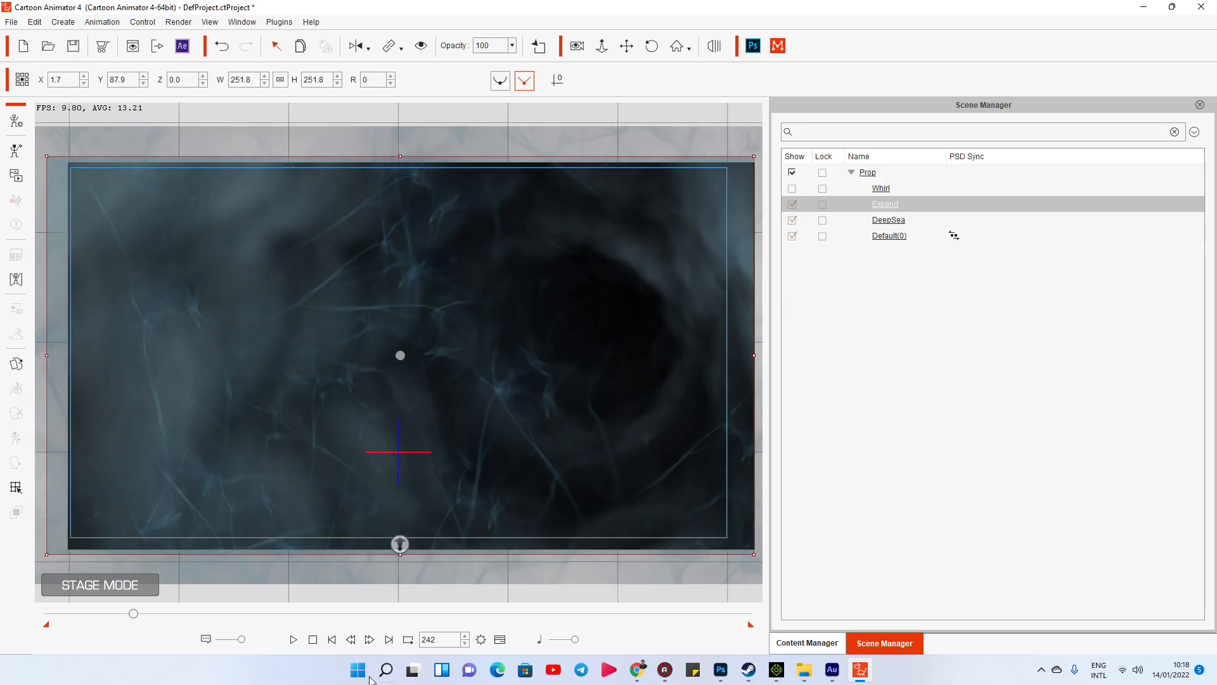
{"action": "left_click", "coordinate": [312, 641]}
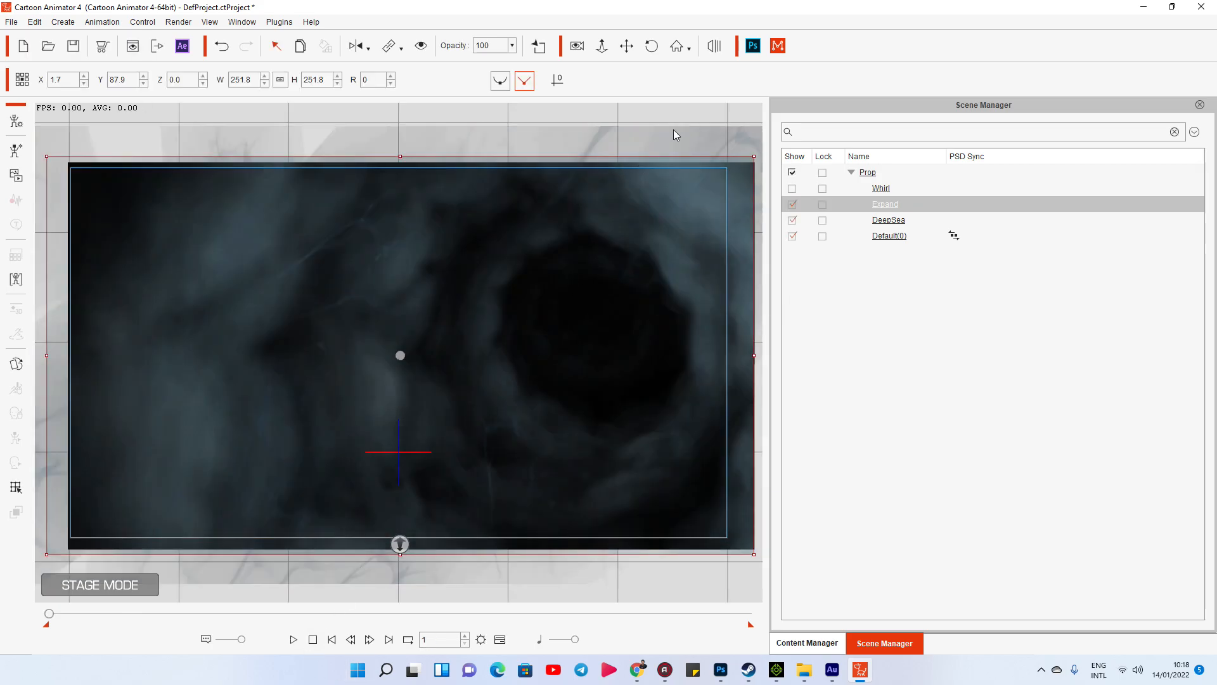
Capture a screen snip of the camera frame area as a drawing reference and dismiss the PSD editor prompt.
{"action": "left_click", "coordinate": [753, 45]}
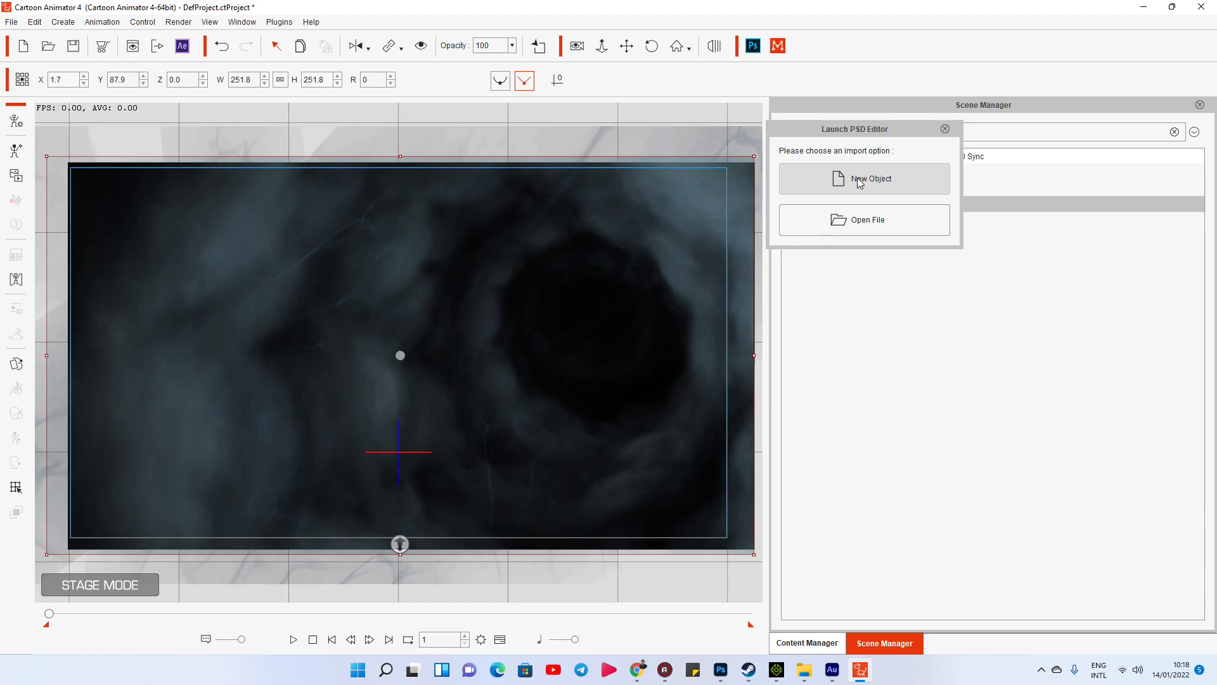
{"action": "left_click", "coordinate": [293, 112]}
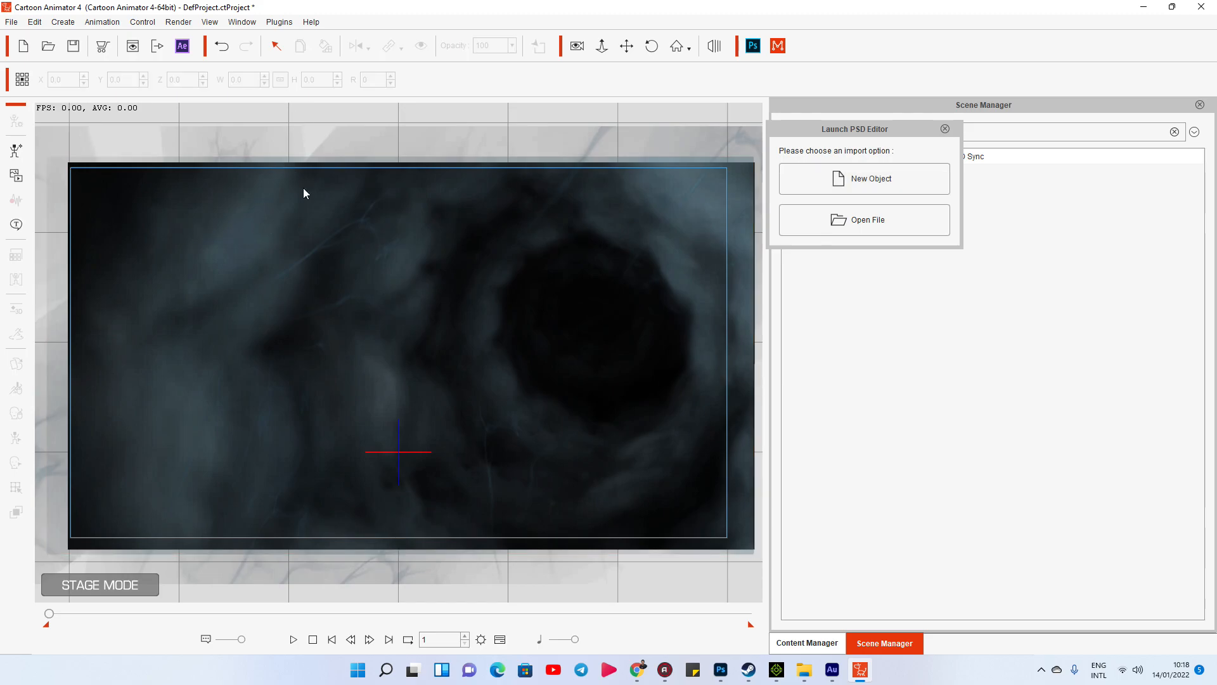
{"action": "key", "text": "super+shift+s"}
{"action": "left_click_drag", "start_coordinate": [75, 169], "coordinate": [728, 538]}
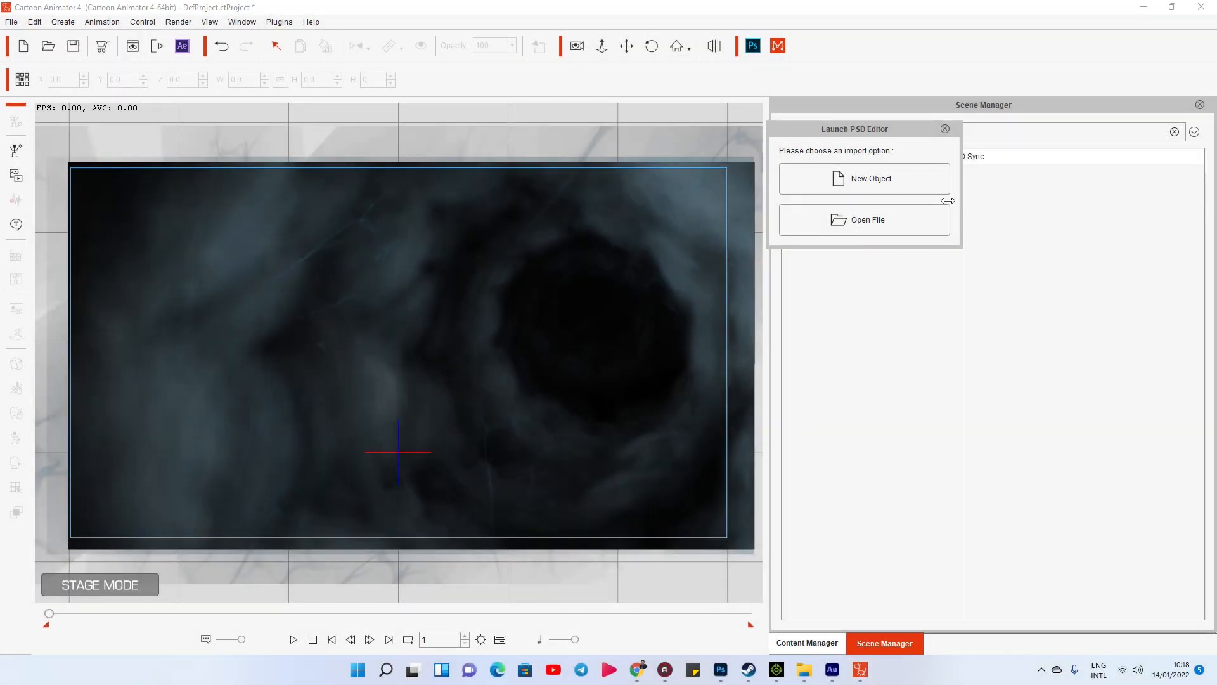
{"action": "left_click", "coordinate": [945, 129]}
Create another new object in Photoshop and paste the captured snip into it.
{"action": "left_click", "coordinate": [757, 49]}
{"action": "left_click", "coordinate": [847, 172]}
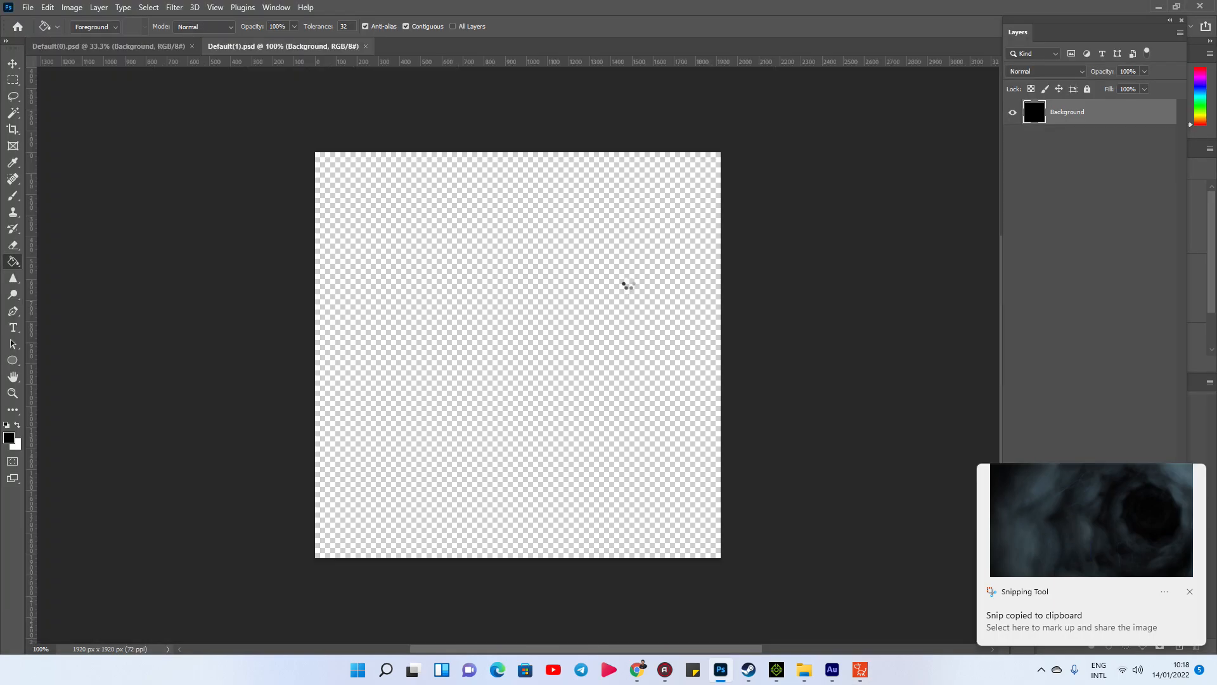
{"action": "key", "text": "ctrl+v"}
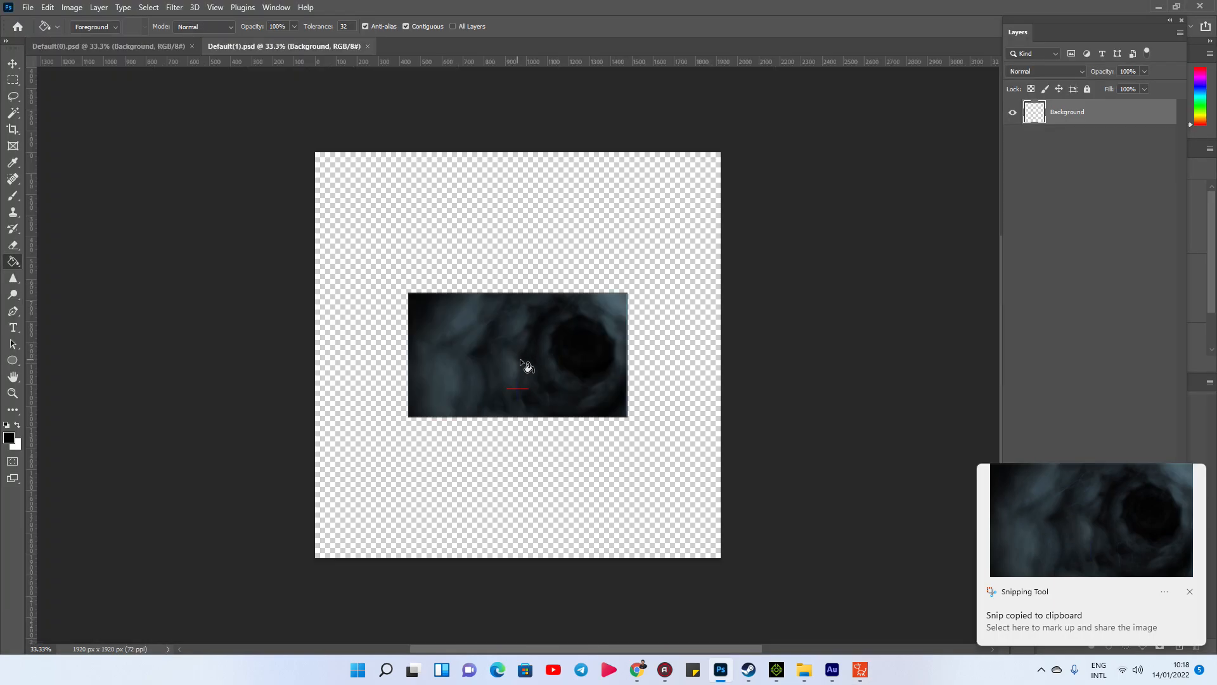
Draw a black curved path shape about 884 by 328 px with the Pen tool, from the snip's left edge into the tunnel opening.
{"action": "key", "text": "ctrl+plus"}
{"action": "key", "text": "ctrl+plus"}
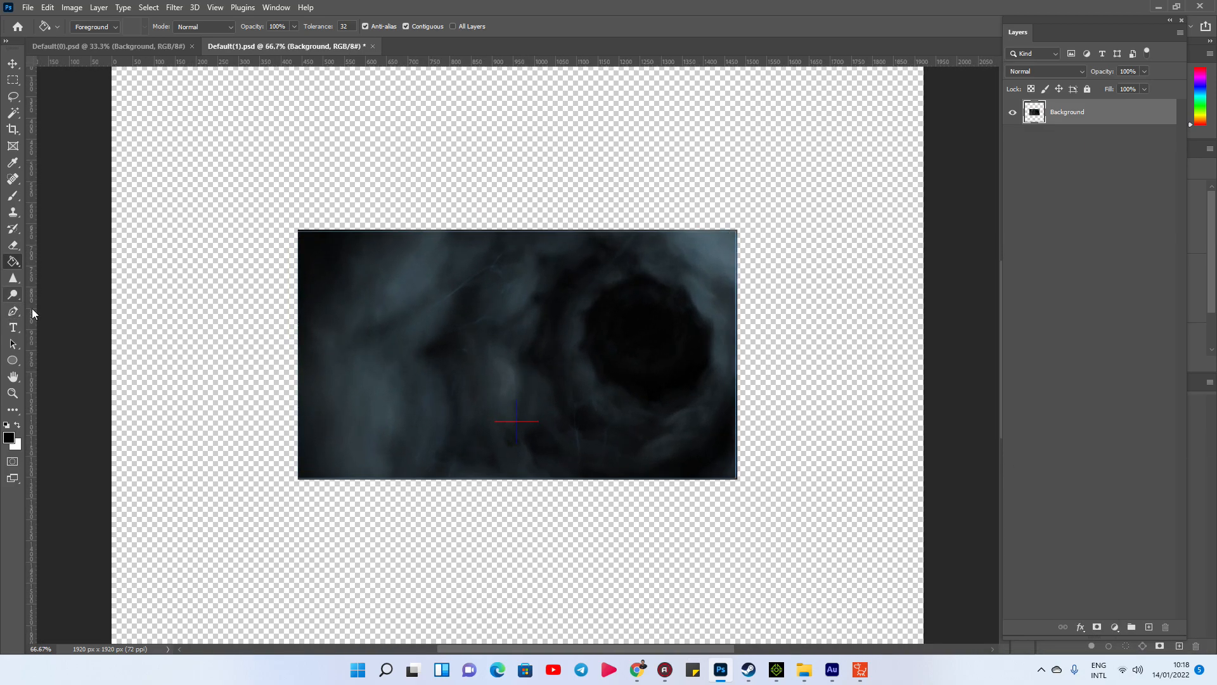
{"action": "left_click", "coordinate": [13, 310]}
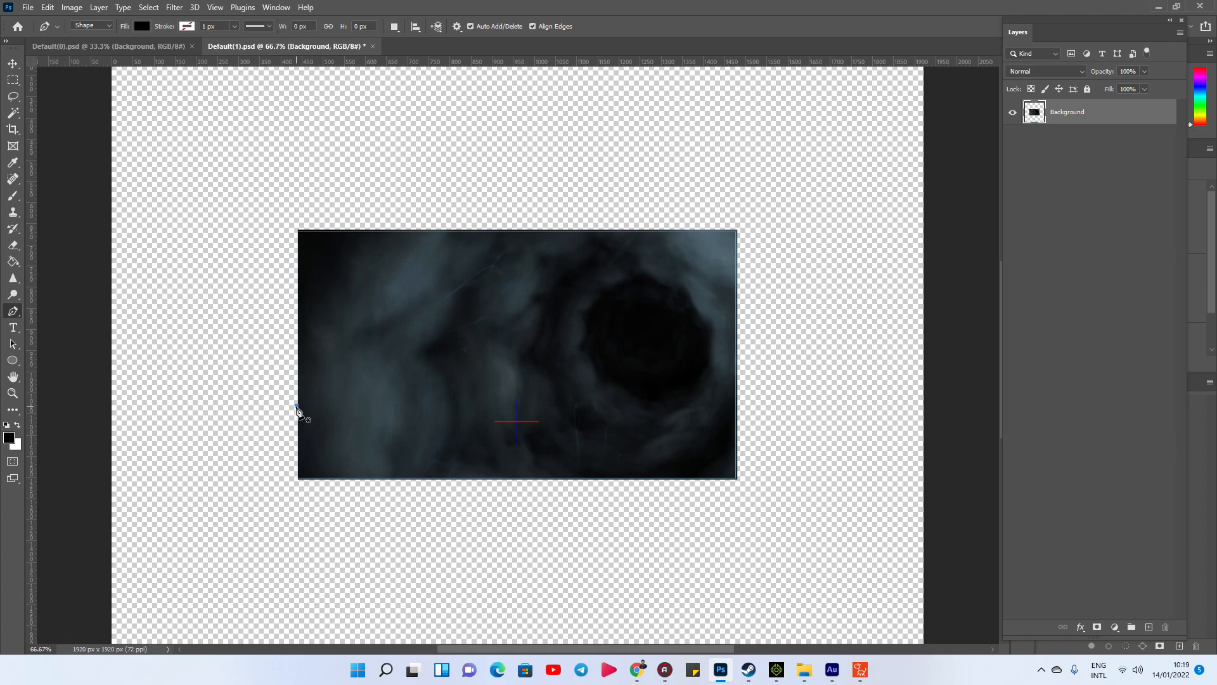
{"action": "left_click_drag", "start_coordinate": [640, 329], "coordinate": [755, 260]}
{"action": "left_click", "coordinate": [644, 332]}
{"action": "left_click_drag", "start_coordinate": [664, 356], "coordinate": [643, 388]}
{"action": "left_click_drag", "start_coordinate": [286, 431], "coordinate": [184, 444]}
{"action": "left_click", "coordinate": [298, 466]}
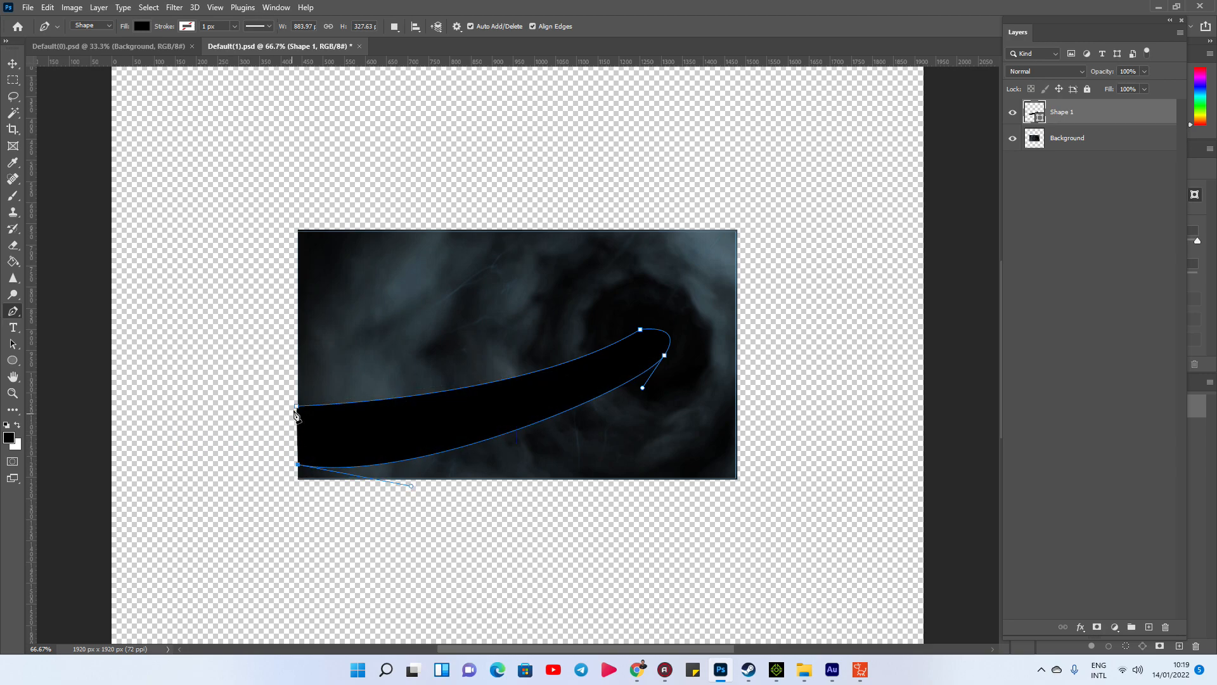
{"action": "key", "text": "Return"}
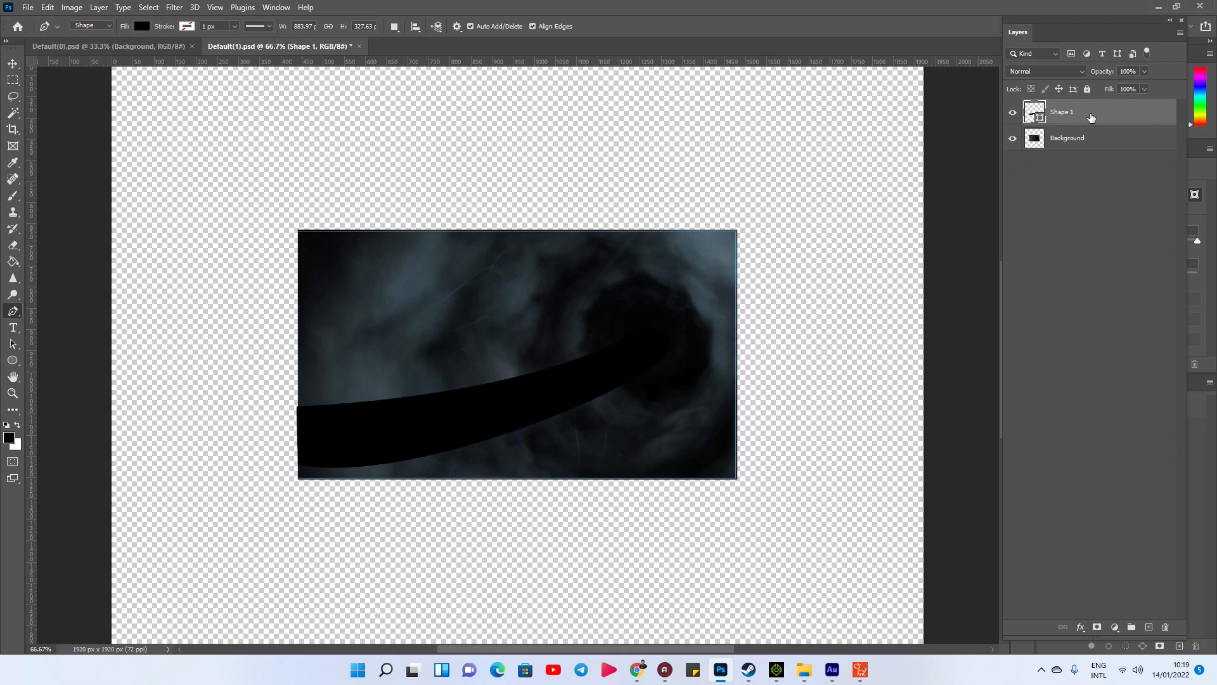
Delete the Background layer holding the snip and give the curved shape a white 1 px stroke.
{"action": "left_click", "coordinate": [1094, 141]}
{"action": "key", "text": "Delete"}
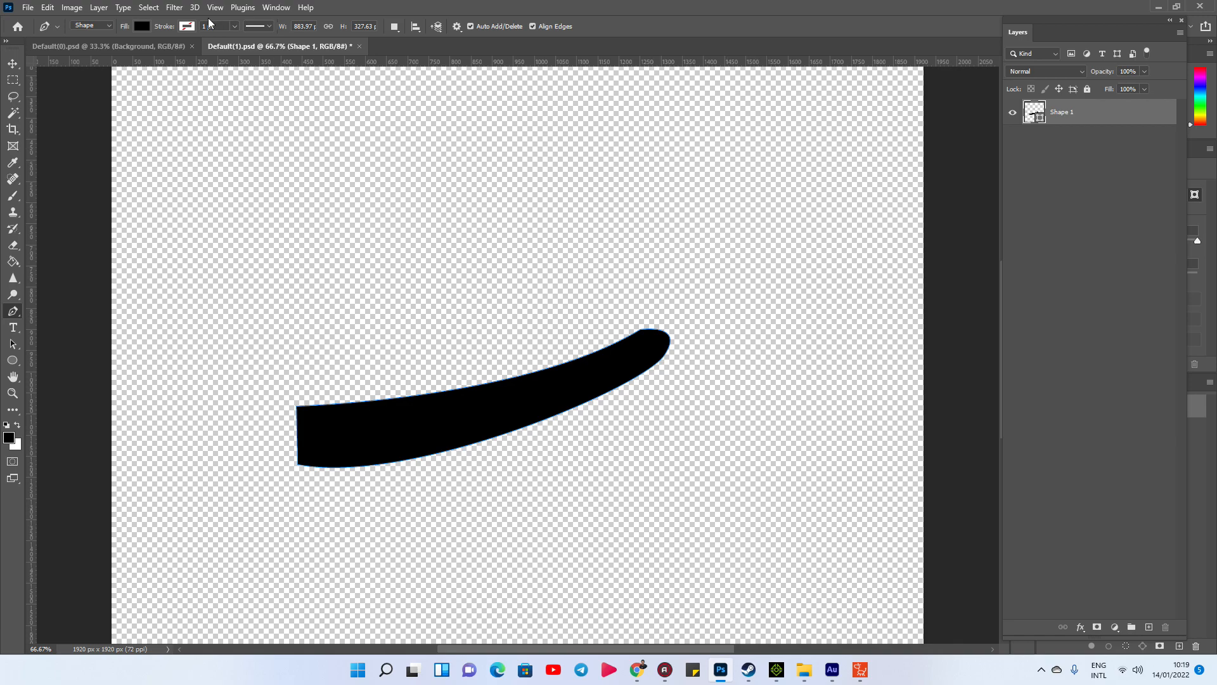
{"action": "left_click", "coordinate": [187, 27]}
{"action": "left_click", "coordinate": [119, 93]}
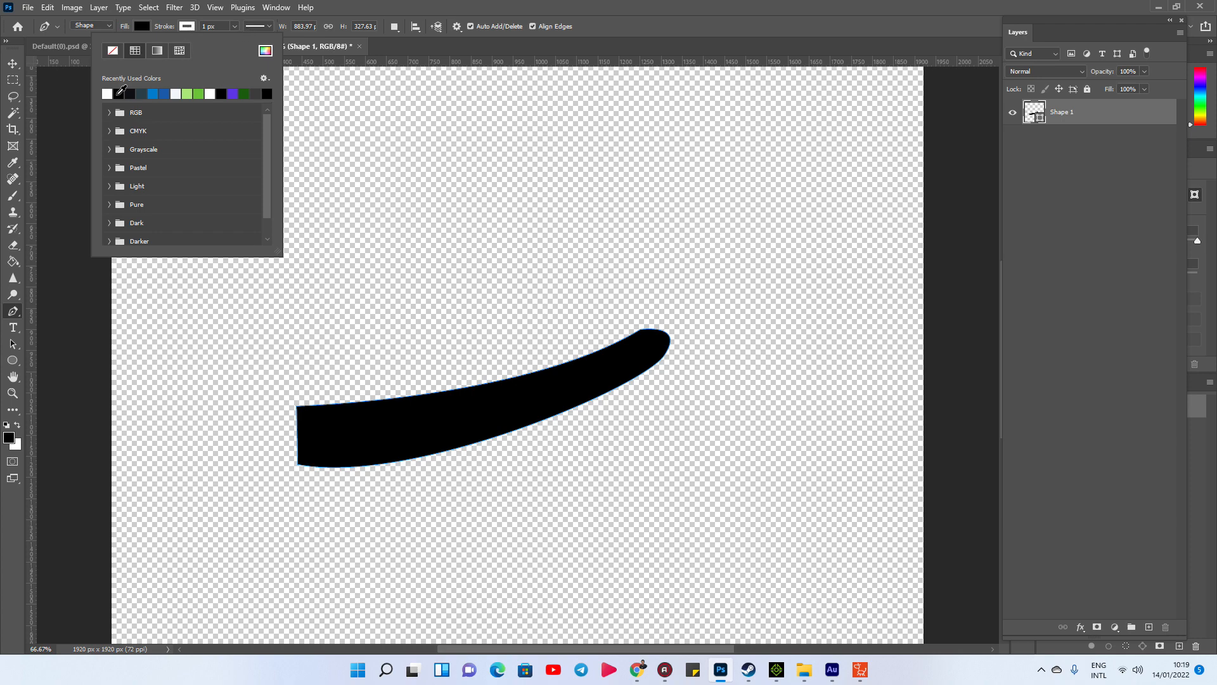
Bring the curved shape from Photoshop into Cartoon Animator as a prop.
{"action": "key", "text": "Return"}
{"action": "key", "text": "v"}
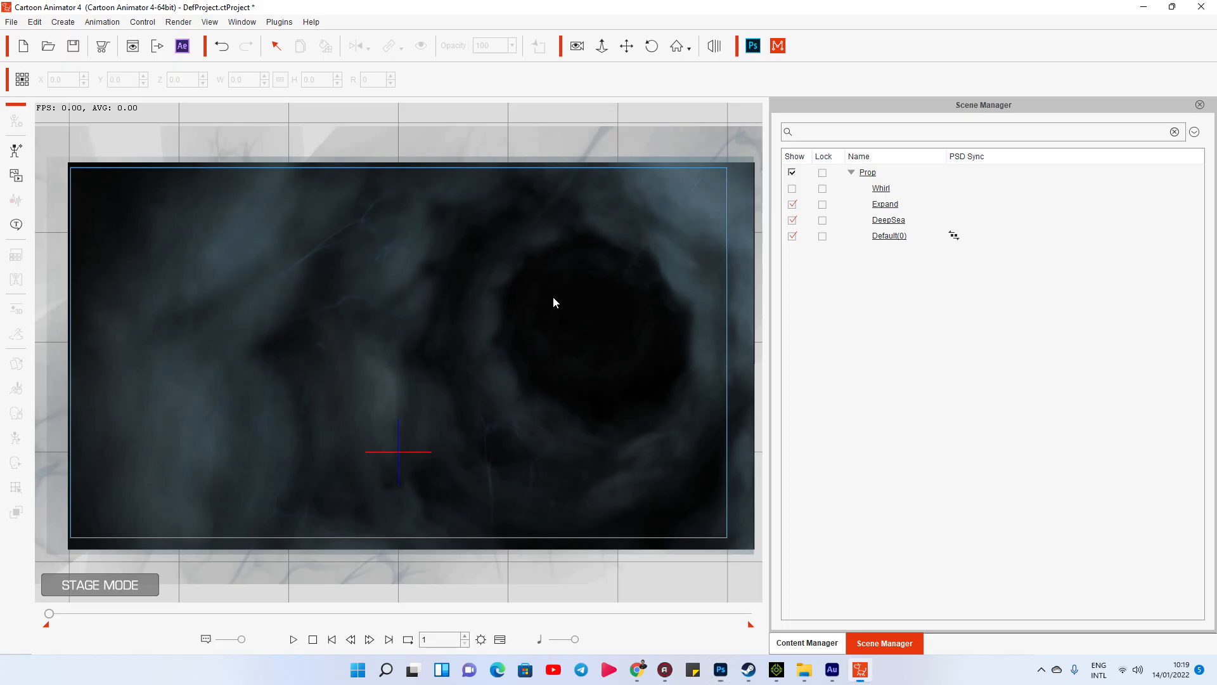
{"action": "left_click", "coordinate": [573, 351]}
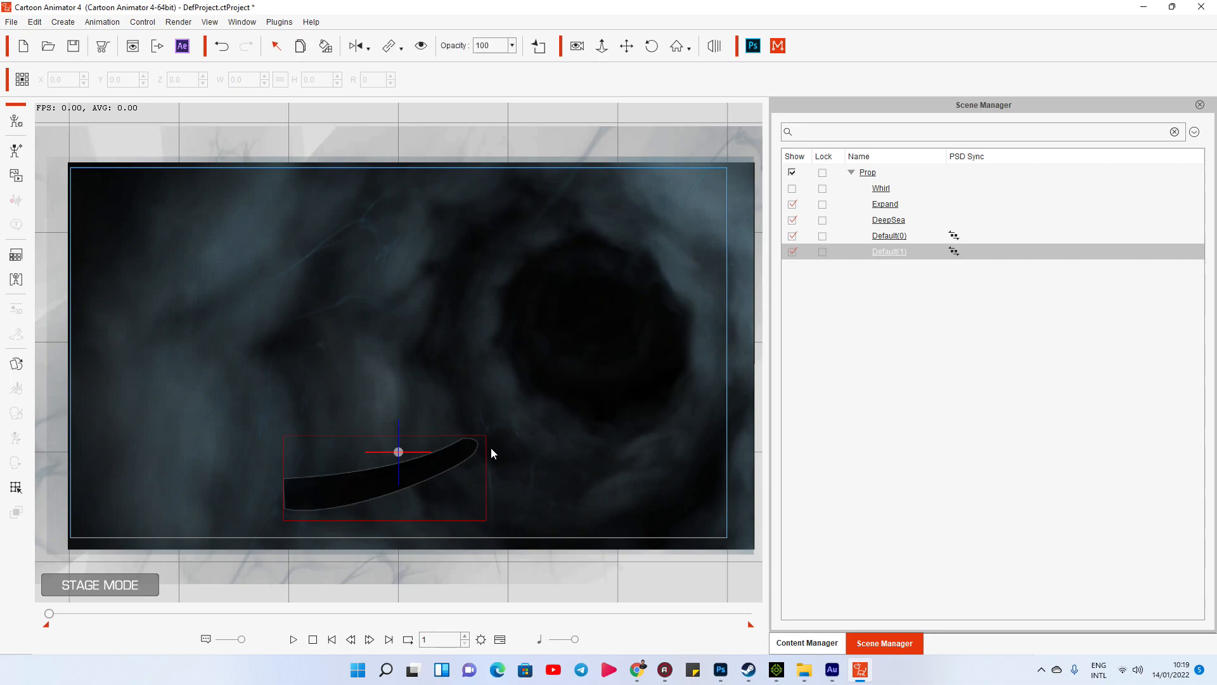
Lock all props in the scene except the curved shape prop Default(1).
{"action": "left_click", "coordinate": [459, 452]}
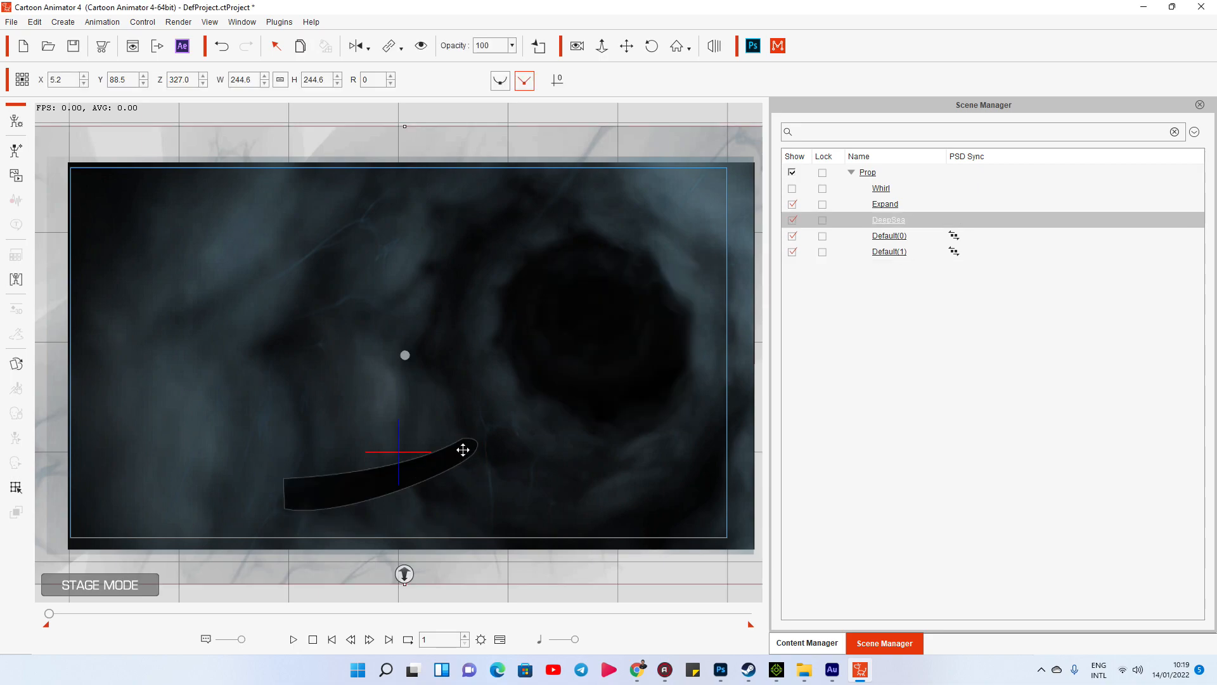
{"action": "left_click", "coordinate": [823, 173]}
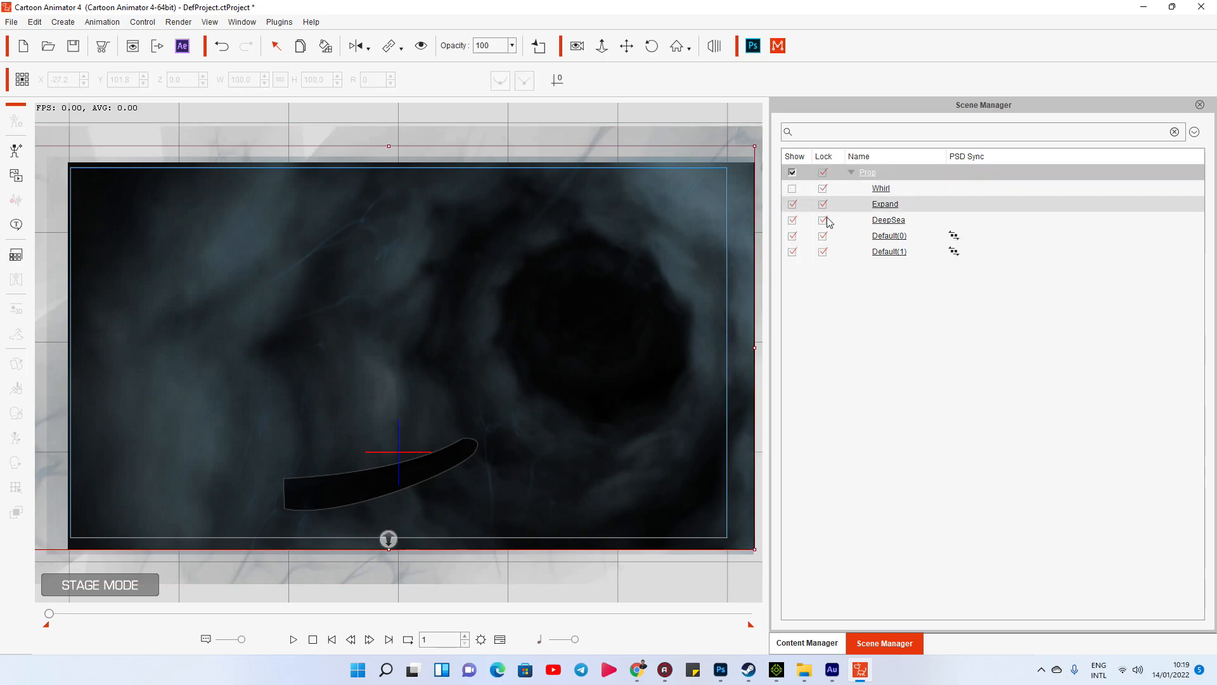
{"action": "left_click", "coordinate": [822, 251]}
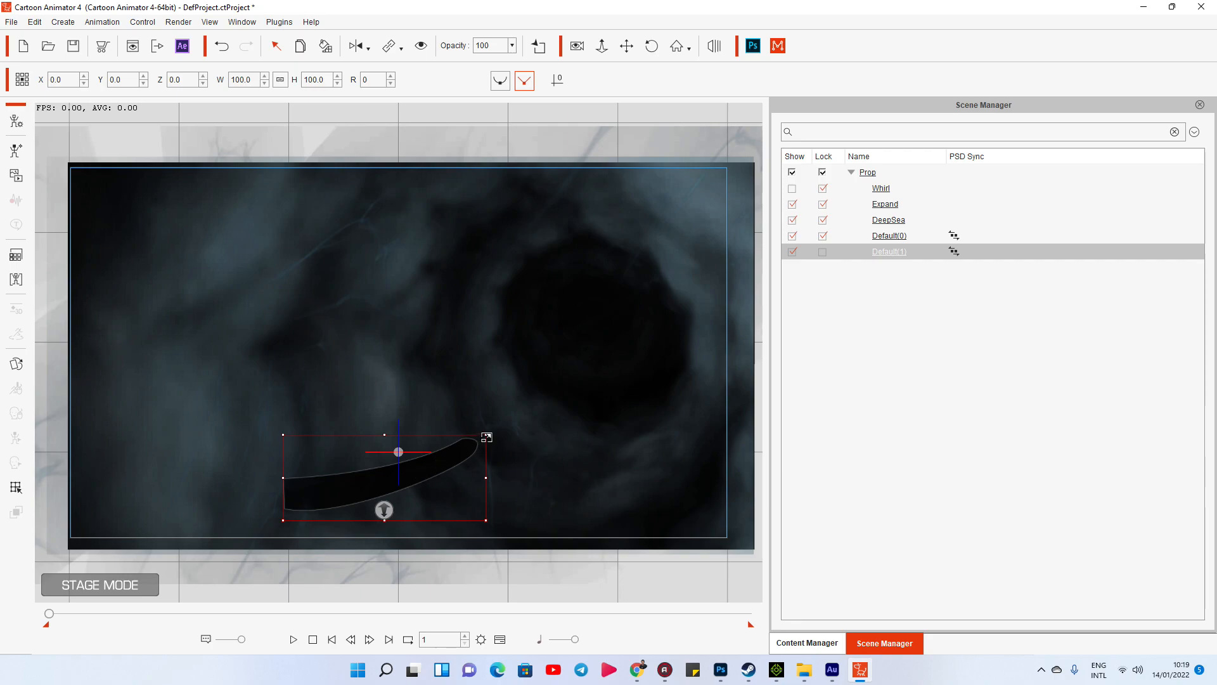
Scale the curved path shape to about W 316.3, H 276.4 and position it at about X -39.9, Y 54.9, ending in the tunnel opening.
{"action": "left_click_drag", "start_coordinate": [487, 437], "coordinate": [612, 359]}
{"action": "left_click_drag", "start_coordinate": [516, 435], "coordinate": [480, 389]}
{"action": "left_click_drag", "start_coordinate": [577, 347], "coordinate": [613, 321]}
{"action": "left_click_drag", "start_coordinate": [560, 356], "coordinate": [524, 383]}
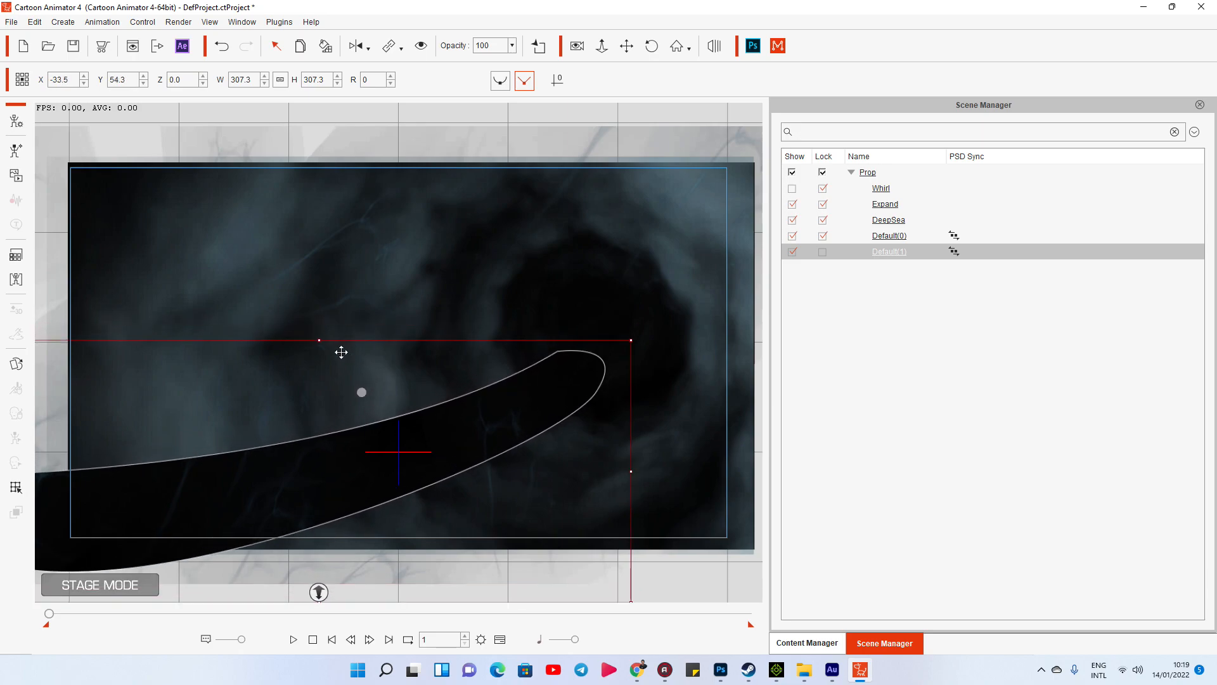
{"action": "mouse_move", "coordinate": [318, 345]}
{"action": "left_mouse_down"}
{"action": "mouse_move", "coordinate": [319, 372]}
{"action": "mouse_move", "coordinate": [319, 358]}
{"action": "left_mouse_up"}
{"action": "left_click_drag", "start_coordinate": [320, 454], "coordinate": [315, 463]}
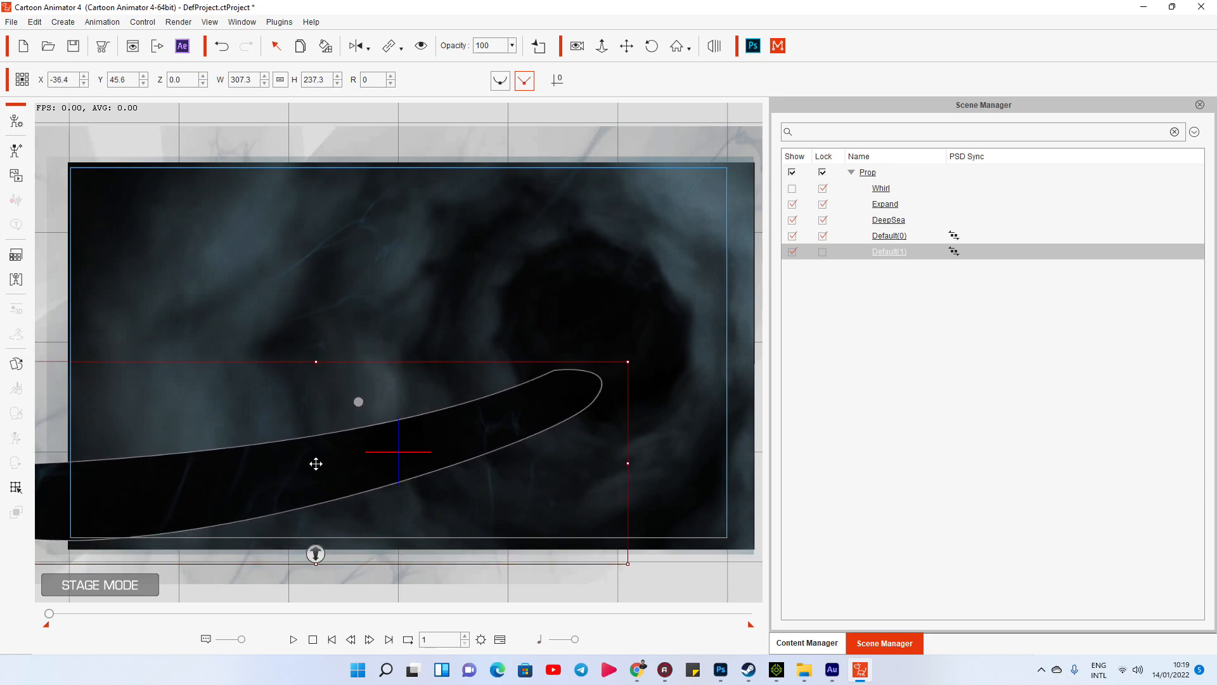
{"action": "left_click_drag", "start_coordinate": [628, 361], "coordinate": [634, 359]}
{"action": "left_click_drag", "start_coordinate": [572, 400], "coordinate": [562, 399]}
{"action": "left_click_drag", "start_coordinate": [306, 566], "coordinate": [307, 576]}
{"action": "left_click_drag", "start_coordinate": [499, 420], "coordinate": [504, 411]}
{"action": "left_click", "coordinate": [400, 287]}
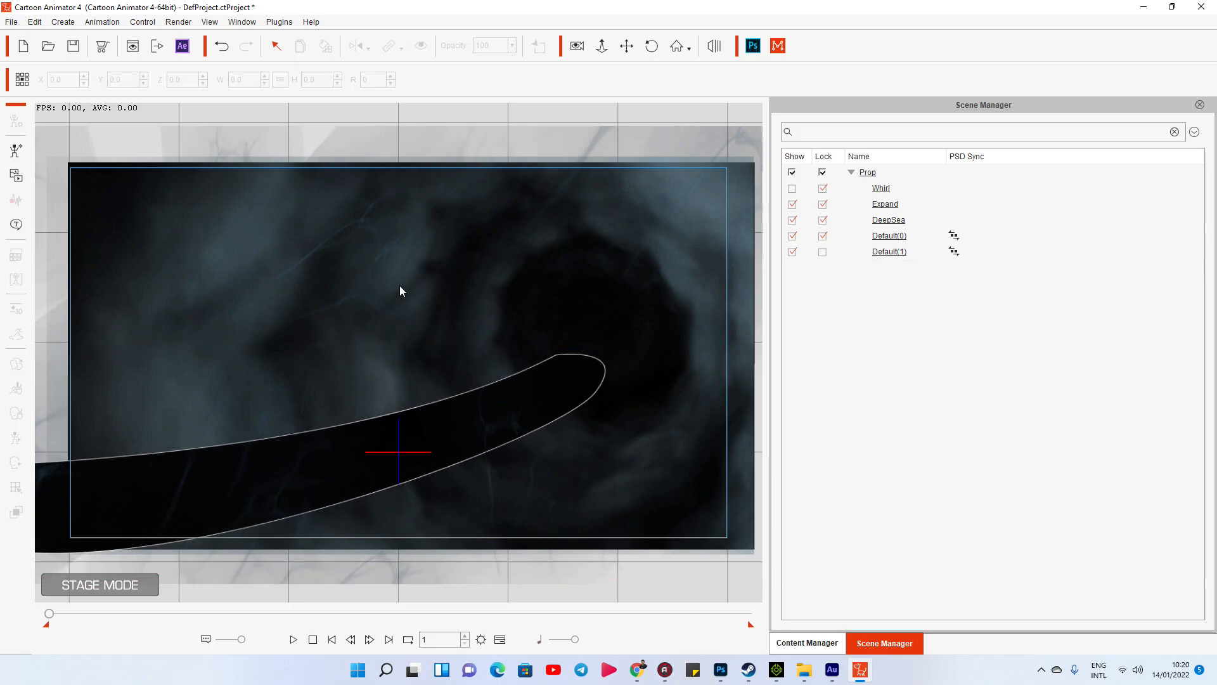
Lock the curved path shape, set its Z depth to 9.0, and preview the scene animation.
{"action": "left_click", "coordinate": [497, 427]}
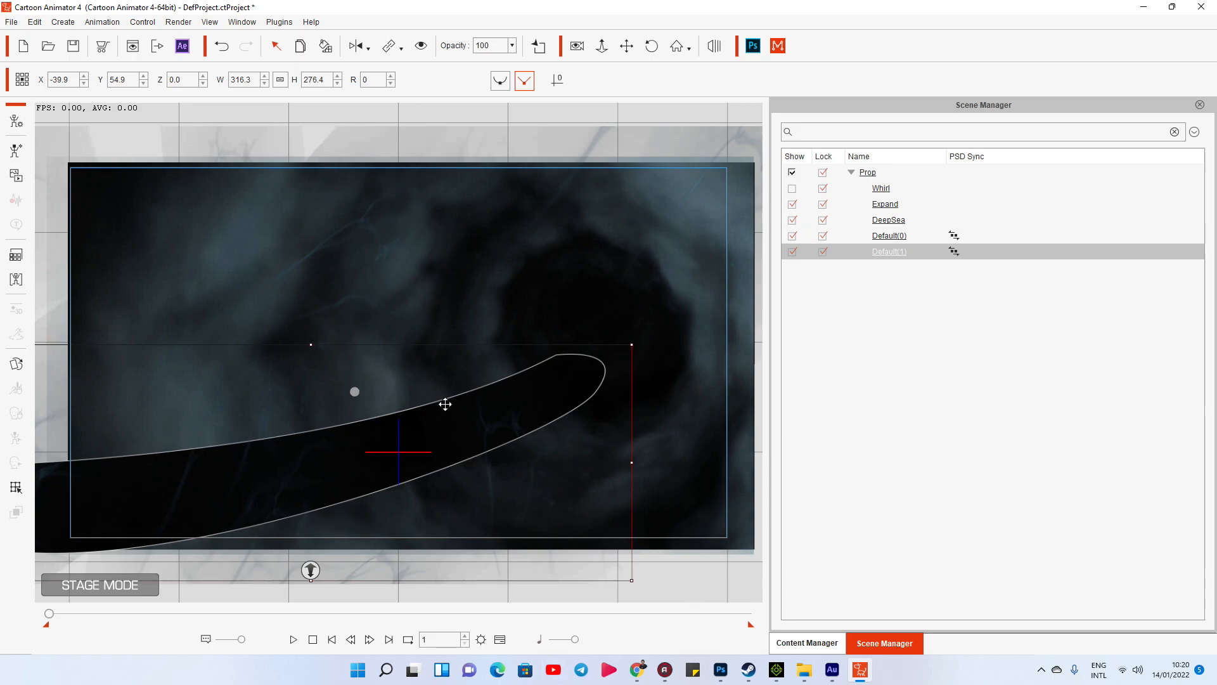
{"action": "mouse_move", "coordinate": [311, 570]}
{"action": "left_mouse_down"}
{"action": "mouse_move", "coordinate": [315, 546]}
{"action": "mouse_move", "coordinate": [311, 570]}
{"action": "left_mouse_up"}
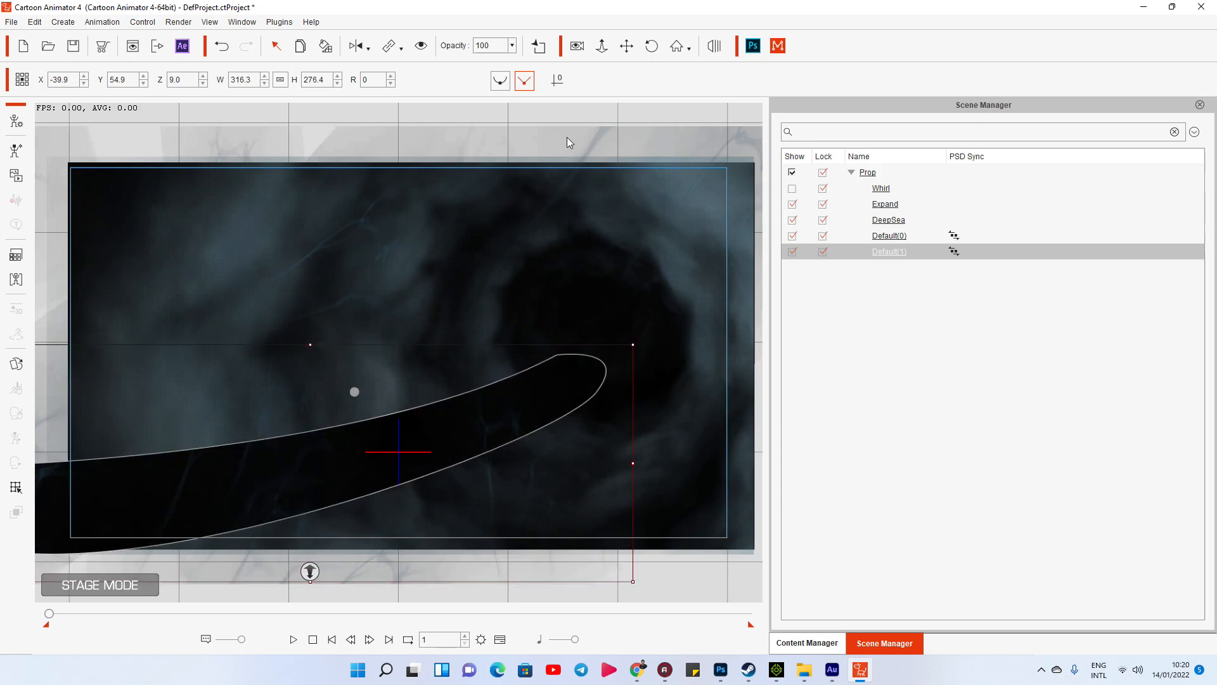
{"action": "left_click", "coordinate": [560, 117]}
{"action": "left_click_drag", "start_coordinate": [421, 414], "coordinate": [363, 491]}
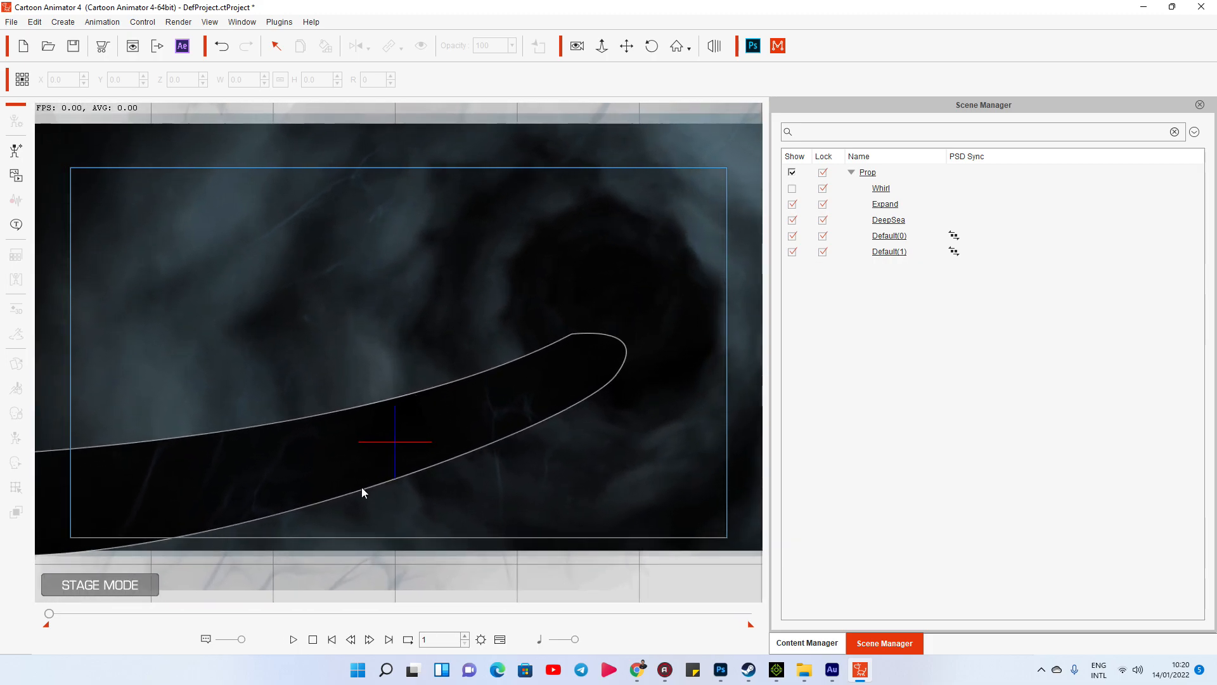
{"action": "left_click", "coordinate": [294, 640]}
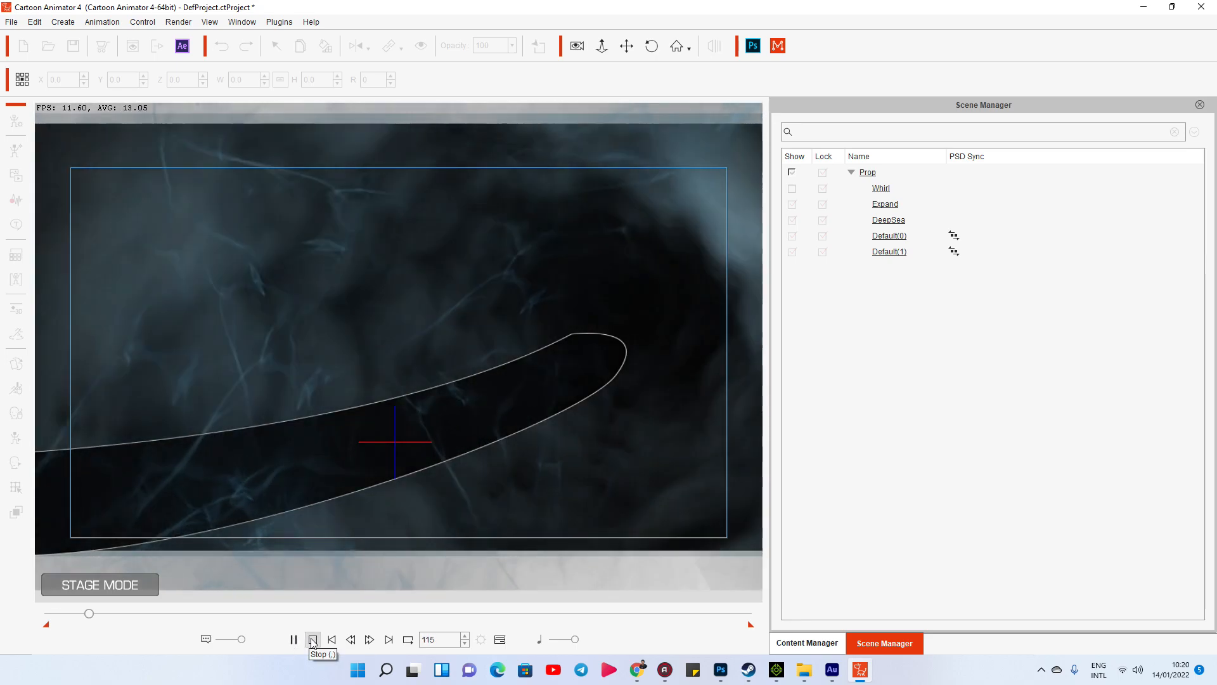
{"action": "left_click", "coordinate": [312, 640]}
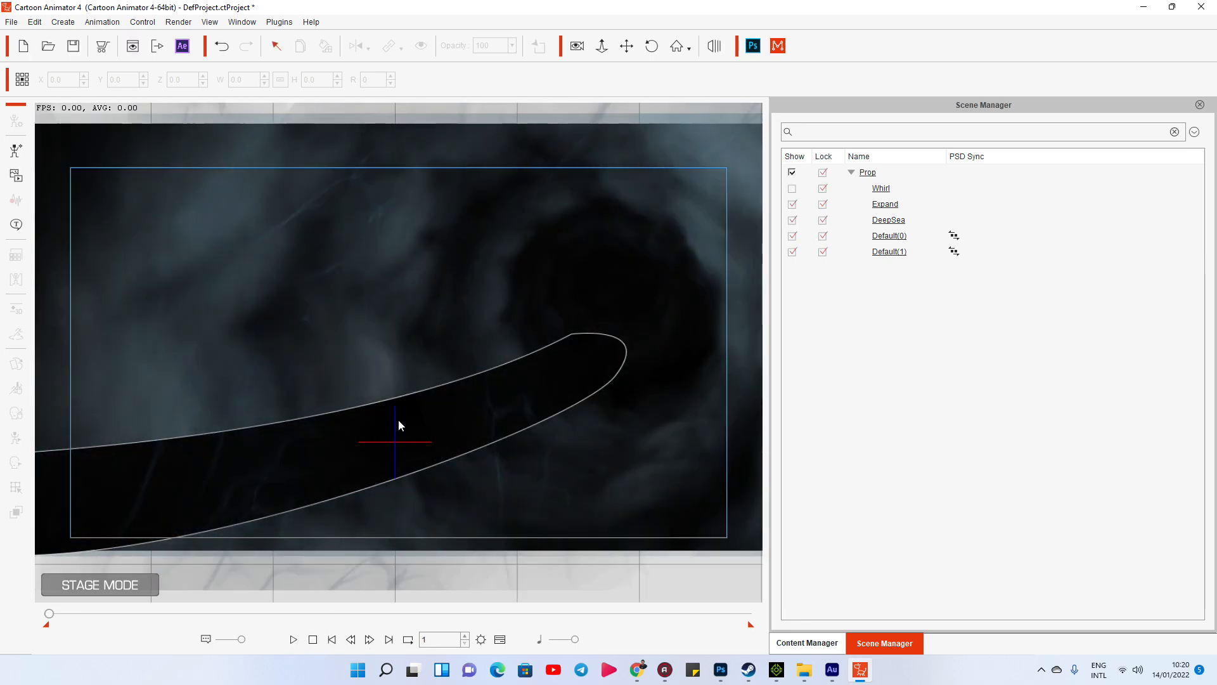
Switch to Photoshop, remove the stroke from the curved shape, and save Default(1).psd.
{"action": "left_click", "coordinate": [753, 46]}
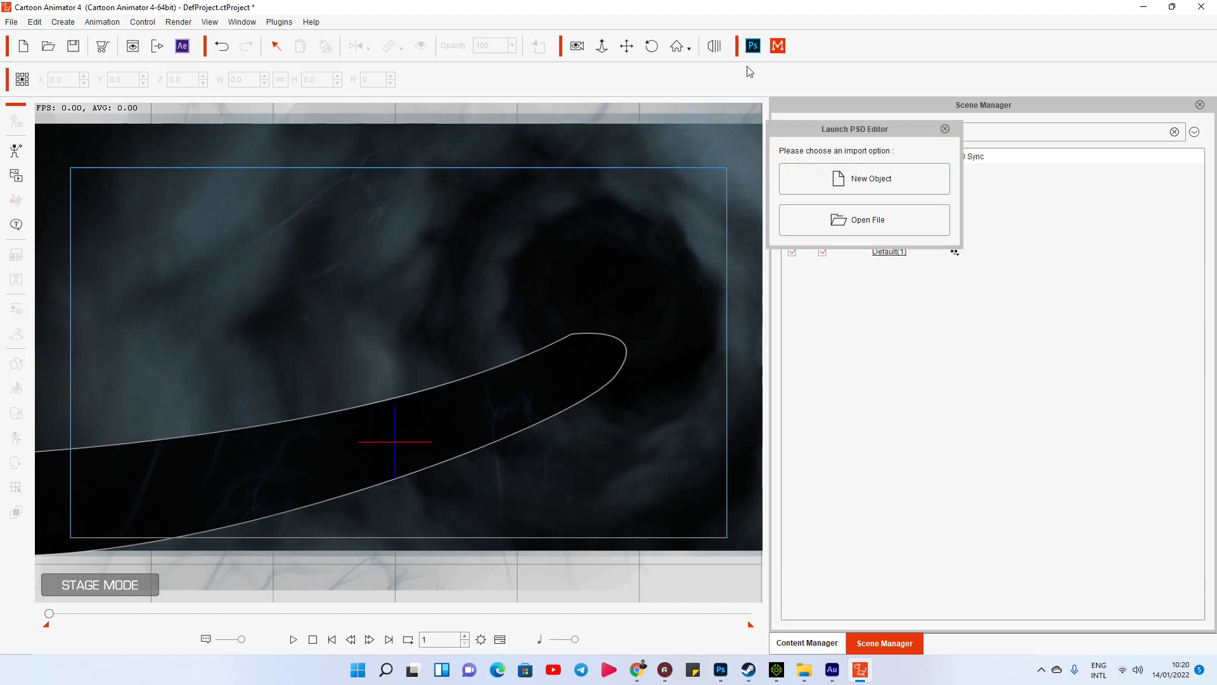
{"action": "left_click", "coordinate": [944, 129]}
{"action": "left_click", "coordinate": [722, 671]}
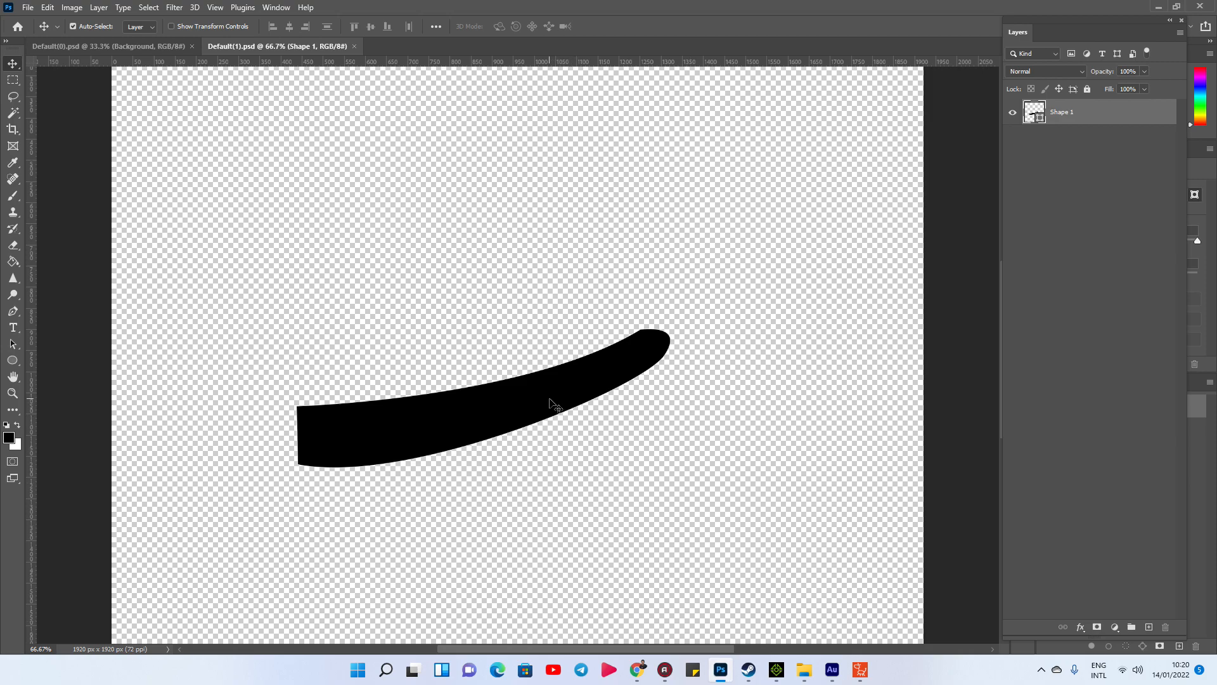
{"action": "key", "text": "p"}
{"action": "left_click", "coordinate": [142, 26]}
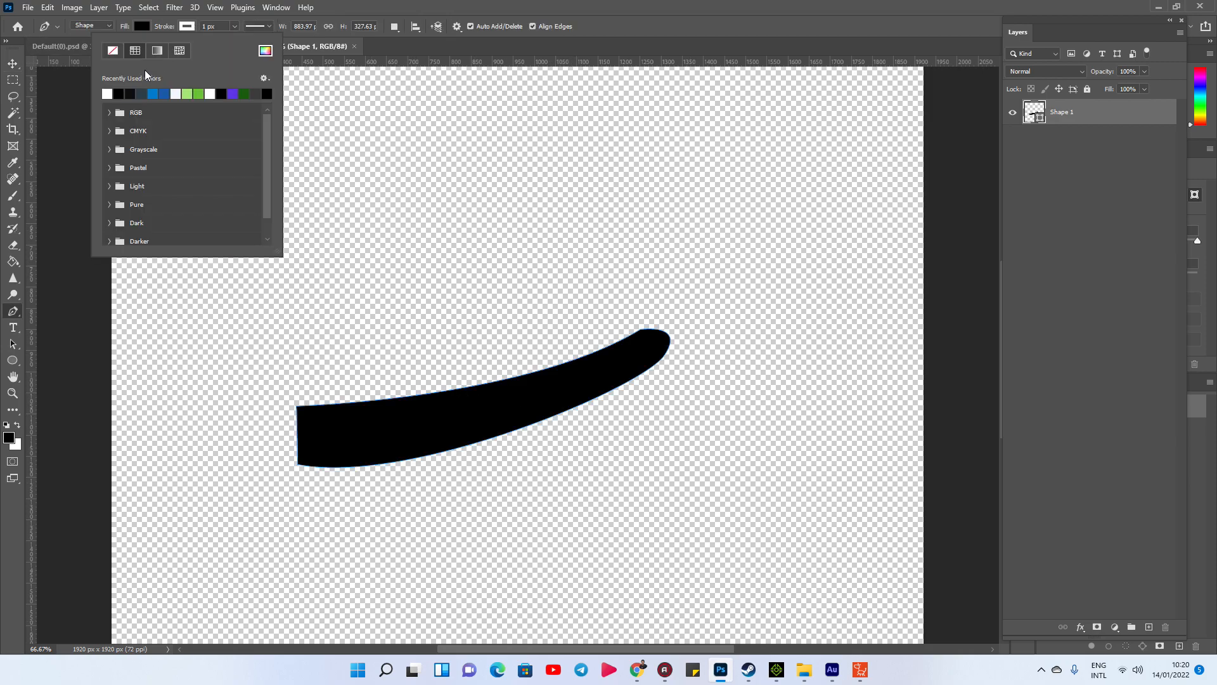
{"action": "left_click", "coordinate": [113, 50]}
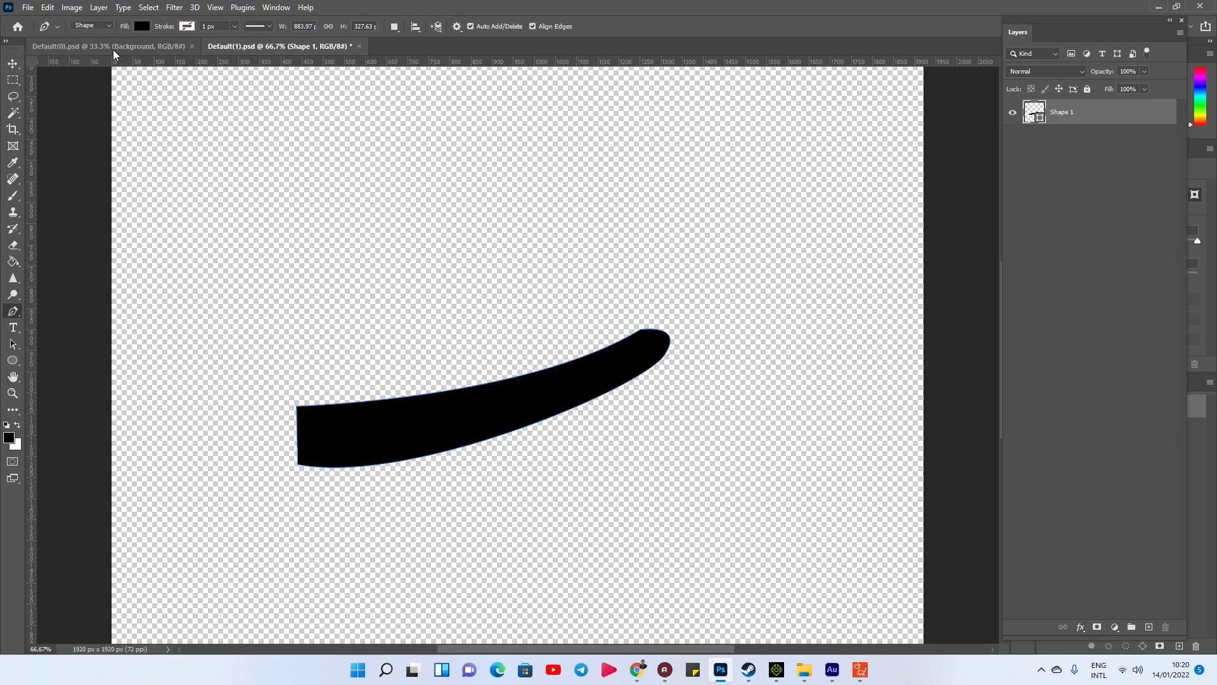
{"action": "key", "text": "ctrl+s"}
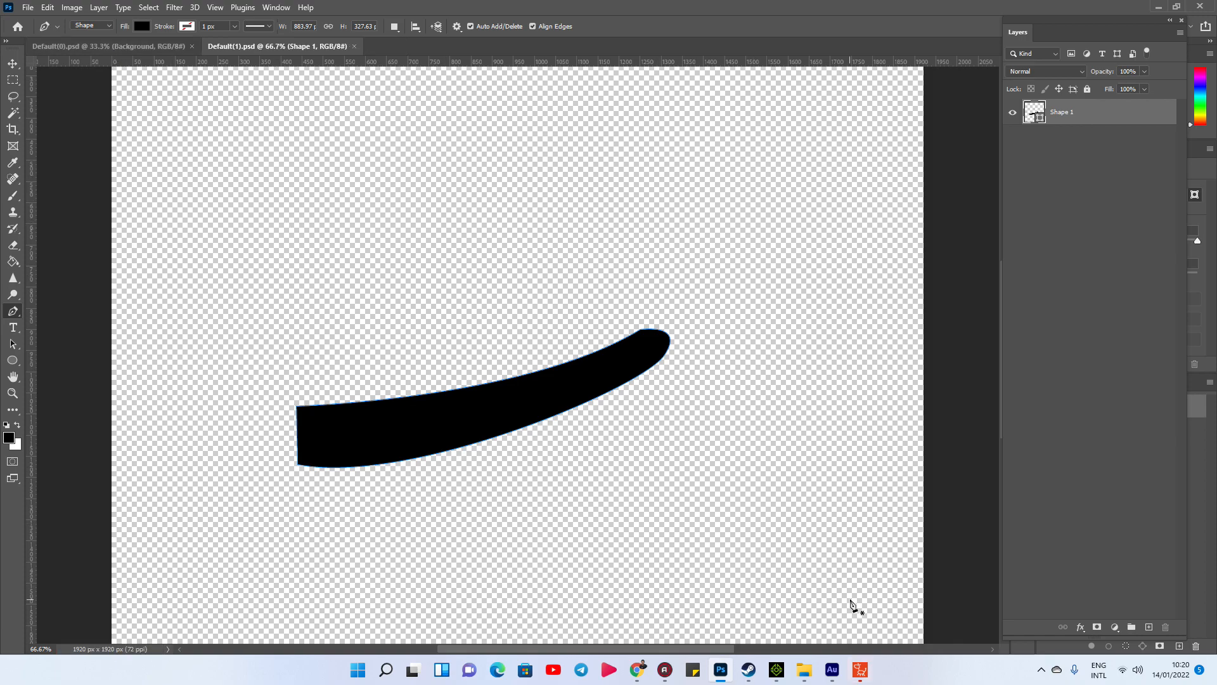
Return to Cartoon Animator and play the scene to check the curved path without its outline.
{"action": "mouse_move", "coordinate": [782, 671]}
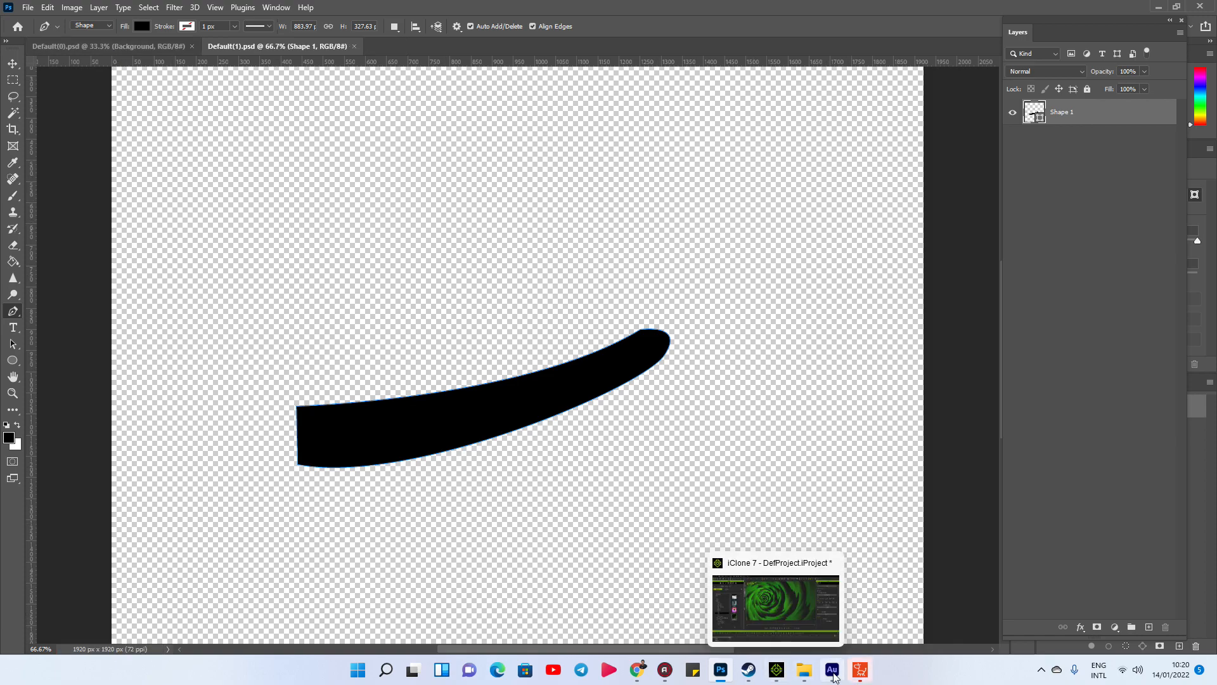
{"action": "left_click", "coordinate": [860, 672]}
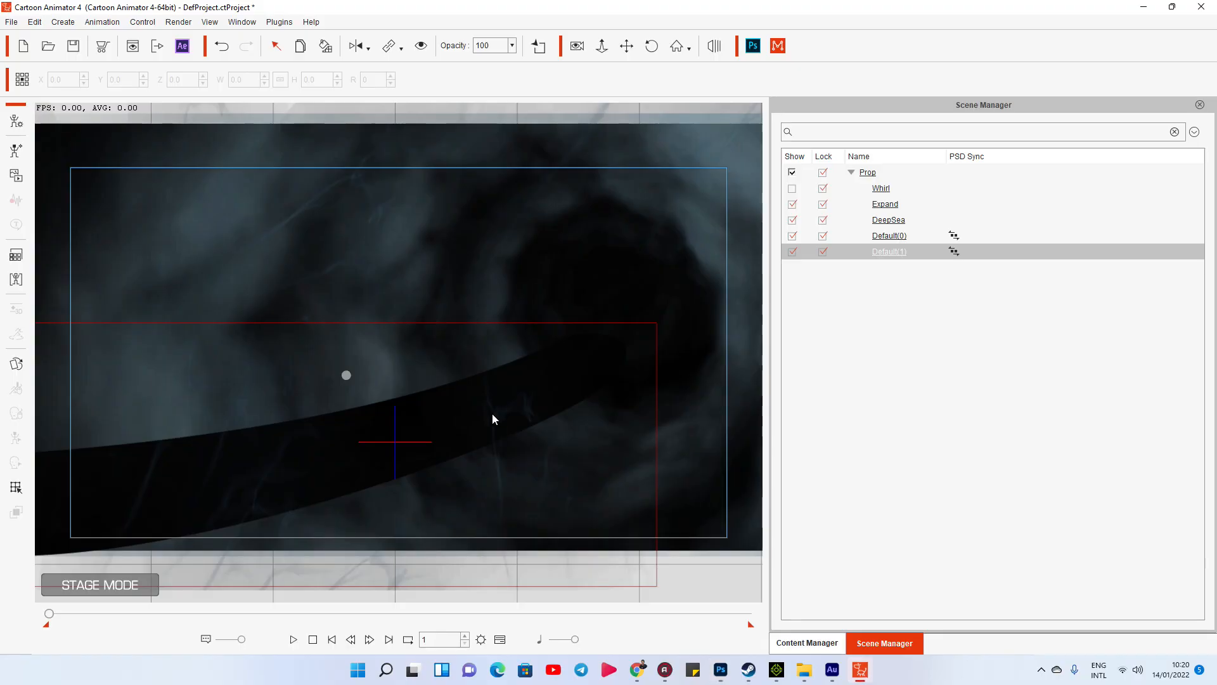
{"action": "key", "text": "space"}
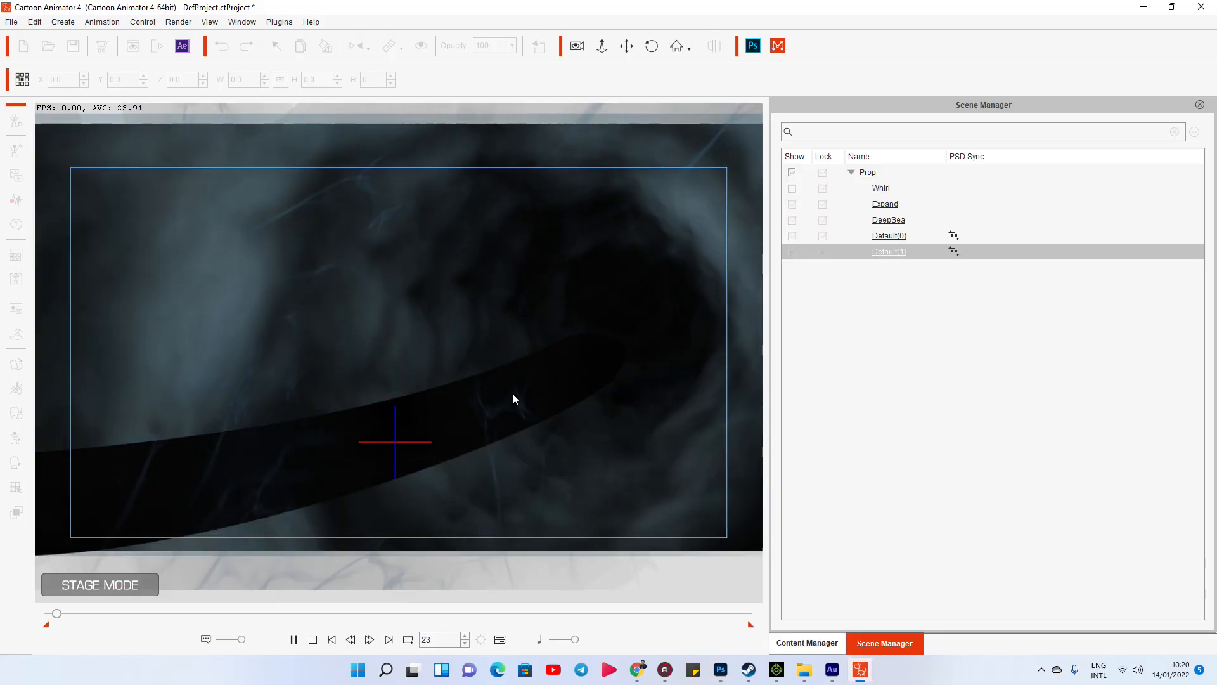
{"action": "key", "text": "space"}
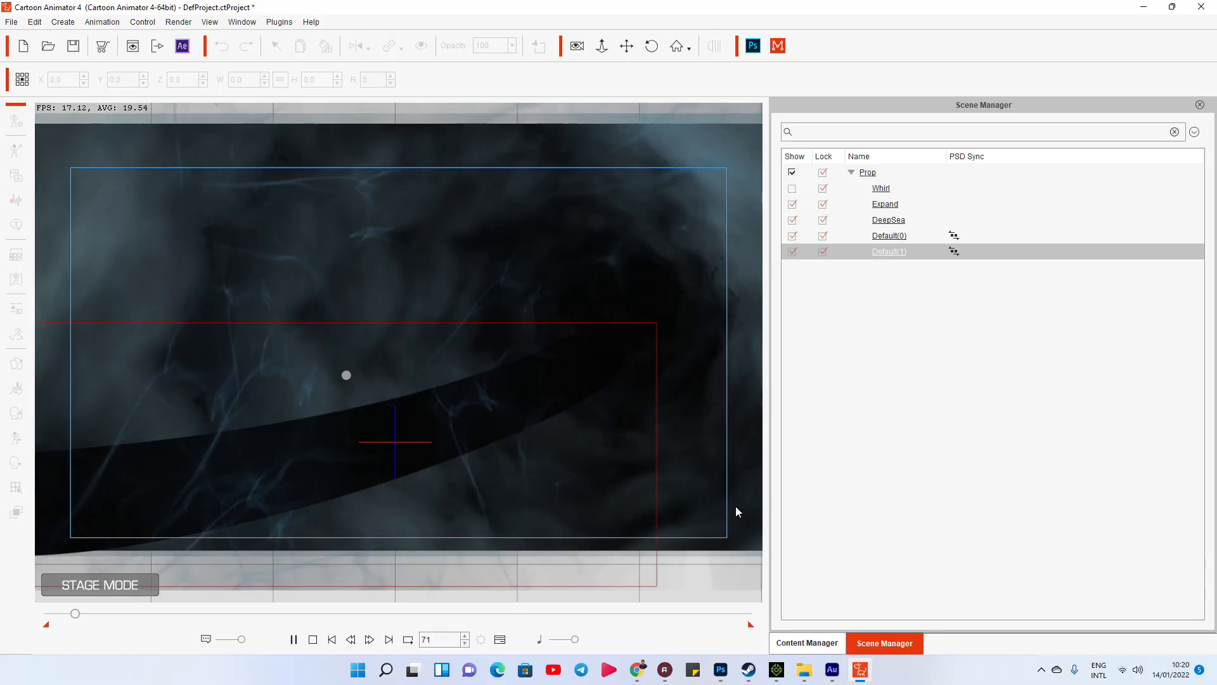
{"action": "left_click", "coordinate": [809, 643]}
{"action": "left_click", "coordinate": [783, 217]}
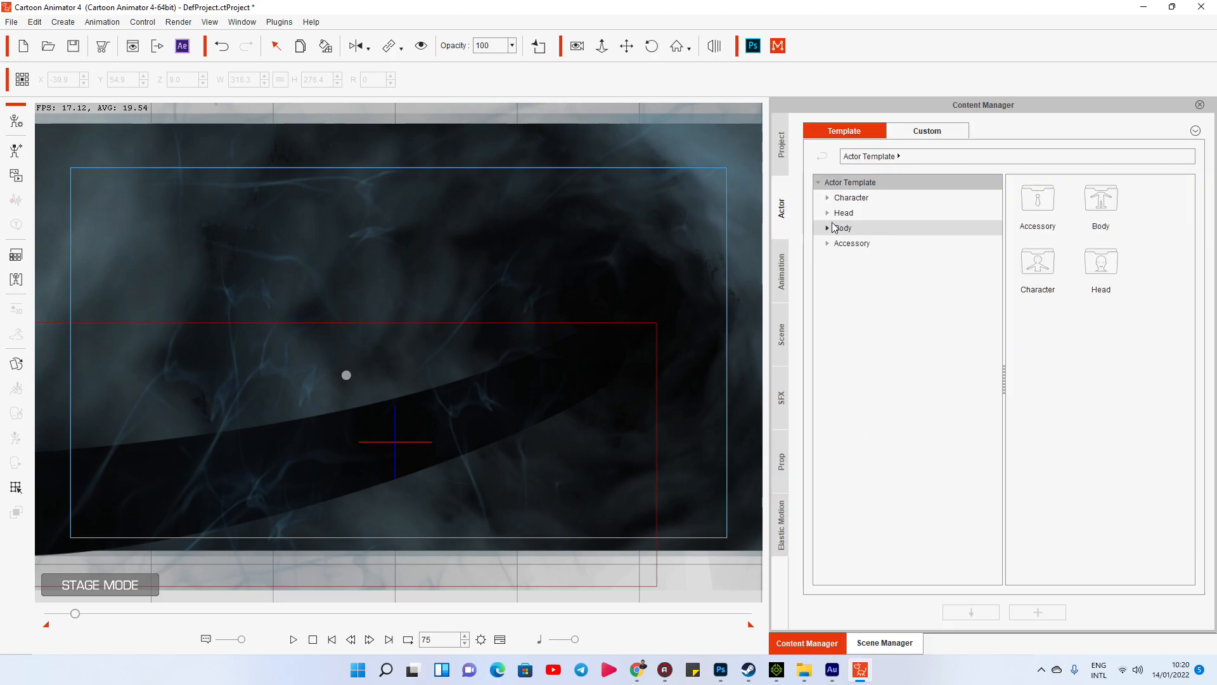
{"action": "left_click", "coordinate": [963, 132]}
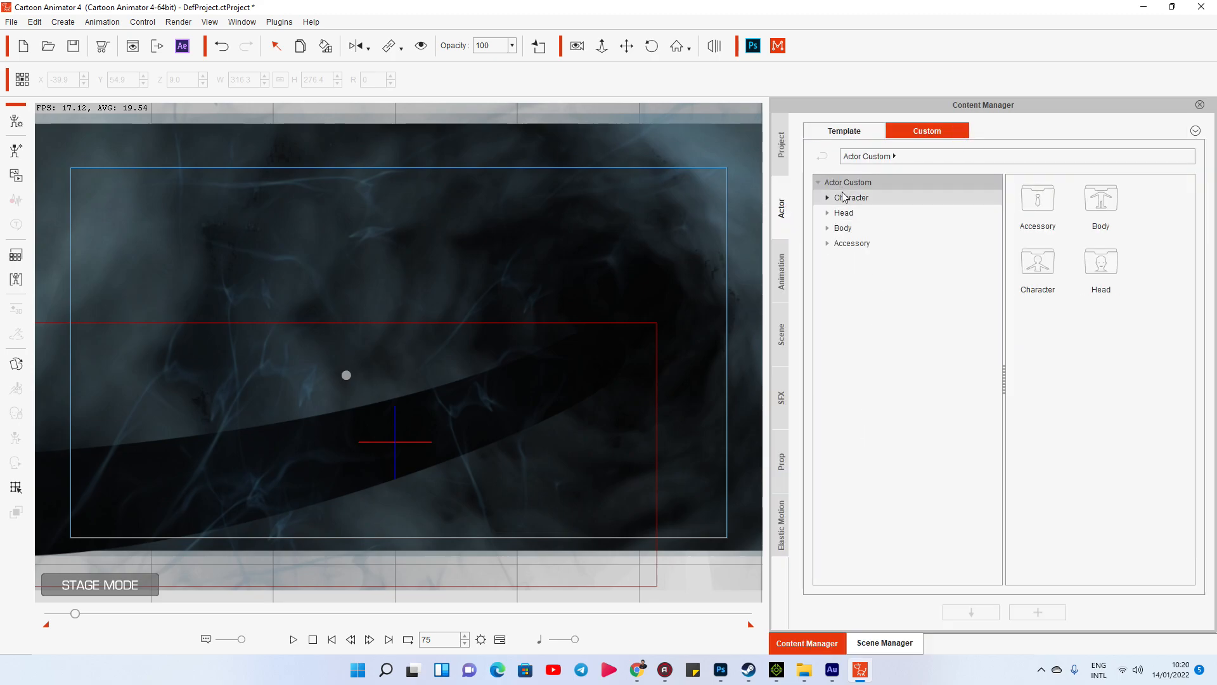
{"action": "left_click", "coordinate": [851, 198]}
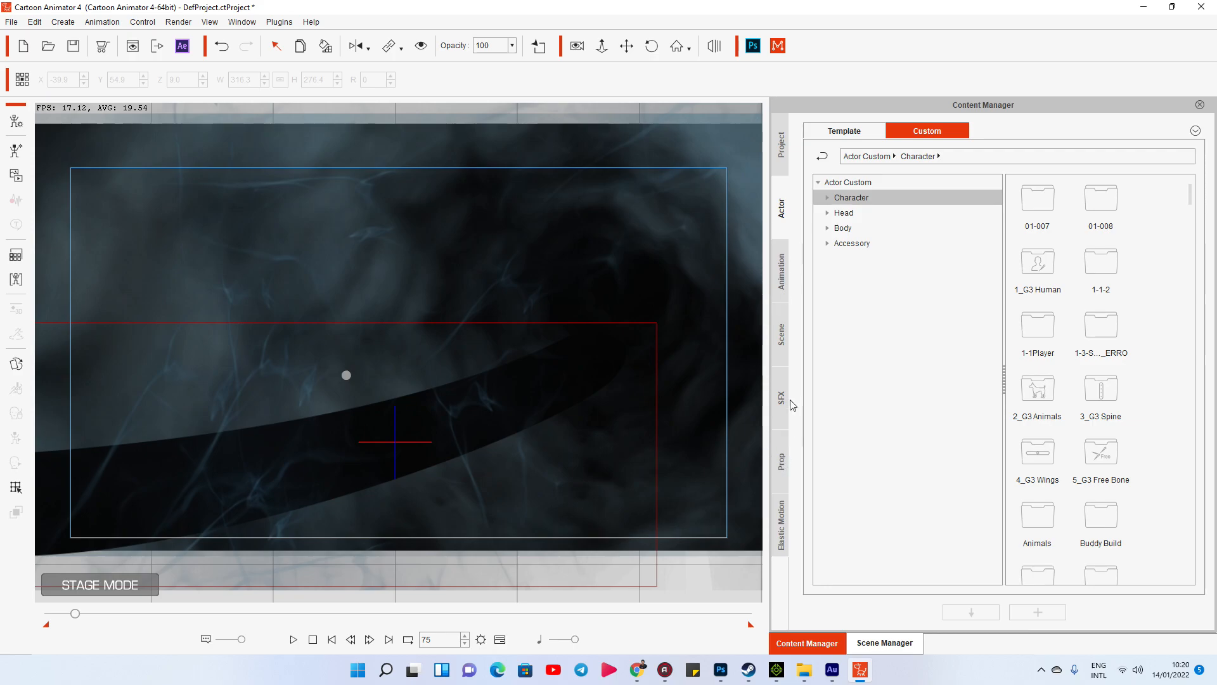
{"action": "left_click", "coordinate": [781, 337]}
{"action": "left_click", "coordinate": [894, 644]}
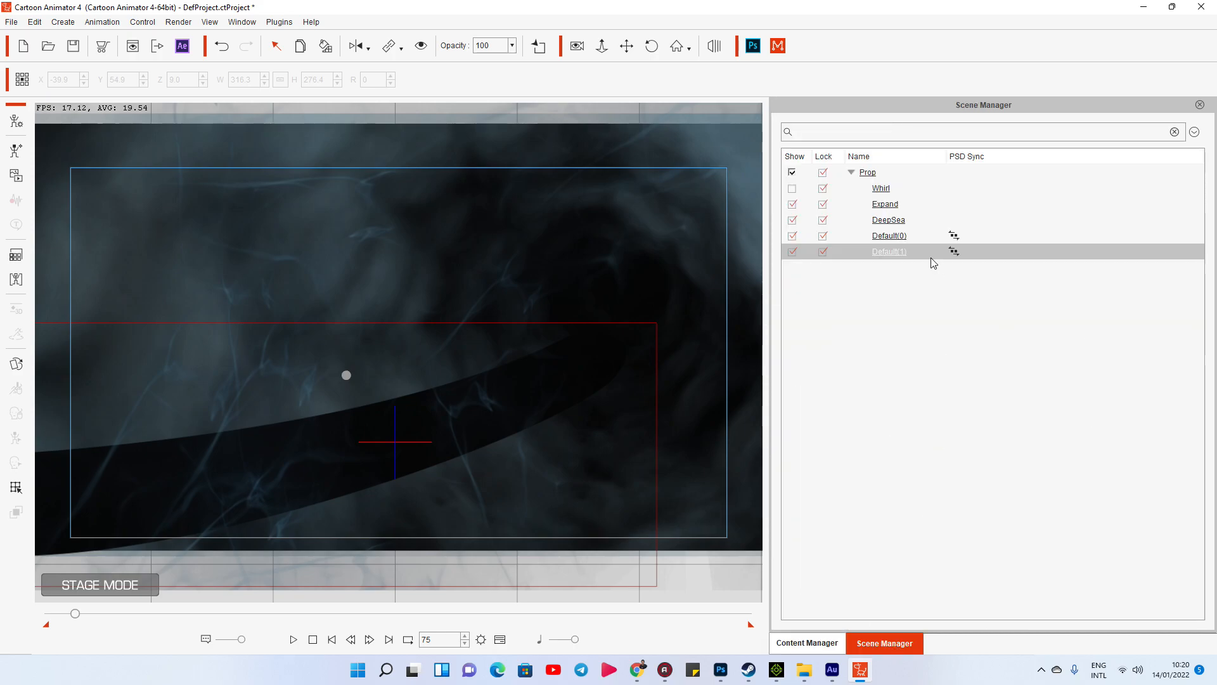
Select all the props as a group and convert them to Scene objects.
{"action": "left_click", "coordinate": [875, 177]}
{"action": "right_click", "coordinate": [421, 321]}
{"action": "left_click", "coordinate": [467, 335]}
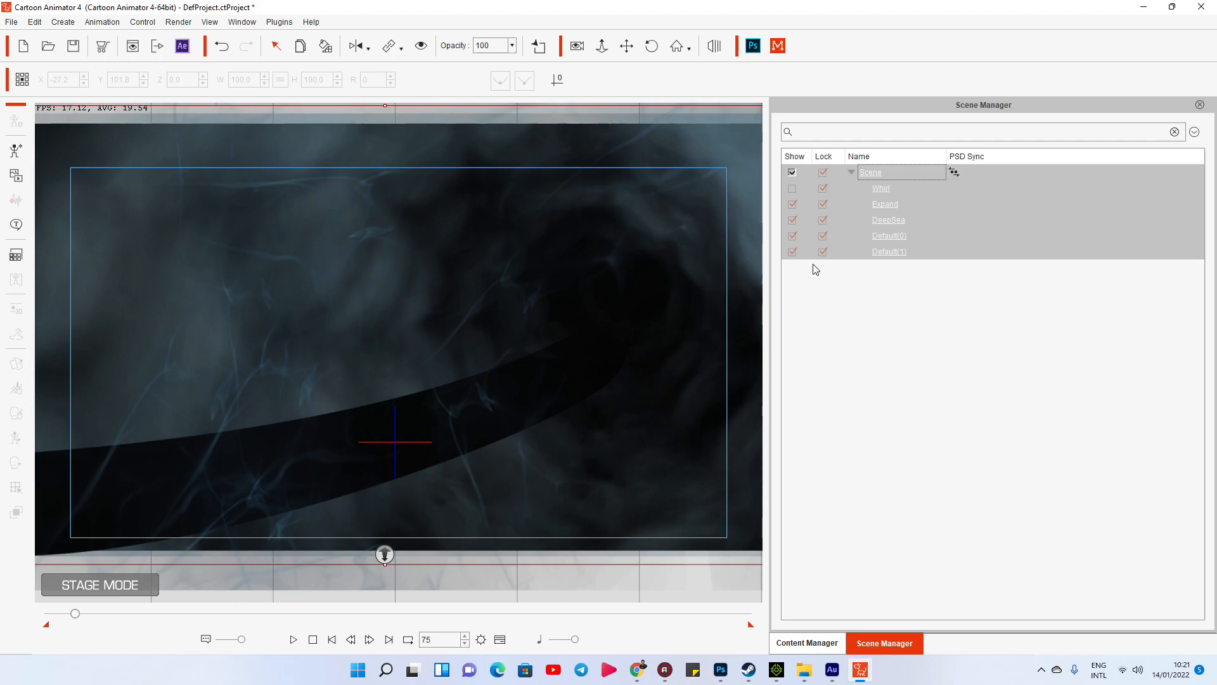
Show the Whirl effect, move it to about X -43.8, Y 79.5, and preview it with Expand hidden.
{"action": "left_click", "coordinate": [792, 188]}
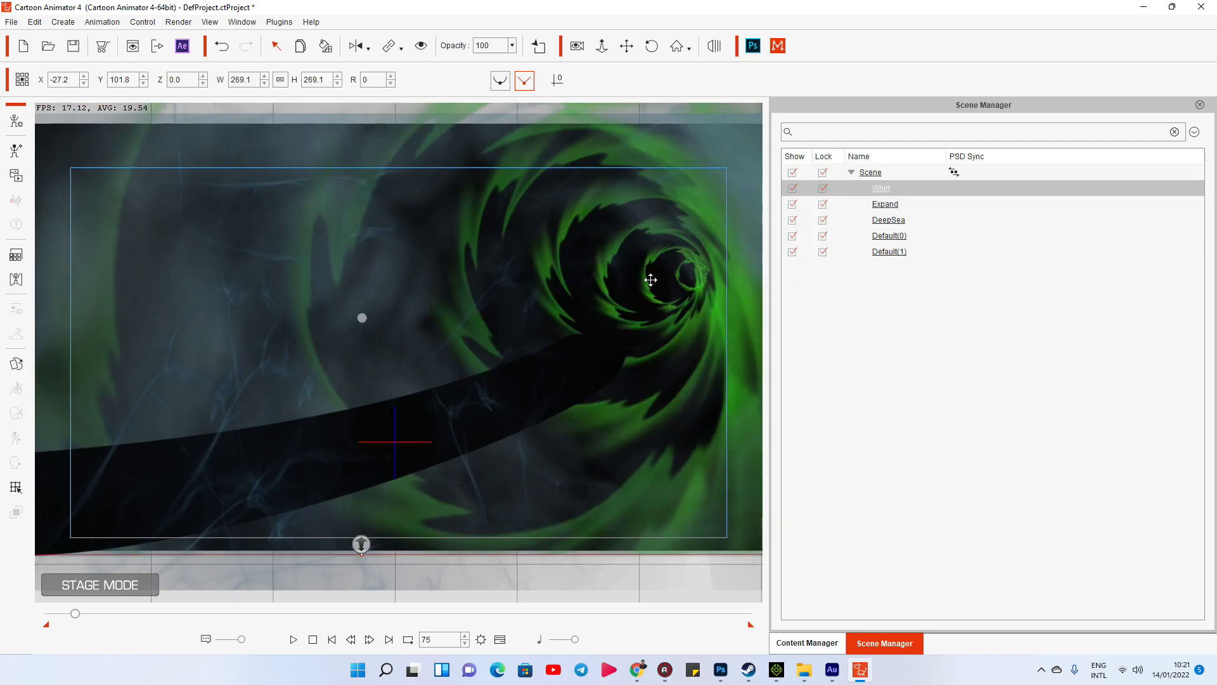
{"action": "left_click_drag", "start_coordinate": [671, 269], "coordinate": [631, 287]}
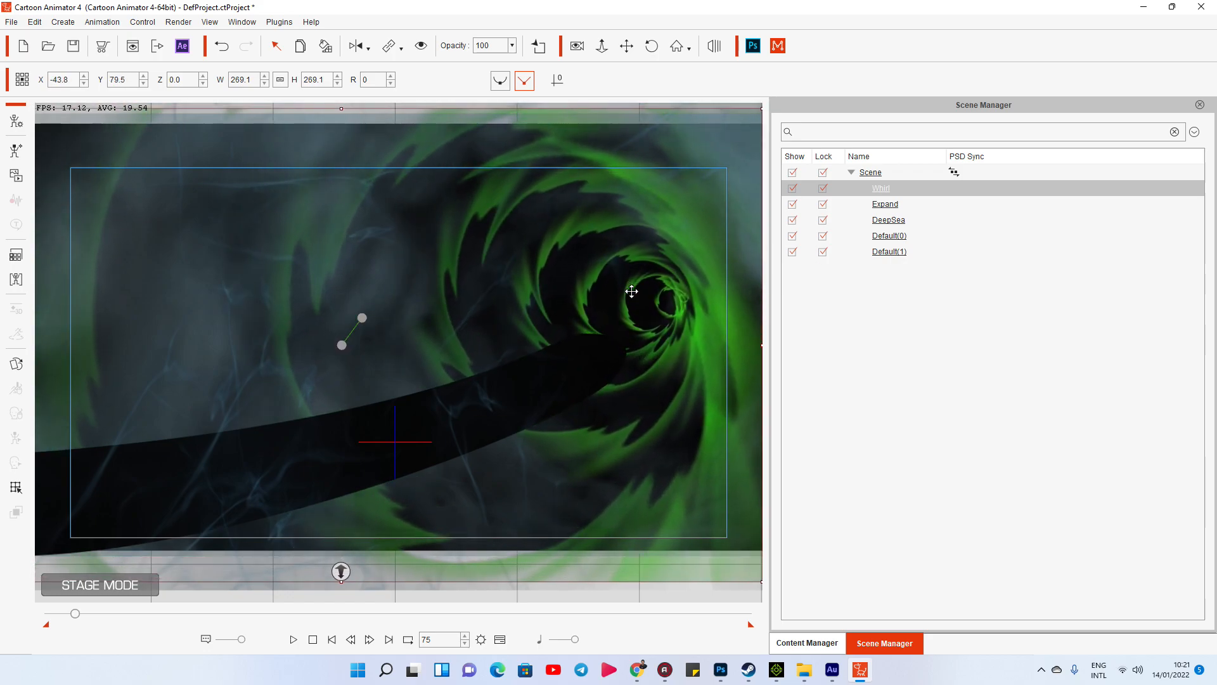
{"action": "left_click", "coordinate": [792, 204]}
{"action": "left_click", "coordinate": [293, 640]}
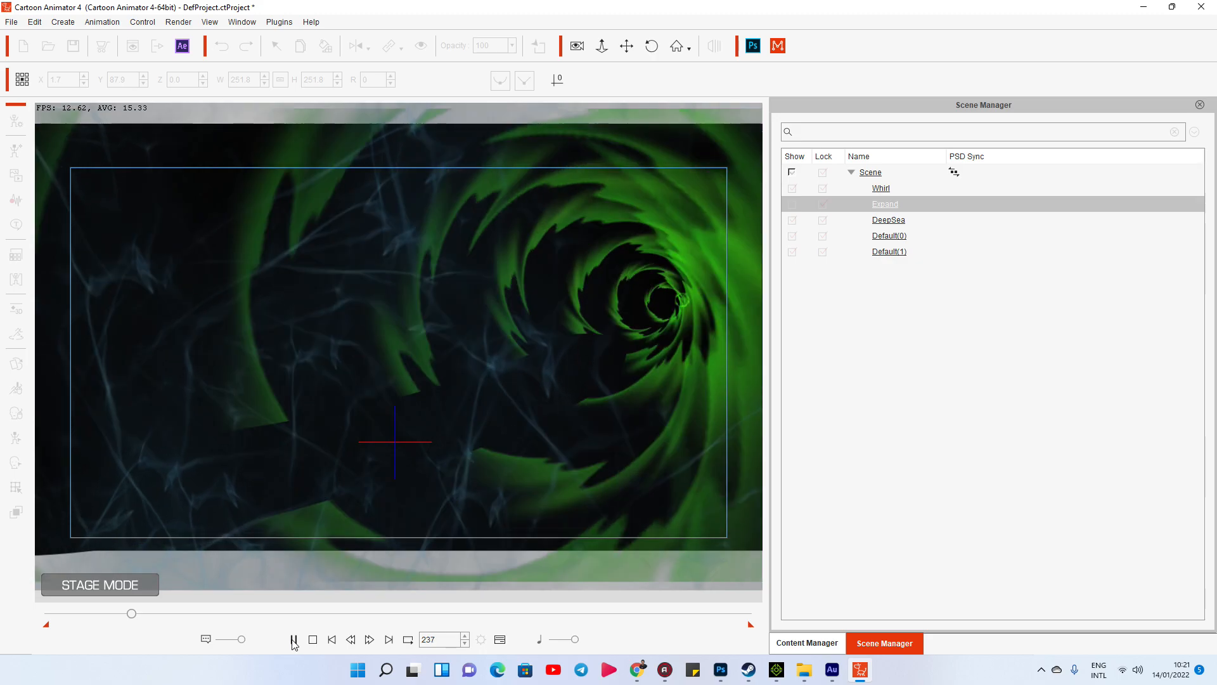
{"action": "left_click", "coordinate": [293, 639]}
Hide the Whirl effect, show Expand again, and return playback to the first frame.
{"action": "left_click", "coordinate": [792, 188]}
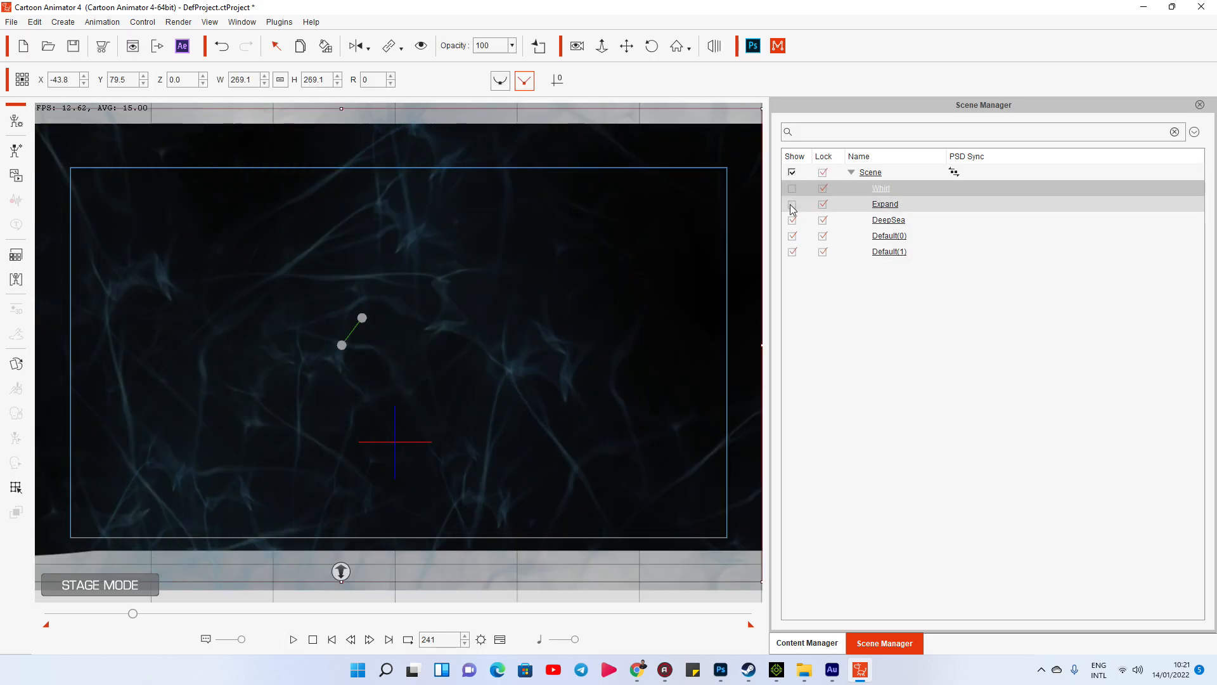
{"action": "left_click", "coordinate": [792, 204]}
{"action": "left_click", "coordinate": [313, 640]}
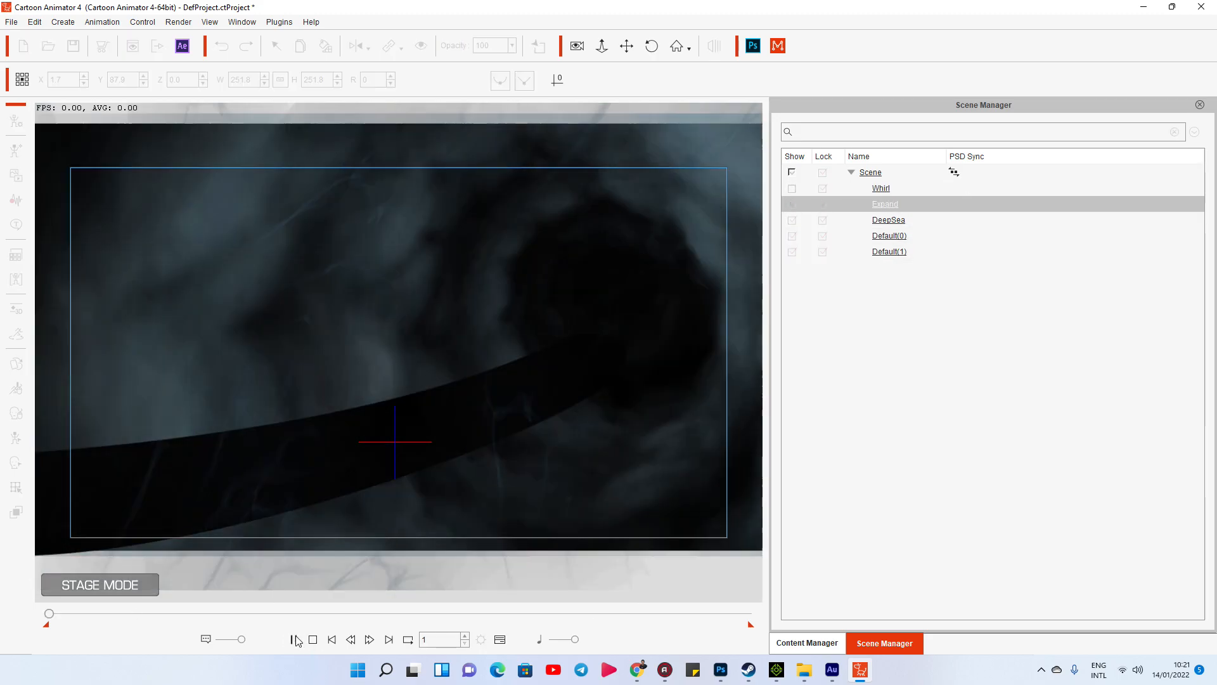
Add the GostFinish character from the custom Actor Character library onto the stage near the path's wide end.
{"action": "left_click", "coordinate": [807, 643]}
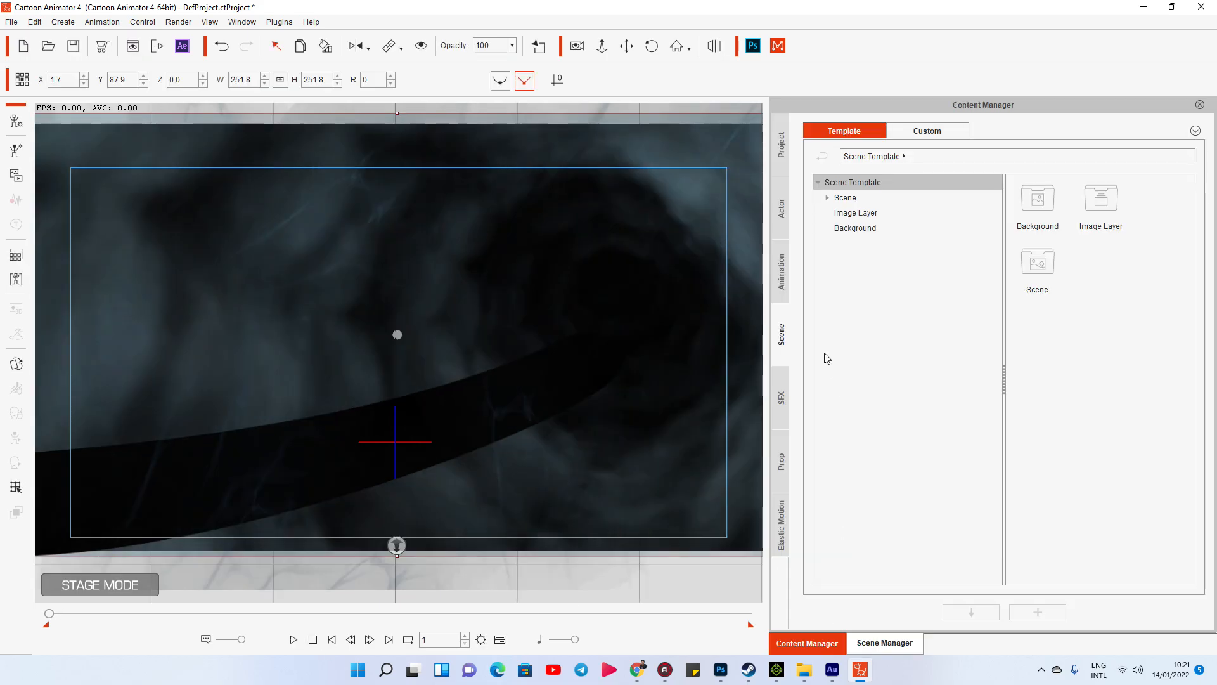
{"action": "left_click", "coordinate": [782, 209]}
{"action": "left_click", "coordinate": [852, 197]}
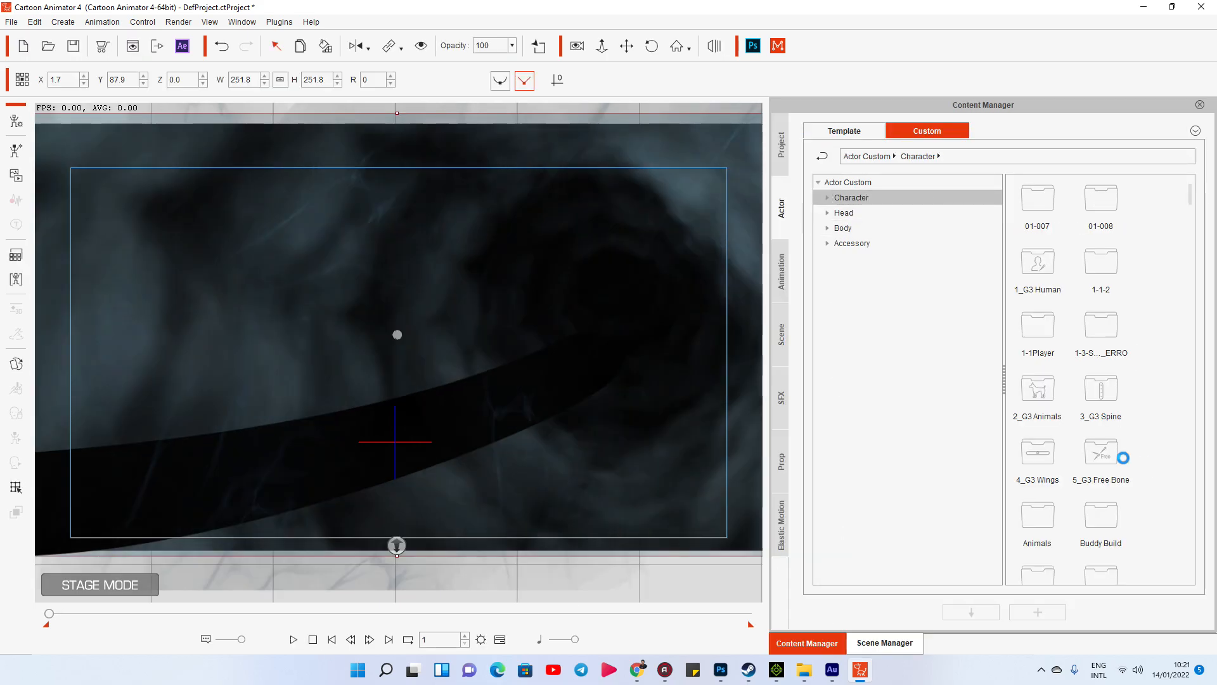
{"action": "scroll", "coordinate": [1130, 465], "scroll_direction": "down", "scroll_amount": 1}
{"action": "scroll", "coordinate": [1101, 454], "scroll_direction": "down", "scroll_amount": 10}
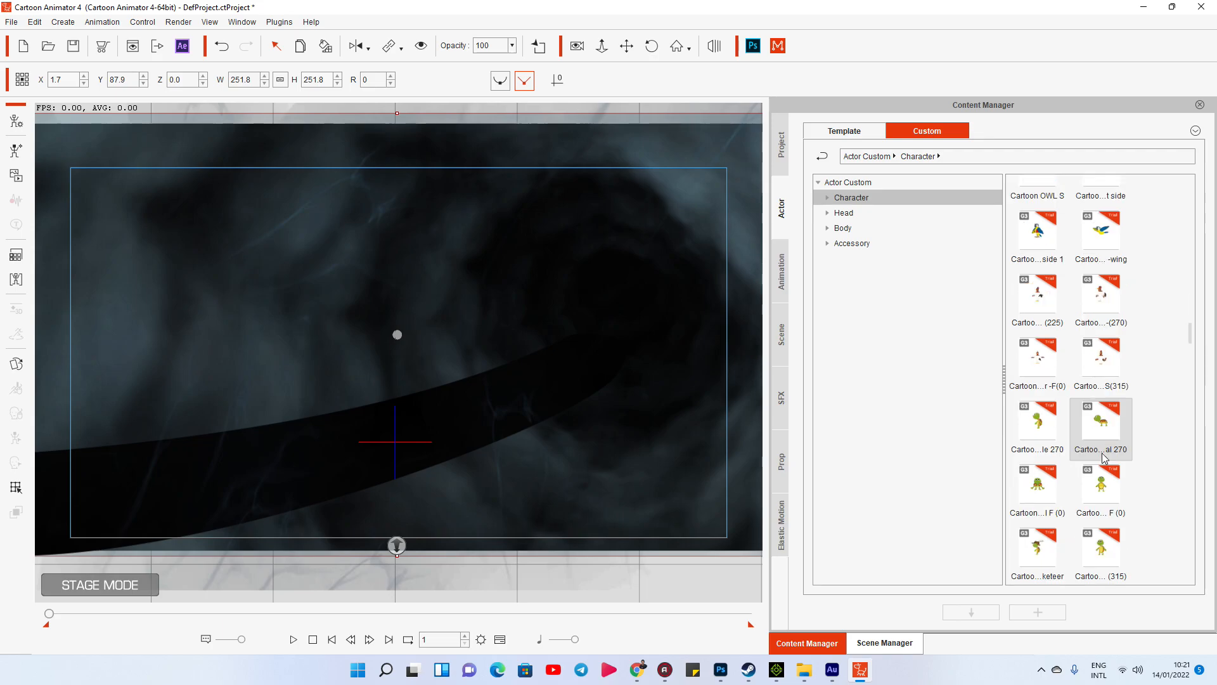
{"action": "scroll", "coordinate": [1107, 450], "scroll_direction": "down", "scroll_amount": 15}
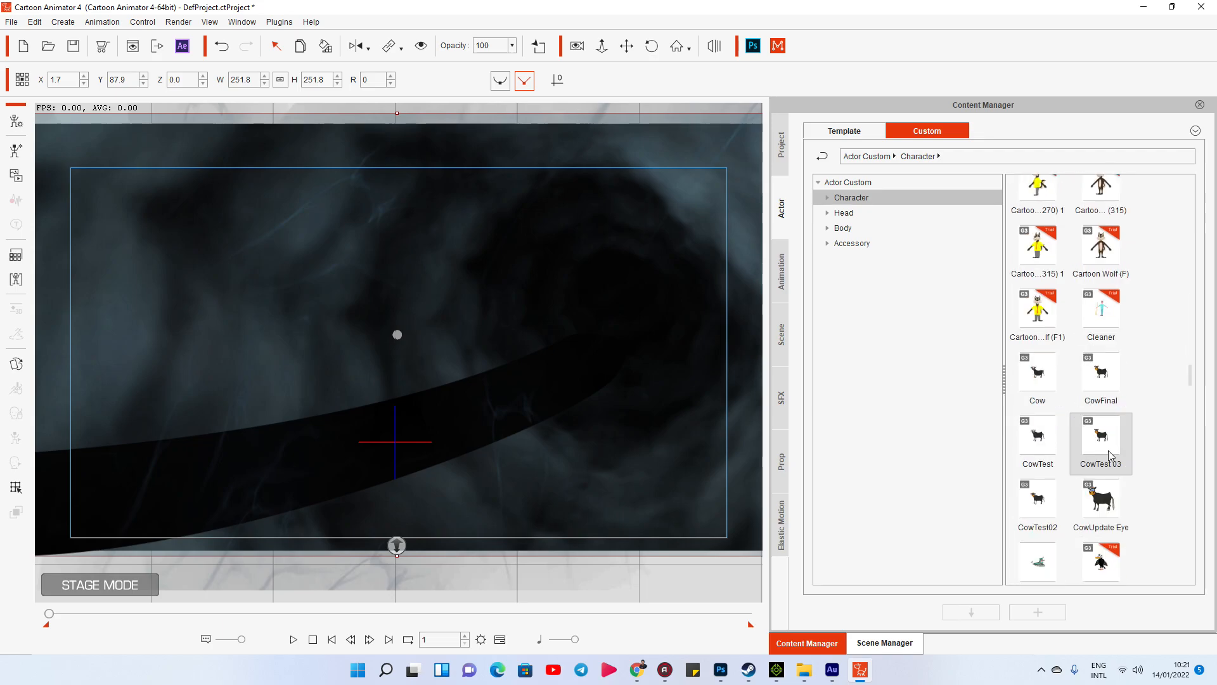
{"action": "scroll", "coordinate": [1109, 455], "scroll_direction": "down", "scroll_amount": 7}
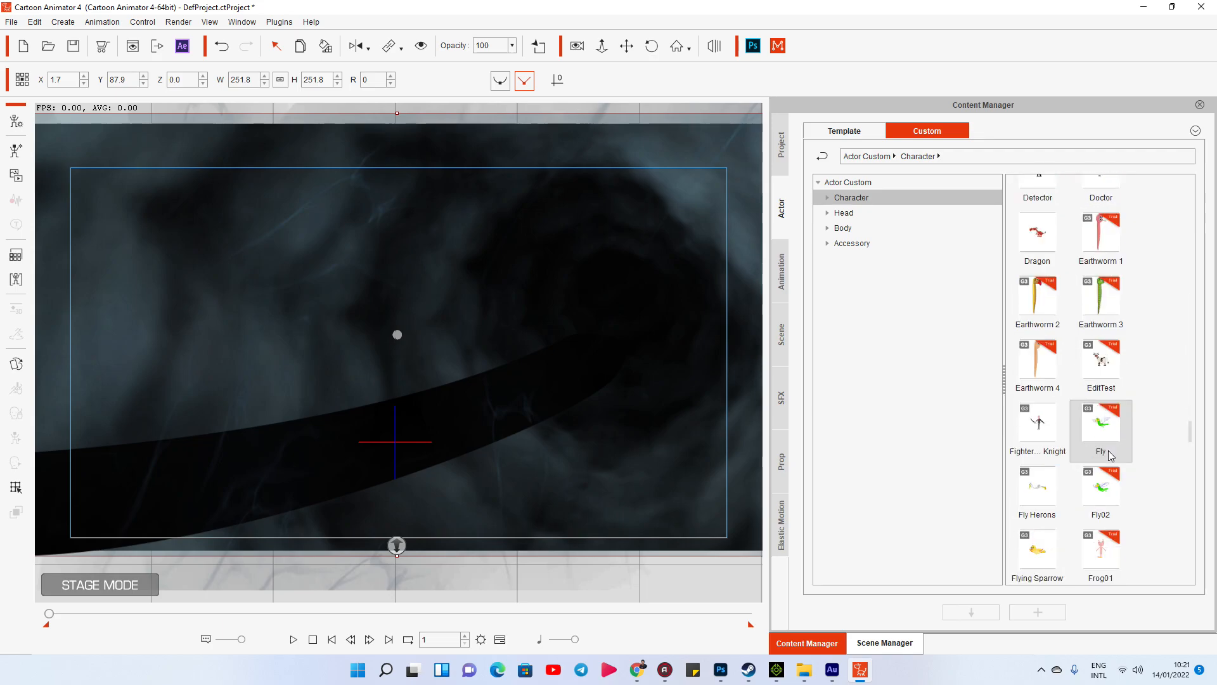
{"action": "left_click_drag", "start_coordinate": [1192, 435], "coordinate": [1192, 451]}
{"action": "left_click_drag", "start_coordinate": [1101, 438], "coordinate": [263, 447]}
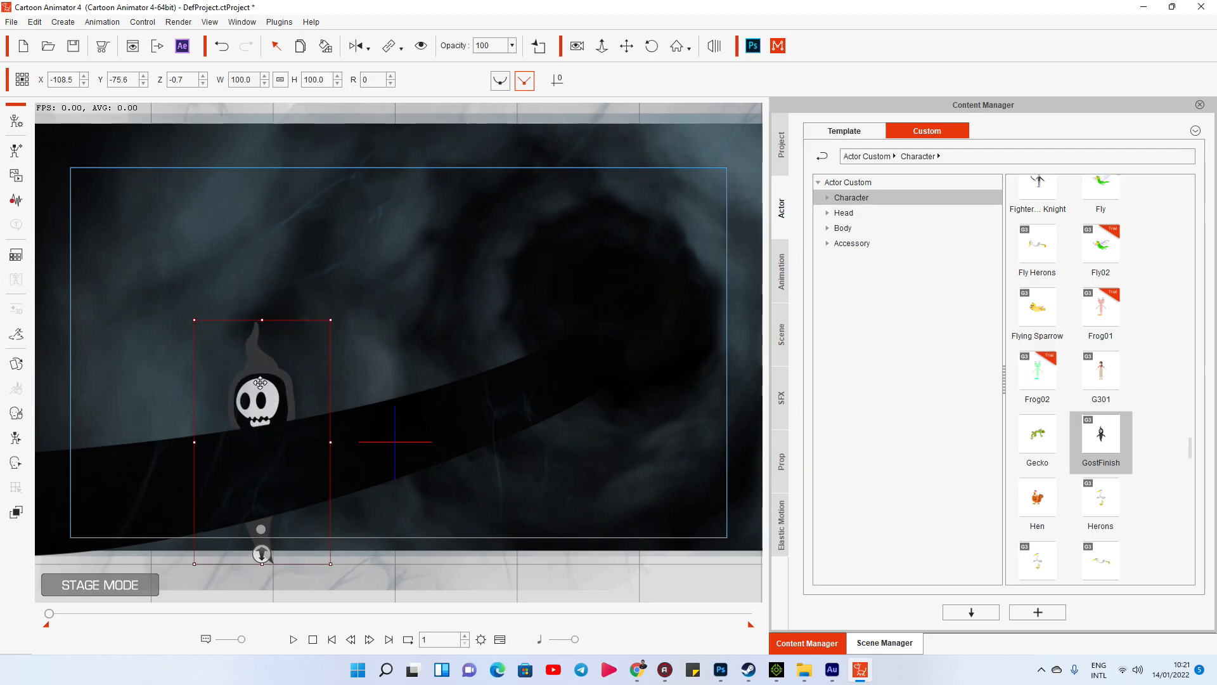
Scale the ghost down to about 67.4 percent and place it over the path's wide end, at about X -200.6, Y -28.9.
{"action": "left_click_drag", "start_coordinate": [252, 446], "coordinate": [156, 377]}
{"action": "left_click_drag", "start_coordinate": [216, 278], "coordinate": [188, 366]}
{"action": "left_click_drag", "start_coordinate": [155, 454], "coordinate": [136, 434]}
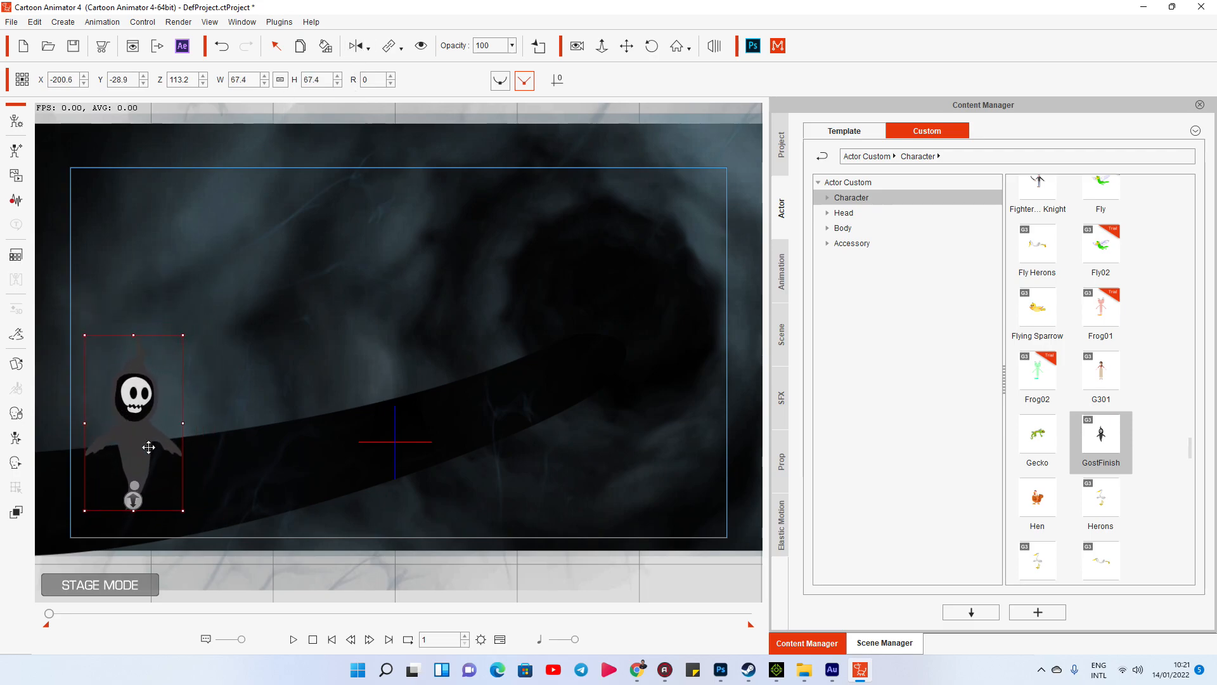
Show the ghost's Transform track in the timeline and, at frame 120, move the ghost to the path's narrow end, about X 170.3, Y 81.1.
{"action": "left_click", "coordinate": [500, 639]}
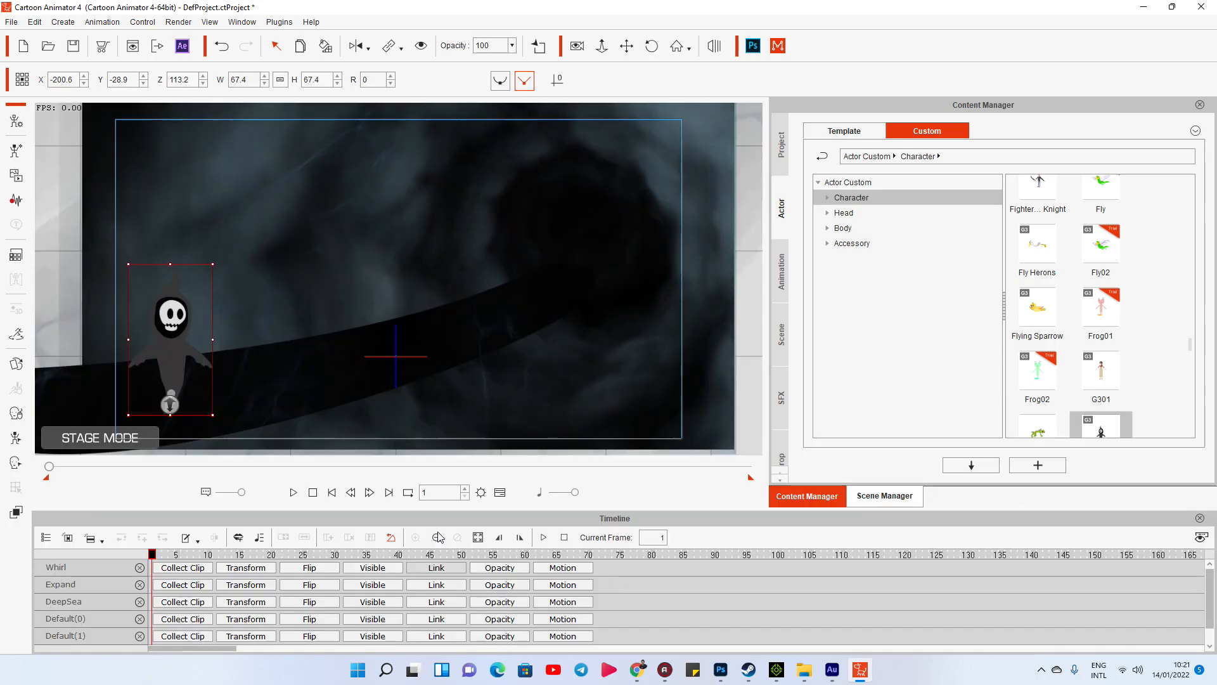
{"action": "left_click", "coordinate": [67, 537]}
{"action": "left_click", "coordinate": [271, 569]}
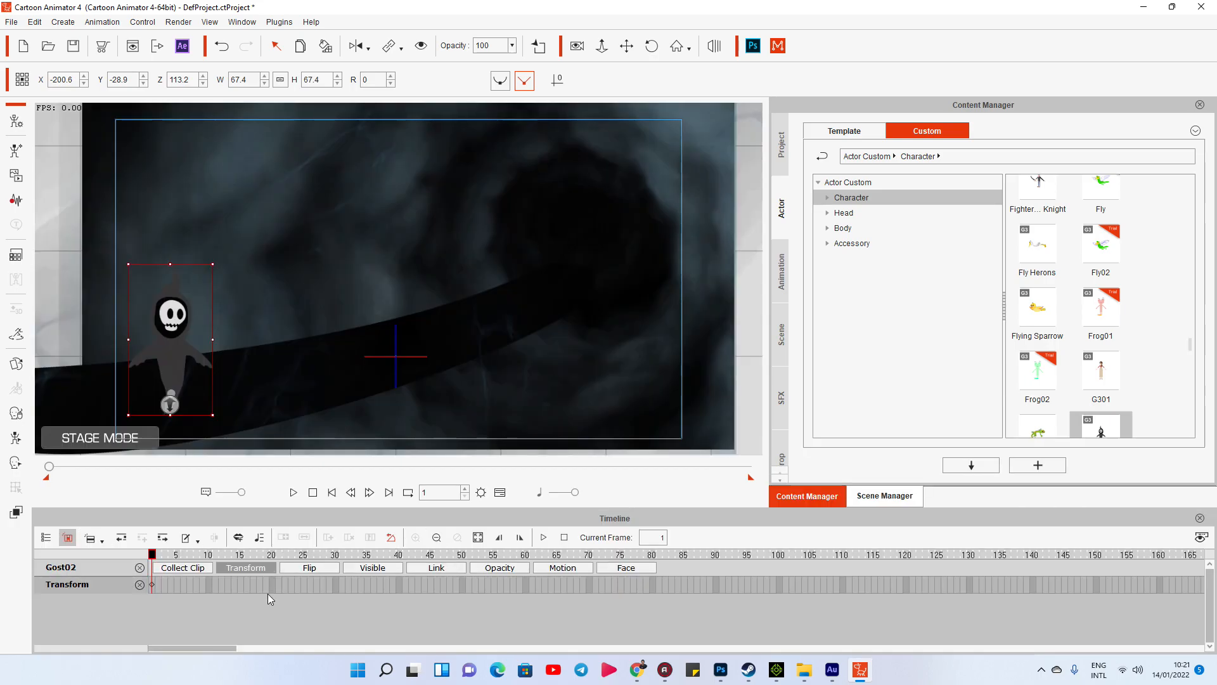
{"action": "key", "text": "space"}
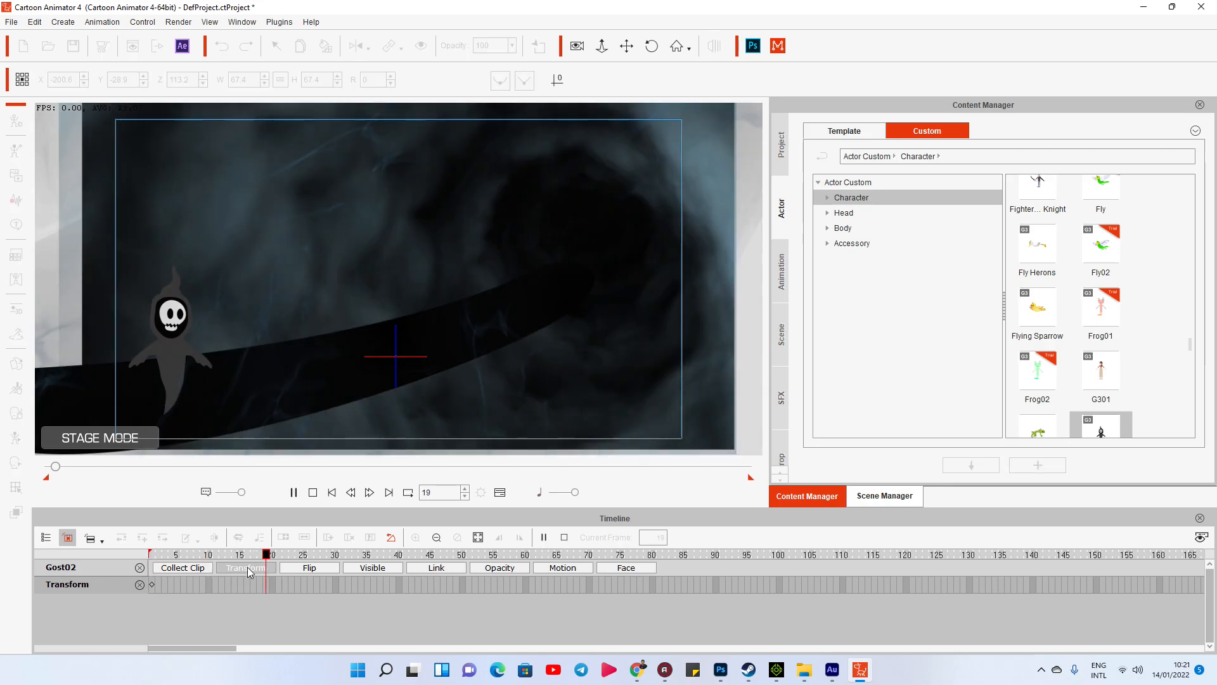
{"action": "left_click", "coordinate": [906, 556]}
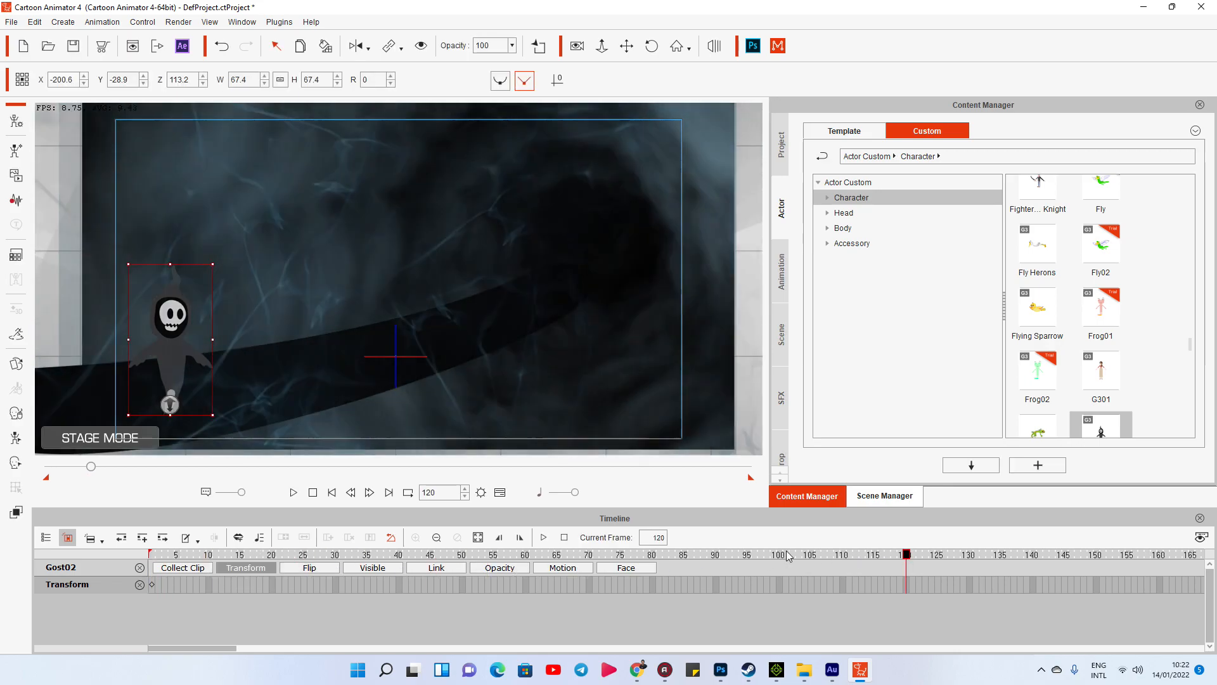
{"action": "left_click_drag", "start_coordinate": [218, 364], "coordinate": [632, 240]}
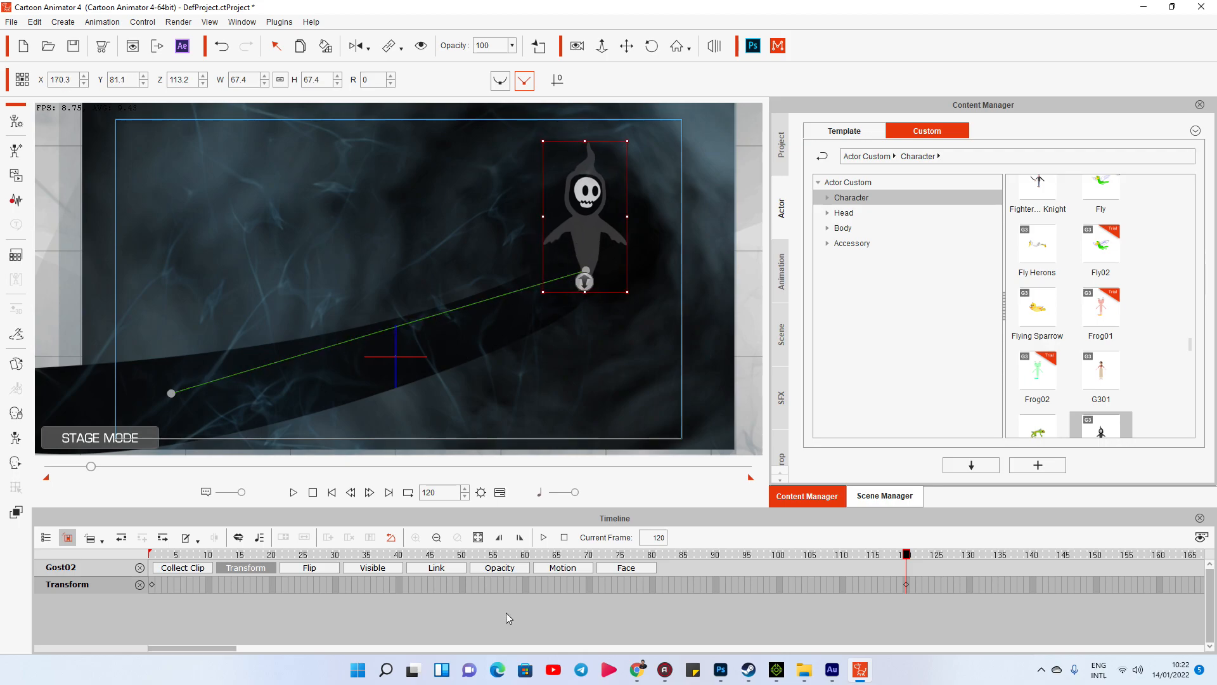
Preview the movement and shift the ghost's frame 120 position to about X 152.7, Y 77.7.
{"action": "key", "text": "space"}
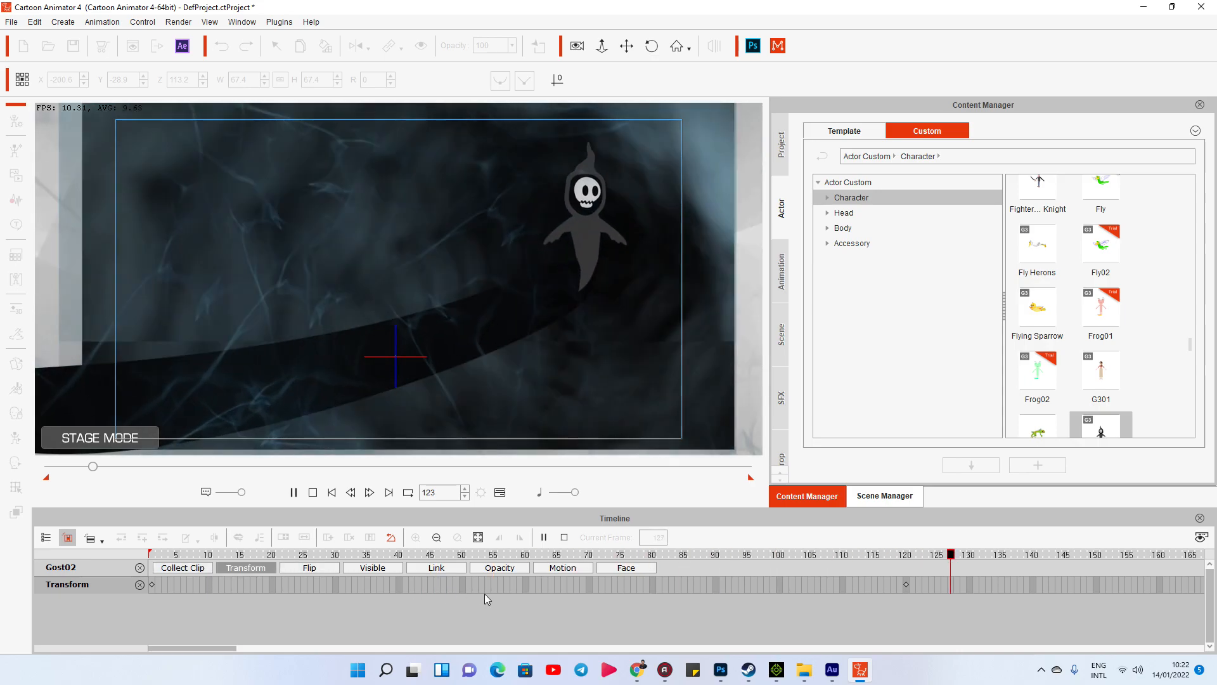
{"action": "key", "text": "space"}
{"action": "left_click_drag", "start_coordinate": [598, 246], "coordinate": [578, 247]}
{"action": "key", "text": "ctrl+z"}
{"action": "left_click", "coordinate": [907, 585]}
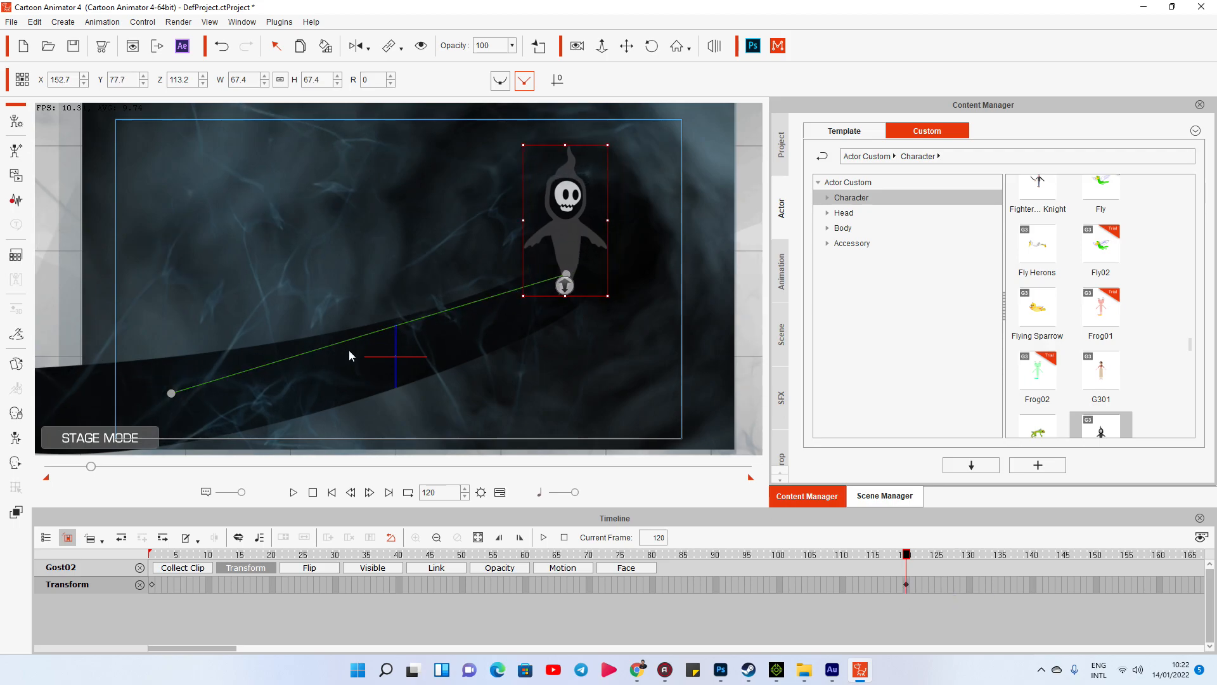
Apply the Decelerate transition curve to the ghost's Transform key at frame 120 and preview the movement.
{"action": "left_click", "coordinate": [527, 555]}
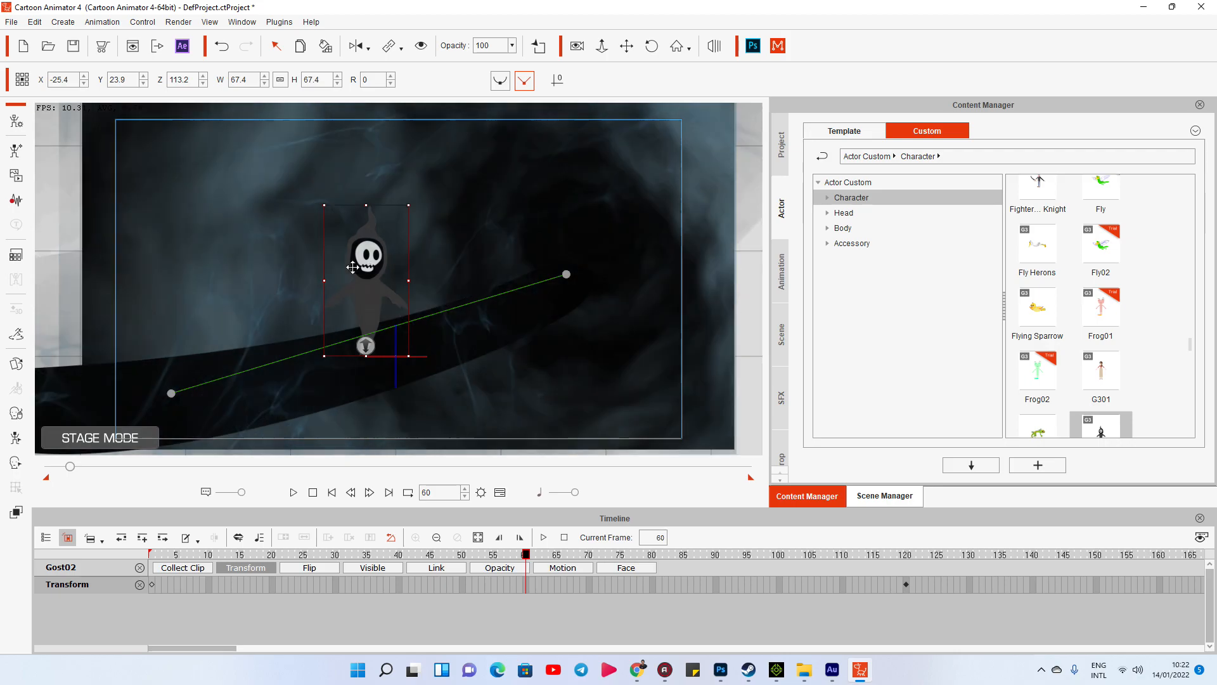
{"action": "right_click", "coordinate": [908, 587]}
{"action": "left_click", "coordinate": [925, 578]}
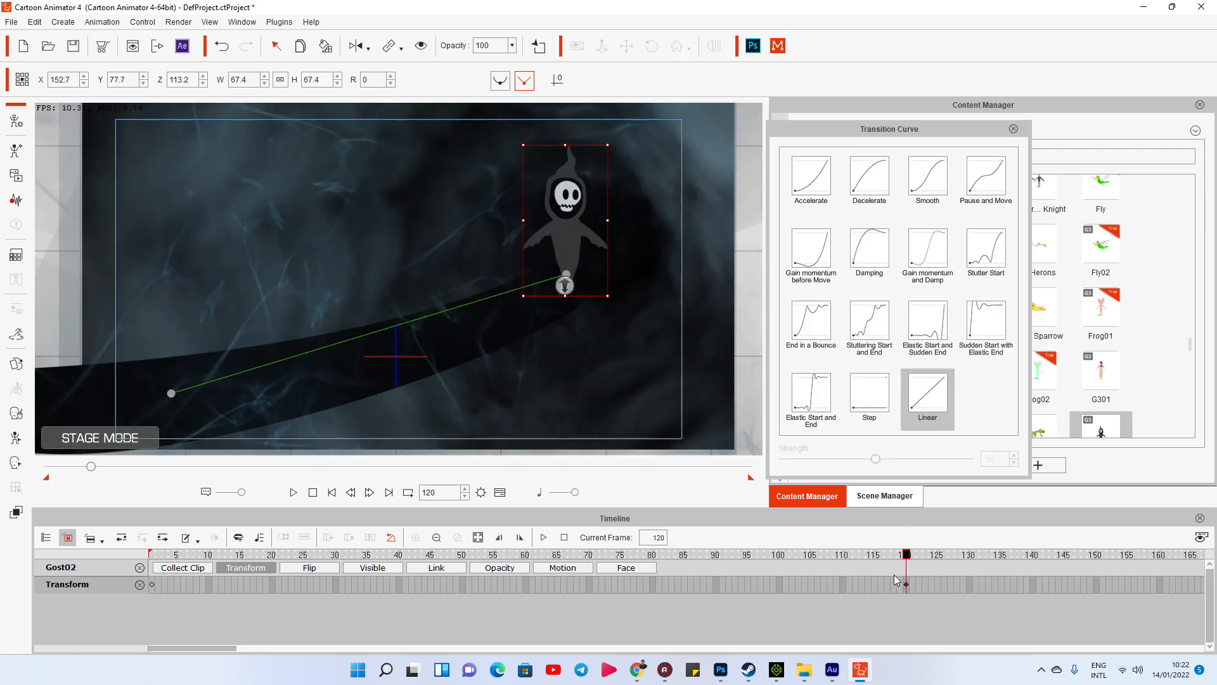
{"action": "left_click", "coordinate": [873, 184]}
{"action": "key", "text": "space"}
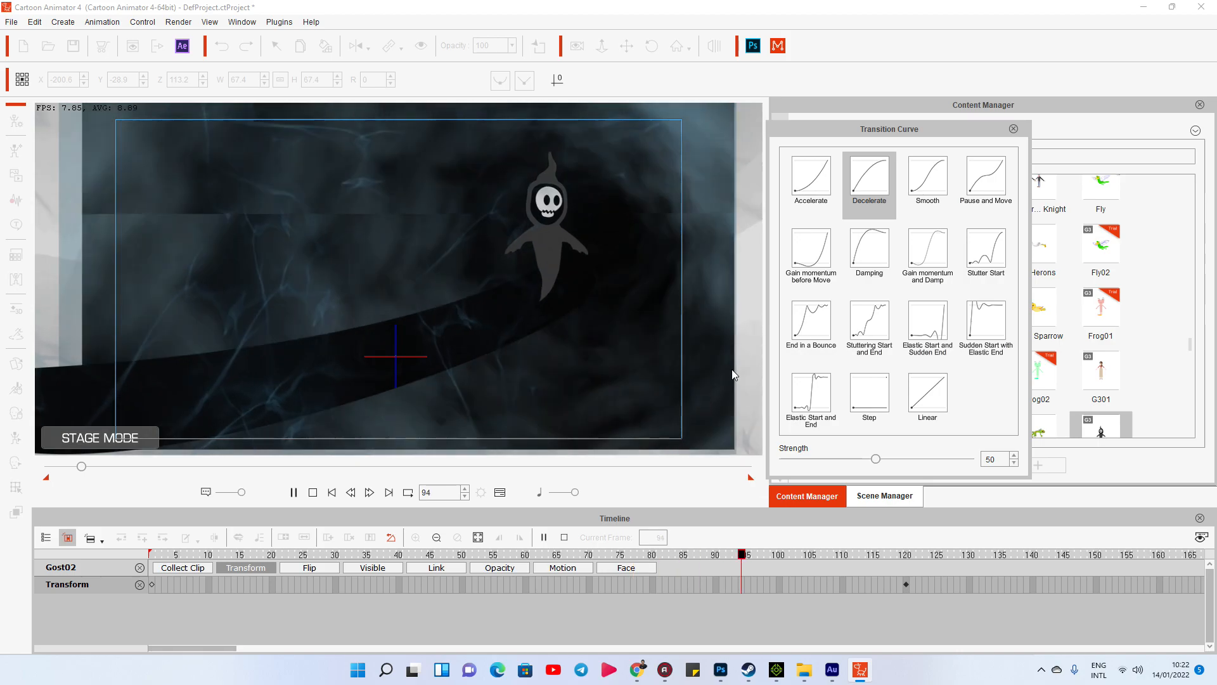
{"action": "left_click", "coordinate": [483, 588]}
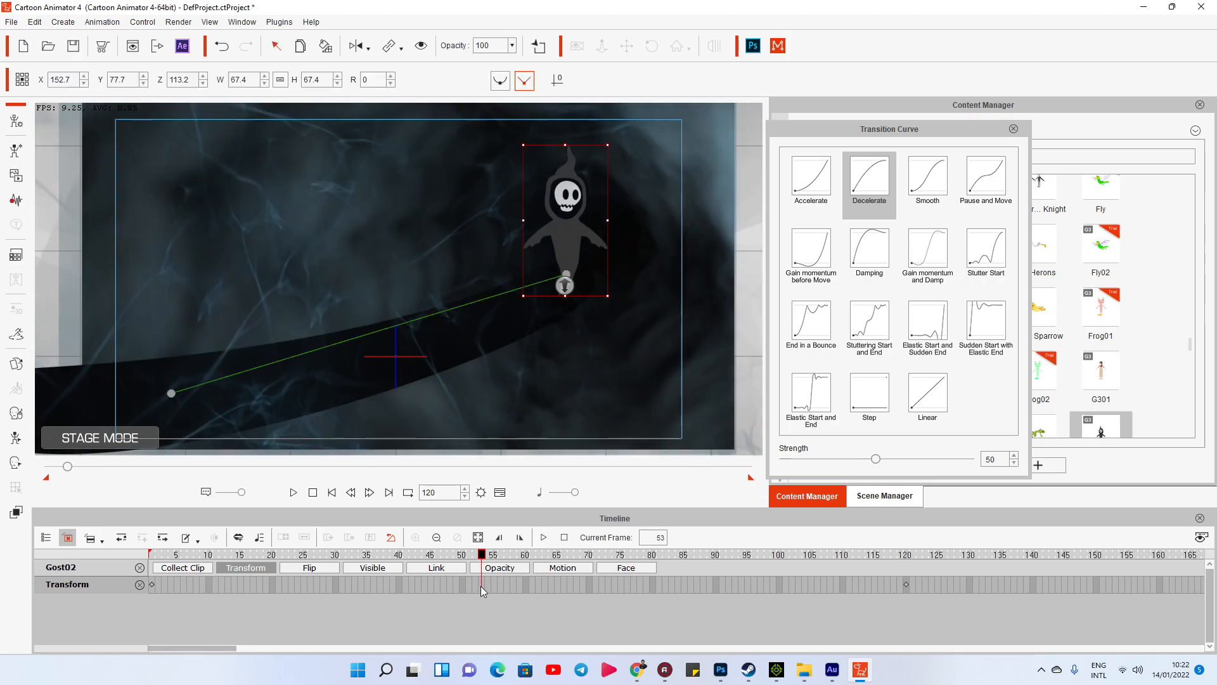
Close the transition curves and hide the Expand, DeepSea and Default(0) scene layers, keeping only the path and ghost shown.
{"action": "left_click", "coordinate": [905, 494]}
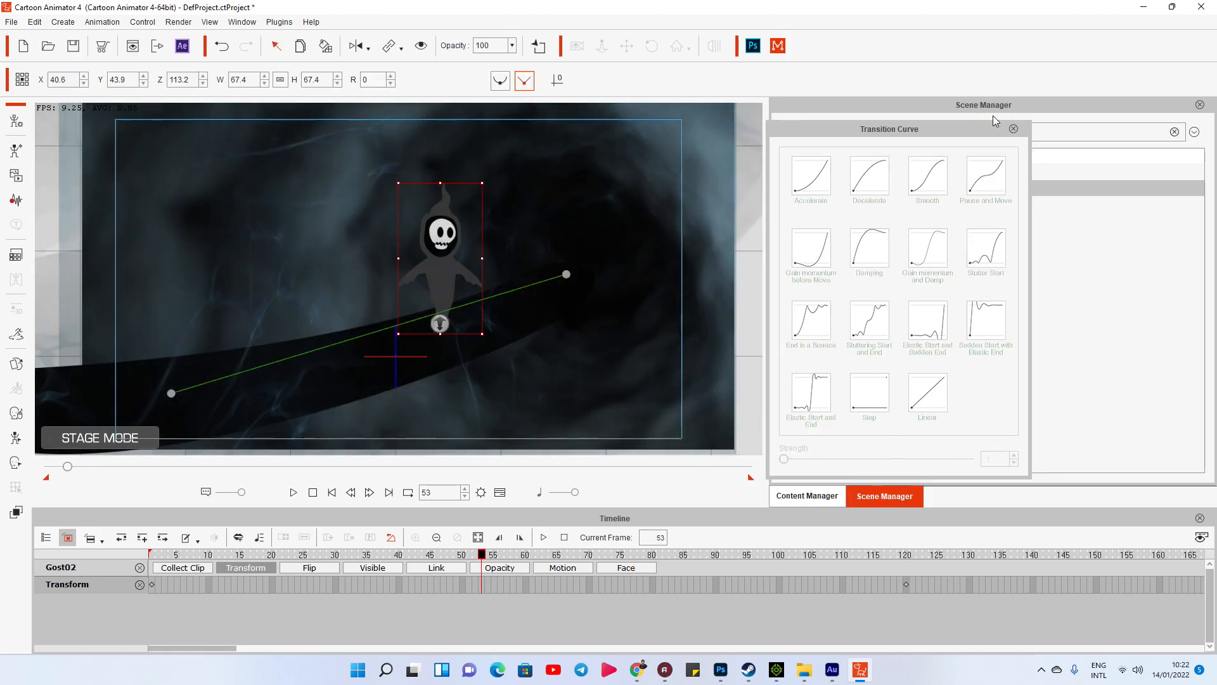
{"action": "left_click", "coordinate": [1014, 129]}
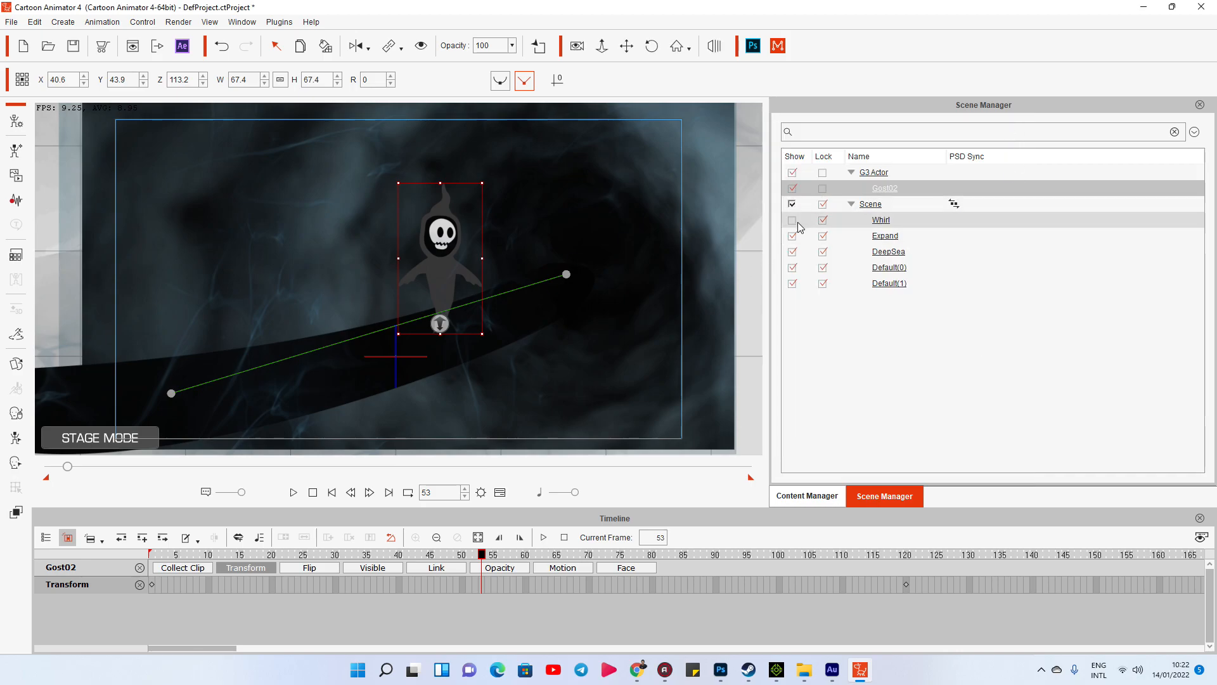
{"action": "left_click", "coordinate": [792, 237]}
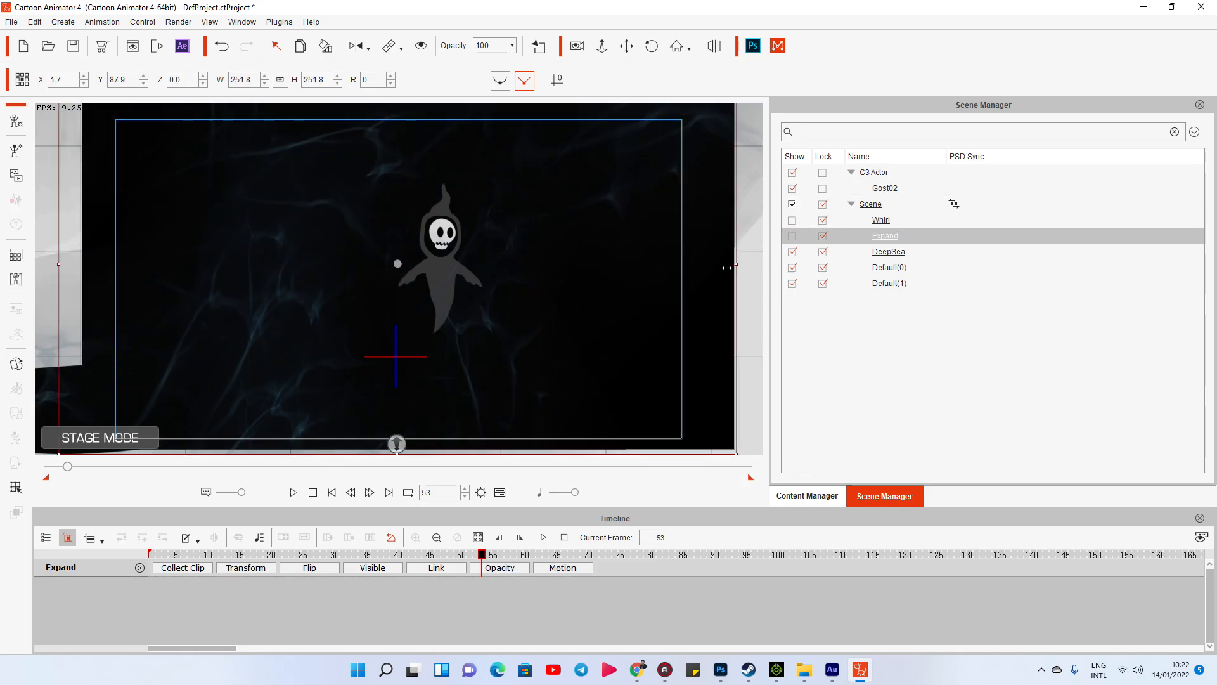
{"action": "left_click", "coordinate": [294, 492]}
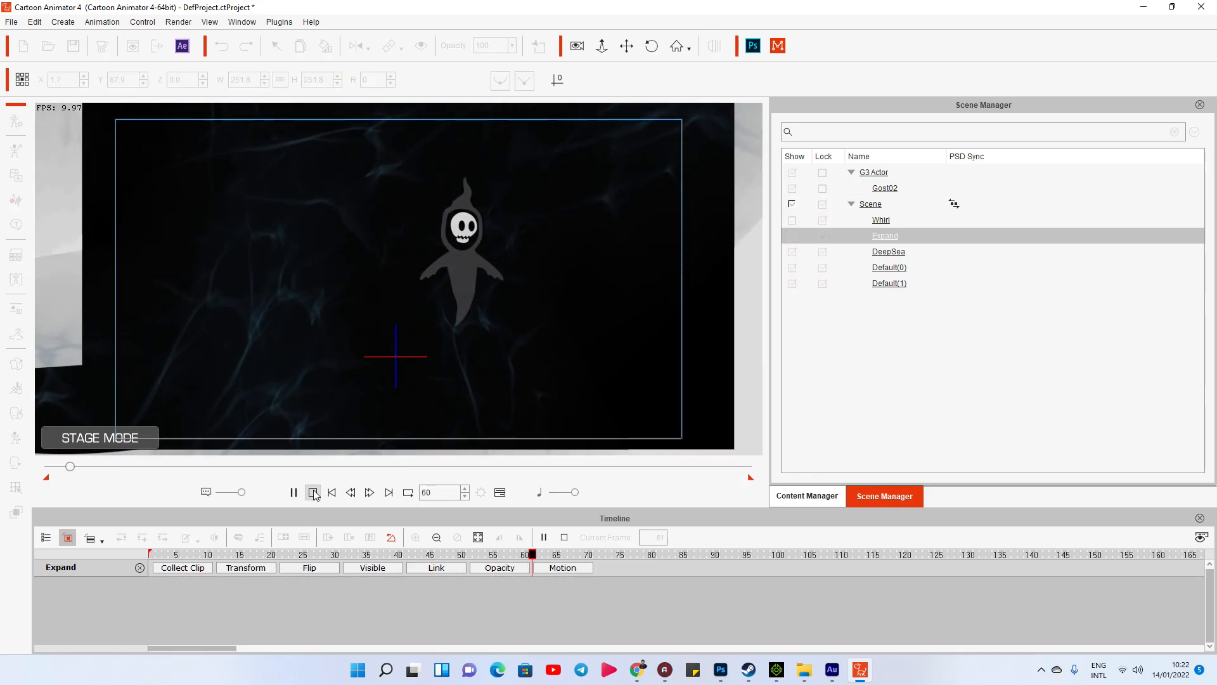
{"action": "key", "text": "ctrl+space"}
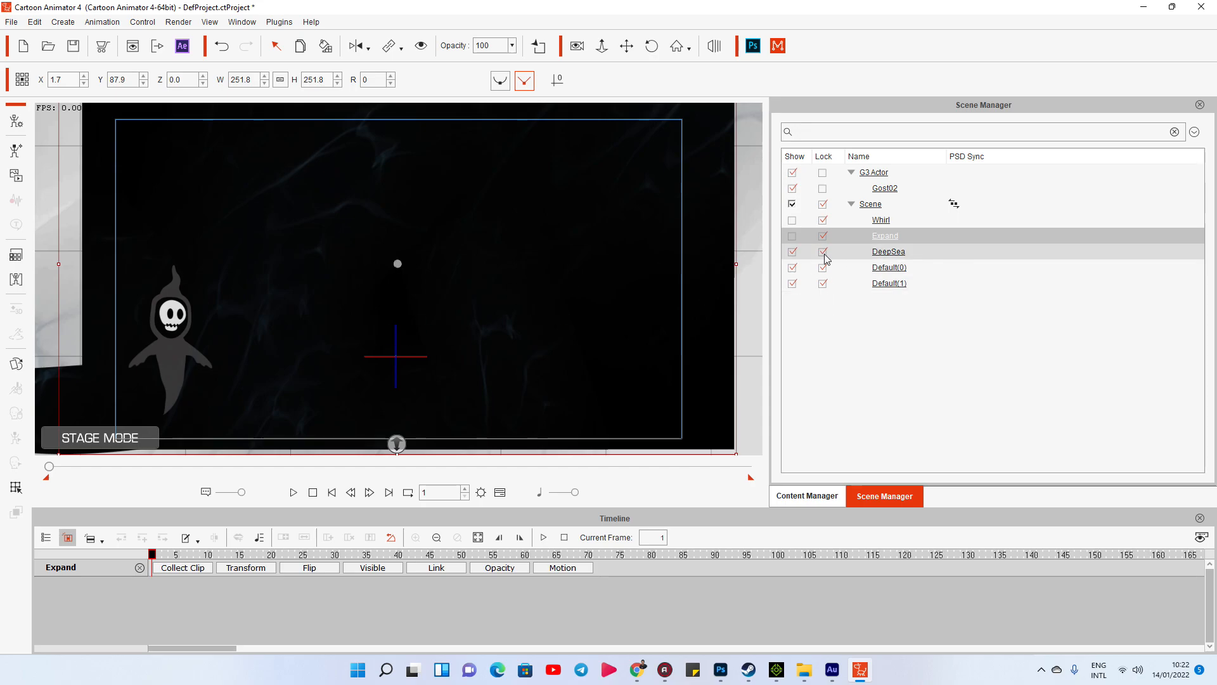
{"action": "left_click", "coordinate": [793, 252]}
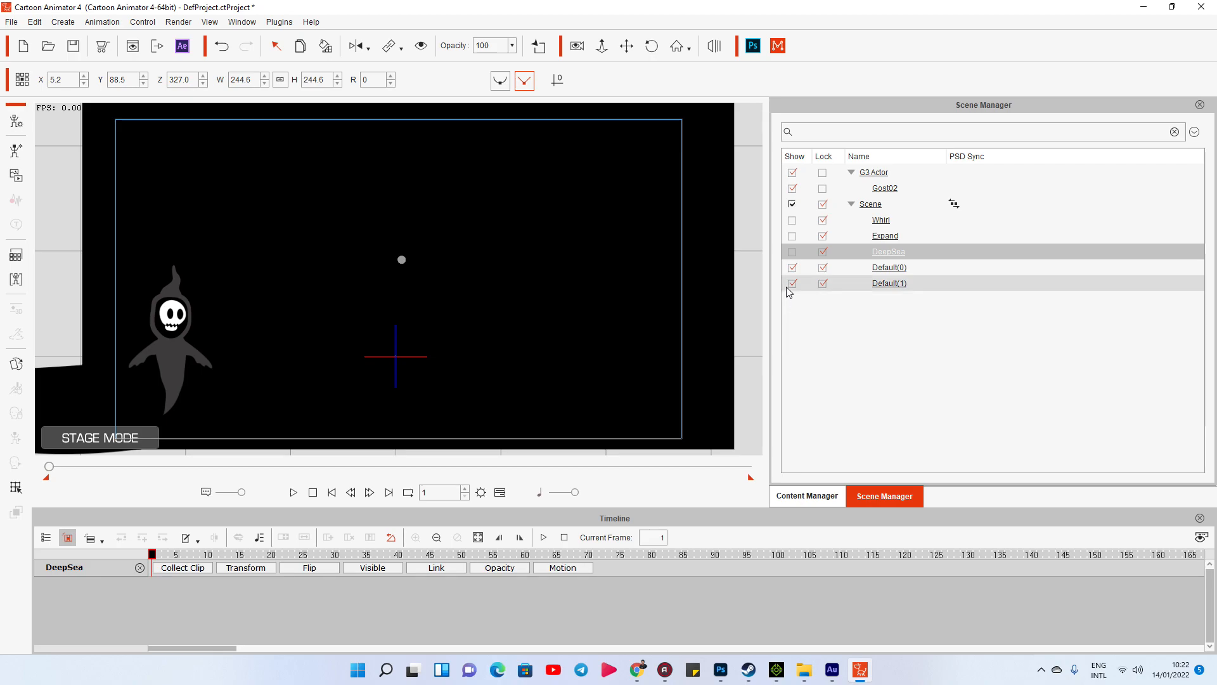
{"action": "left_click", "coordinate": [793, 268]}
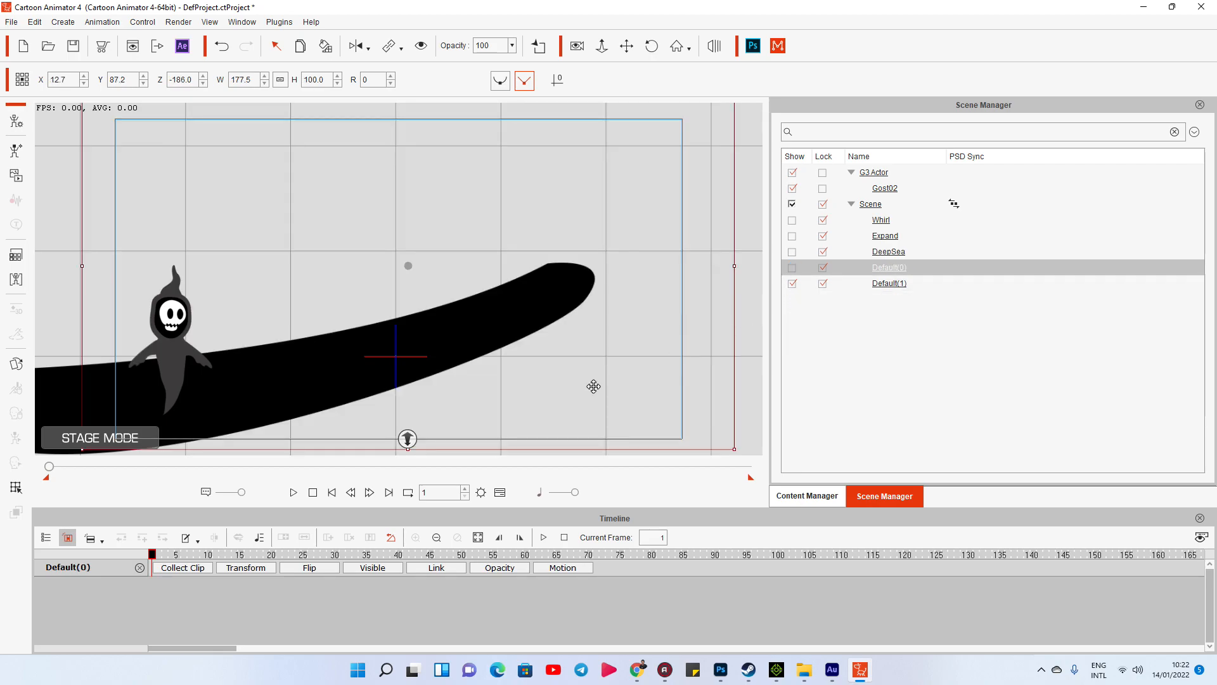
Play the ghost's movement along the path twice, restarting from the first frame for the second playback.
{"action": "key", "text": "space"}
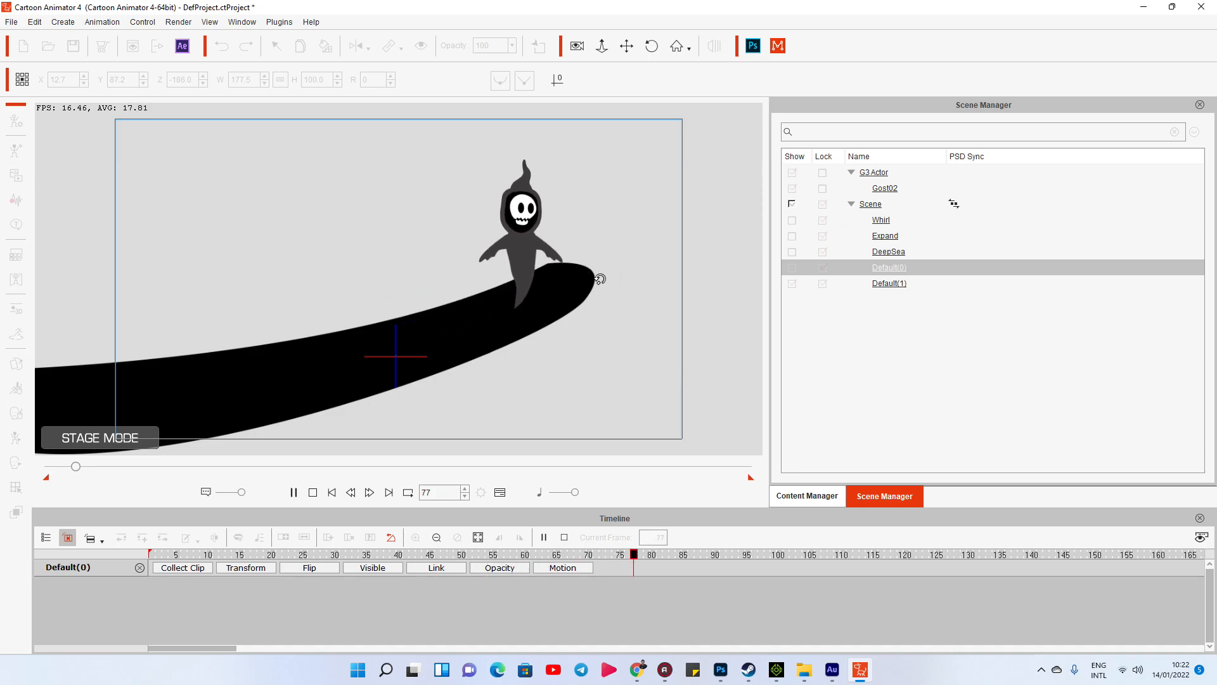
{"action": "key", "text": "space"}
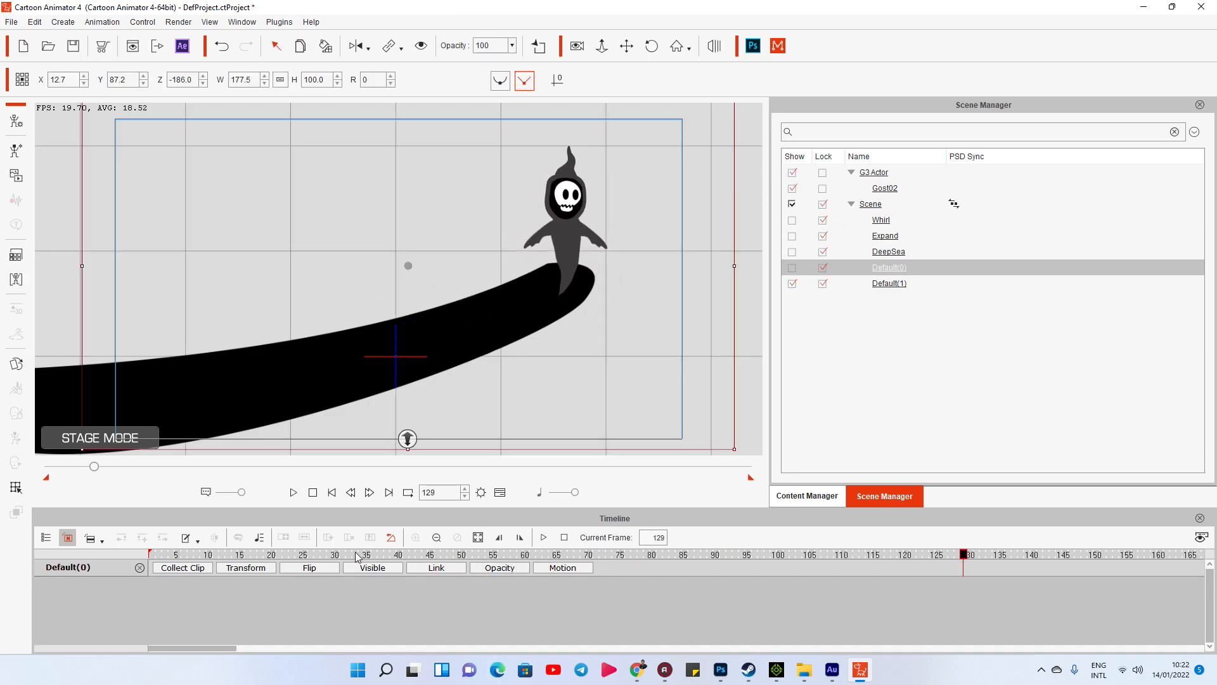
{"action": "left_click", "coordinate": [314, 495]}
{"action": "left_click", "coordinate": [294, 492]}
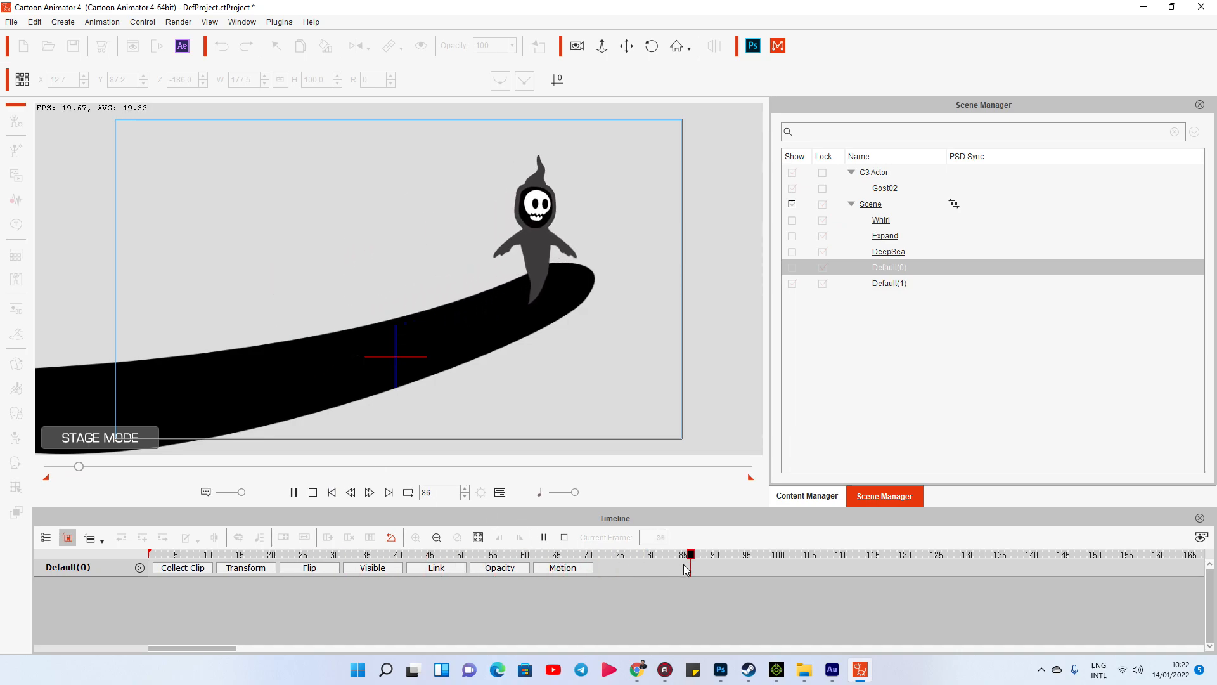
{"action": "key", "text": "space"}
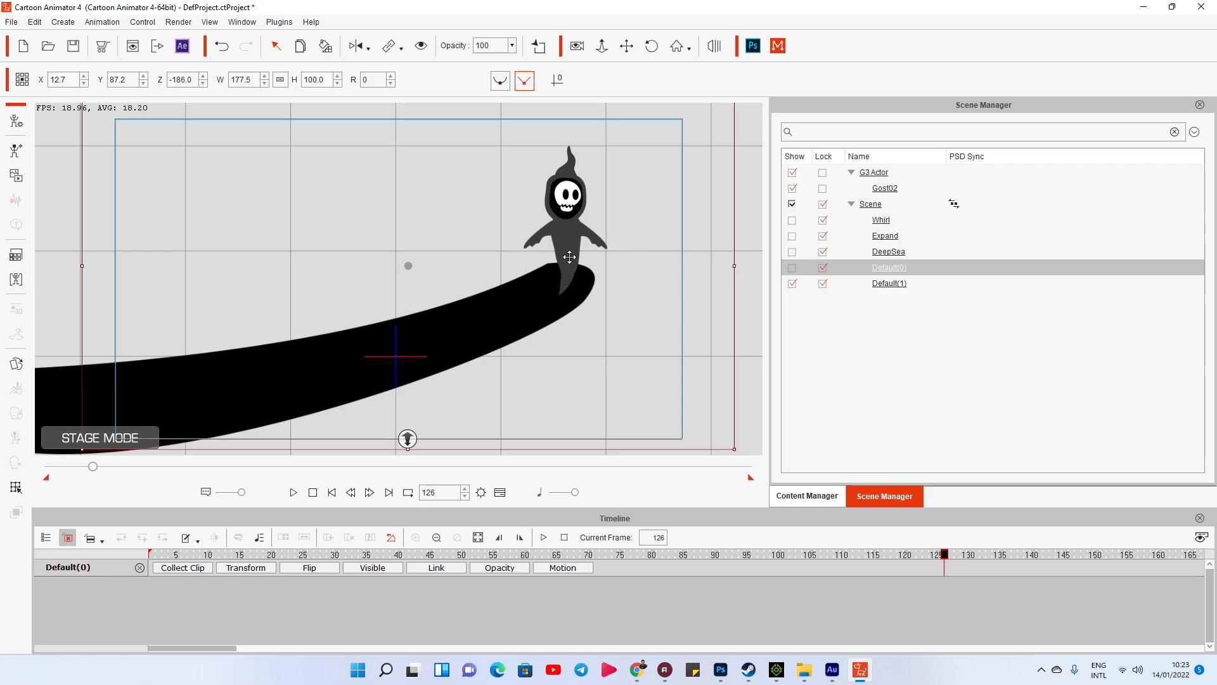
{"action": "left_click_drag", "start_coordinate": [945, 558], "coordinate": [742, 557]}
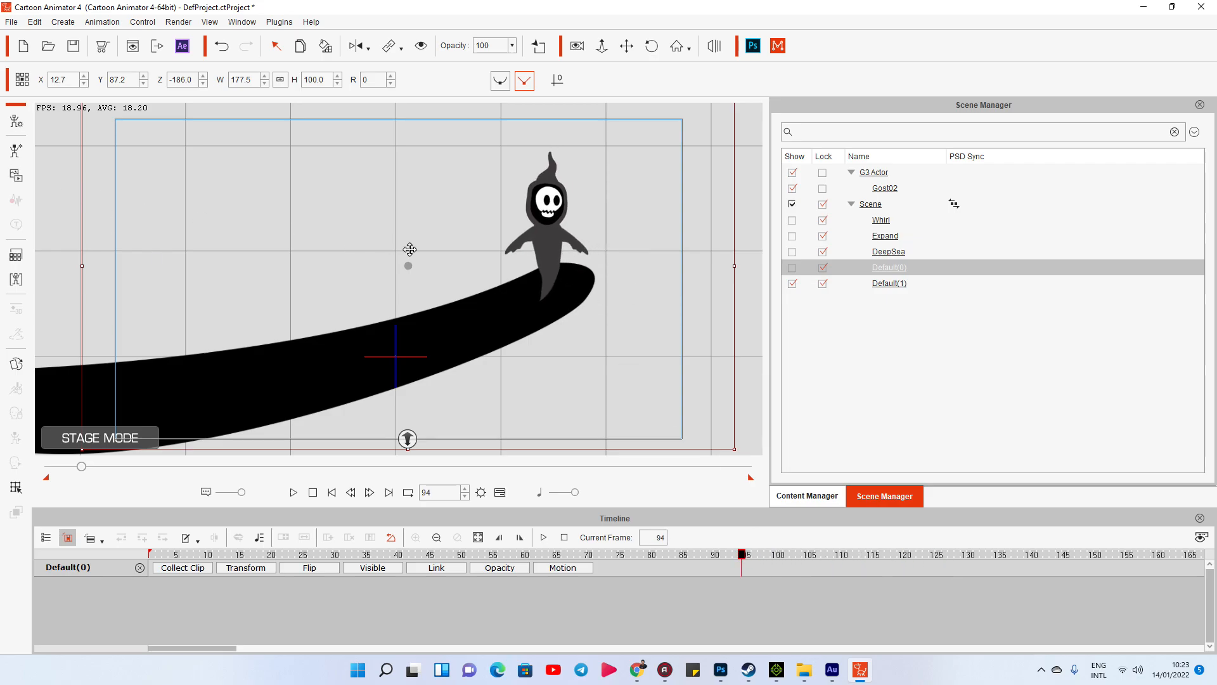
{"action": "left_click", "coordinate": [542, 230]}
{"action": "left_click", "coordinate": [16, 200]}
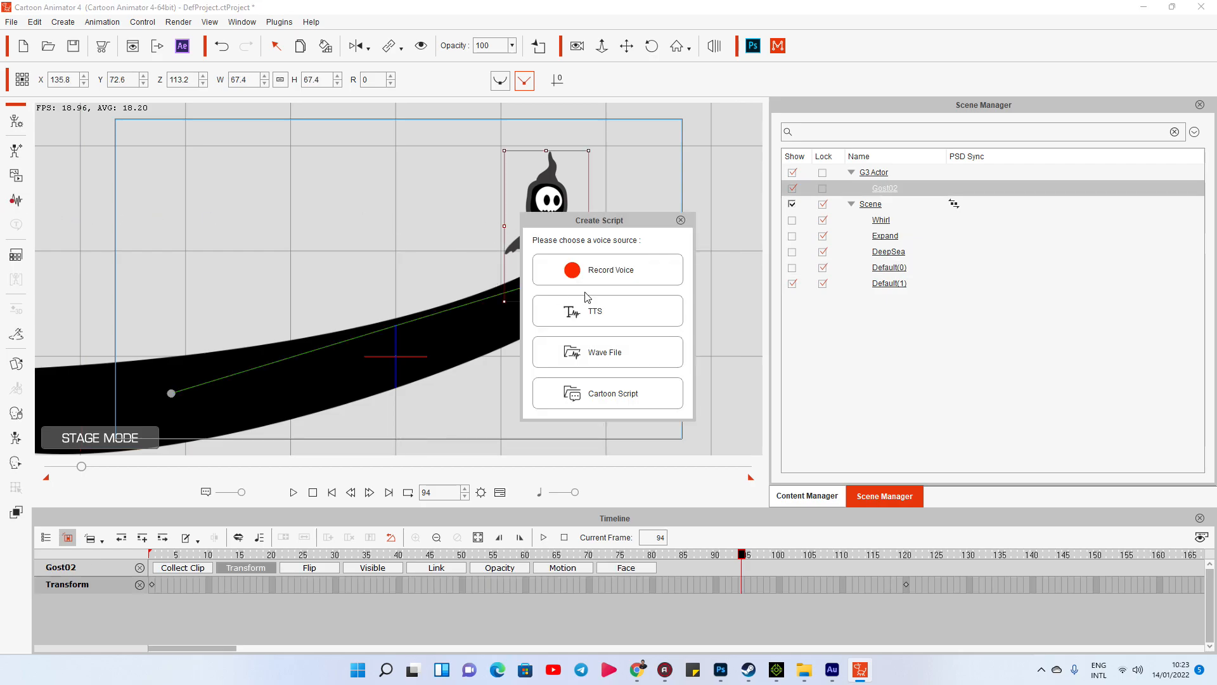
{"action": "left_click", "coordinate": [612, 350]}
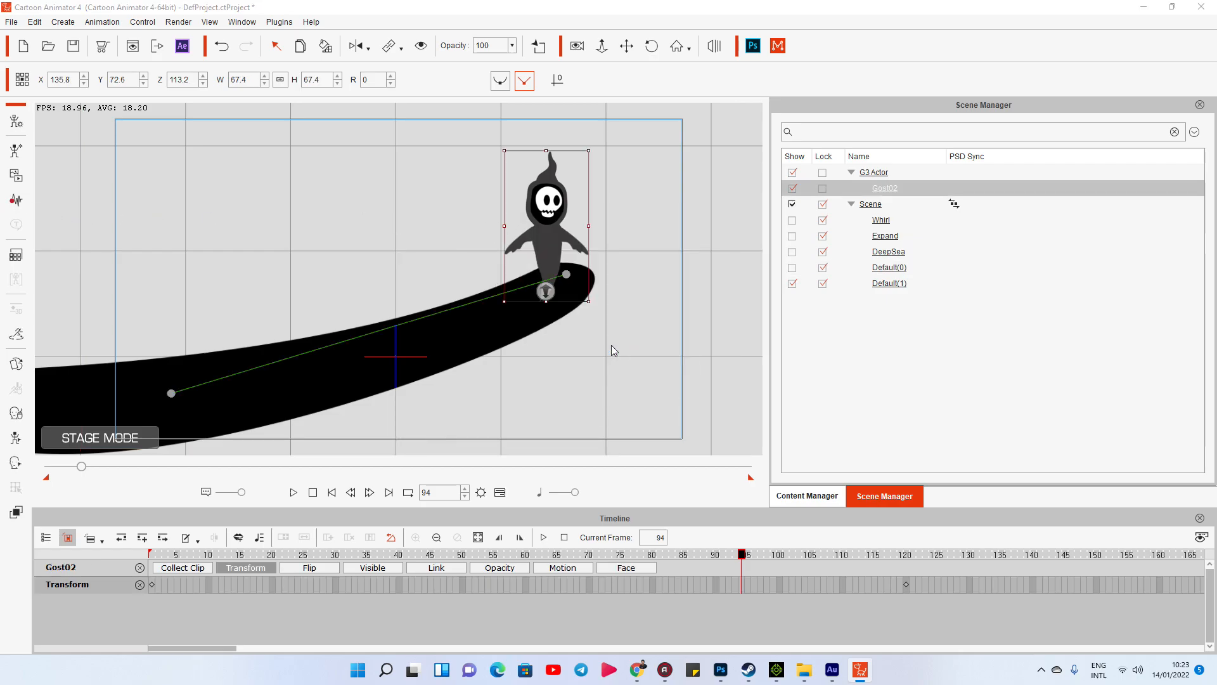
{"action": "left_click", "coordinate": [294, 215]}
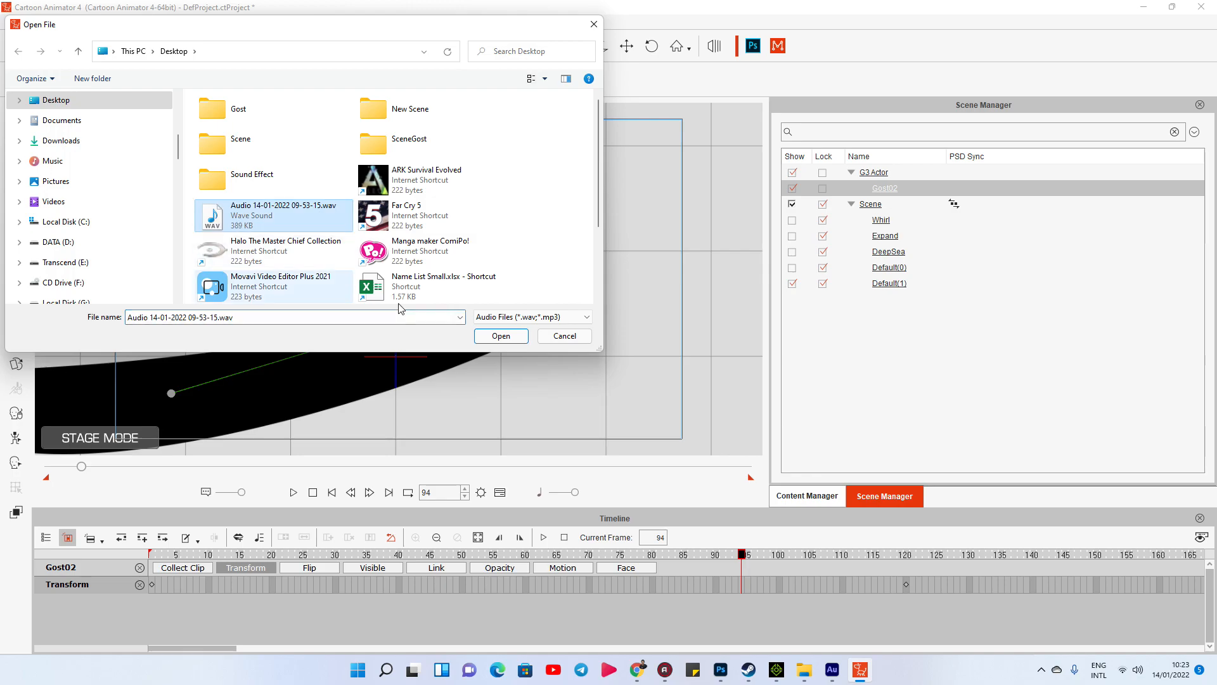
{"action": "left_click", "coordinate": [501, 336]}
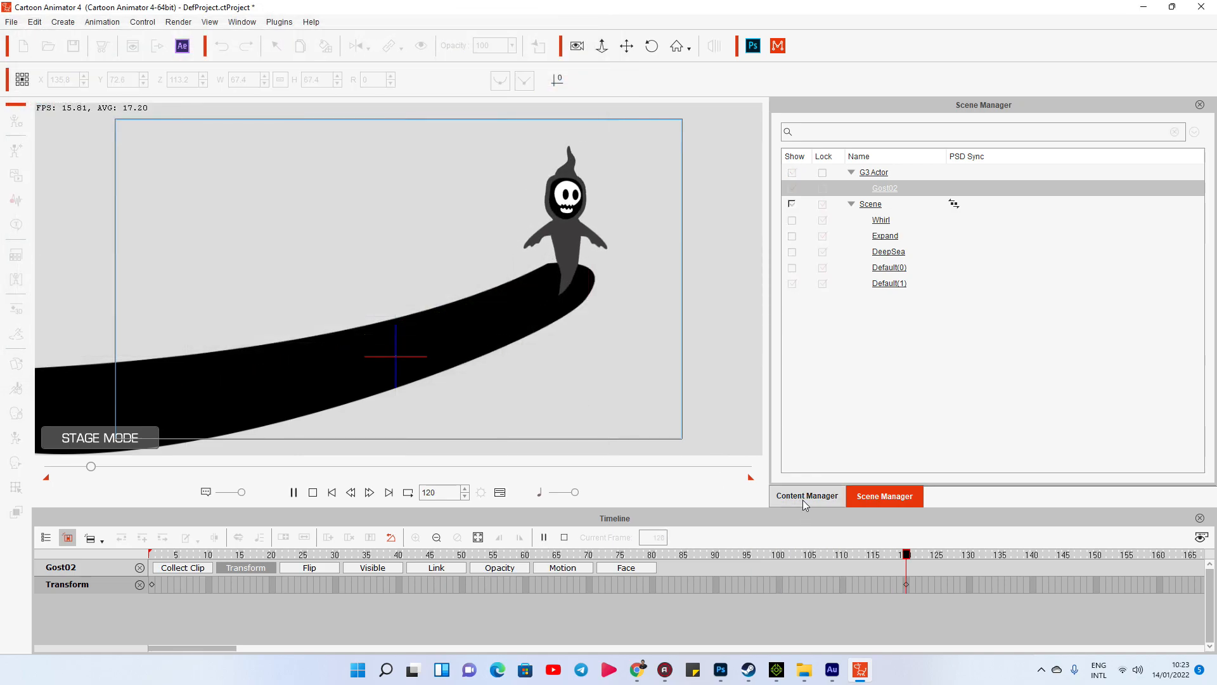
Stop playback, show the ghost's Face tracks, and expand the Voice Clip track to reveal the new clip's waveform.
{"action": "key", "text": "space"}
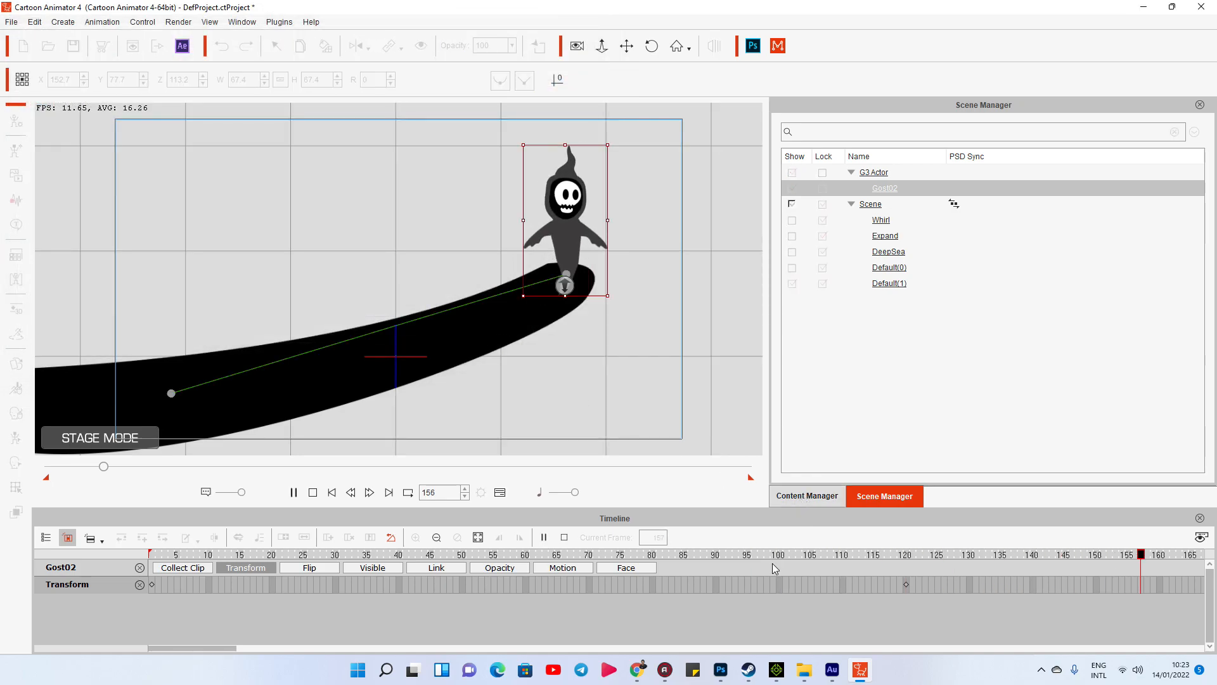
{"action": "key", "text": "space"}
{"action": "left_click_drag", "start_coordinate": [284, 648], "coordinate": [276, 648]}
{"action": "left_click", "coordinate": [637, 571]}
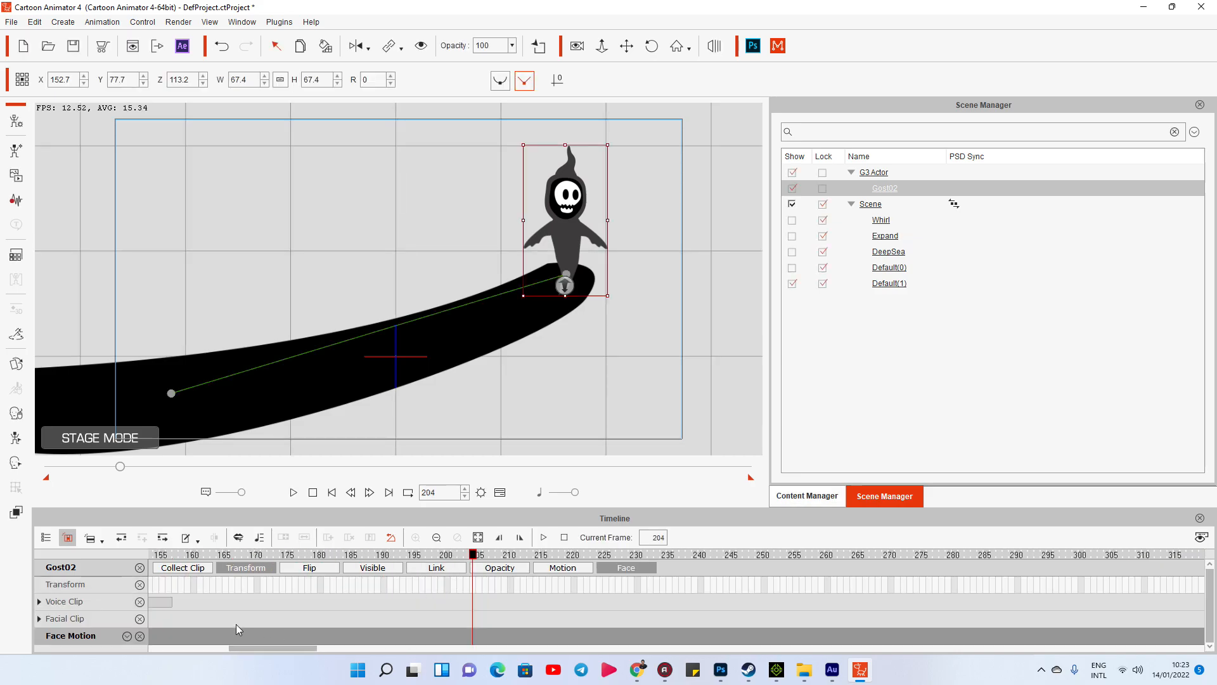
{"action": "left_click", "coordinate": [38, 602]}
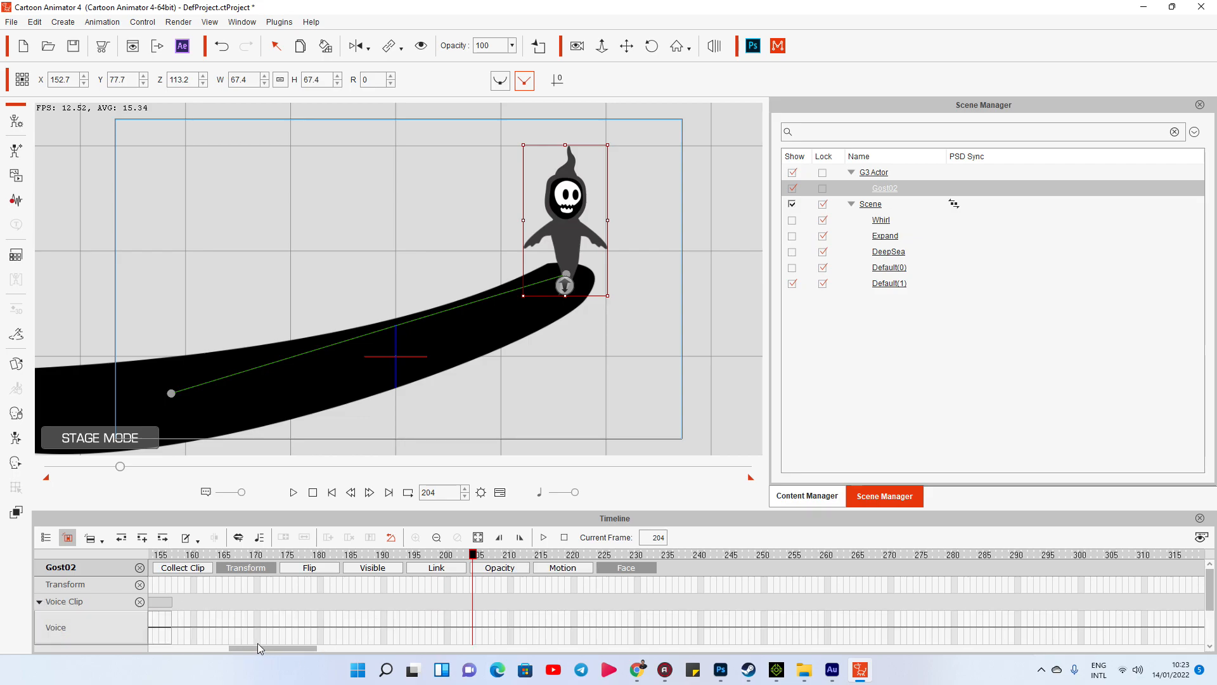
{"action": "left_click_drag", "start_coordinate": [260, 648], "coordinate": [224, 631]}
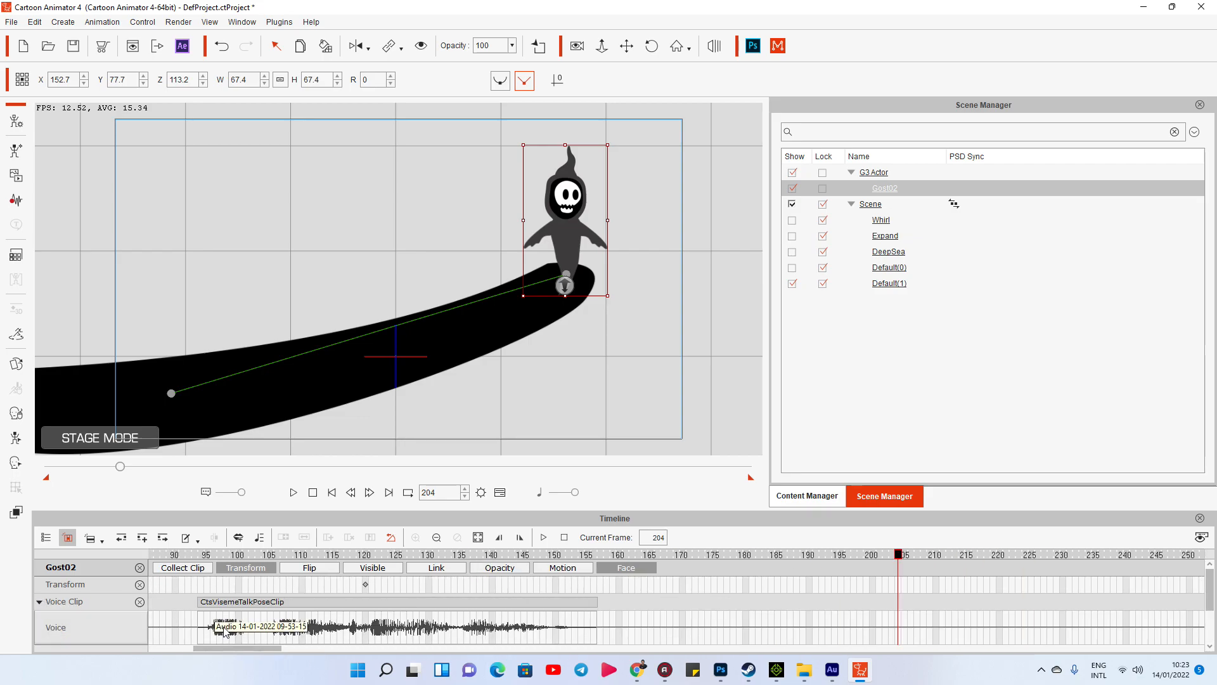
Play the ghost's voice clip from frame 93 to check its lip sync.
{"action": "left_click", "coordinate": [190, 568]}
{"action": "left_click", "coordinate": [191, 567]}
{"action": "left_click", "coordinate": [195, 555]}
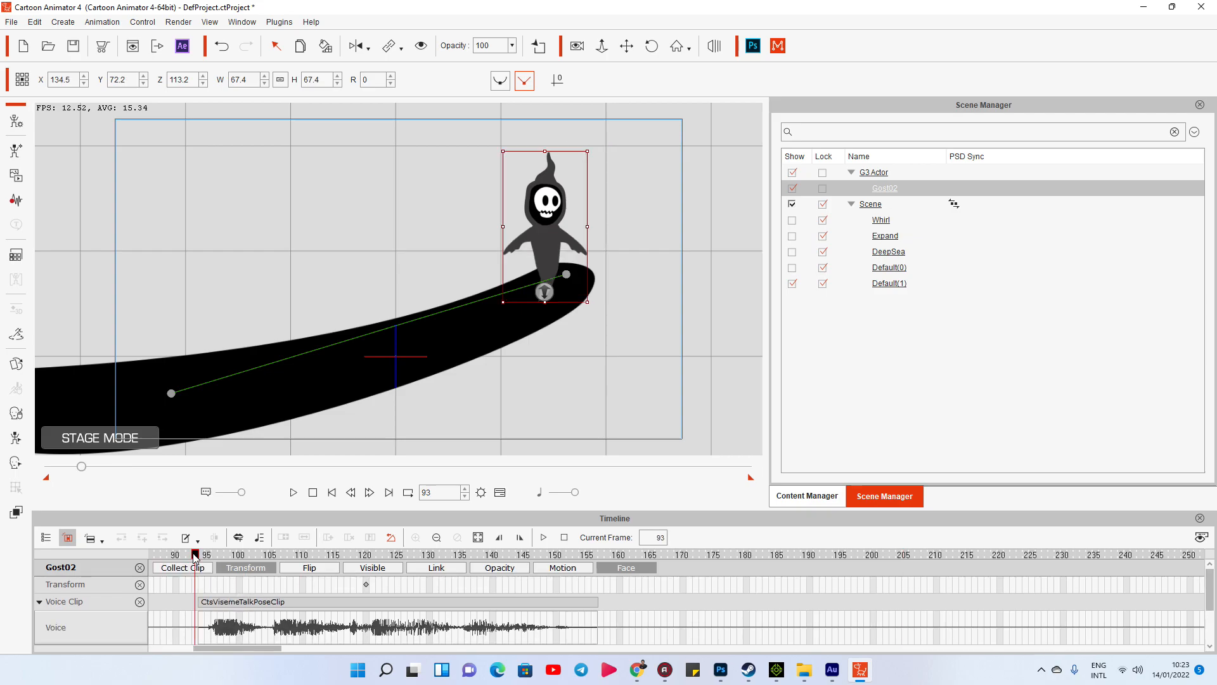
{"action": "key", "text": "space"}
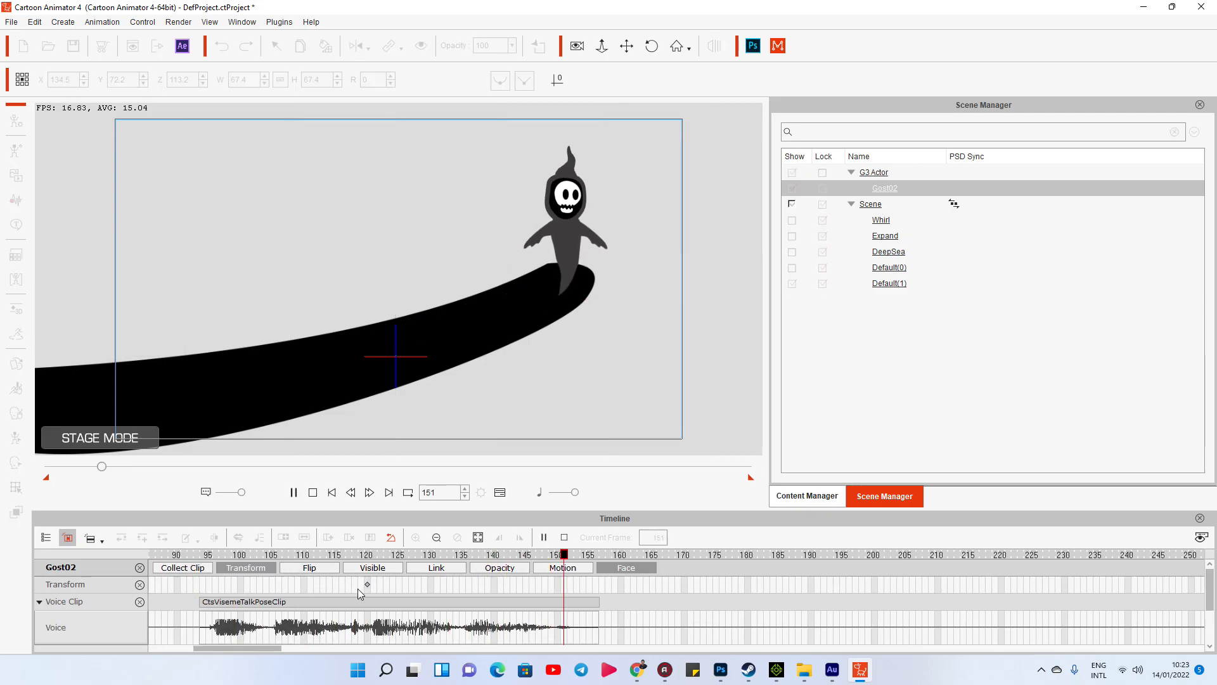
{"action": "key", "text": "space"}
Add transform keys for the ghost at frames 157 and 173.
{"action": "left_click", "coordinate": [600, 556]}
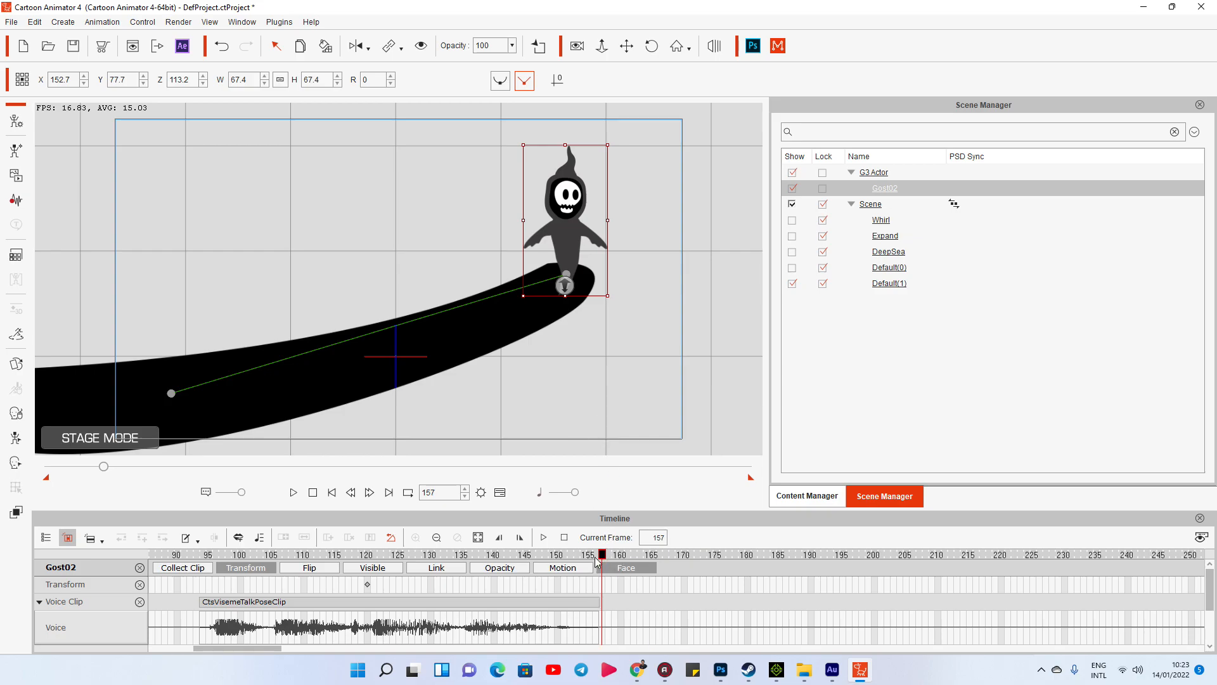
{"action": "left_click", "coordinate": [606, 589]}
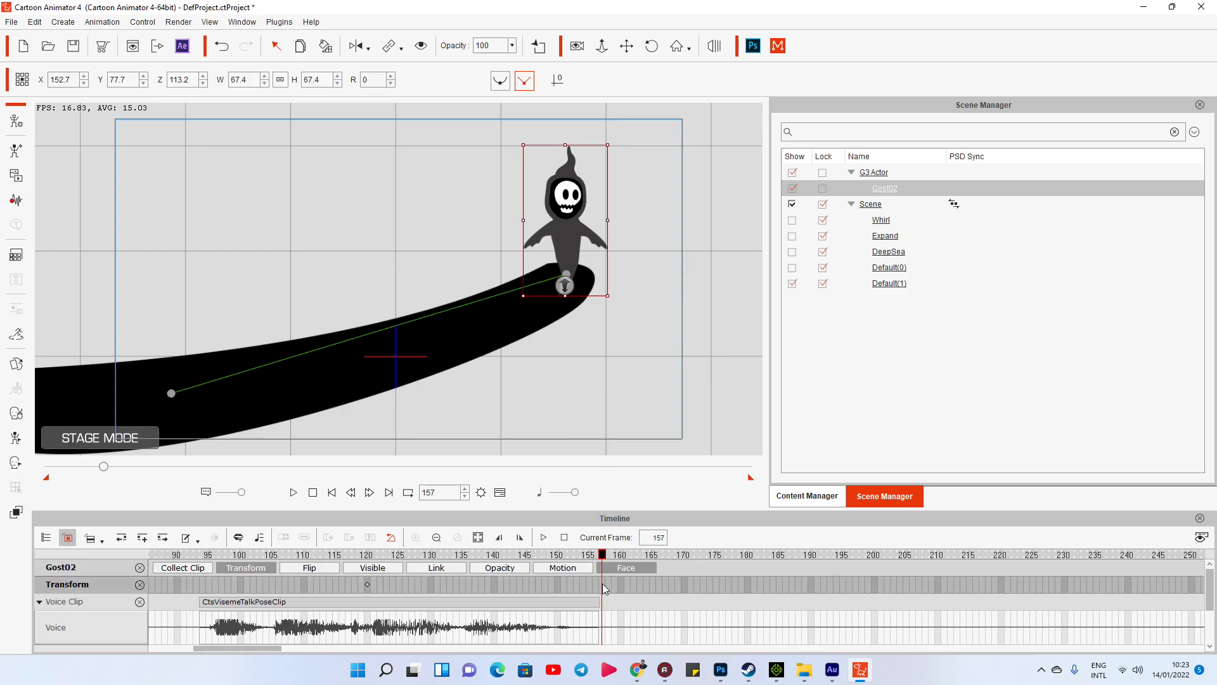
{"action": "left_click", "coordinate": [696, 557]}
{"action": "left_click", "coordinate": [706, 560]}
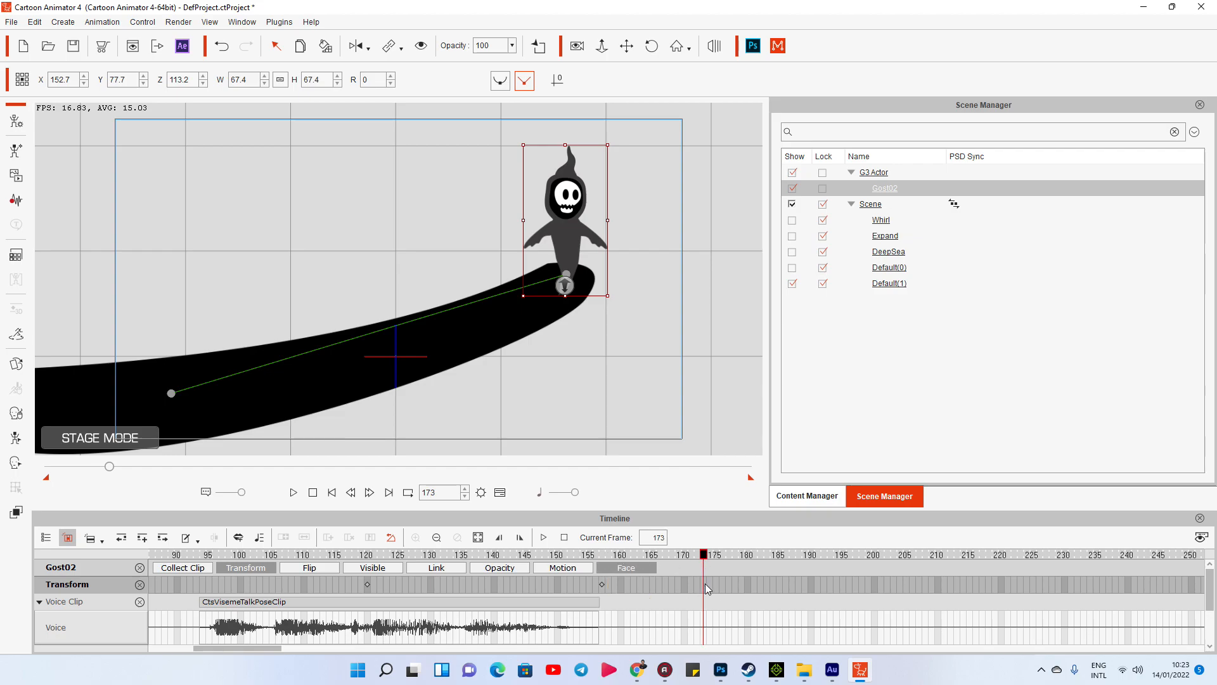
{"action": "left_click", "coordinate": [602, 584]}
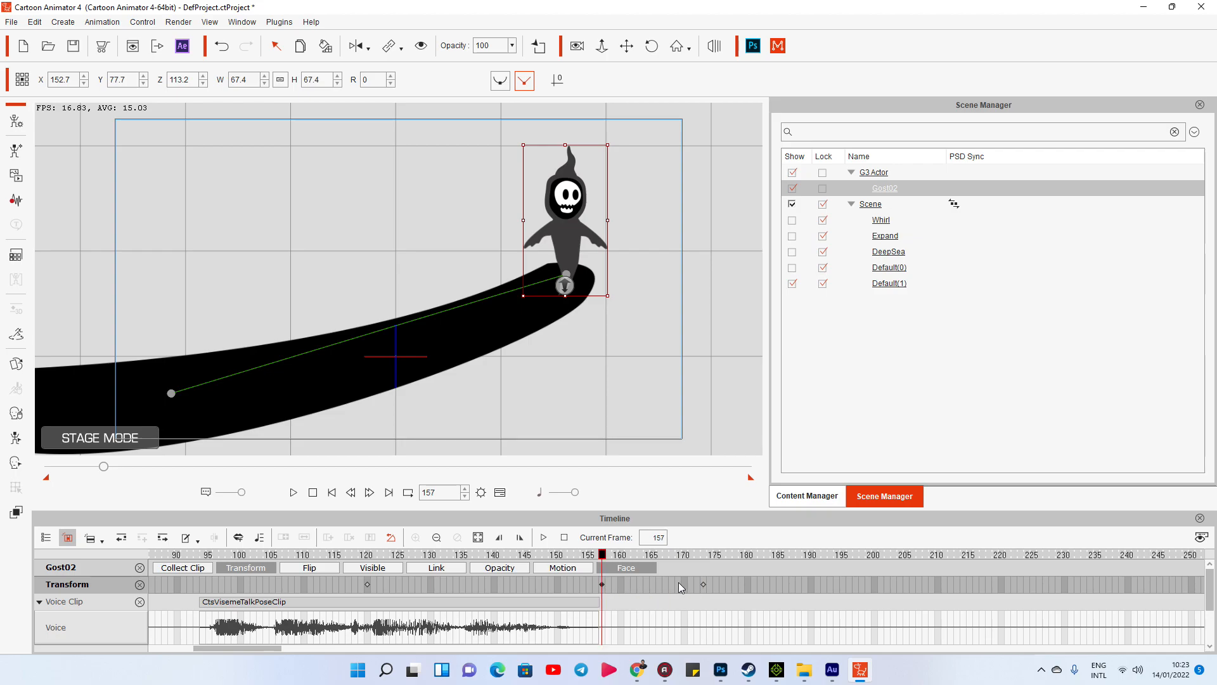
{"action": "left_click", "coordinate": [704, 584]}
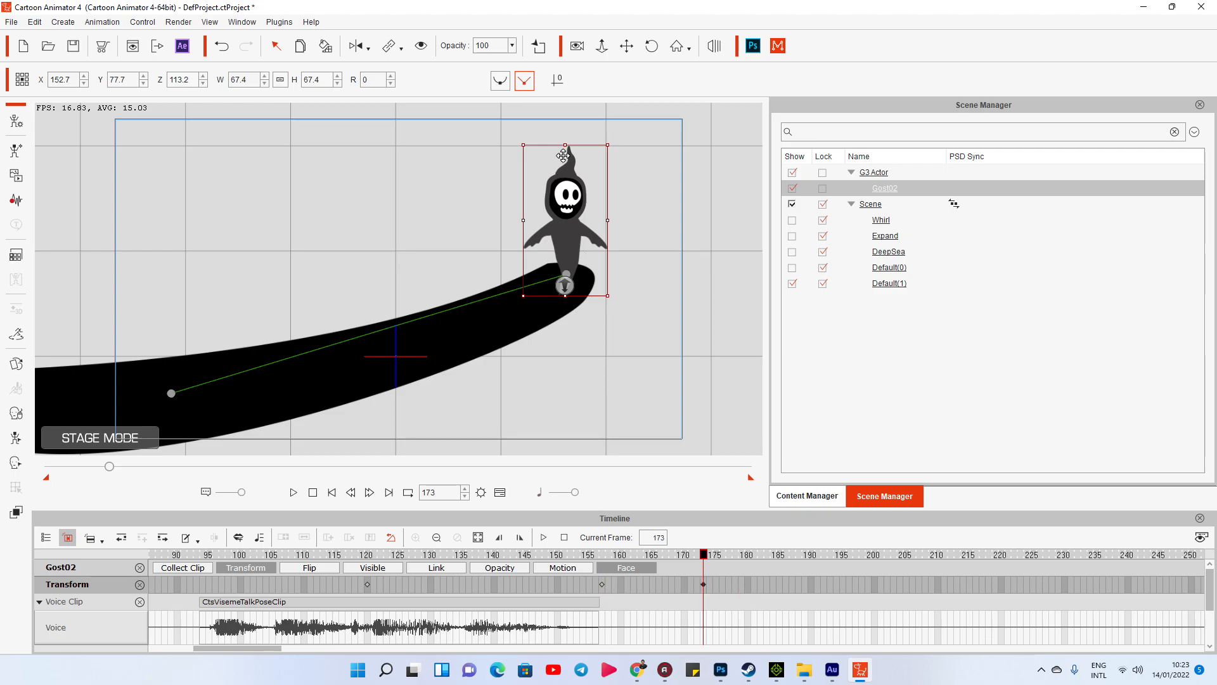
Fade the ghost out by setting its opacity to 0 at the frame 173 key and 100 at the frame 157 key.
{"action": "left_click", "coordinate": [511, 46]}
{"action": "left_click_drag", "start_coordinate": [522, 57], "coordinate": [423, 56]}
{"action": "left_click", "coordinate": [602, 584]}
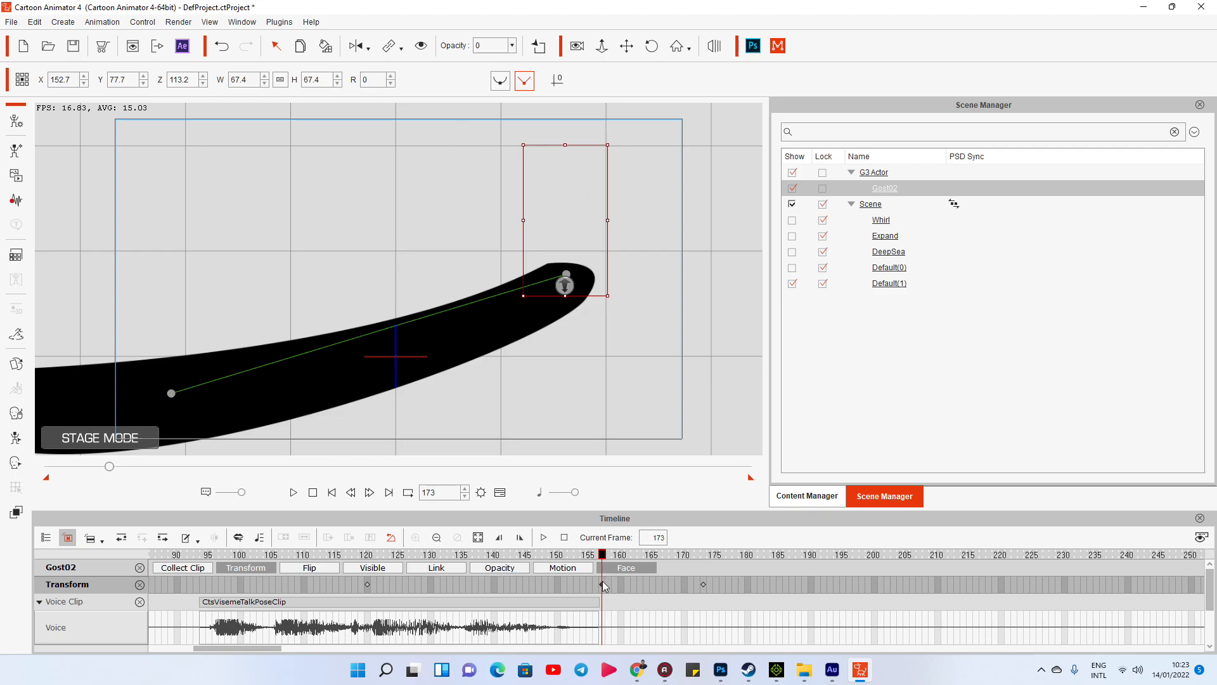
{"action": "left_click", "coordinate": [512, 45]}
{"action": "left_click_drag", "start_coordinate": [487, 57], "coordinate": [521, 57]}
Play the animation with the ghost's speech, replay the fade-out from the end of the voice clip, and return to frame 157.
{"action": "left_click", "coordinate": [297, 493]}
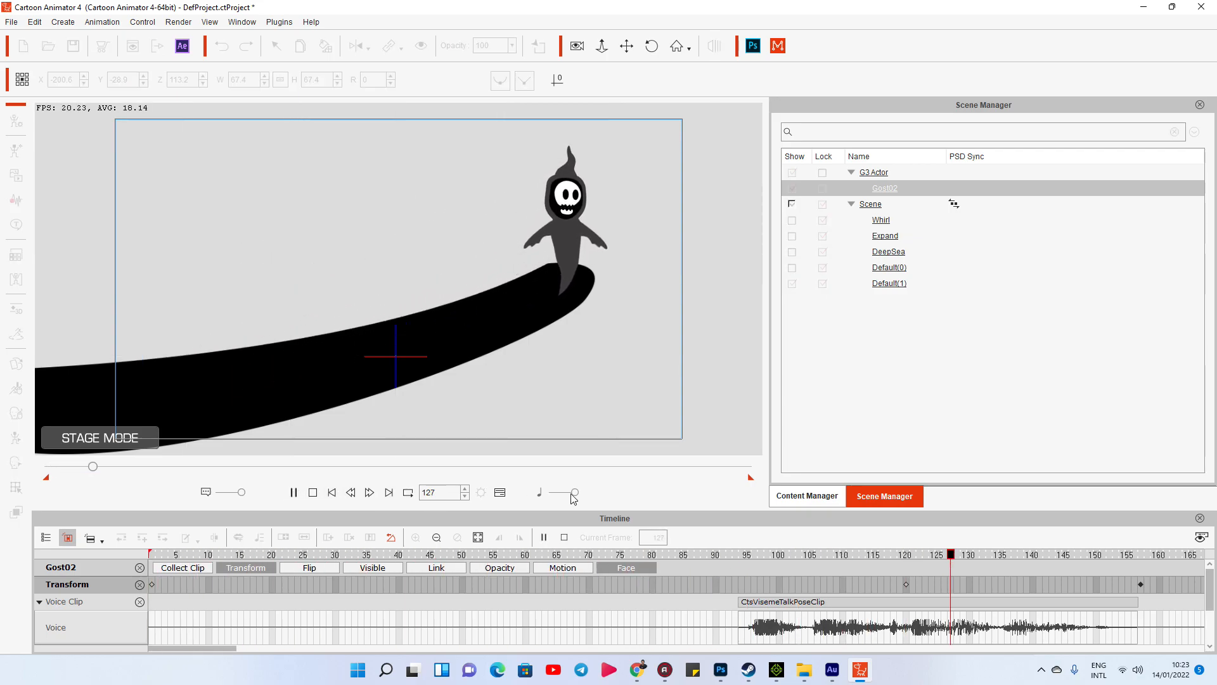
{"action": "left_click_drag", "start_coordinate": [300, 646], "coordinate": [274, 648]}
{"action": "left_click", "coordinate": [363, 555]}
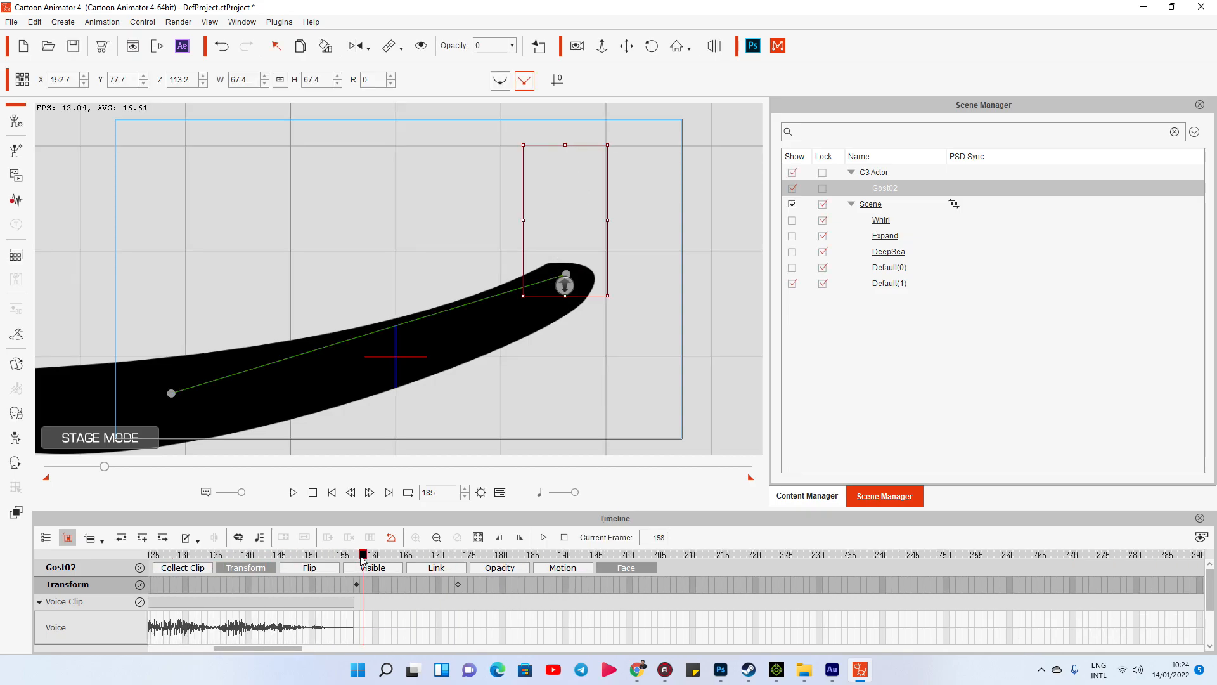
{"action": "key", "text": "space"}
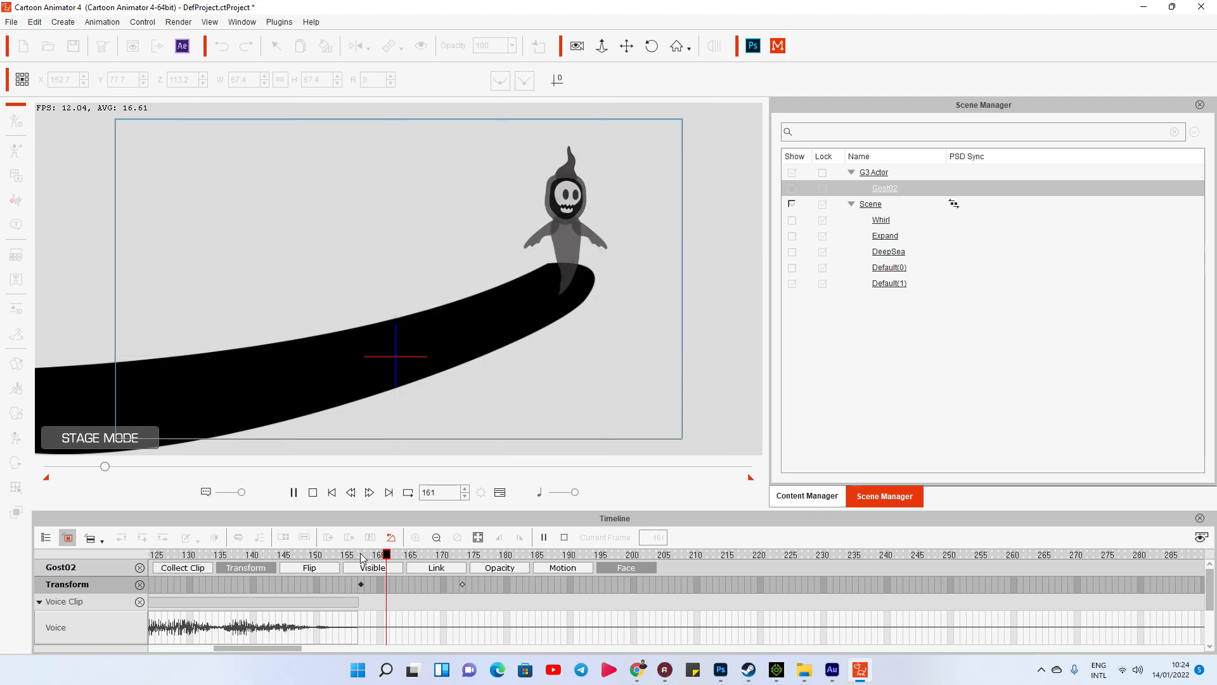
{"action": "left_click", "coordinate": [363, 557]}
Show the custom prop library and open its Props folder in File Explorer.
{"action": "left_click", "coordinate": [823, 496]}
{"action": "left_click", "coordinate": [782, 459]}
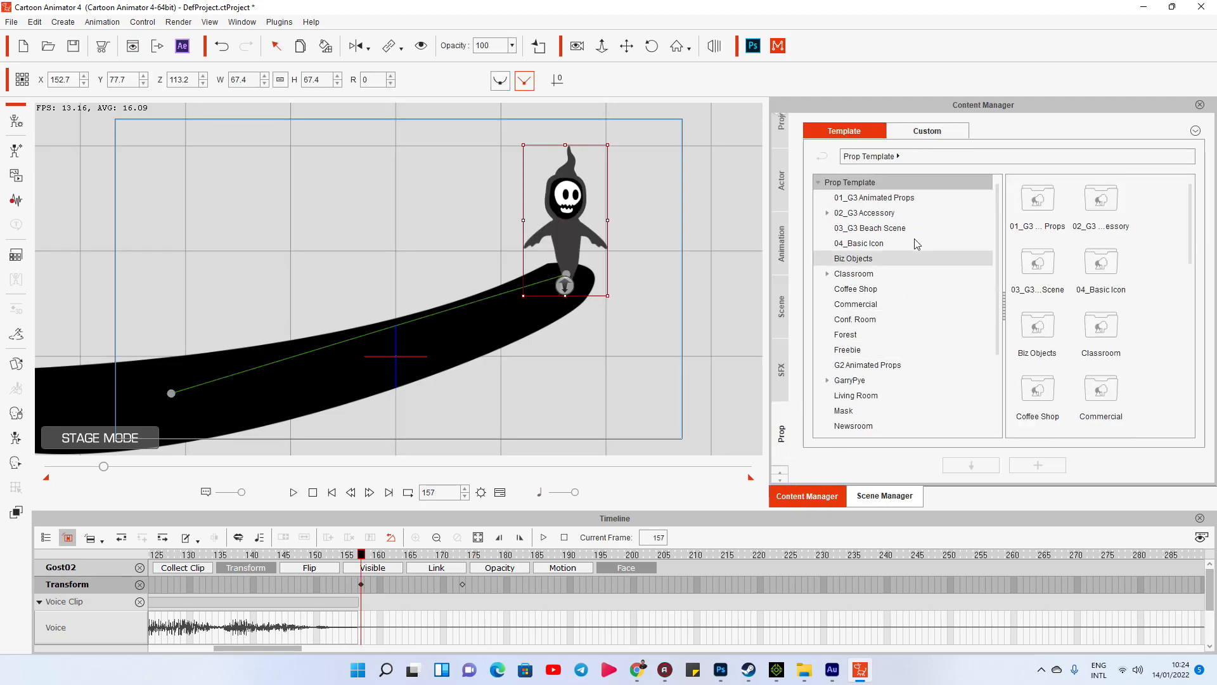
{"action": "left_click", "coordinate": [927, 131]}
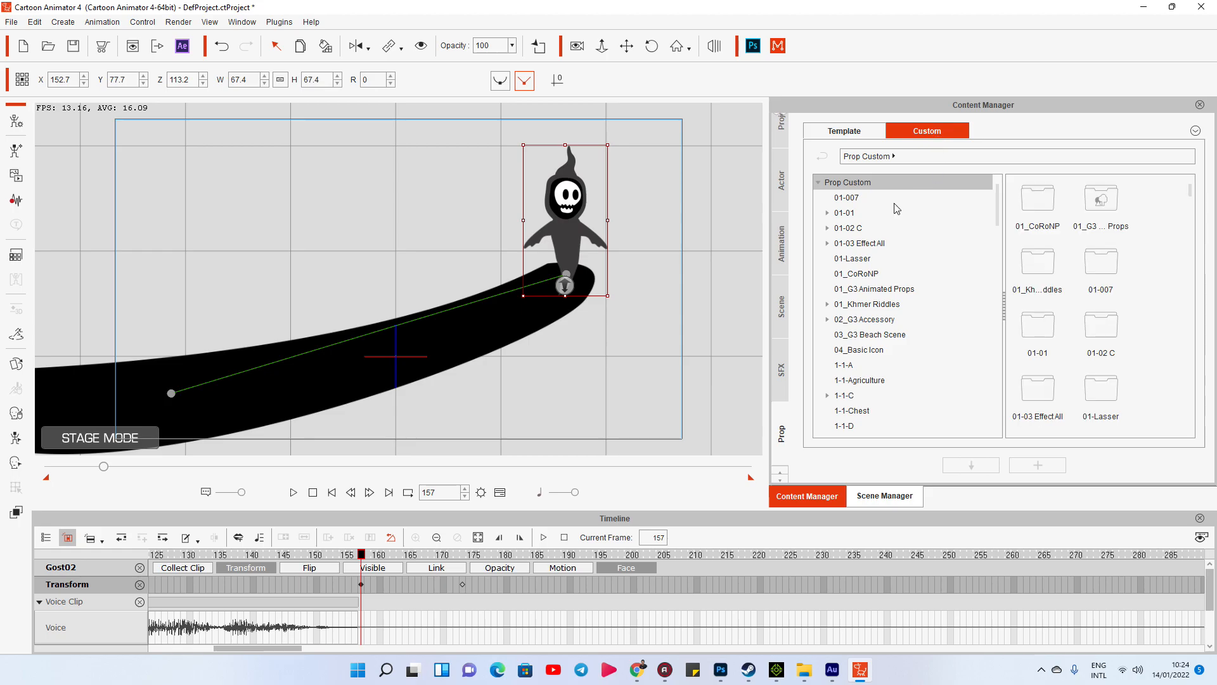
{"action": "right_click", "coordinate": [1149, 265]}
{"action": "left_click", "coordinate": [1129, 501]}
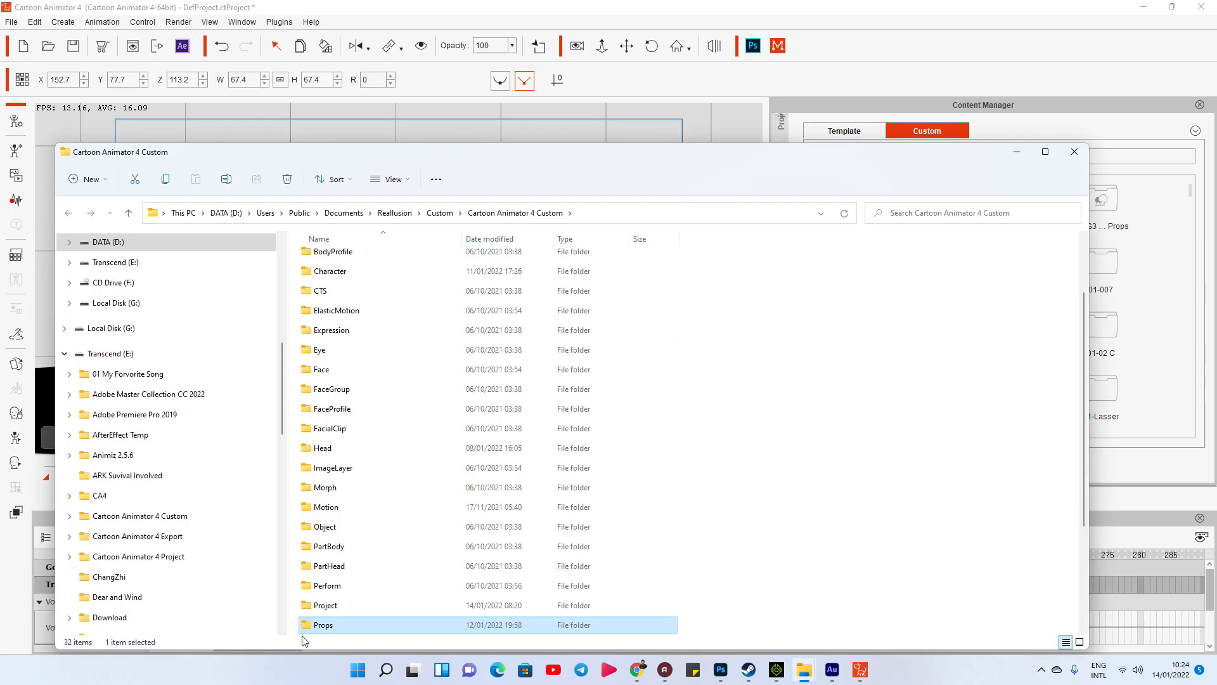
{"action": "double_click", "coordinate": [324, 627]}
Search the Props folder for "dna magic", then place the DNA prop over the ghost at a scale of 224.1.
{"action": "type", "text": "dn"}
{"action": "left_click", "coordinate": [909, 234]}
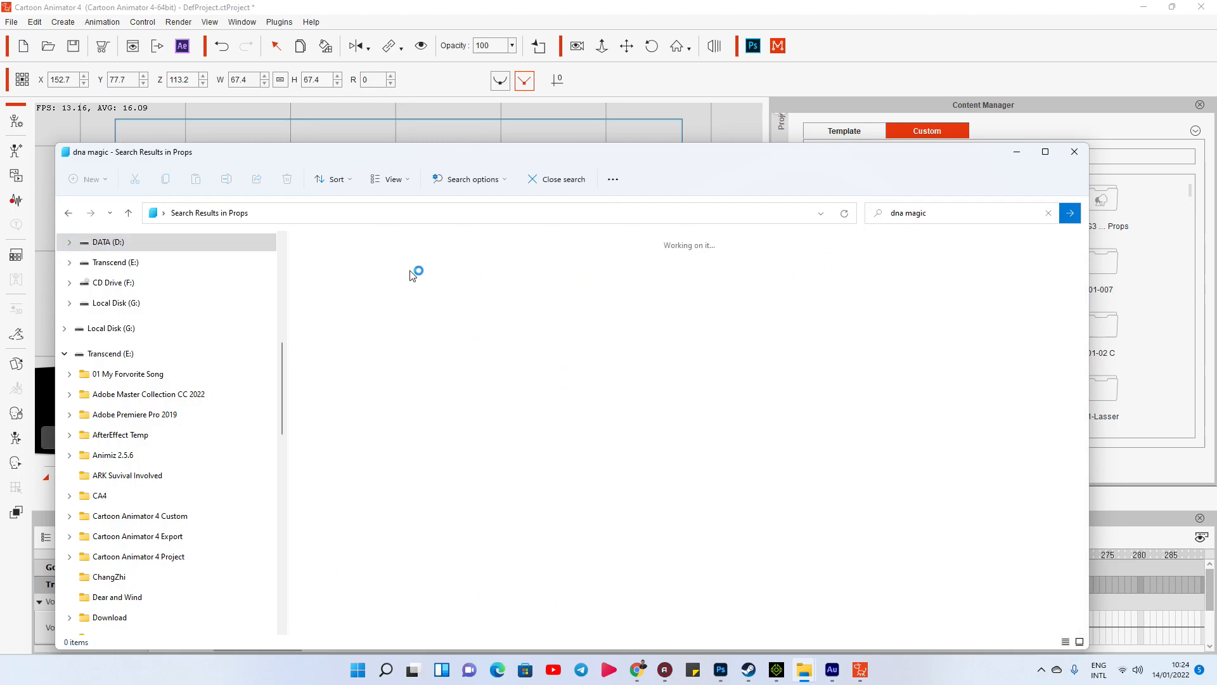
{"action": "left_click_drag", "start_coordinate": [389, 256], "coordinate": [549, 278]}
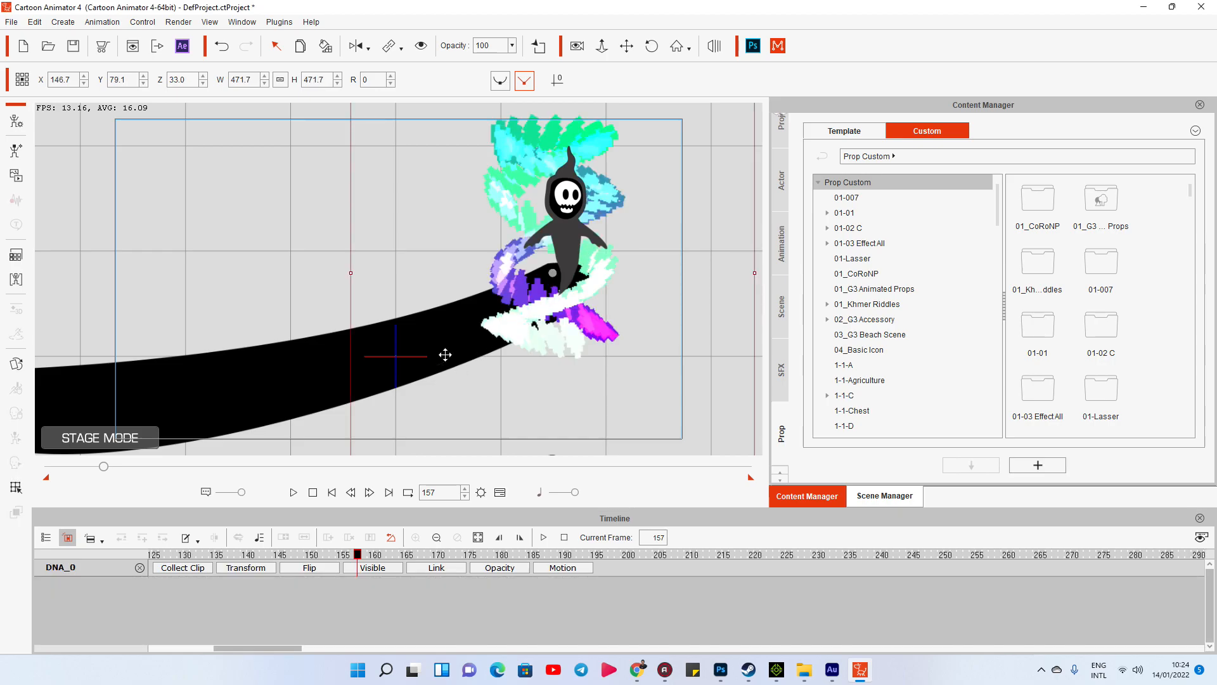
{"action": "left_click_drag", "start_coordinate": [509, 405], "coordinate": [466, 272]}
{"action": "left_click_drag", "start_coordinate": [360, 174], "coordinate": [566, 352]}
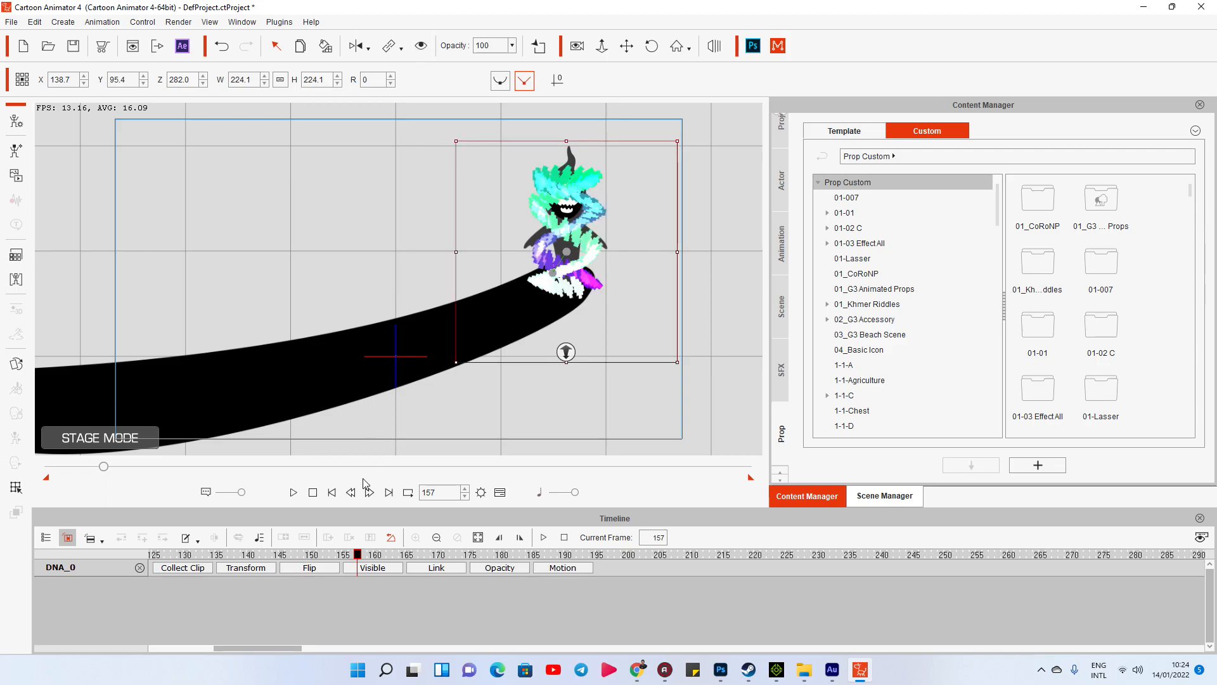
Hide the DNA prop at the first frame and show its Visible track, leaving it visible from frame 157 on.
{"action": "key", "text": "Home"}
{"action": "left_click", "coordinate": [422, 47]}
{"action": "left_click", "coordinate": [382, 569]}
{"action": "key", "text": "End"}
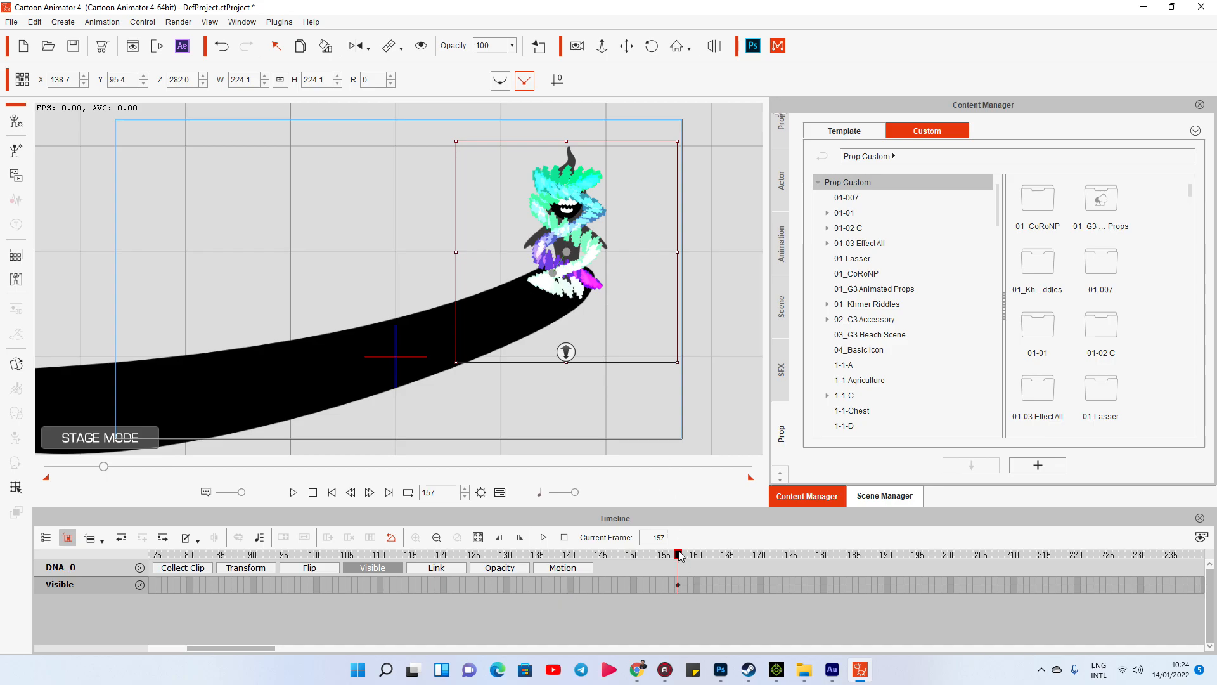
Fade out the DNA prop by setting its opacity to 0 at frame 176 and 100 at frame 170.
{"action": "left_click", "coordinate": [511, 47]}
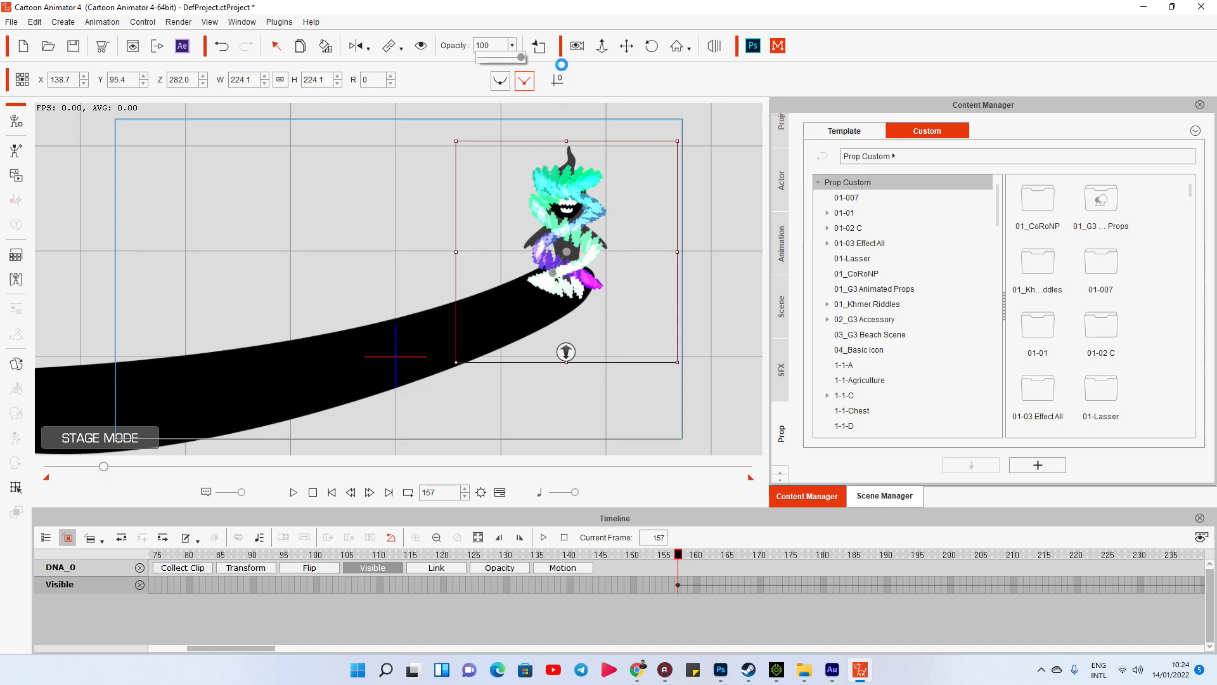
{"action": "left_click_drag", "start_coordinate": [678, 556], "coordinate": [793, 560]}
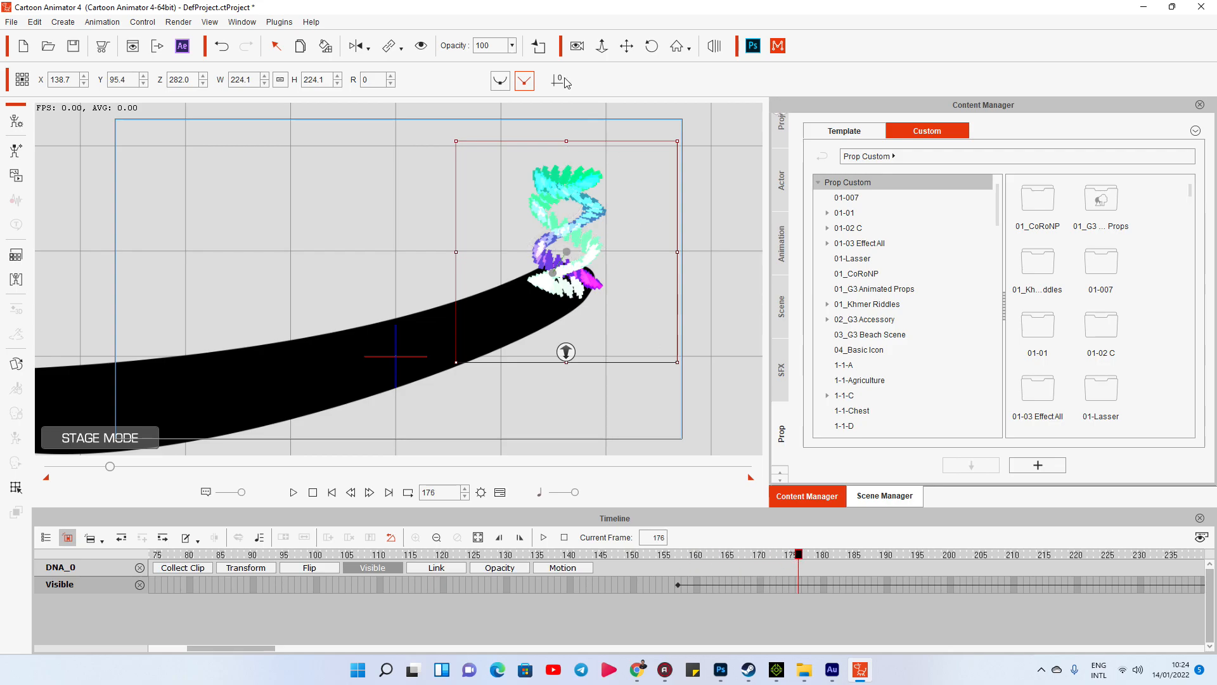
{"action": "left_click", "coordinate": [512, 46]}
{"action": "left_click_drag", "start_coordinate": [519, 58], "coordinate": [461, 61]}
{"action": "left_click_drag", "start_coordinate": [801, 556], "coordinate": [760, 558]}
{"action": "left_click", "coordinate": [512, 46]}
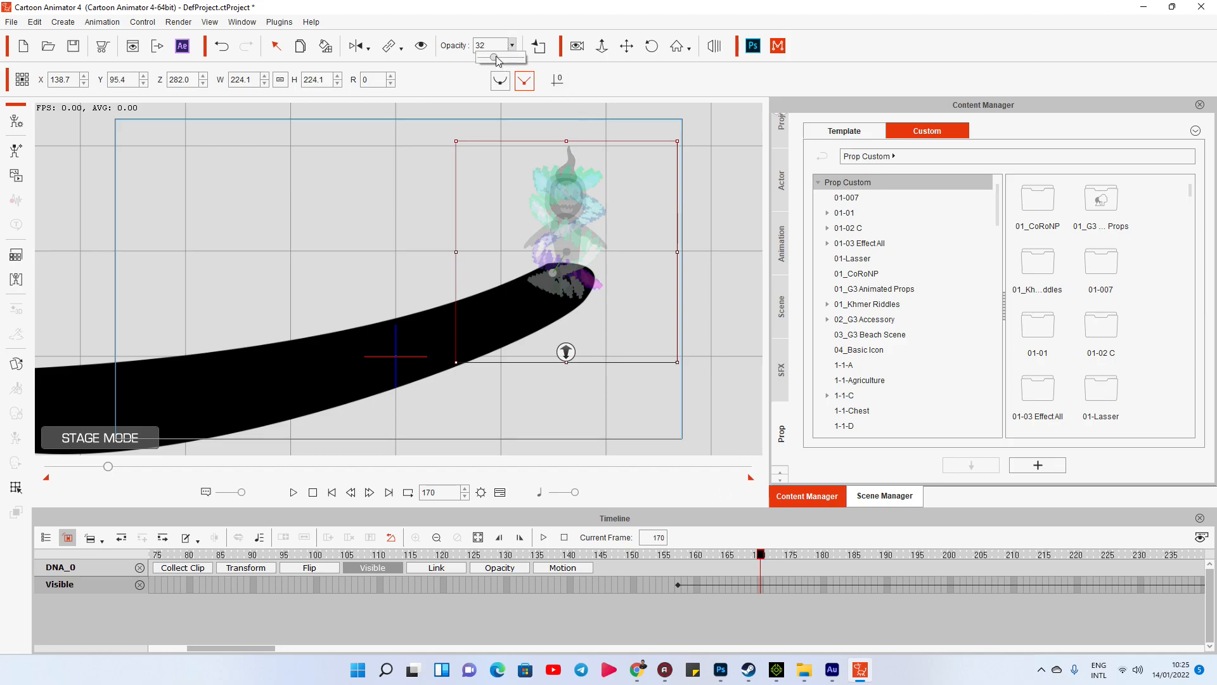
{"action": "left_click_drag", "start_coordinate": [492, 58], "coordinate": [579, 70]}
Play the ghost's disappearance with the DNA effect several times, restarting from earlier frames.
{"action": "key", "text": "space"}
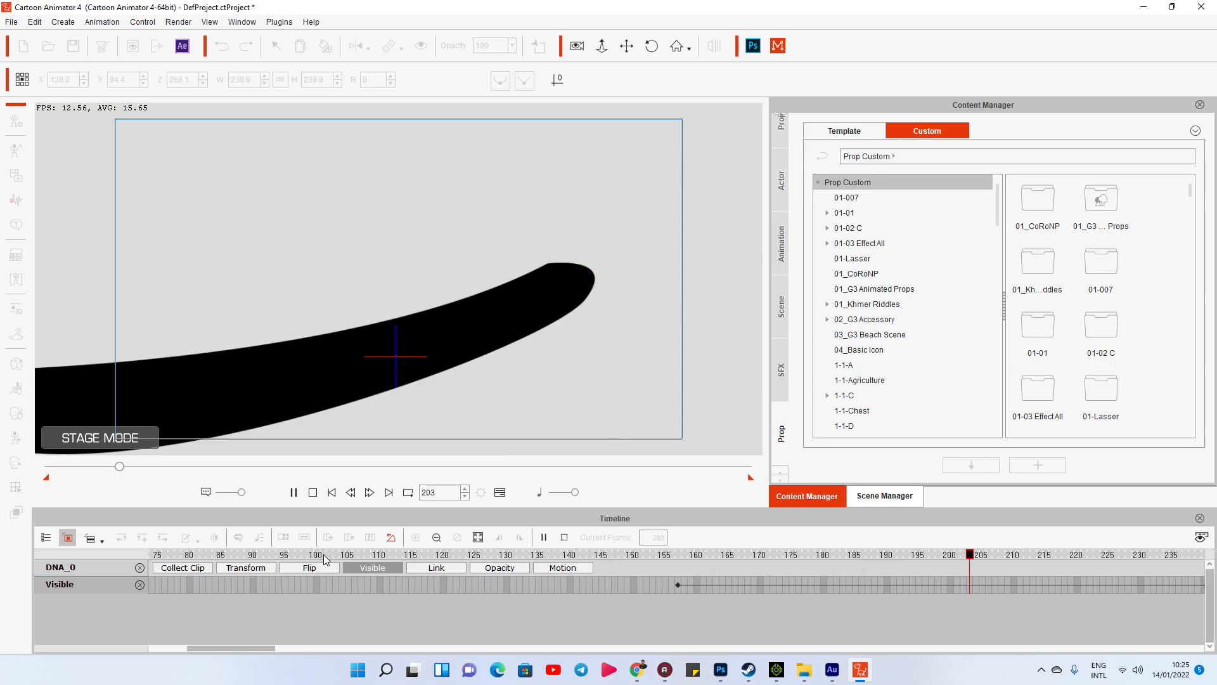
{"action": "left_click", "coordinate": [284, 555]}
{"action": "key", "text": "space"}
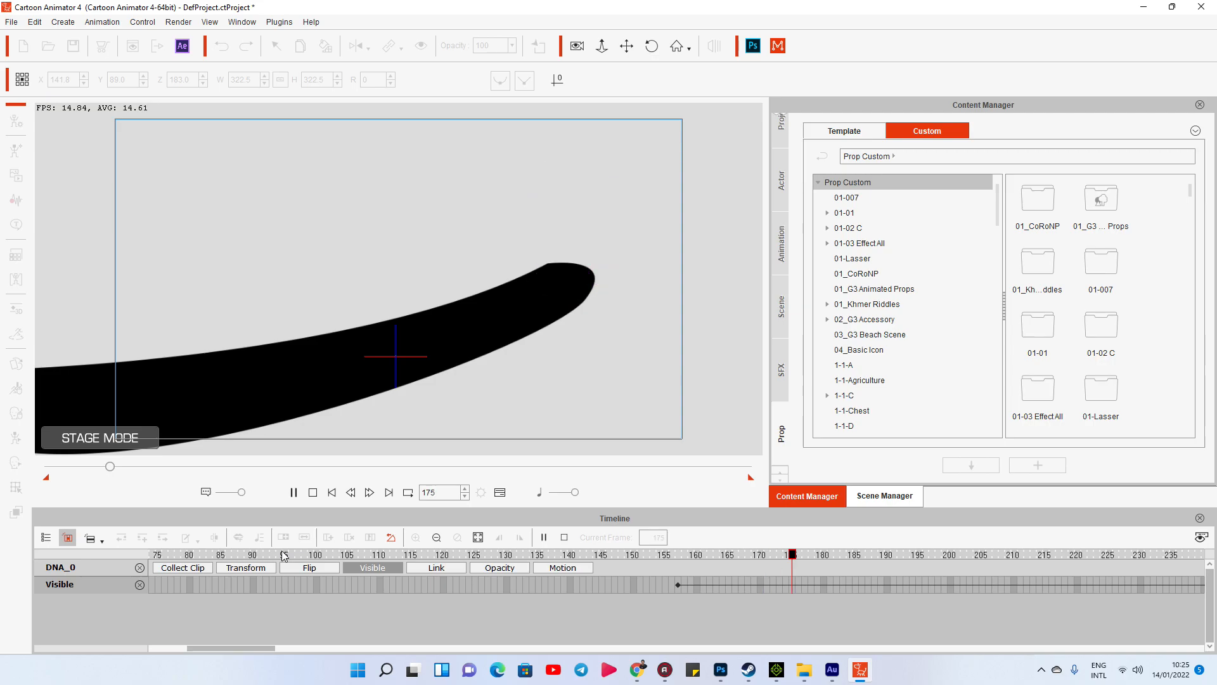
{"action": "left_click", "coordinate": [679, 556]}
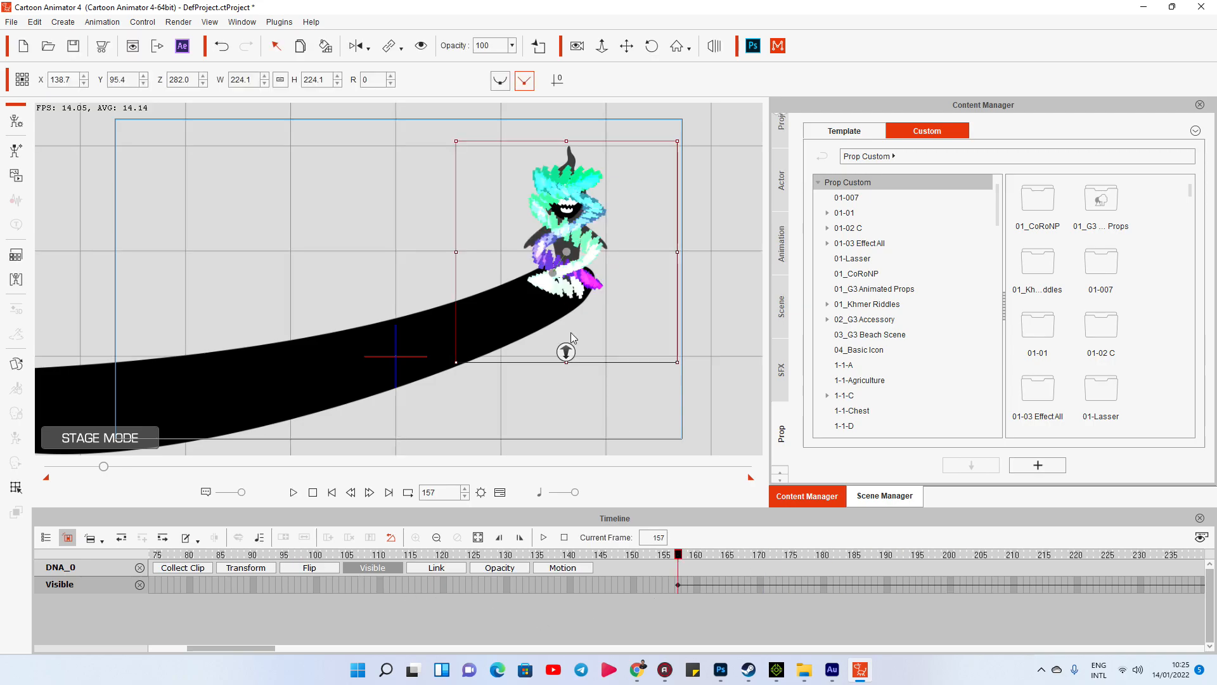
{"action": "right_click", "coordinate": [574, 226]}
{"action": "key", "text": "space"}
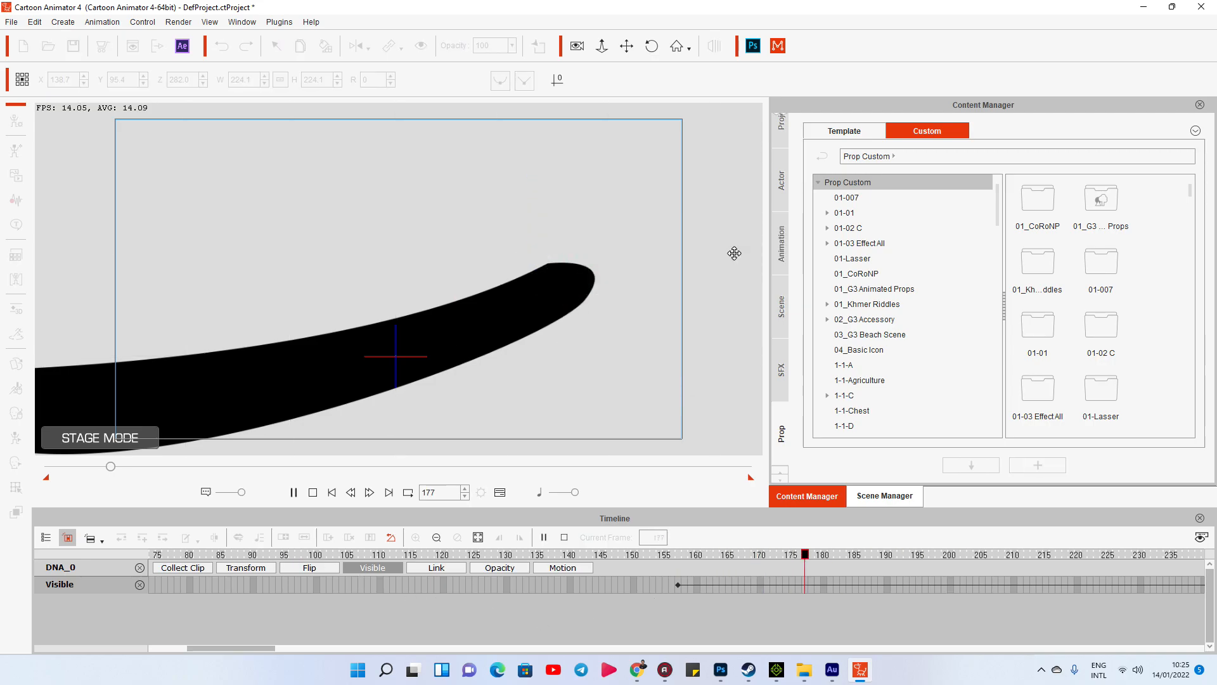
{"action": "left_click", "coordinate": [337, 557]}
{"action": "key", "text": "space"}
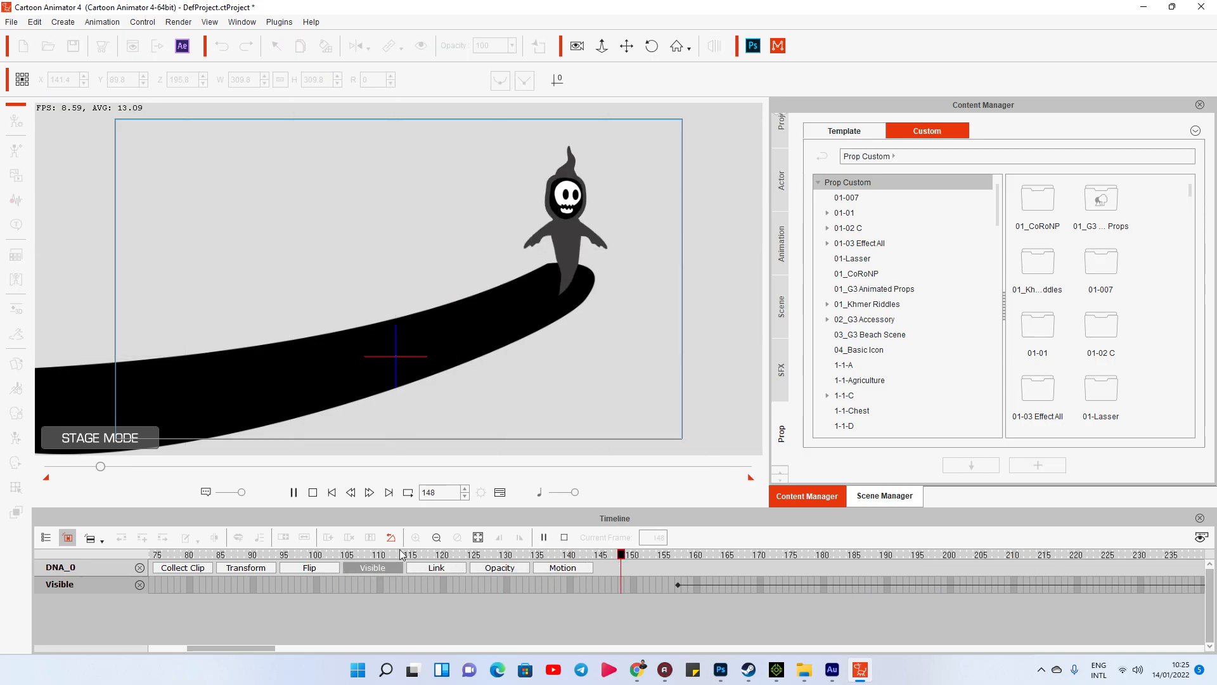
At frame 152, add the Screech sound effect from the Special FX sound templates.
{"action": "left_click", "coordinate": [647, 555]}
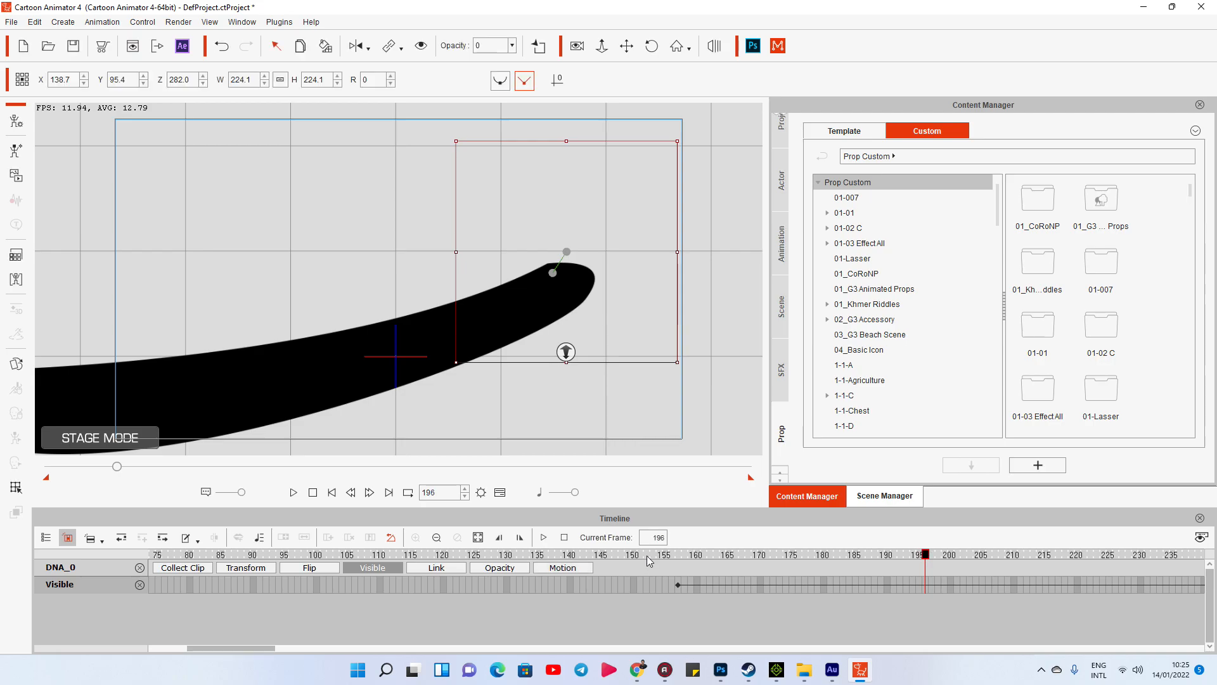
{"action": "left_click", "coordinate": [783, 374]}
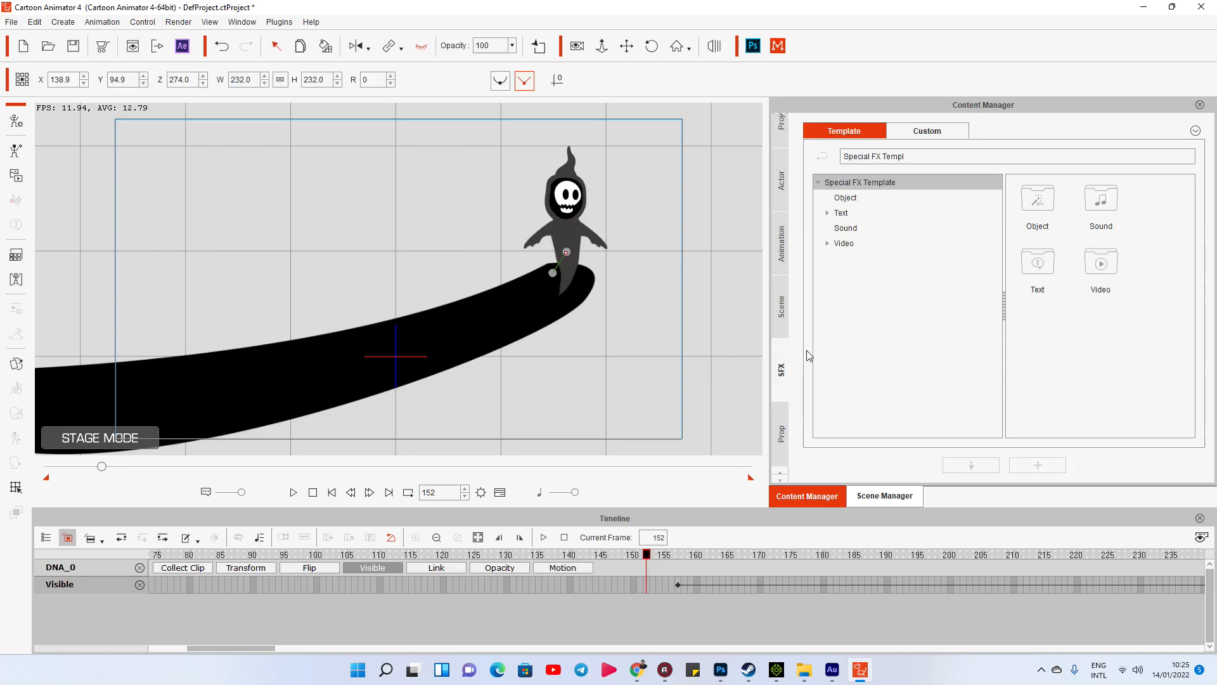
{"action": "left_click", "coordinate": [846, 228]}
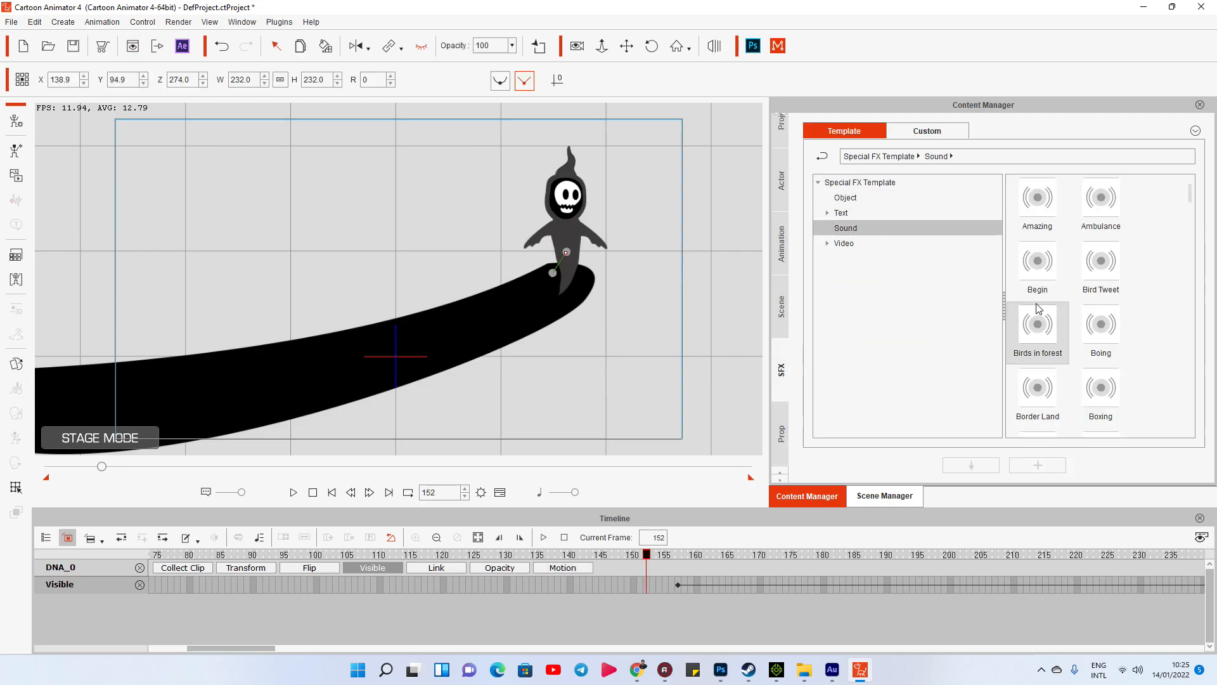
{"action": "left_click_drag", "start_coordinate": [1190, 203], "coordinate": [1190, 235]}
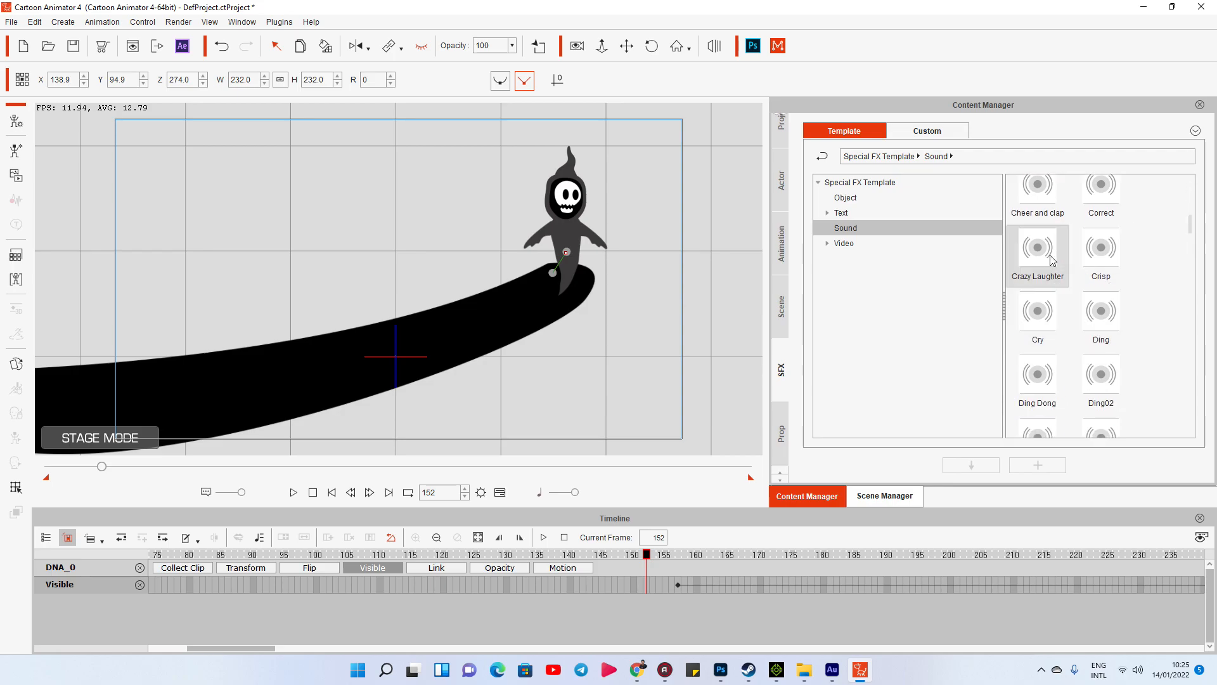
{"action": "scroll", "coordinate": [1104, 388], "scroll_direction": "down", "scroll_amount": 5}
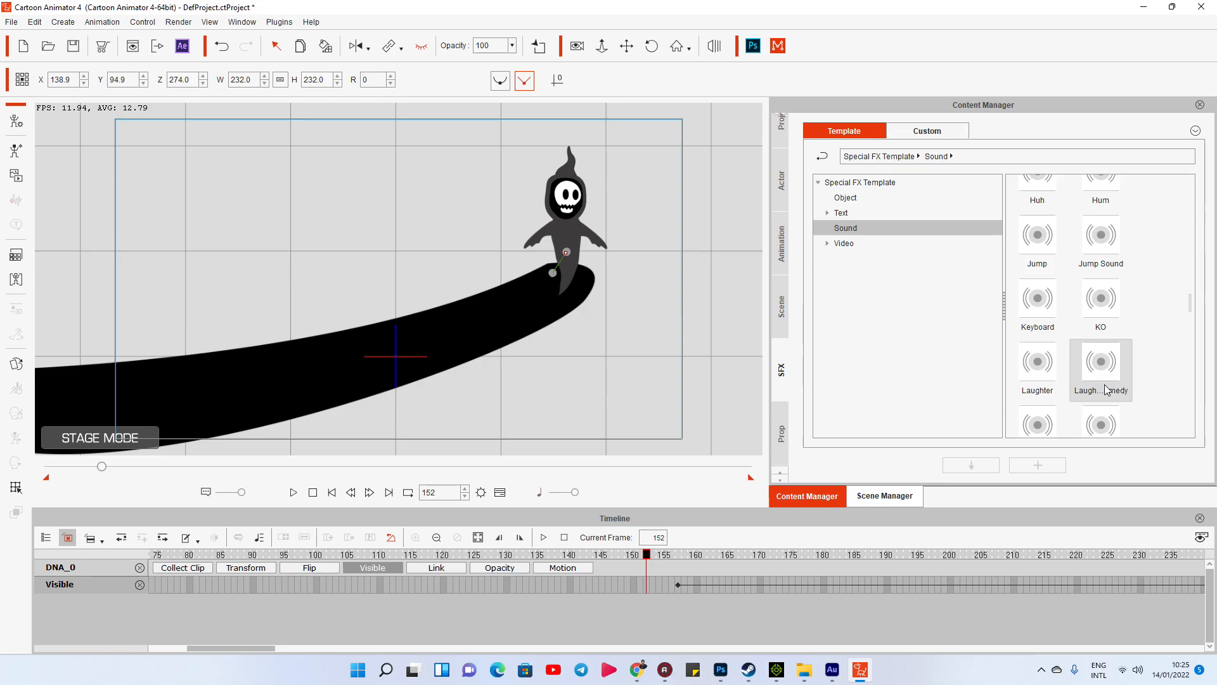
{"action": "scroll", "coordinate": [1071, 375], "scroll_direction": "down", "scroll_amount": 5}
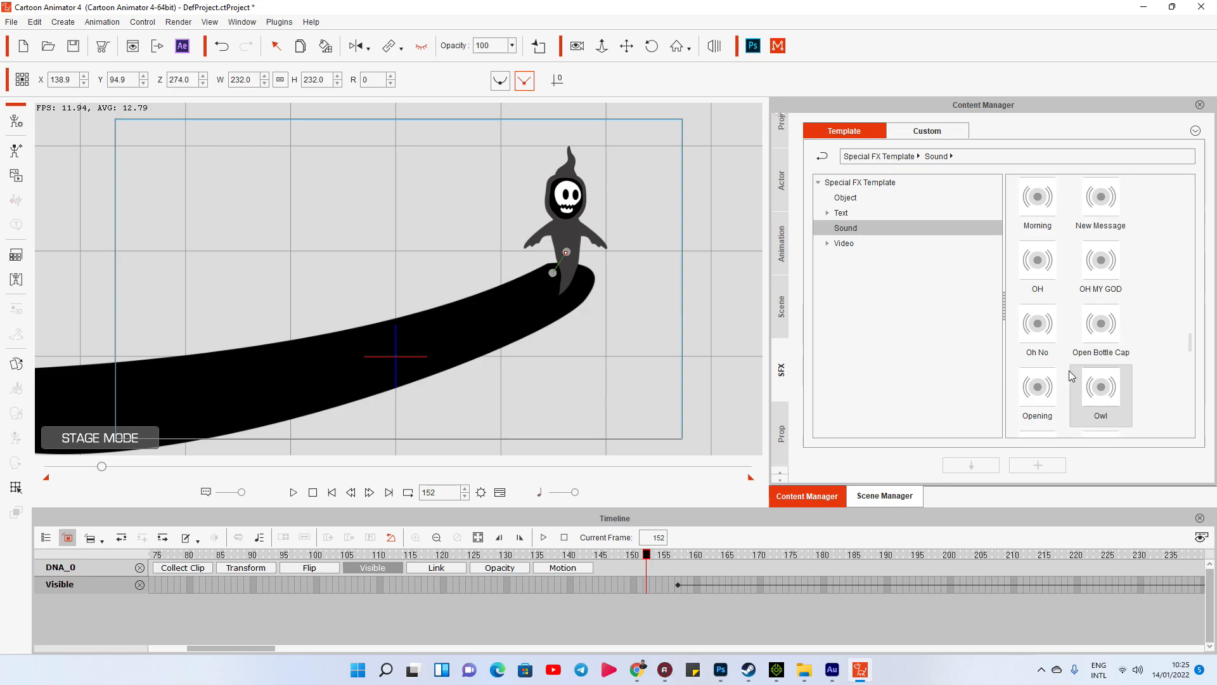
{"action": "scroll", "coordinate": [1069, 371], "scroll_direction": "down", "scroll_amount": 5}
{"action": "left_click", "coordinate": [1103, 223]}
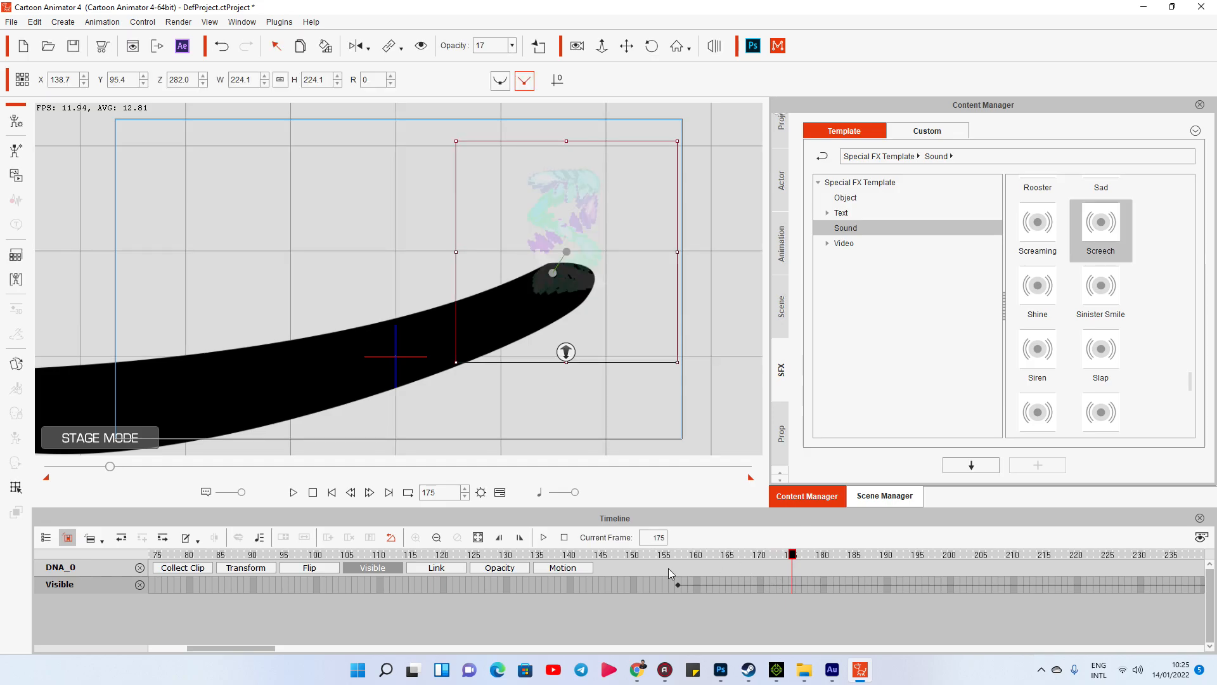
Show the project's Sound FX1 track in the timeline and delete the Screech clip from it.
{"action": "left_click", "coordinate": [46, 537]}
{"action": "left_click", "coordinate": [78, 543]}
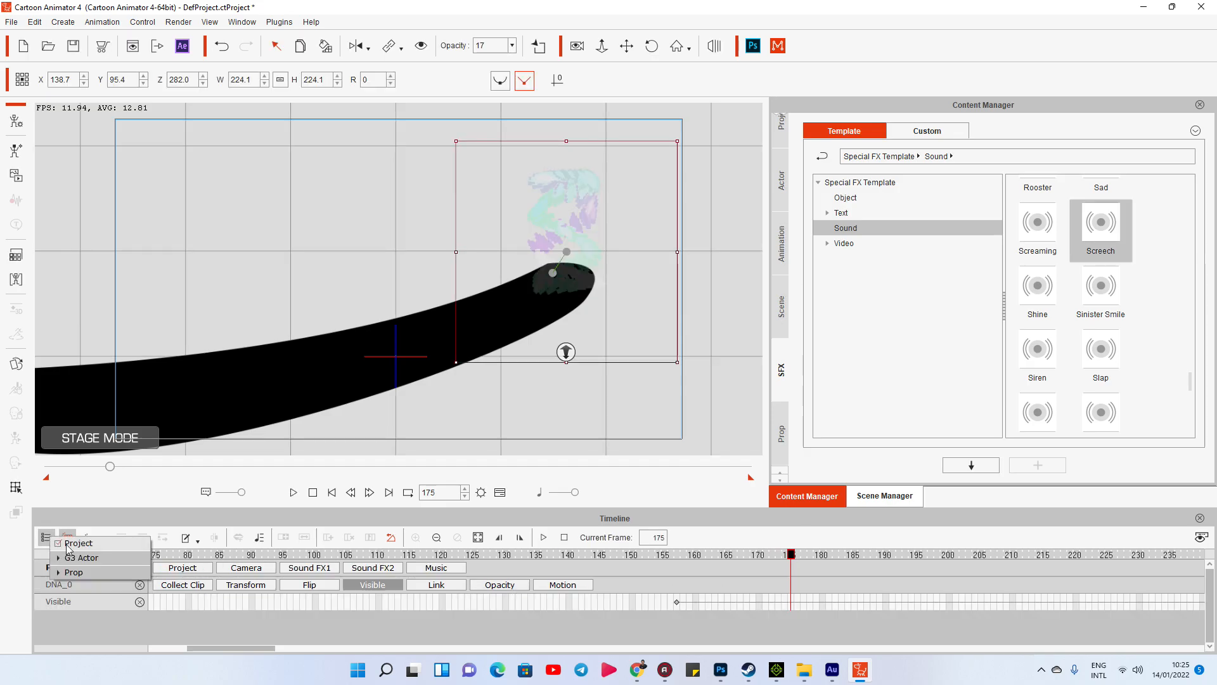
{"action": "left_click", "coordinate": [324, 569]}
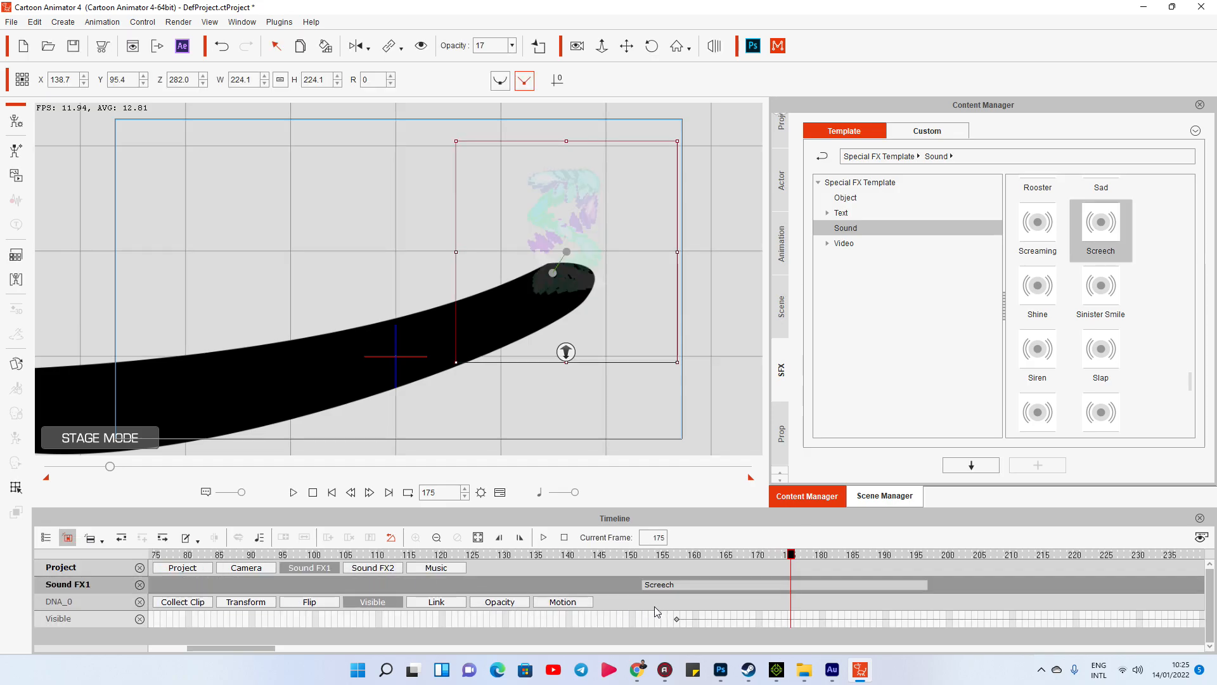
{"action": "left_click", "coordinate": [653, 587]}
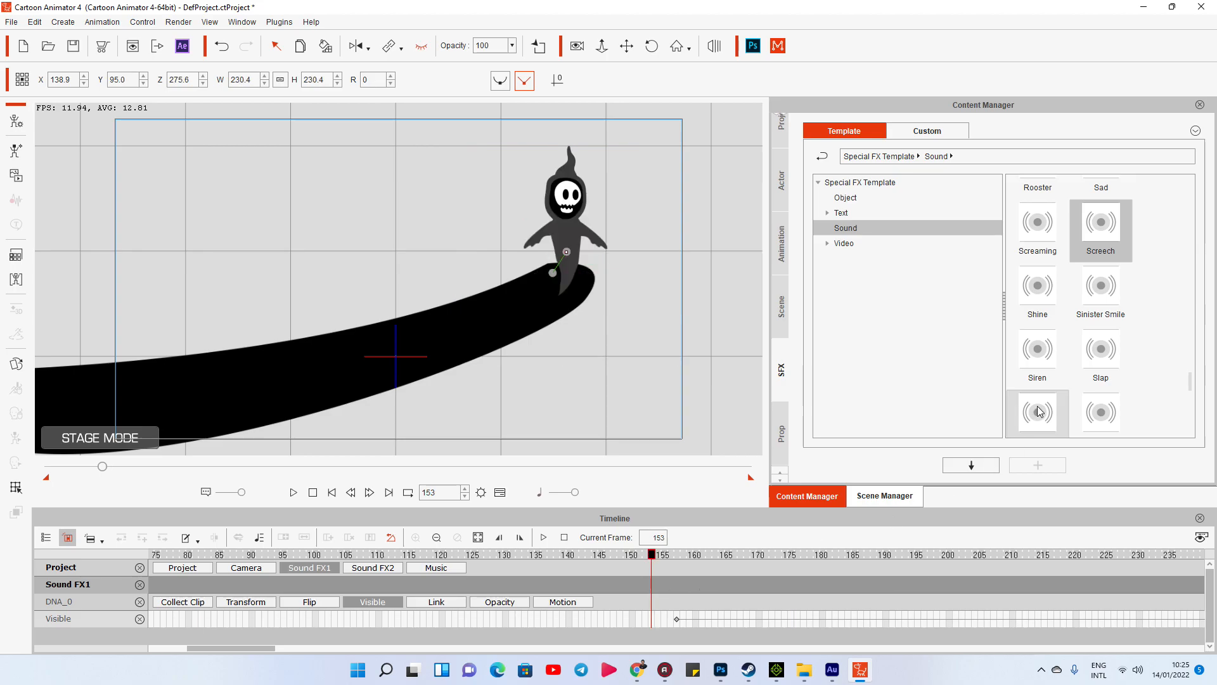
Try the Whip sound effect at frame 153 and the What sound effect at frame 173, playing each one.
{"action": "scroll", "coordinate": [1058, 375], "scroll_direction": "down", "scroll_amount": 5}
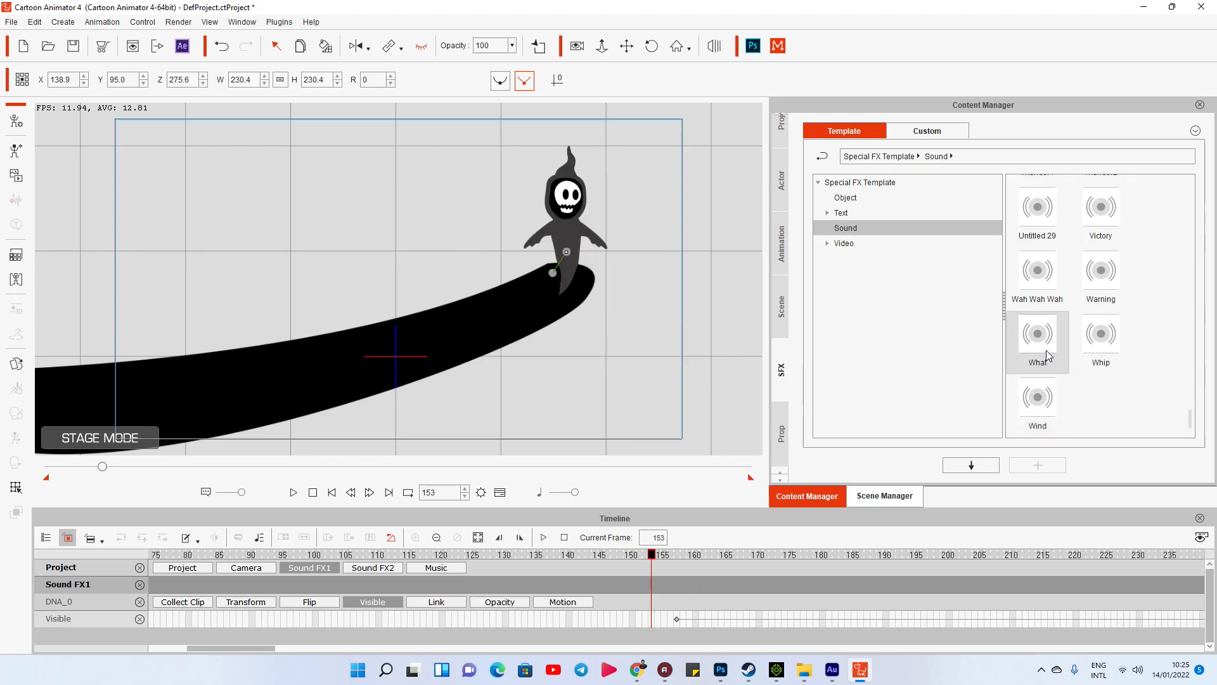
{"action": "double_click", "coordinate": [1103, 344]}
{"action": "key", "text": "space"}
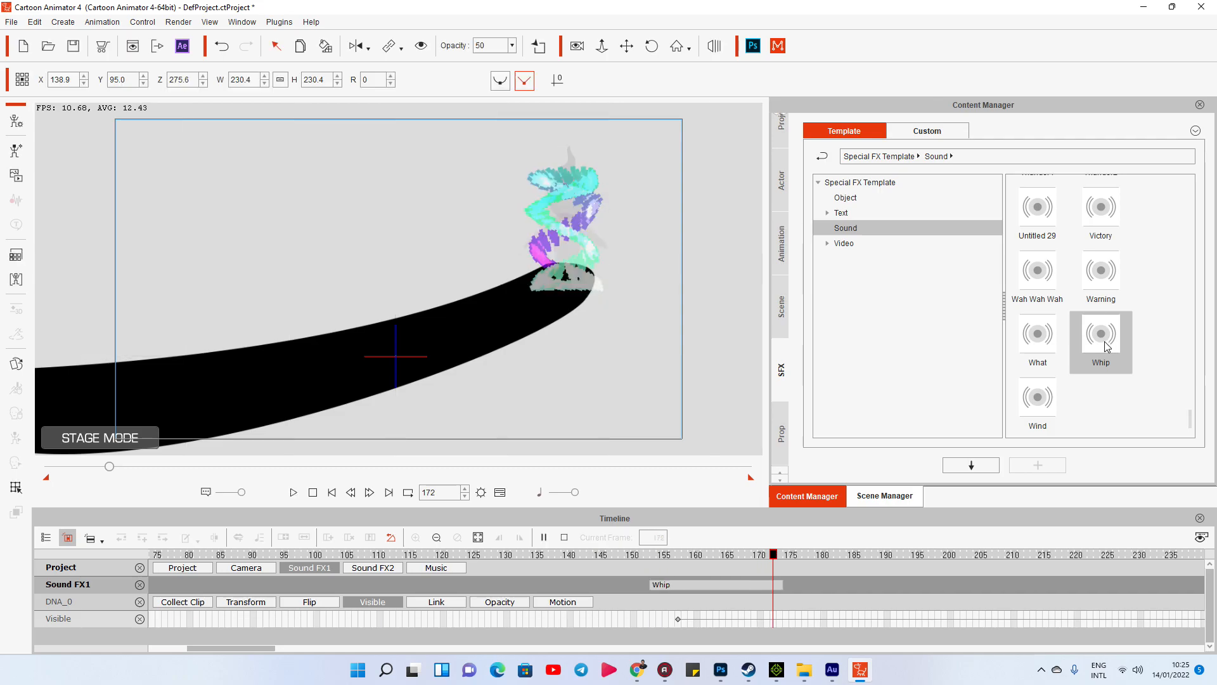
{"action": "key", "text": "space"}
{"action": "double_click", "coordinate": [1036, 341]}
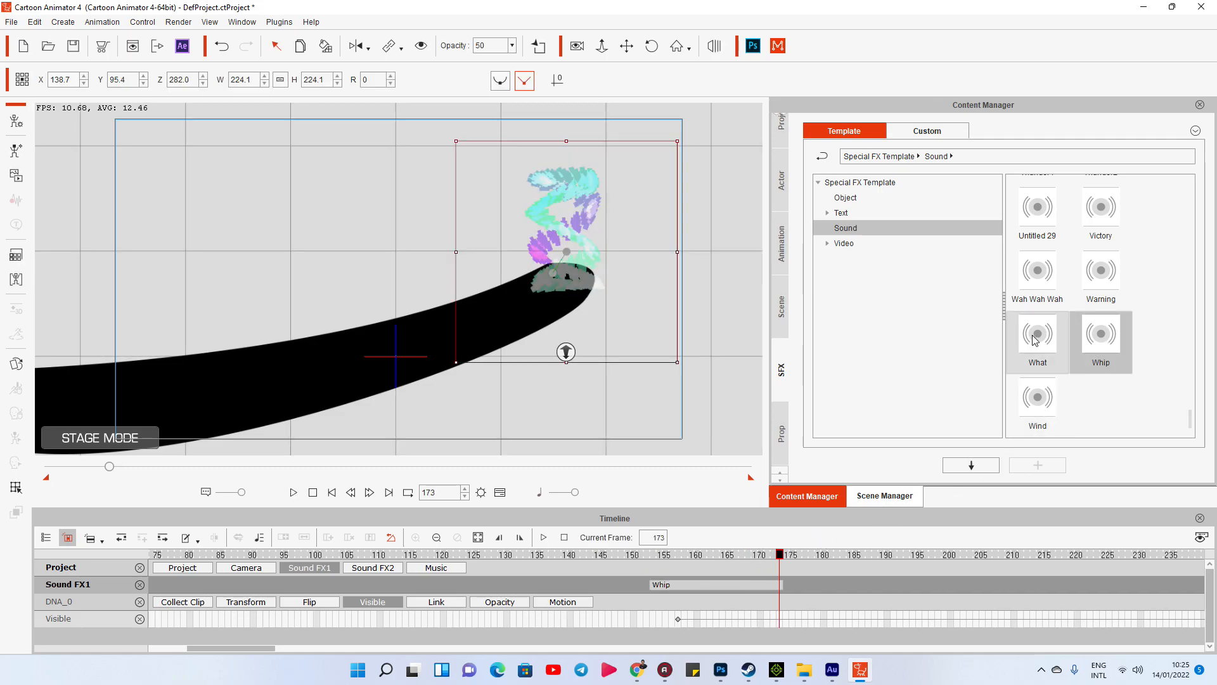
{"action": "key", "text": "space"}
{"action": "key", "text": "space"}
{"action": "left_click", "coordinate": [843, 594]}
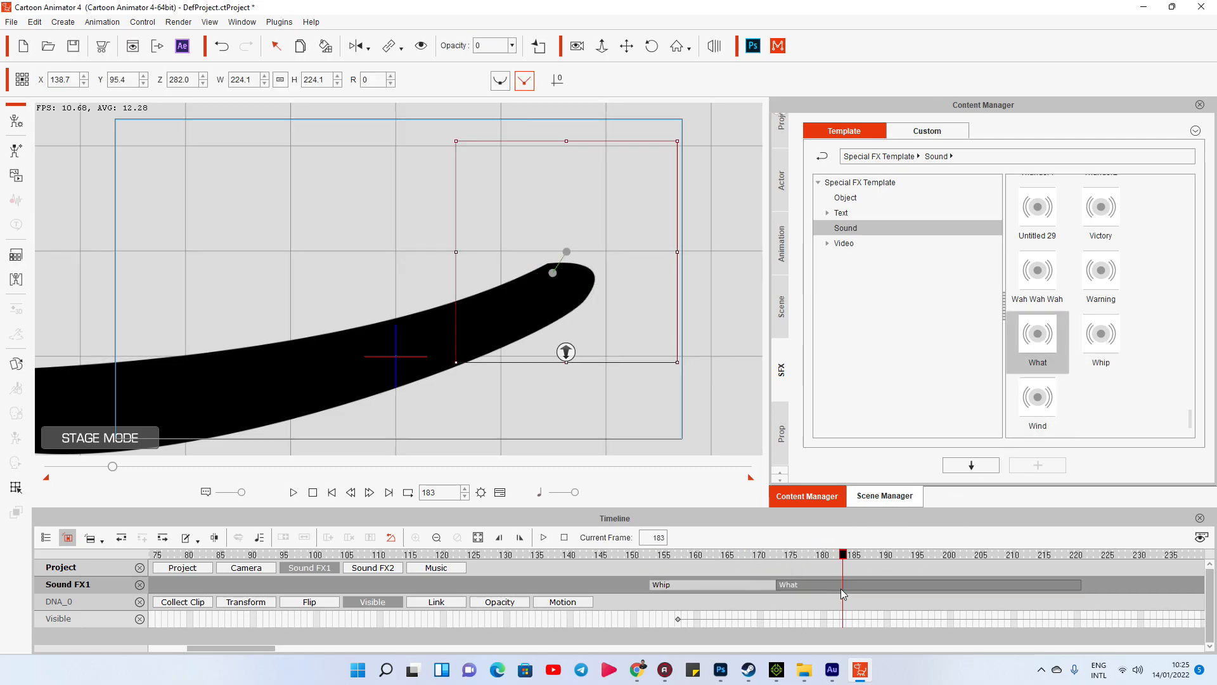
Undo the addition of the What and Whip sound clips.
{"action": "key", "text": "ctrl+z"}
{"action": "key", "text": "ctrl+z"}
{"action": "key", "text": "ctrl+z"}
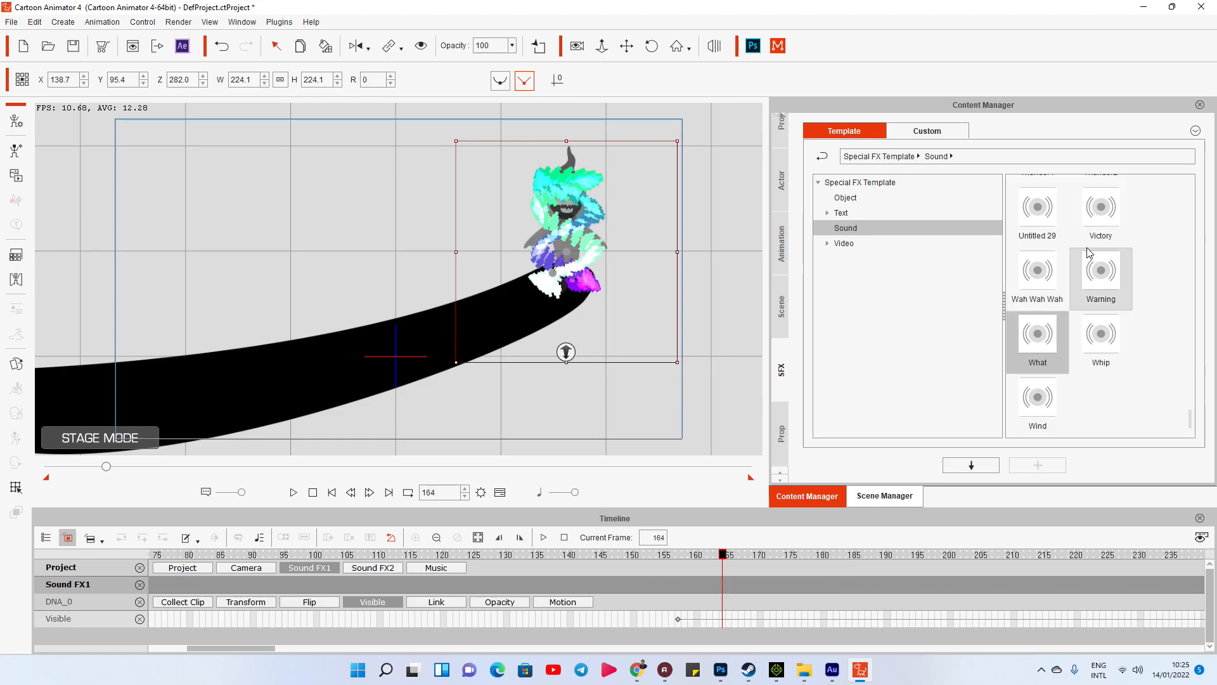
Add the Shine sound effect to the Sound FX1 track and move its clip to start at about frame 155.
{"action": "scroll", "coordinate": [1091, 317], "scroll_direction": "up", "scroll_amount": 5}
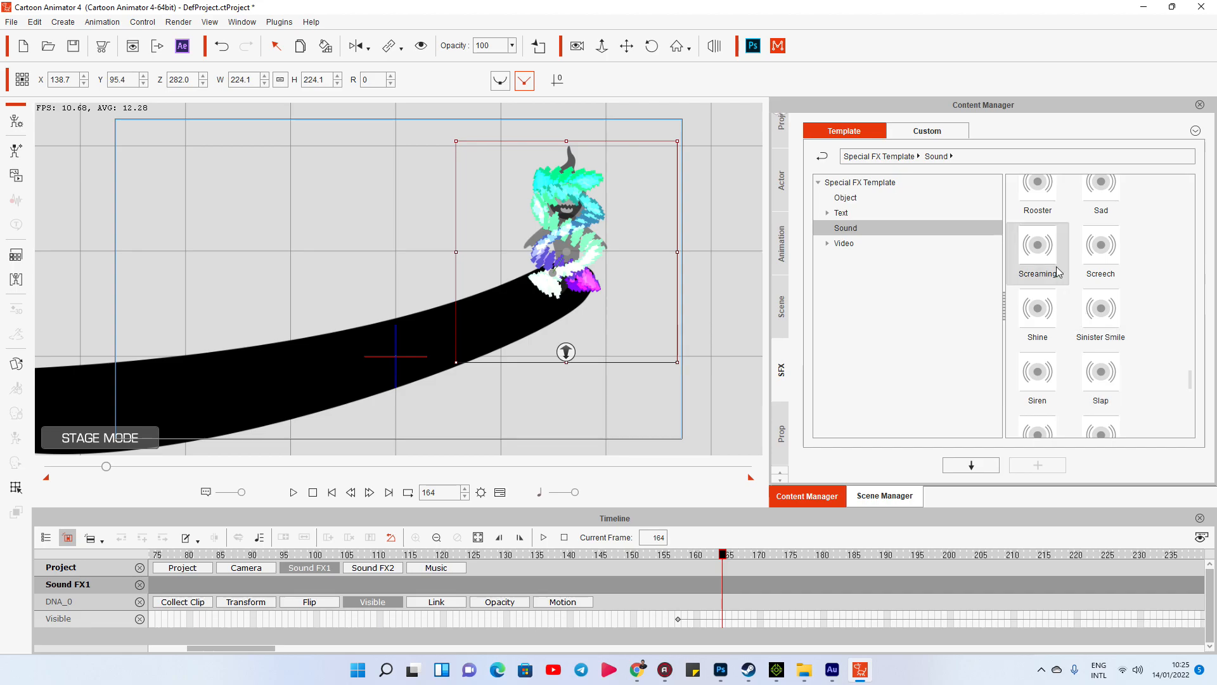
{"action": "double_click", "coordinate": [1045, 328]}
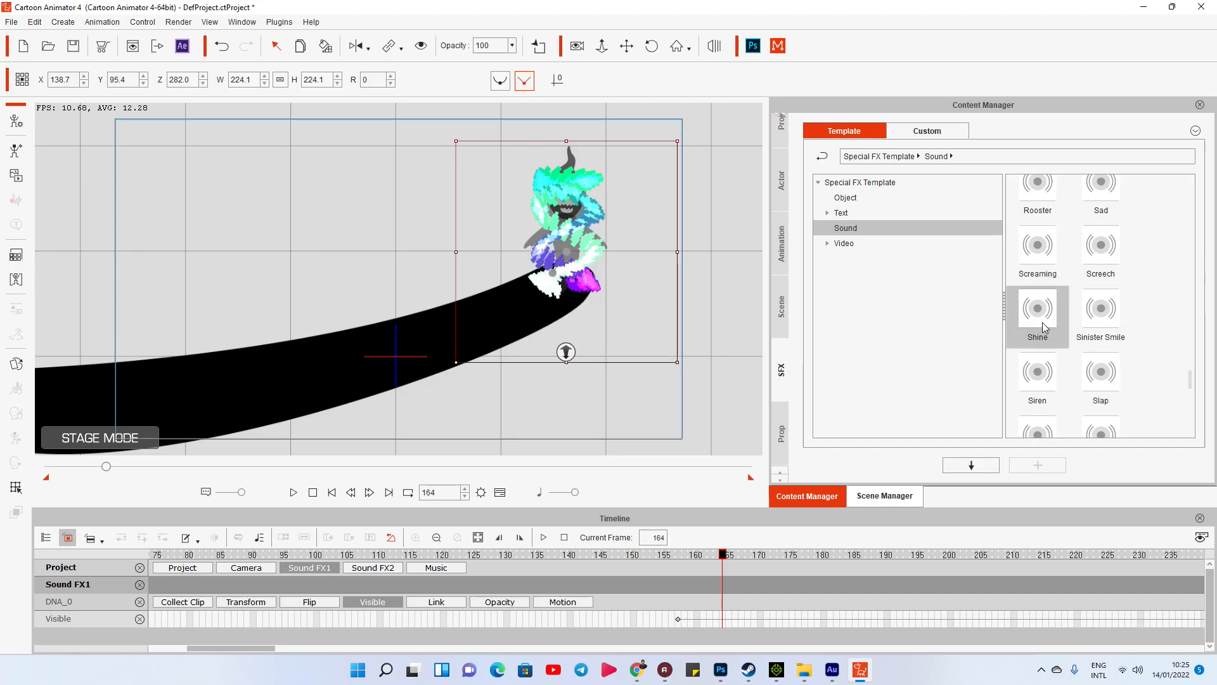
{"action": "key", "text": "space"}
{"action": "left_click_drag", "start_coordinate": [749, 587], "coordinate": [625, 585]}
{"action": "left_click", "coordinate": [542, 538]}
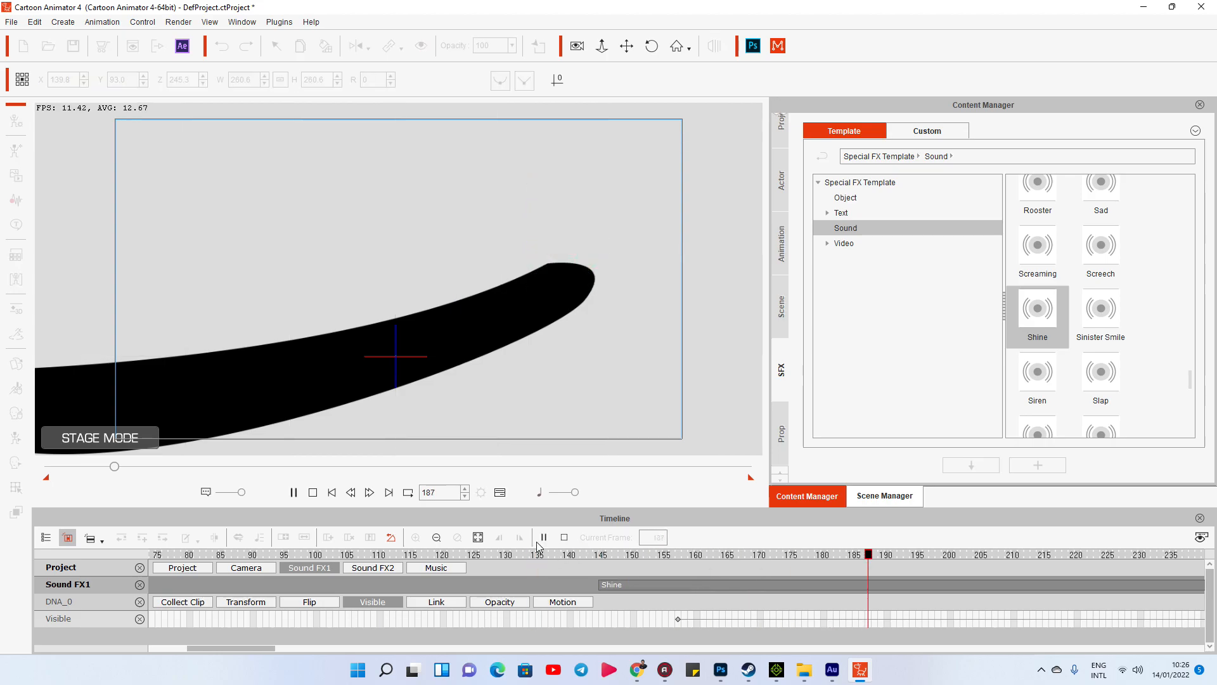
{"action": "left_click", "coordinate": [617, 586]}
{"action": "left_click_drag", "start_coordinate": [668, 585], "coordinate": [676, 584]}
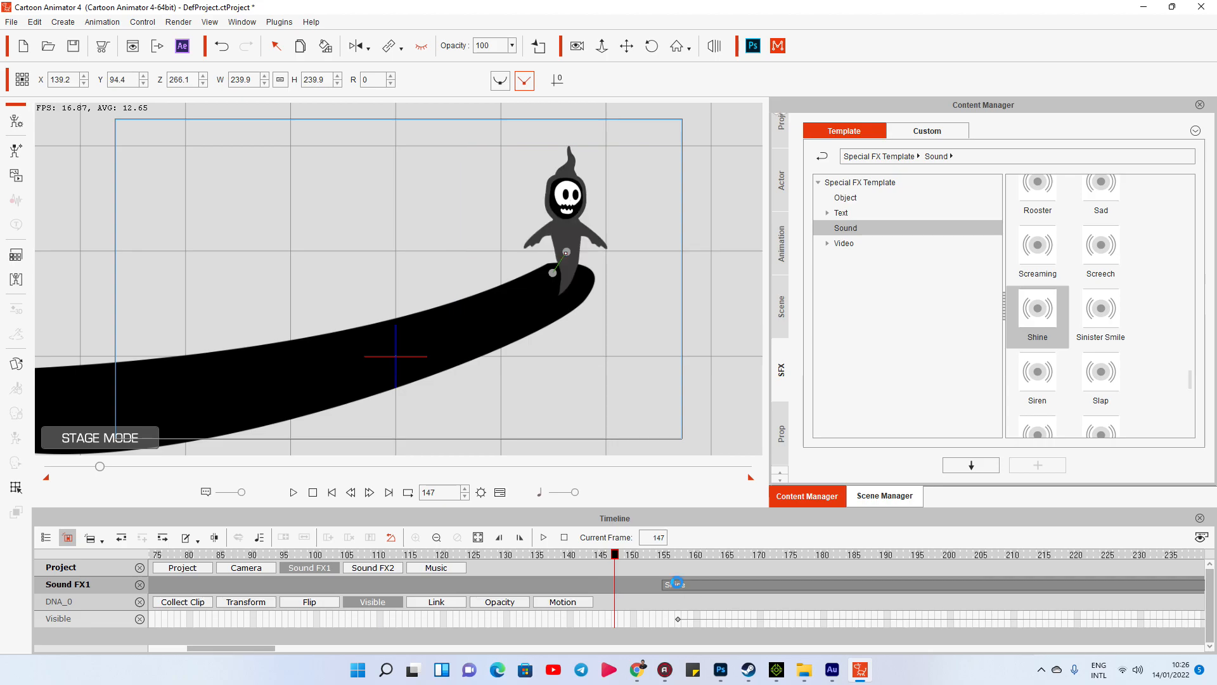
Play the disappearance from frame 146, then split the Shine clip at about frame 200 and delete its second part.
{"action": "left_click", "coordinate": [607, 553]}
{"action": "key", "text": "space"}
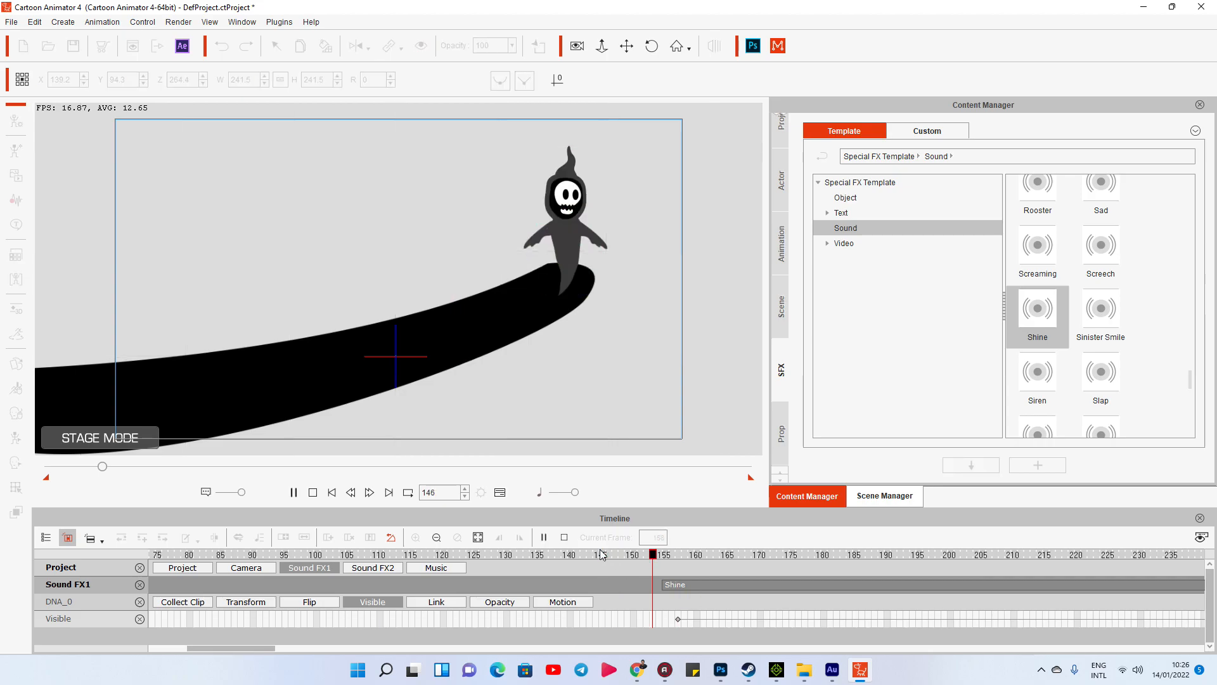
{"action": "key", "text": "space"}
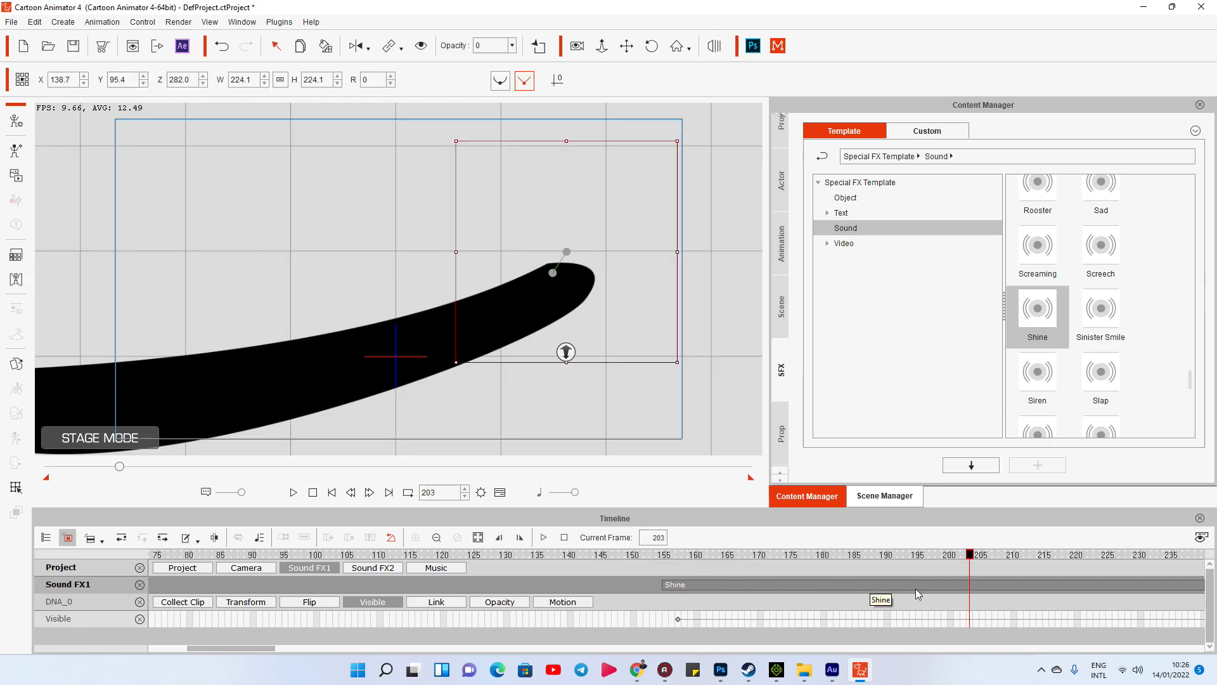
{"action": "key", "text": "ctrl+b"}
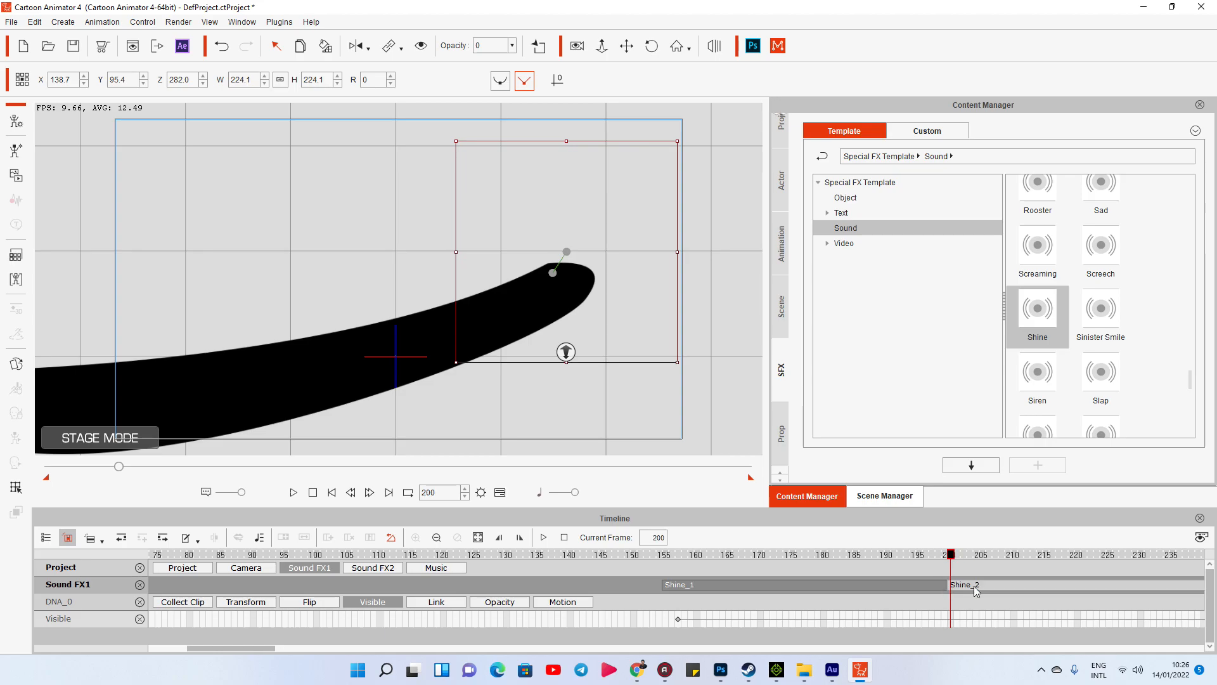
{"action": "left_click", "coordinate": [977, 589]}
{"action": "key", "text": "Delete"}
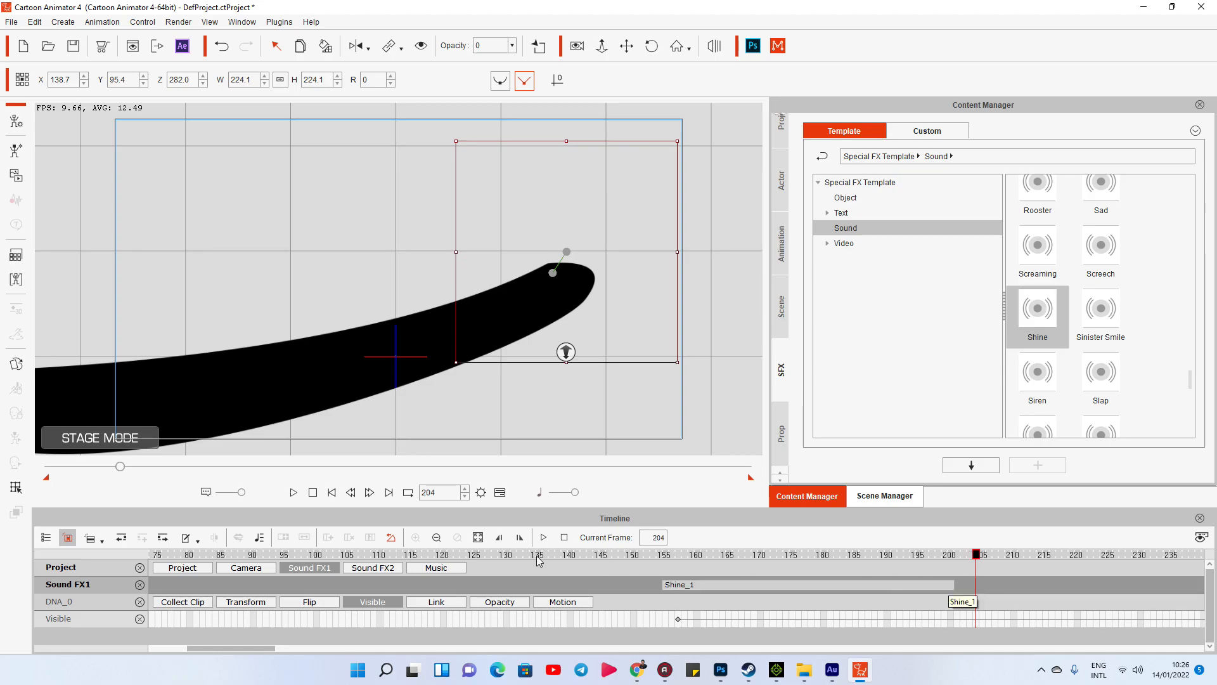
Set the shortened Shine clip's fade-in to 5% and play the disappearance from about frame 150.
{"action": "left_click", "coordinate": [693, 592]}
{"action": "double_click", "coordinate": [707, 586]}
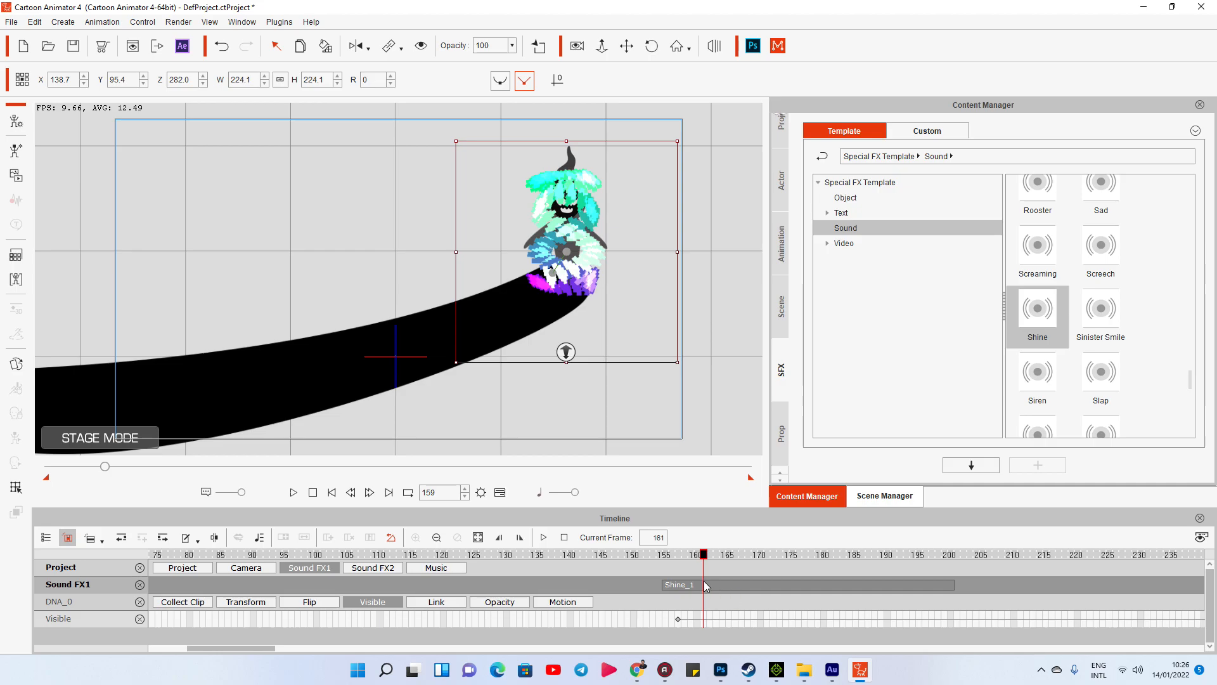
{"action": "left_click_drag", "start_coordinate": [797, 267], "coordinate": [811, 267]}
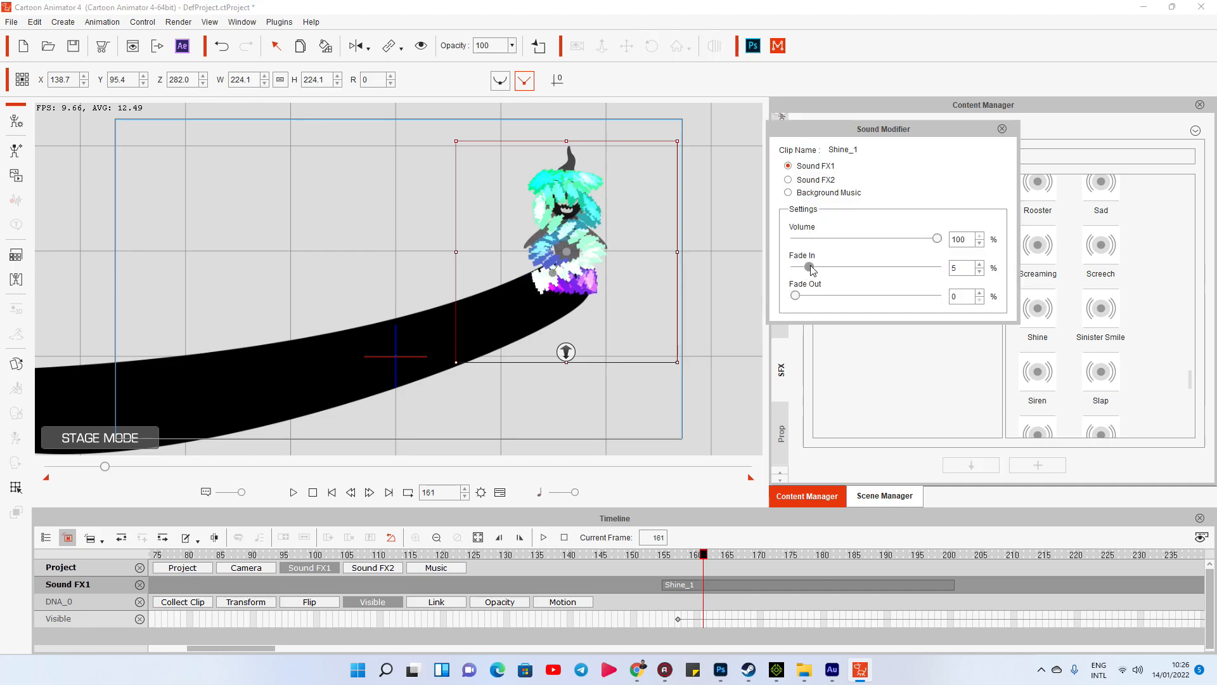
{"action": "left_click", "coordinate": [634, 556]}
{"action": "key", "text": "space"}
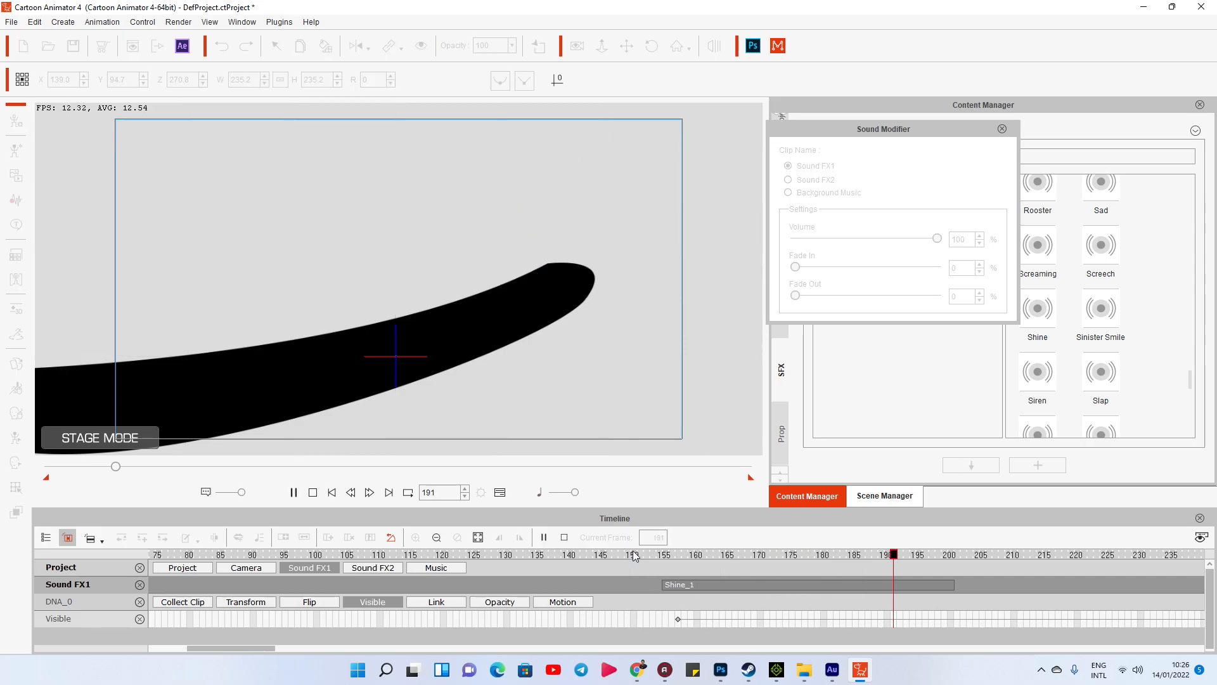
{"action": "key", "text": "space"}
{"action": "left_click", "coordinate": [1003, 129]}
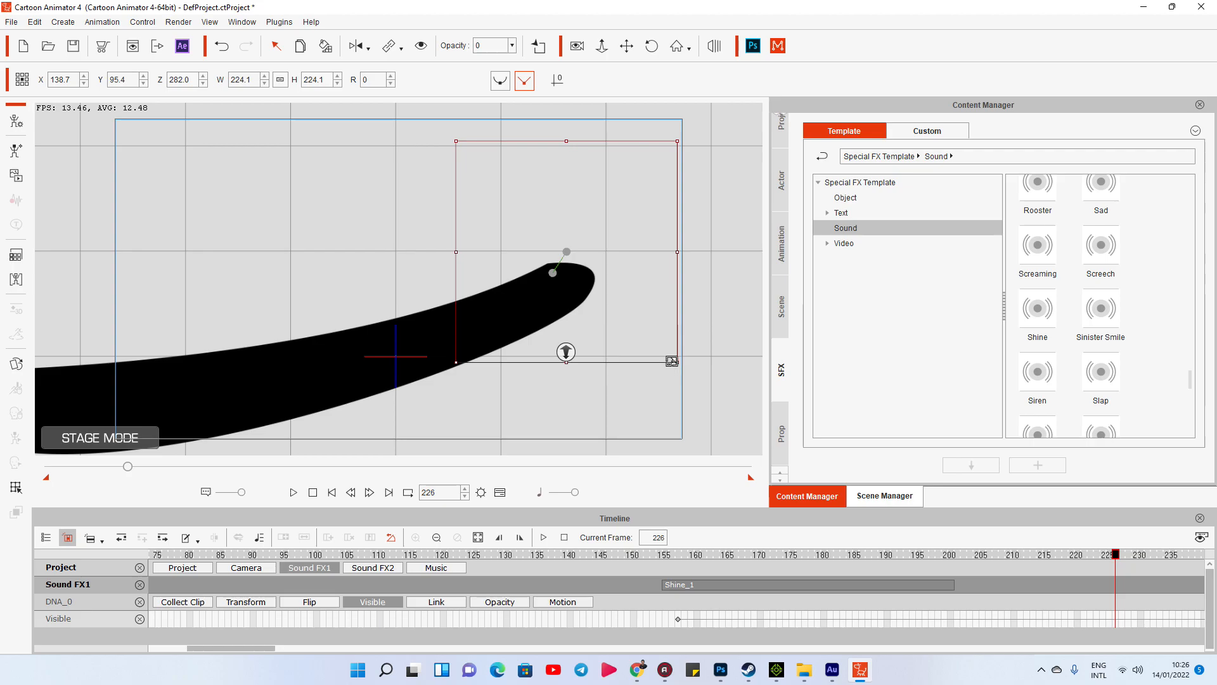
{"action": "left_click", "coordinate": [312, 495]}
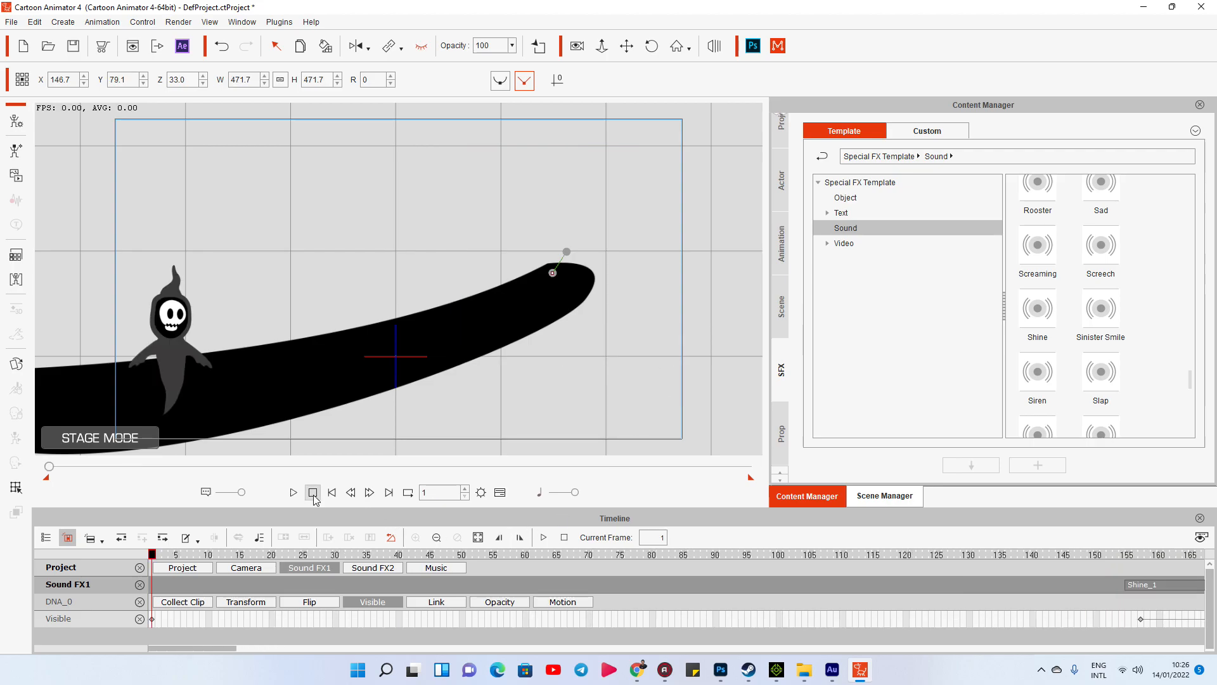
Switch to the browser and download the 0:40 Space Tunnel sound effect from the YouTube Studio audio library as Space Tunnel _2.mp3.
{"action": "left_click", "coordinate": [645, 666]}
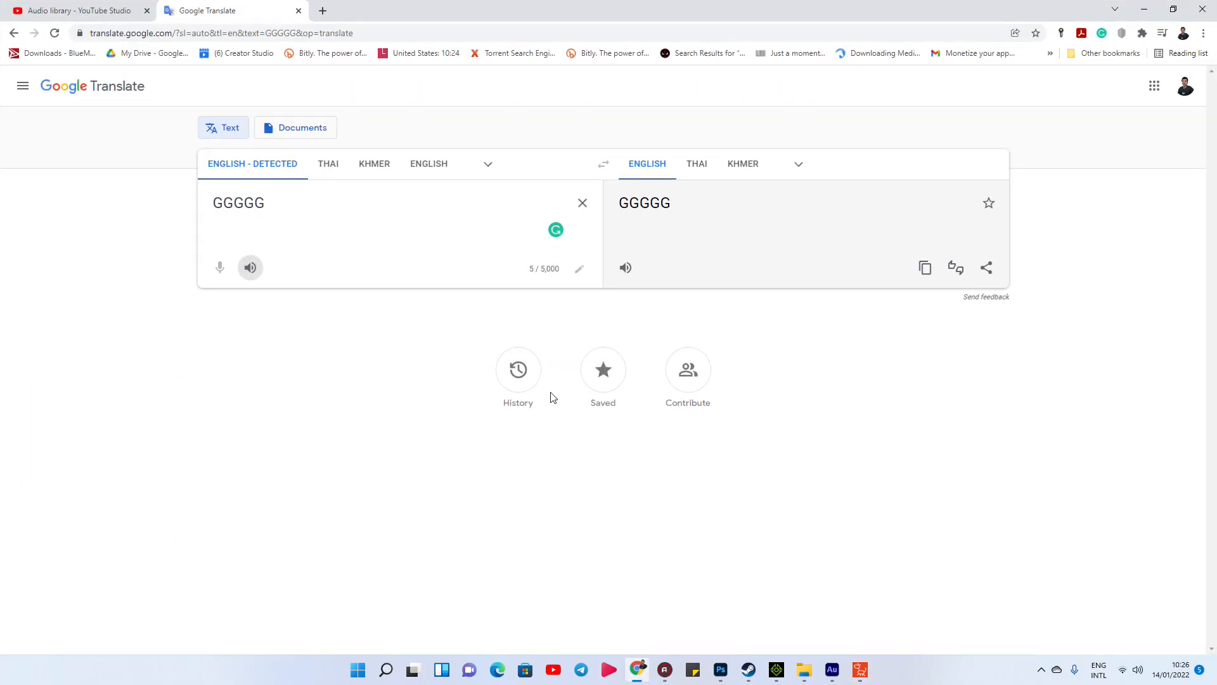
{"action": "left_click", "coordinate": [49, 8]}
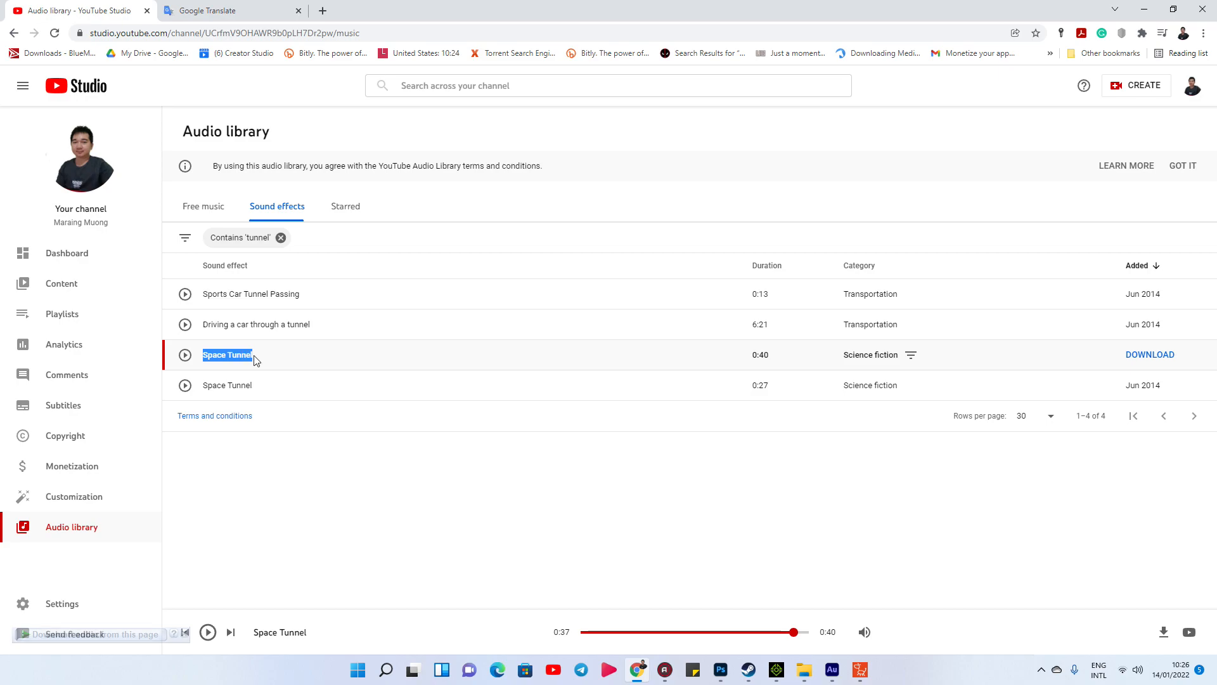
{"action": "left_click", "coordinate": [1156, 356]}
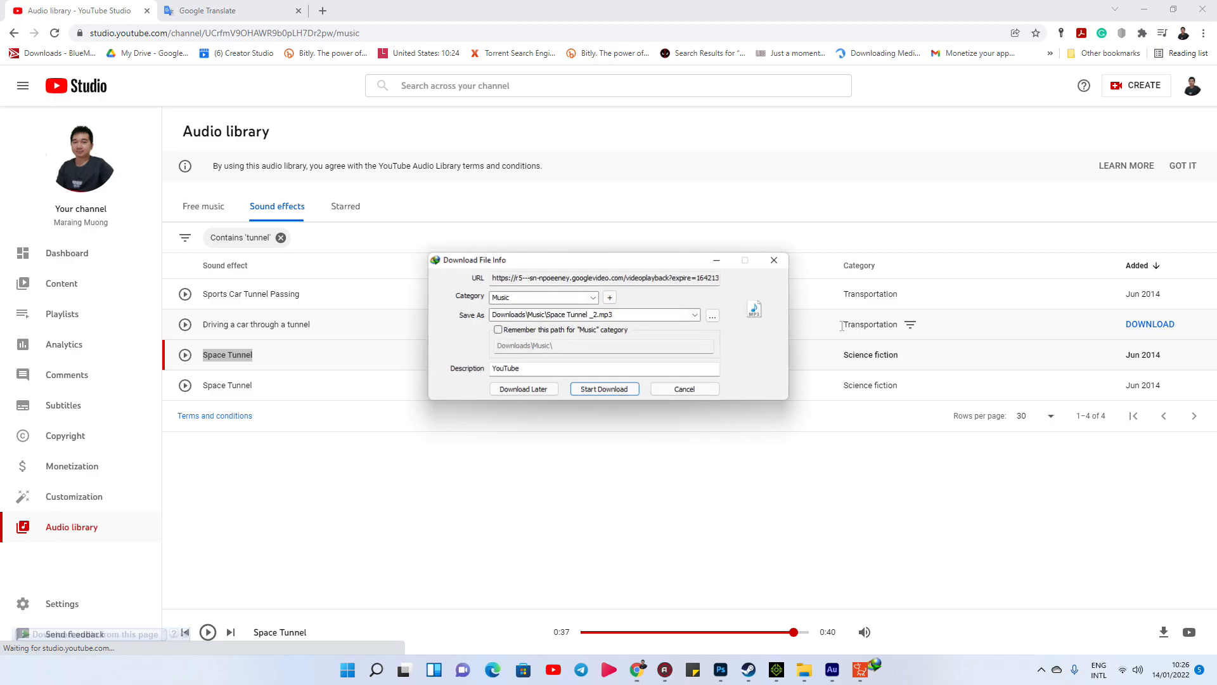
{"action": "left_click", "coordinate": [600, 390]}
{"action": "left_click", "coordinate": [630, 377]}
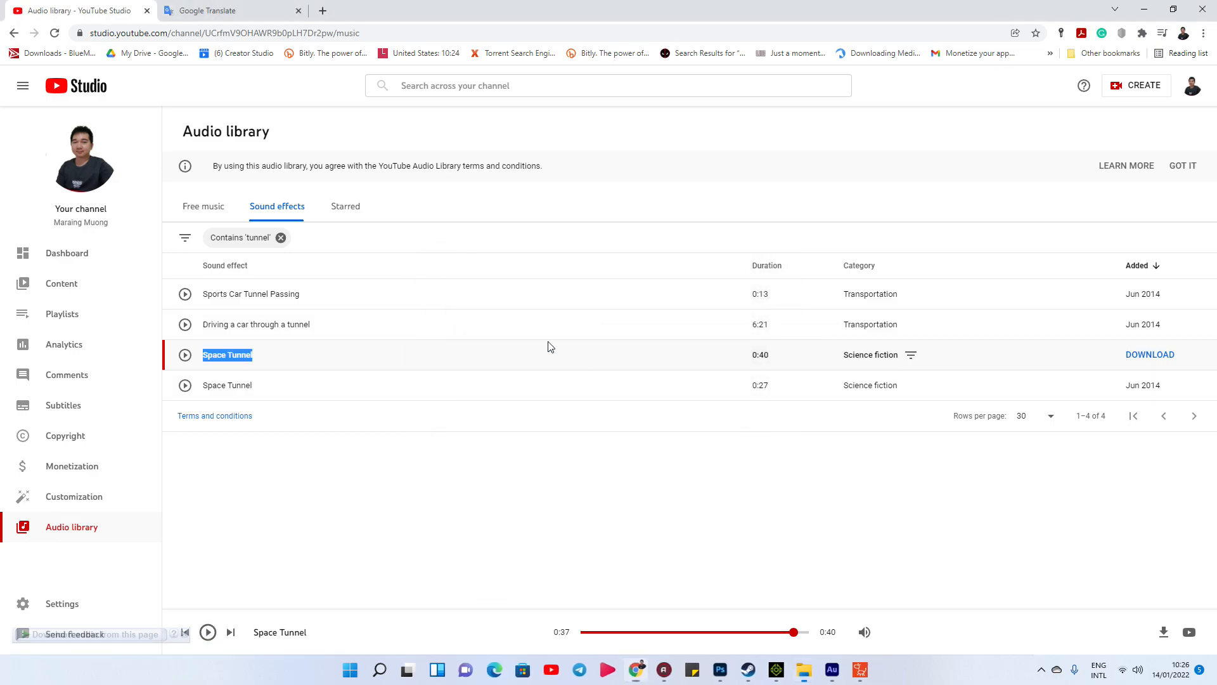
Back in Cartoon Animator, show the project's Music track, import Space Tunnel _2.mp3 near its start and play it.
{"action": "left_click_drag", "start_coordinate": [426, 138], "coordinate": [448, 584]}
{"action": "key", "text": "super+Tab"}
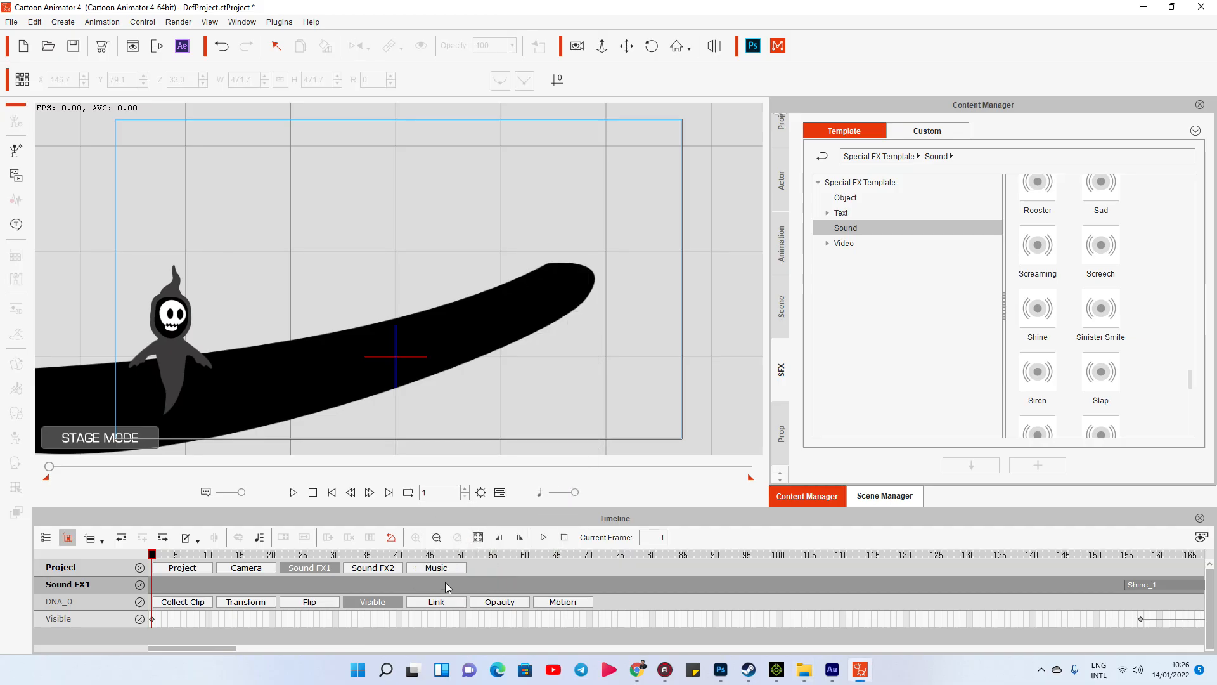
{"action": "key", "text": "alt+Tab"}
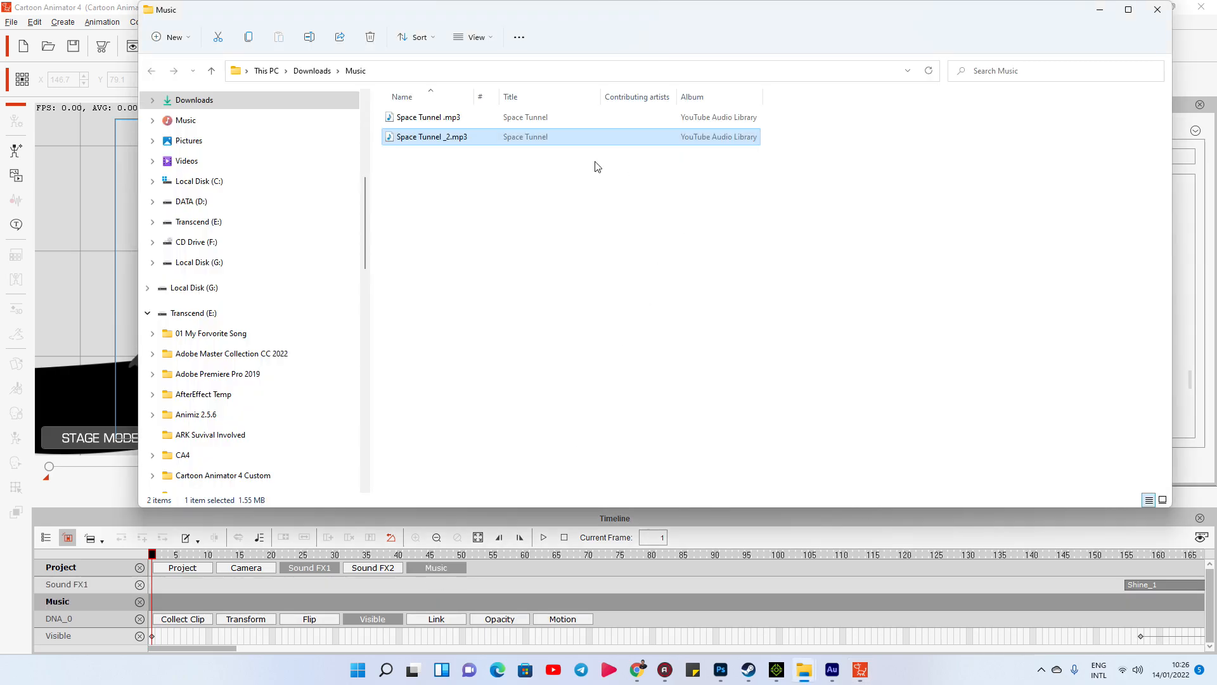
{"action": "left_click_drag", "start_coordinate": [466, 141], "coordinate": [177, 599]}
{"action": "key", "text": "space"}
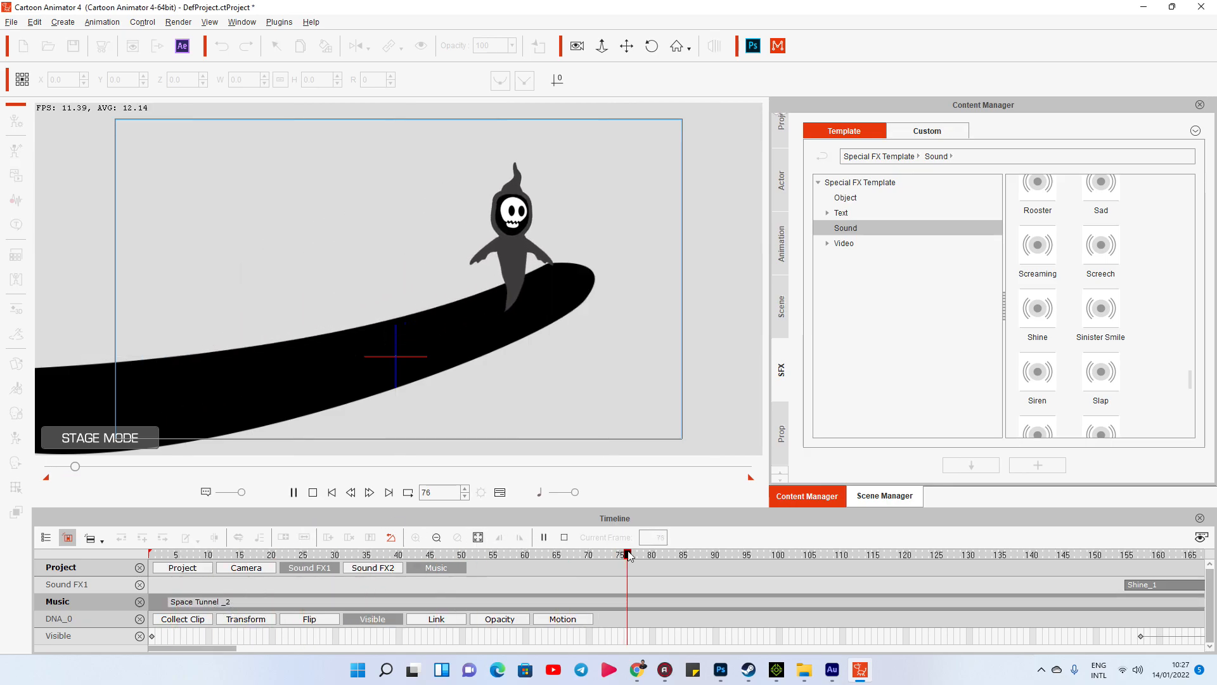
{"action": "left_click", "coordinate": [565, 537]}
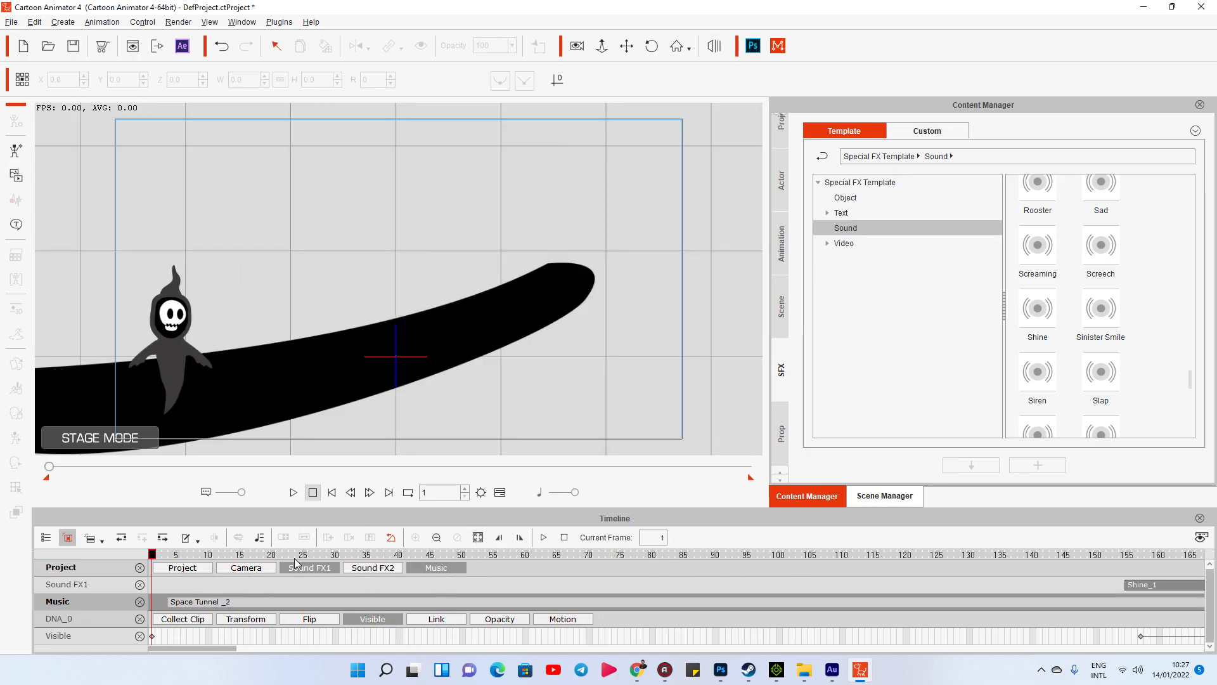
Cut off the Space Tunnel clip's opening part at about frame 71 and move the remainder to frame 1.
{"action": "left_click", "coordinate": [625, 603]}
{"action": "key", "text": "space"}
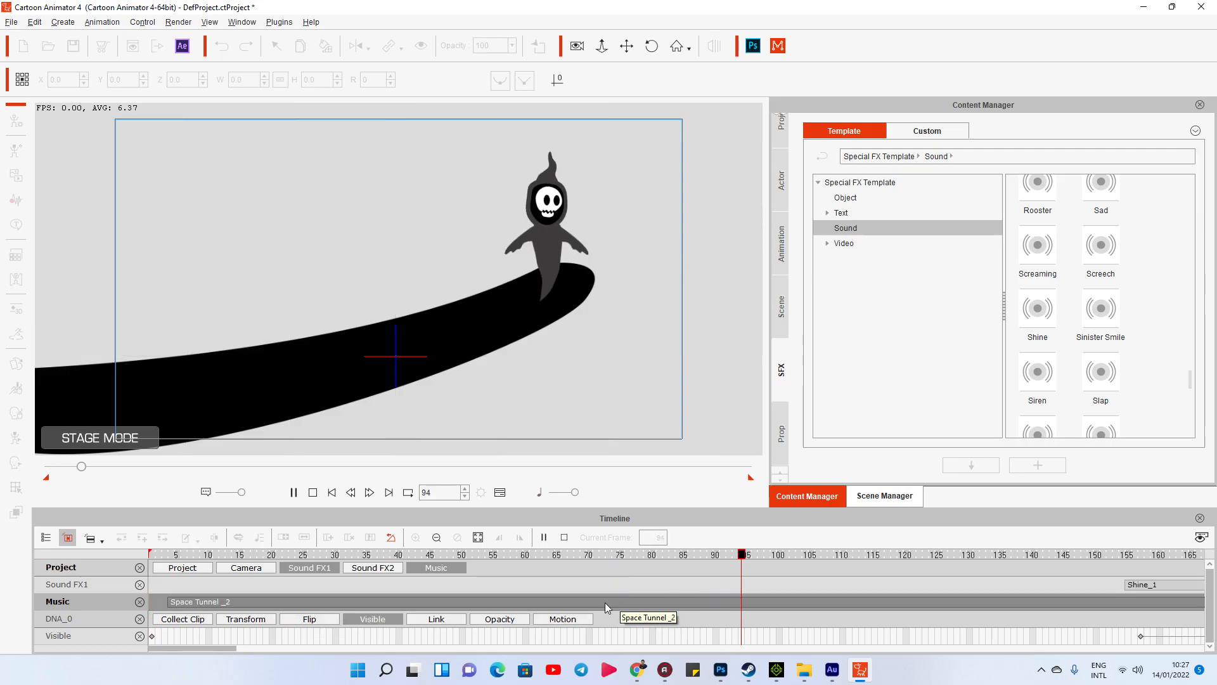
{"action": "left_click", "coordinate": [595, 608]}
{"action": "left_click", "coordinate": [541, 607]}
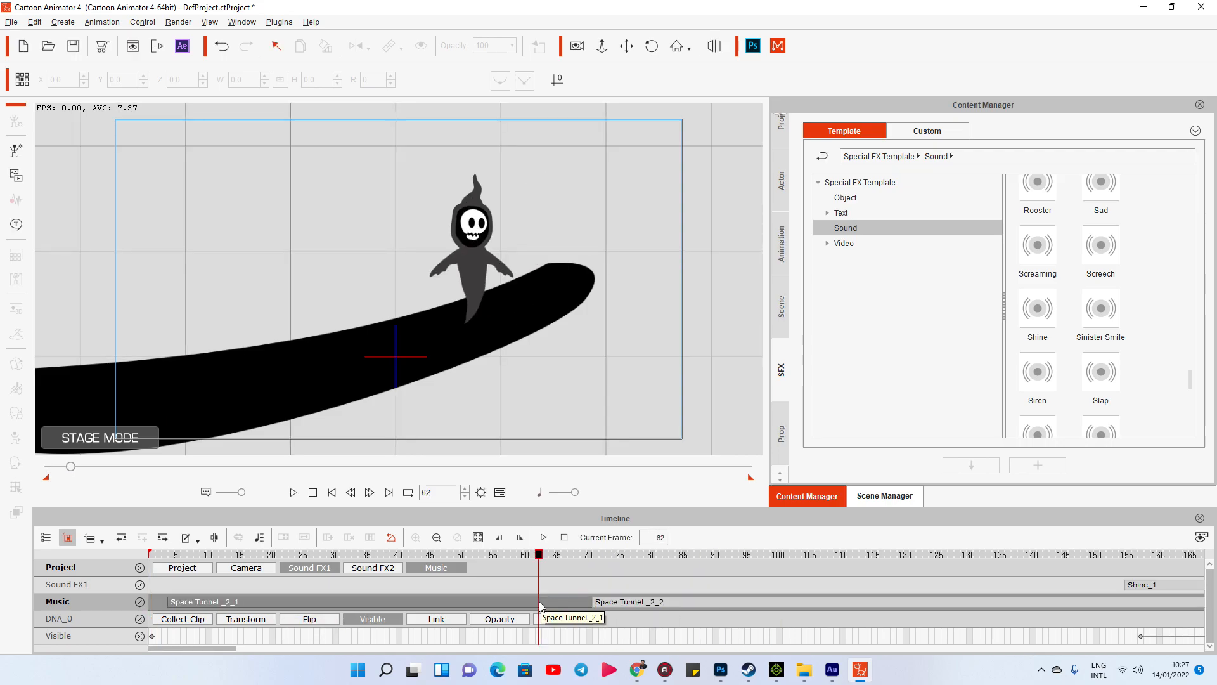
{"action": "left_click_drag", "start_coordinate": [613, 607], "coordinate": [118, 600]}
Play the scene from frame 1 with the trimmed music and inspect the Space Tunnel clip's volume and fade settings.
{"action": "left_click", "coordinate": [313, 494]}
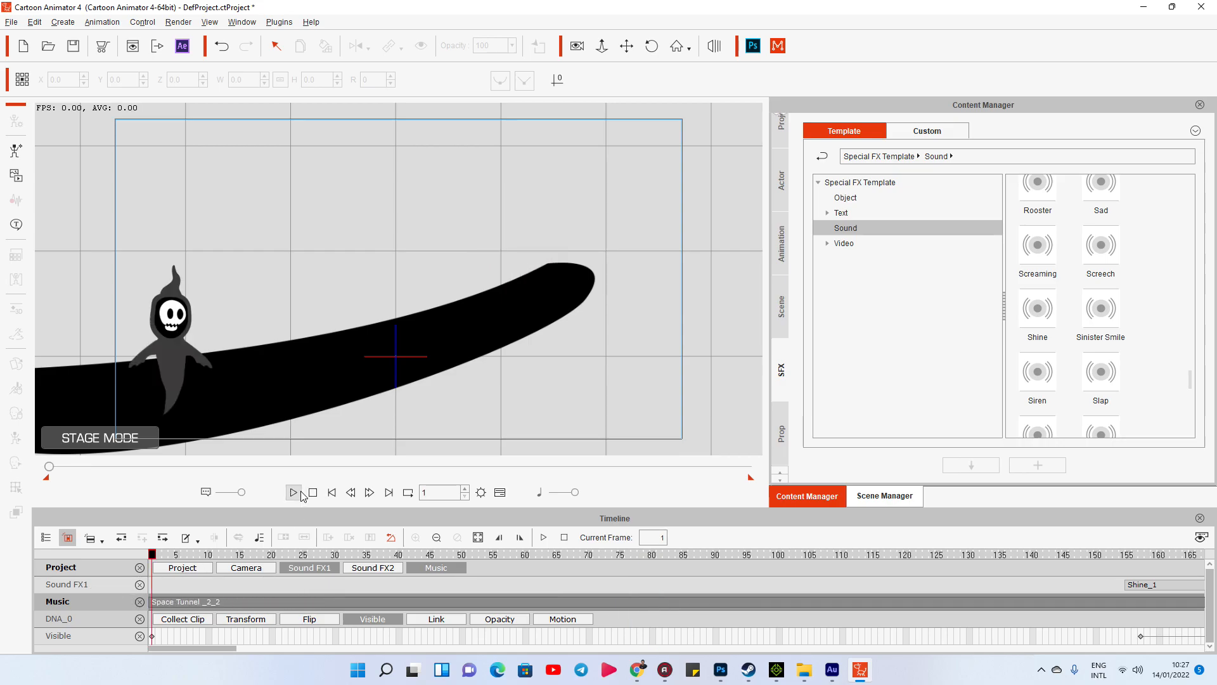
{"action": "left_click", "coordinate": [303, 495]}
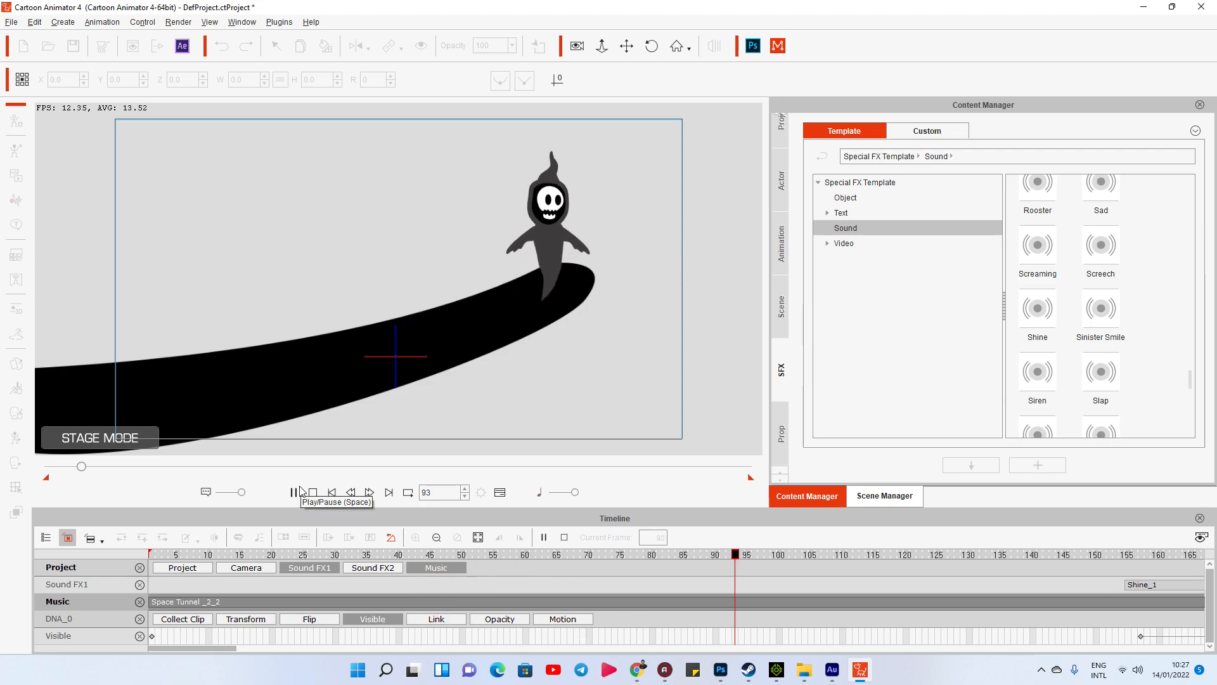
{"action": "left_click", "coordinate": [277, 603]}
{"action": "double_click", "coordinate": [277, 603]}
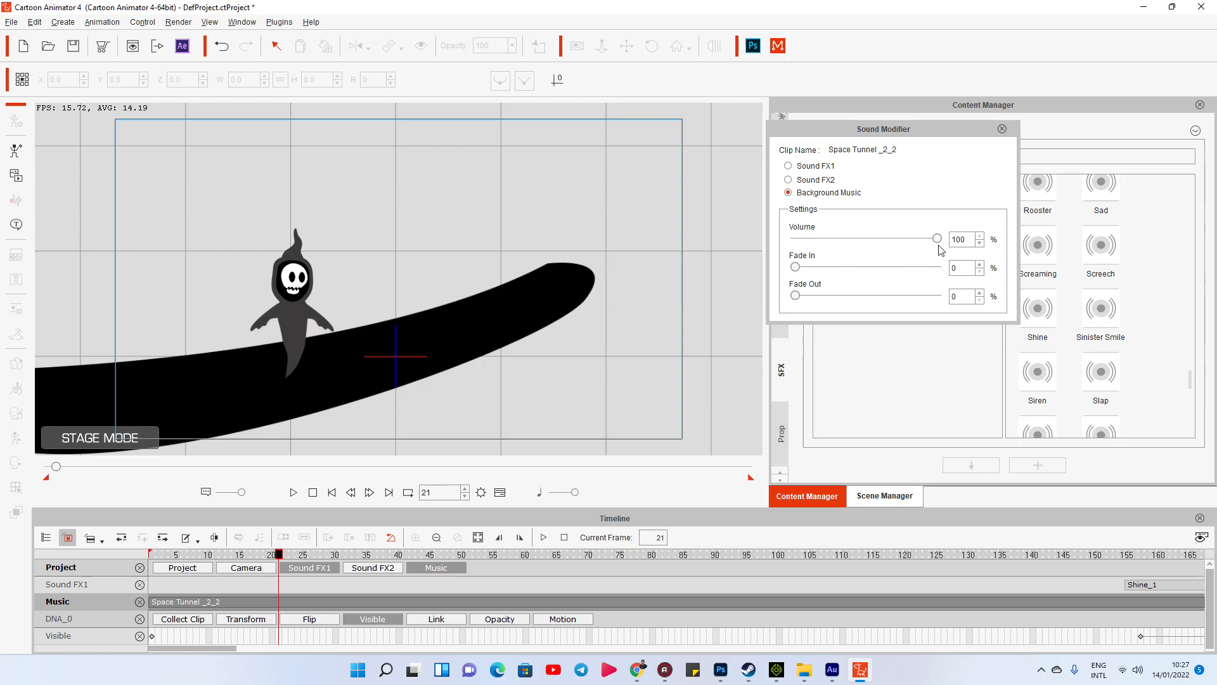
{"action": "left_click", "coordinate": [313, 492]}
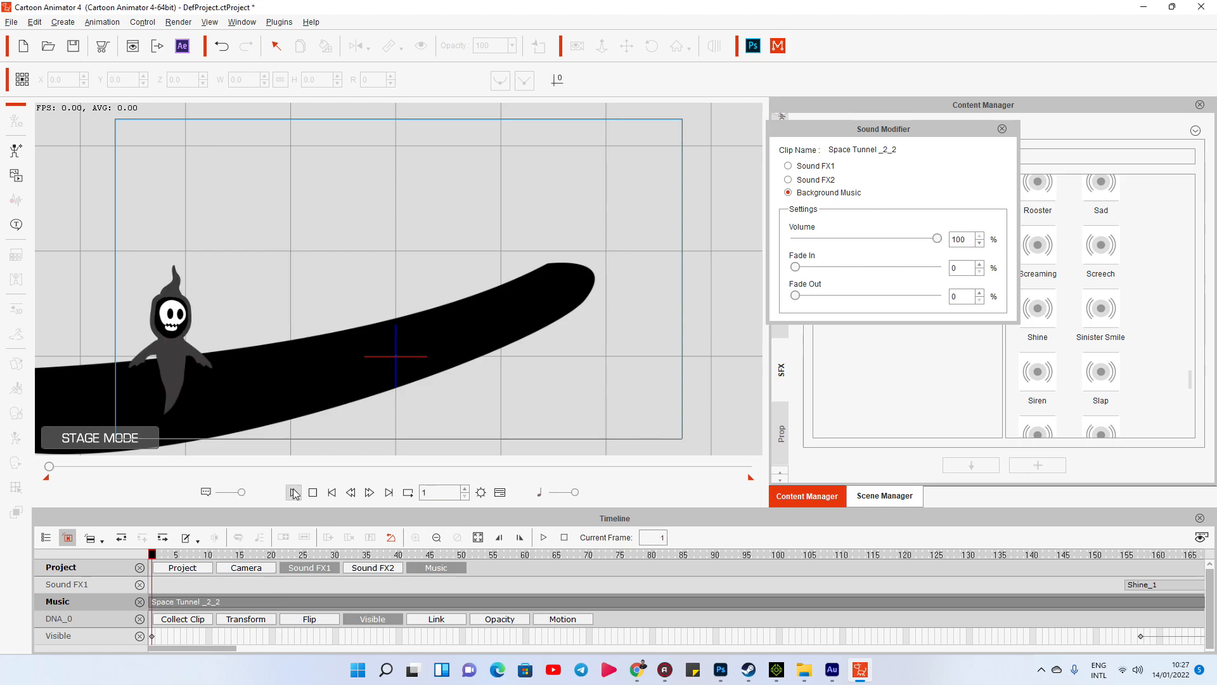
{"action": "left_click", "coordinate": [293, 492]}
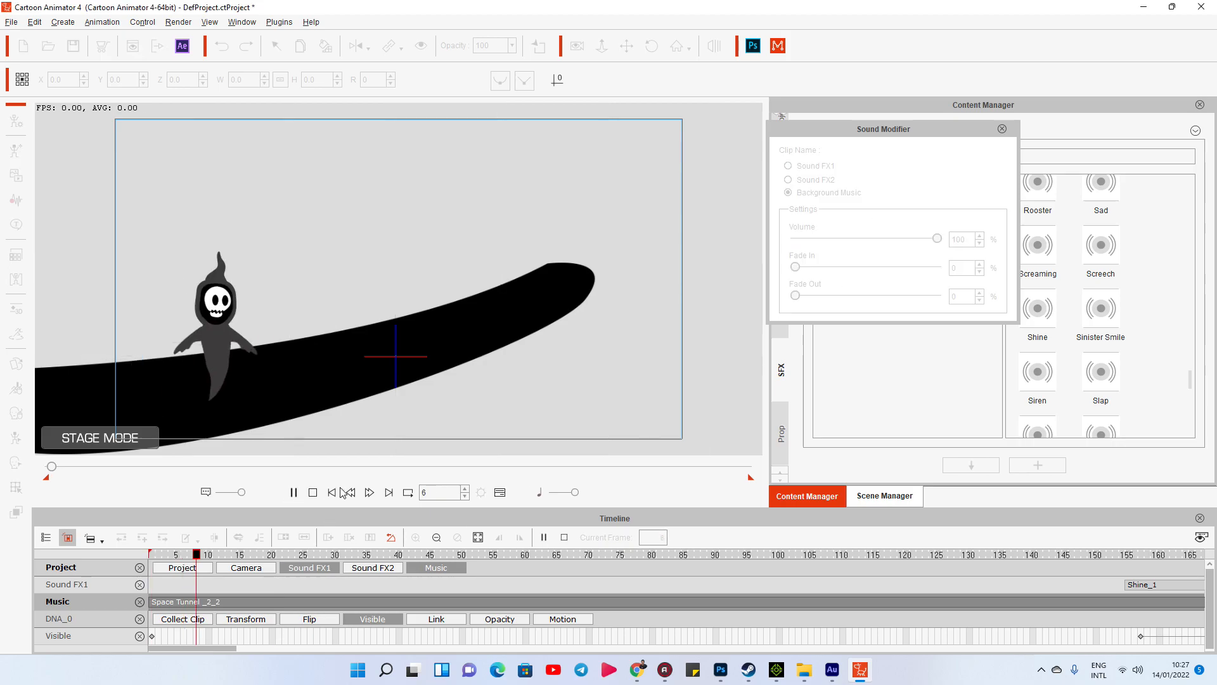
{"action": "key", "text": "space"}
{"action": "left_click", "coordinate": [1002, 127]}
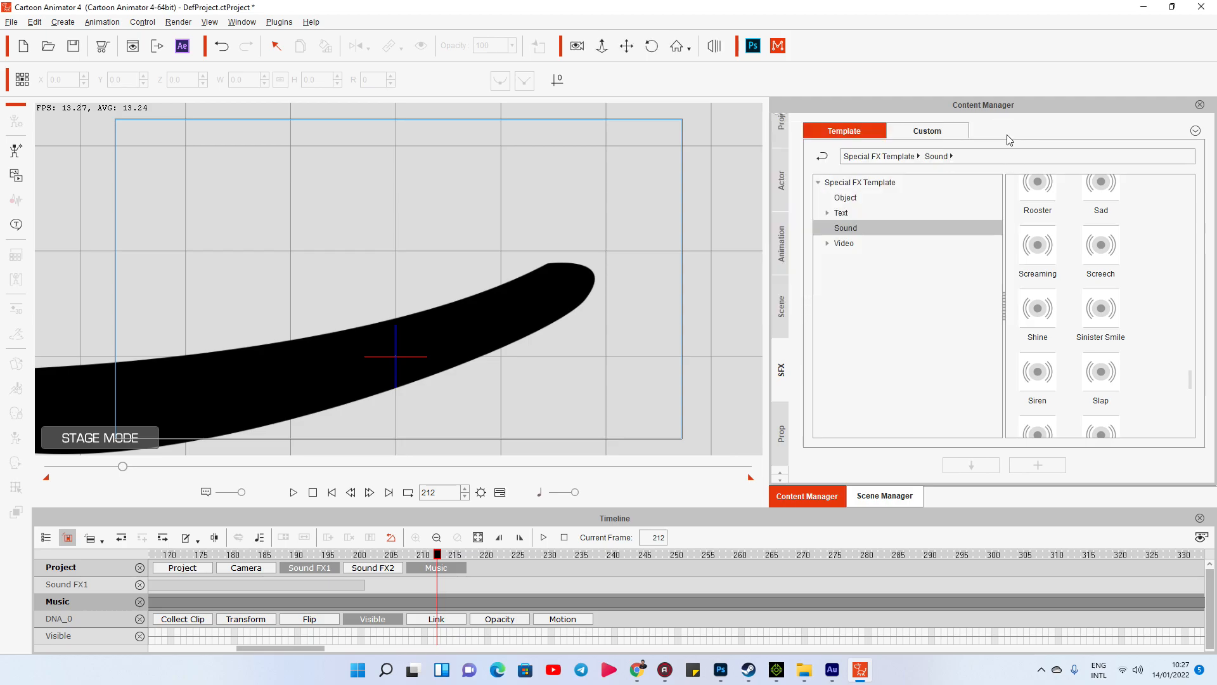
{"action": "left_click", "coordinate": [313, 493]}
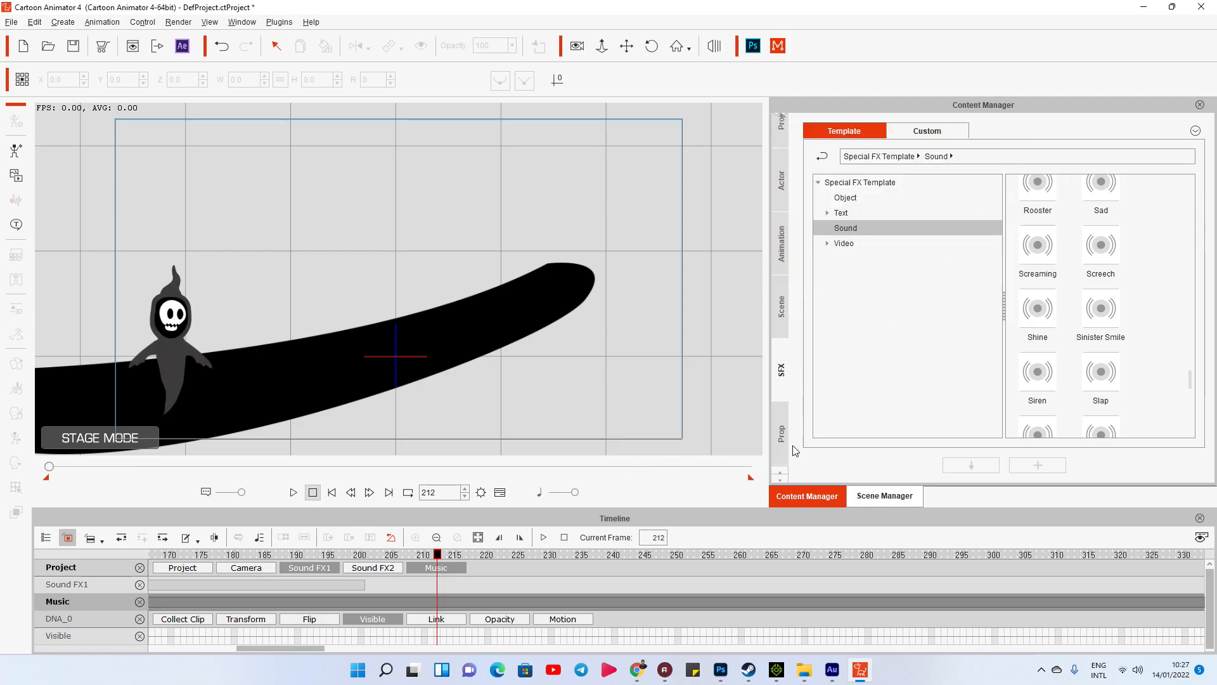
Show all of the Scene layers, compare the backdrop without Expand, and leave only the Whirl layer hidden.
{"action": "left_click", "coordinate": [885, 495]}
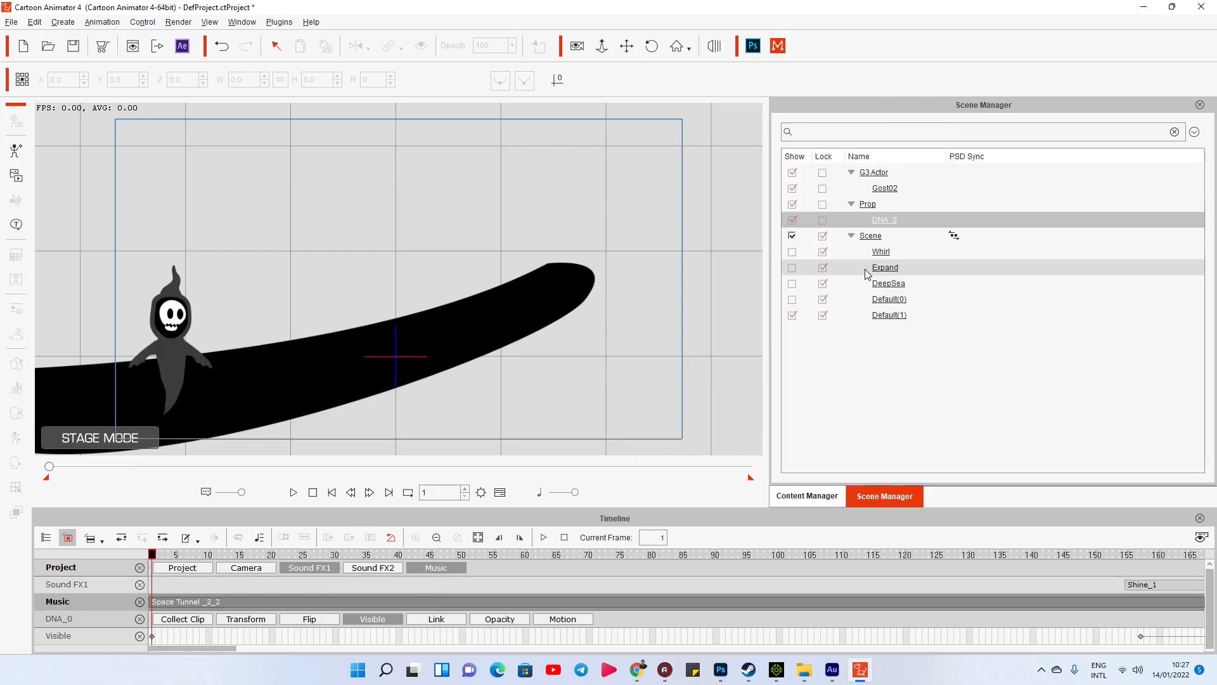
{"action": "left_click", "coordinate": [822, 173]}
{"action": "left_click", "coordinate": [823, 173]}
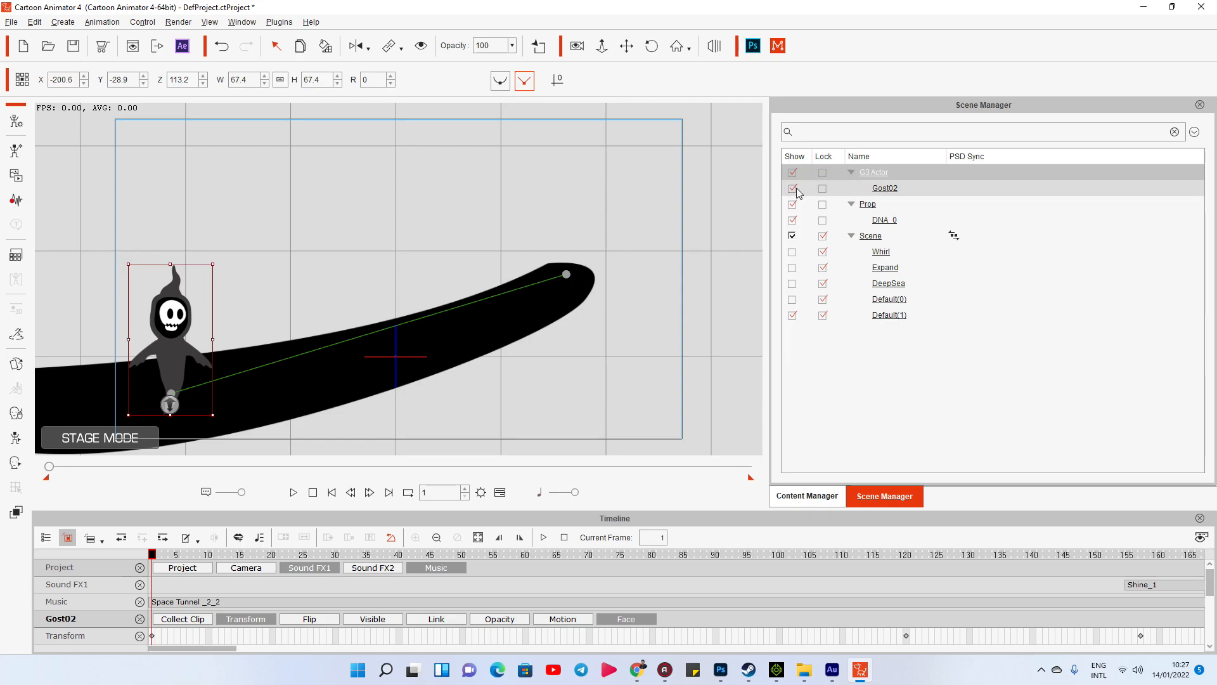
{"action": "left_click", "coordinate": [793, 236]}
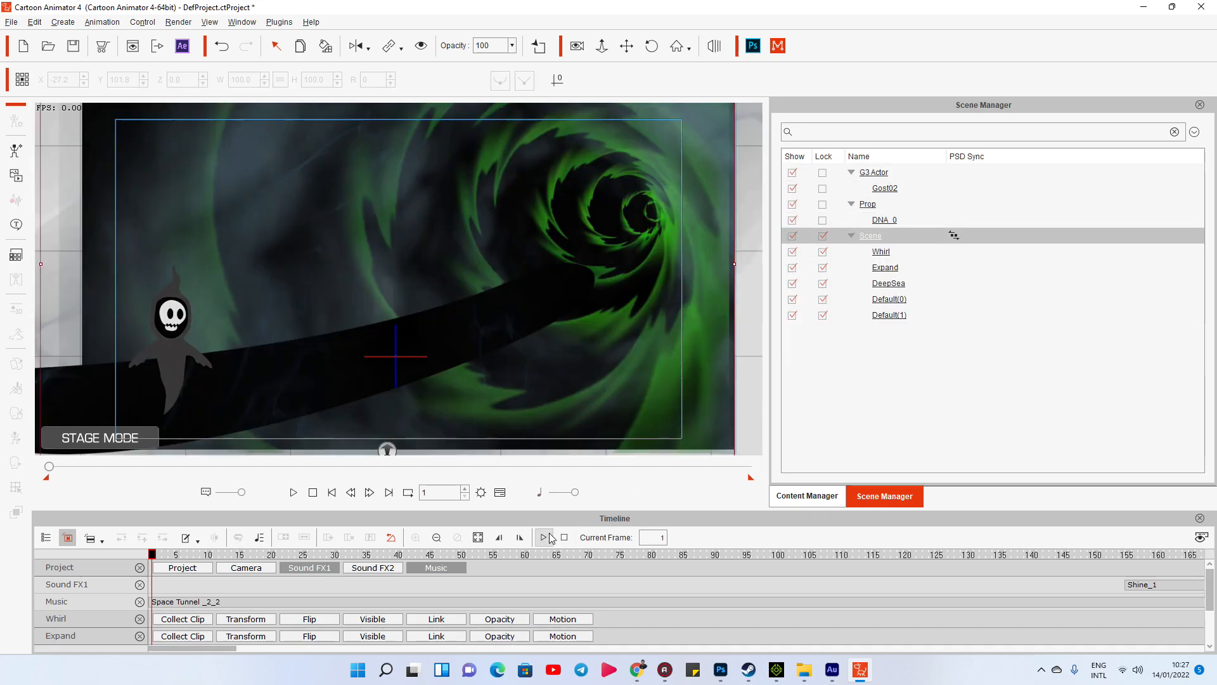
{"action": "left_click", "coordinate": [792, 268]}
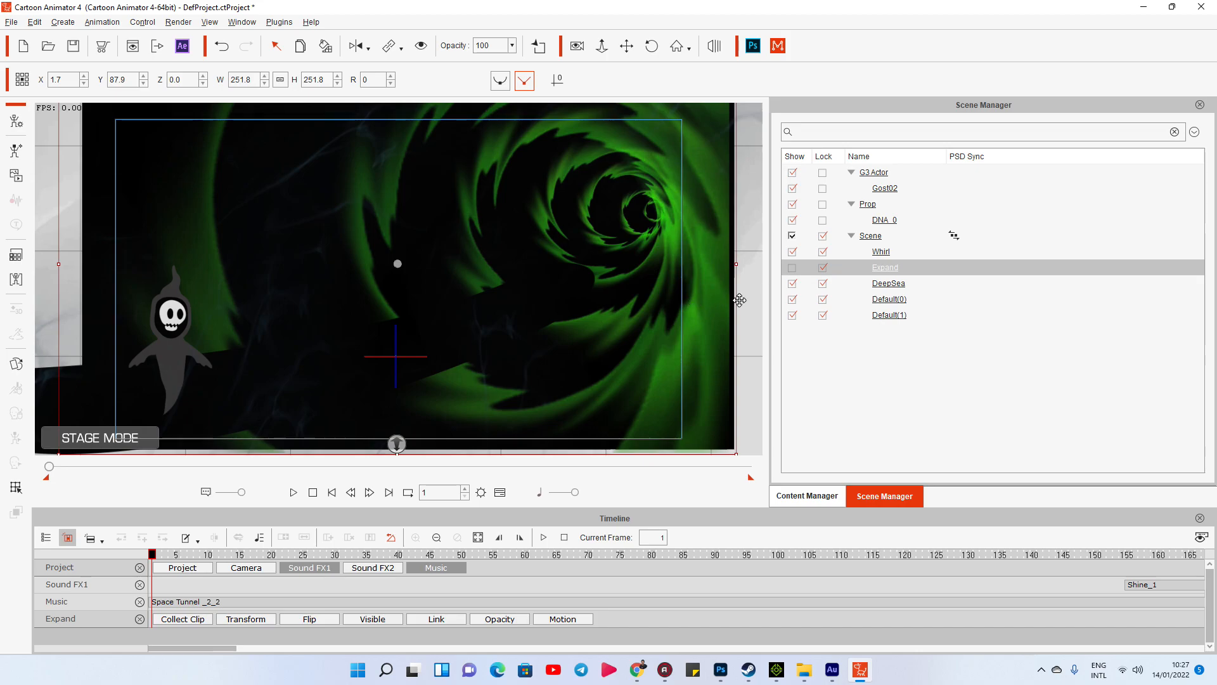
{"action": "left_click", "coordinate": [792, 268]}
{"action": "left_click", "coordinate": [793, 251]}
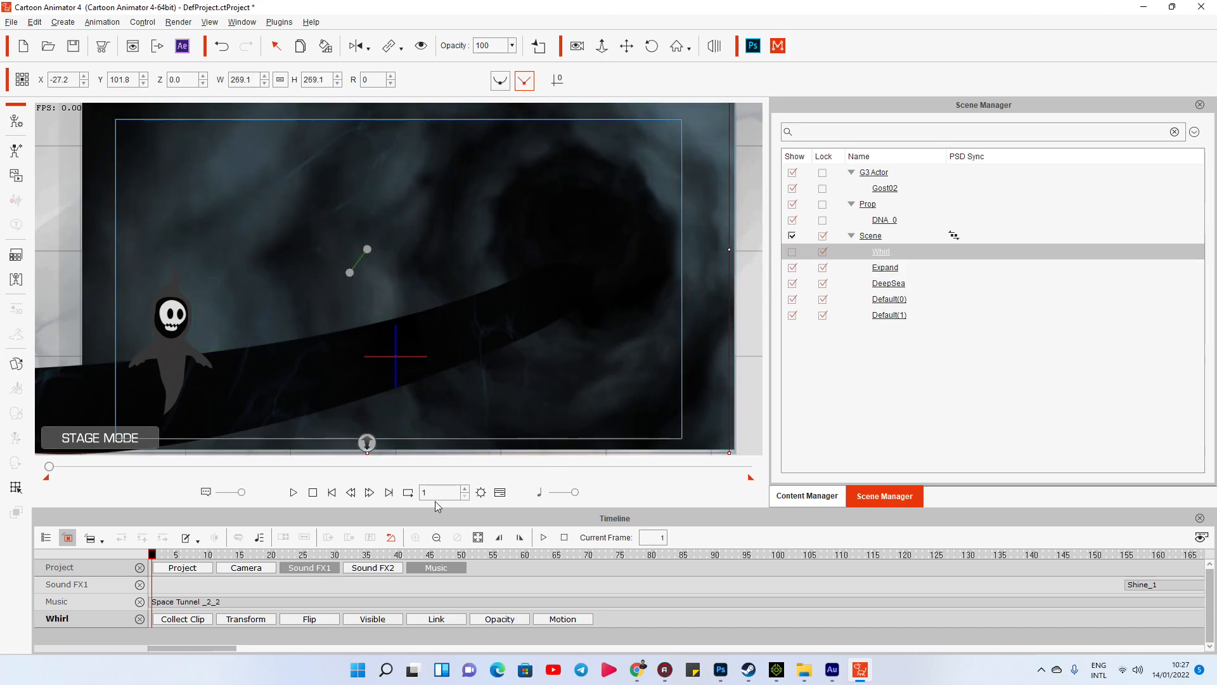
Play the scene with the dark backdrop, end the playback range at frame 245 and return to frame 1.
{"action": "left_click", "coordinate": [293, 493]}
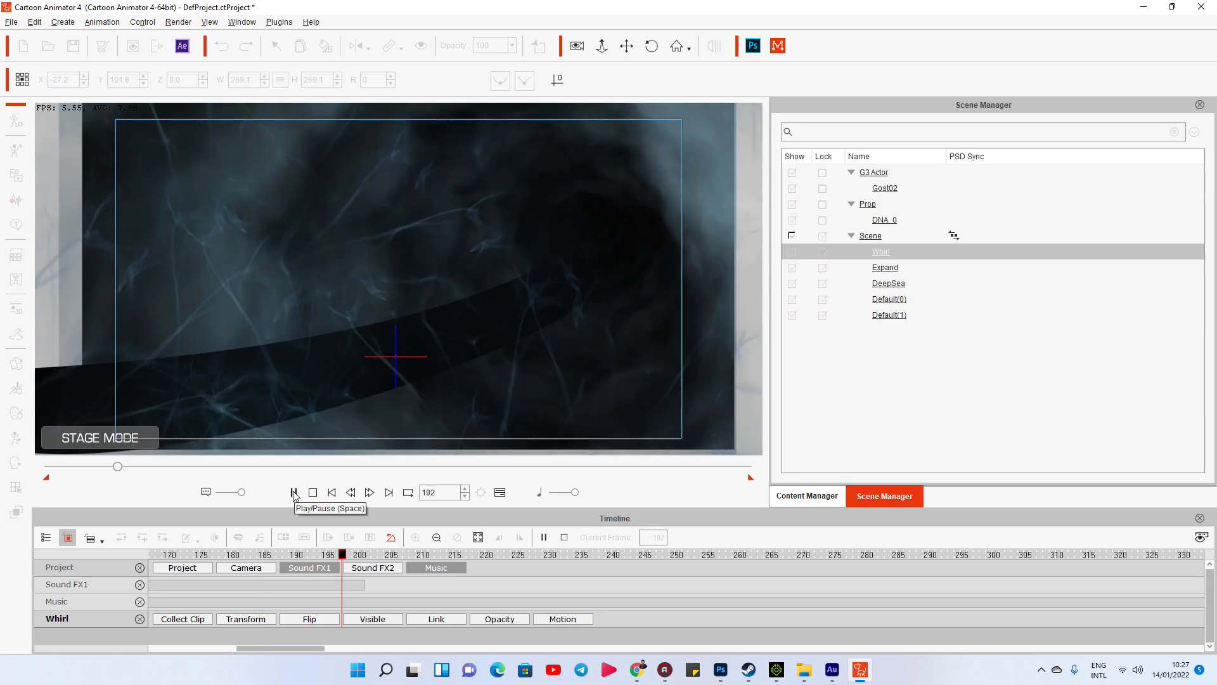
{"action": "left_click", "coordinate": [294, 494]}
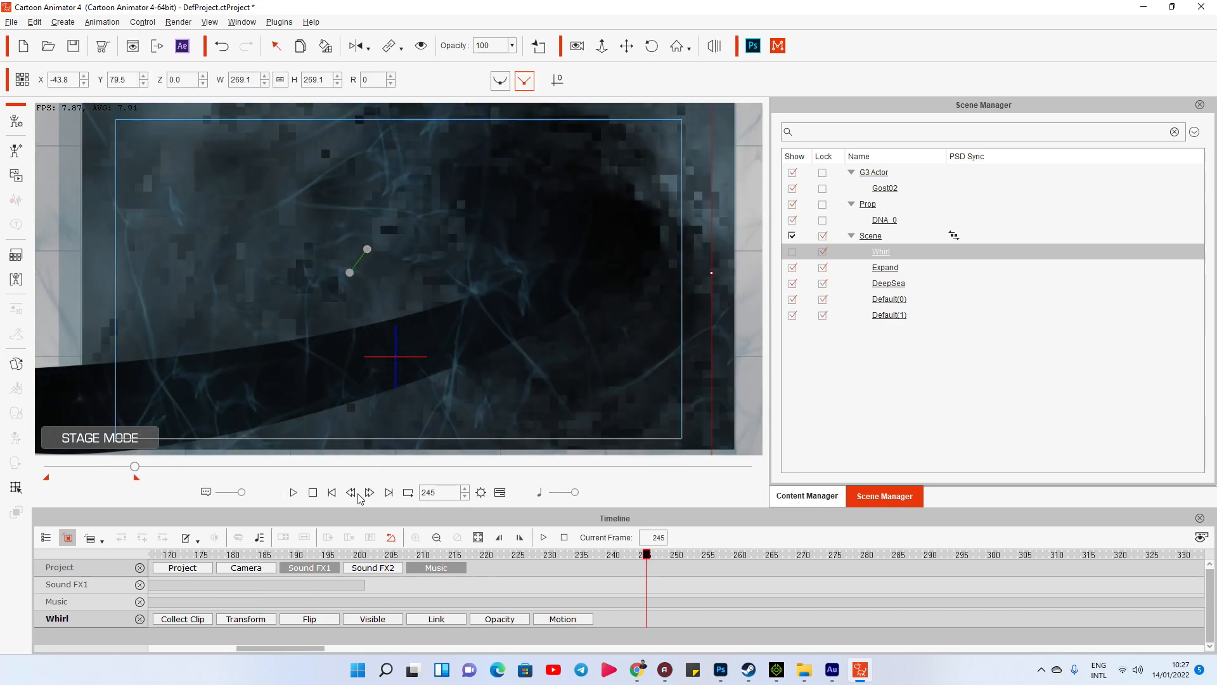
{"action": "left_click", "coordinate": [312, 493]}
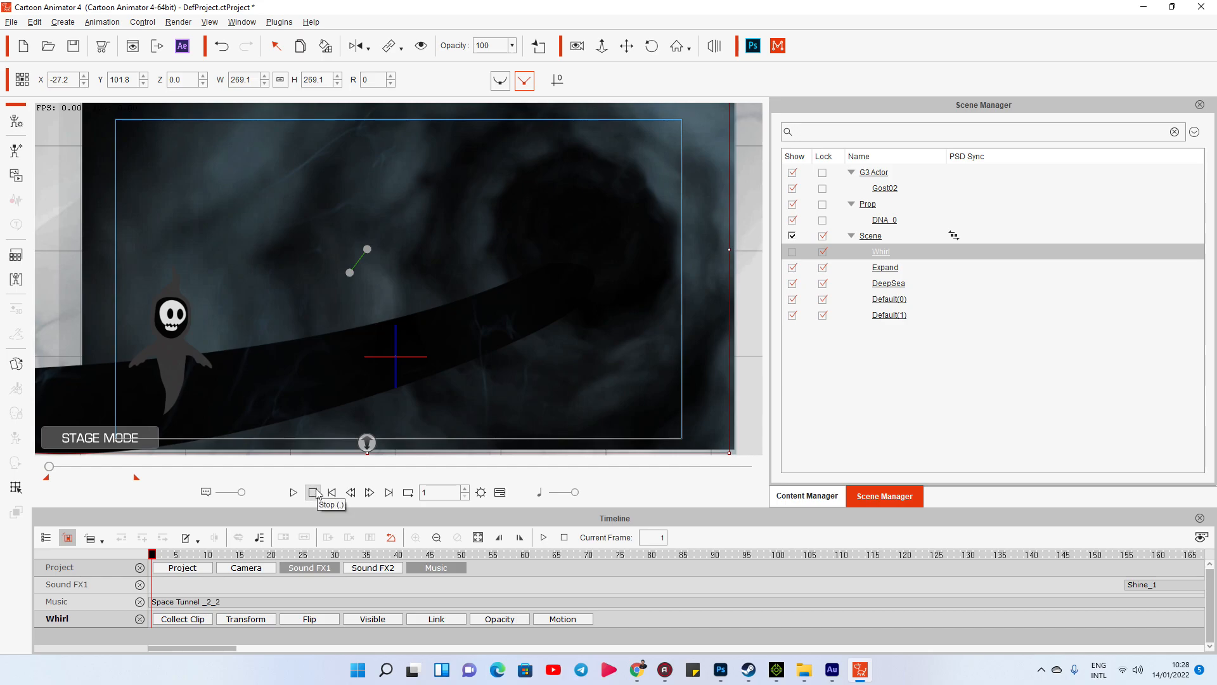
At frame 157, convert the DNA_0 prop to a scene item and select the Scene group that now contains it.
{"action": "left_click", "coordinate": [871, 236]}
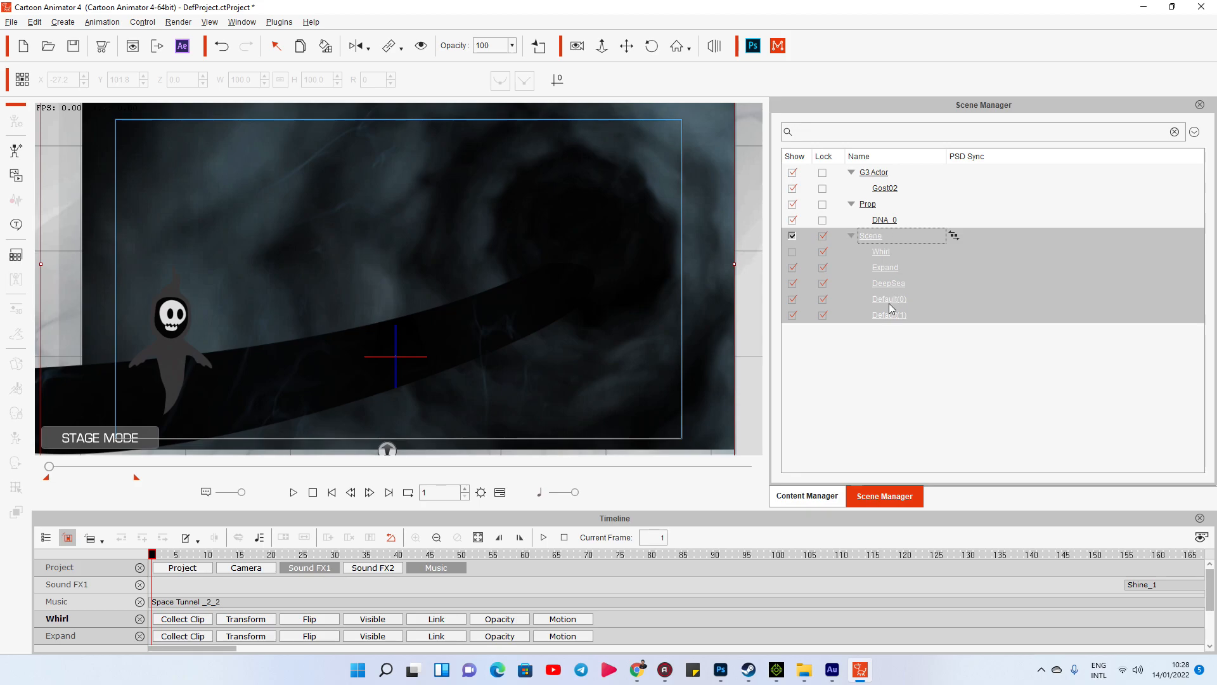
{"action": "left_click", "coordinate": [868, 204]}
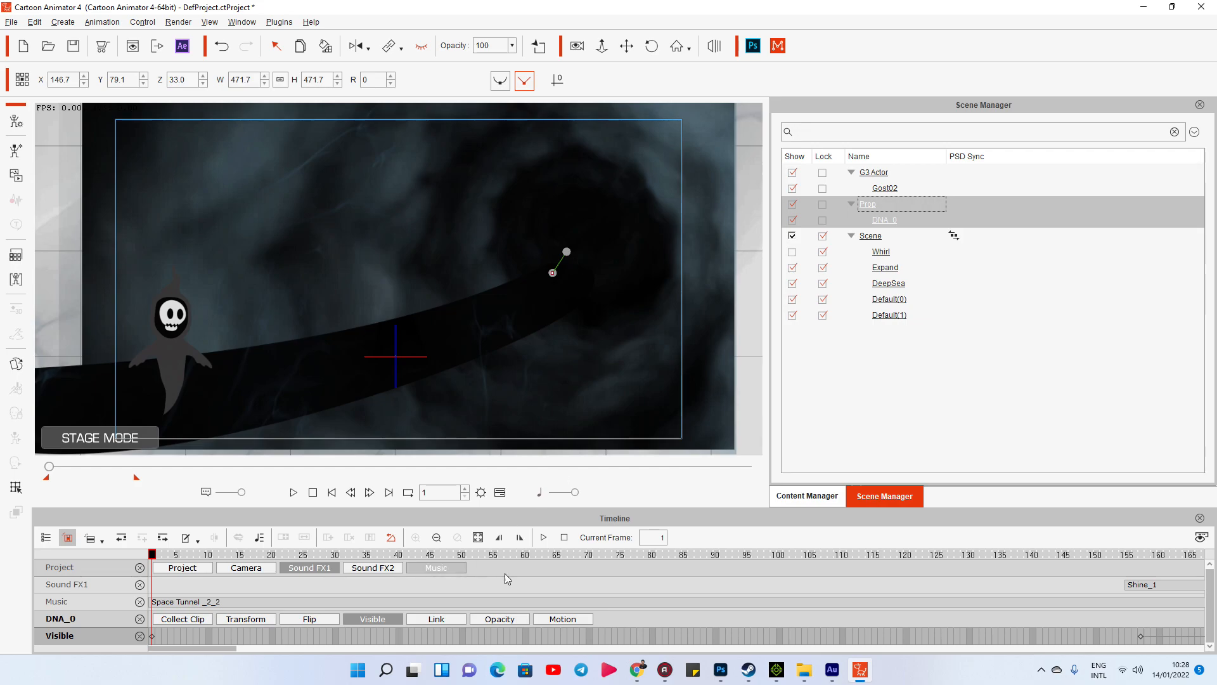
{"action": "left_click", "coordinate": [1141, 555]}
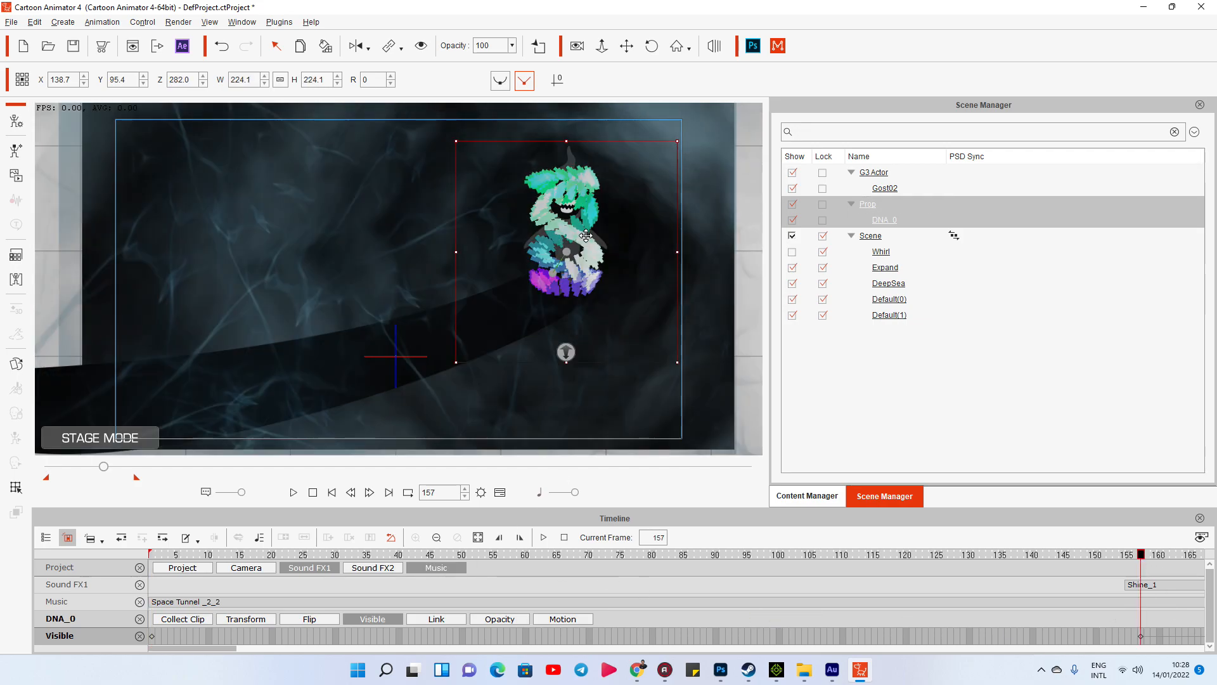
{"action": "right_click", "coordinate": [586, 236]}
{"action": "mouse_move", "coordinate": [629, 252]}
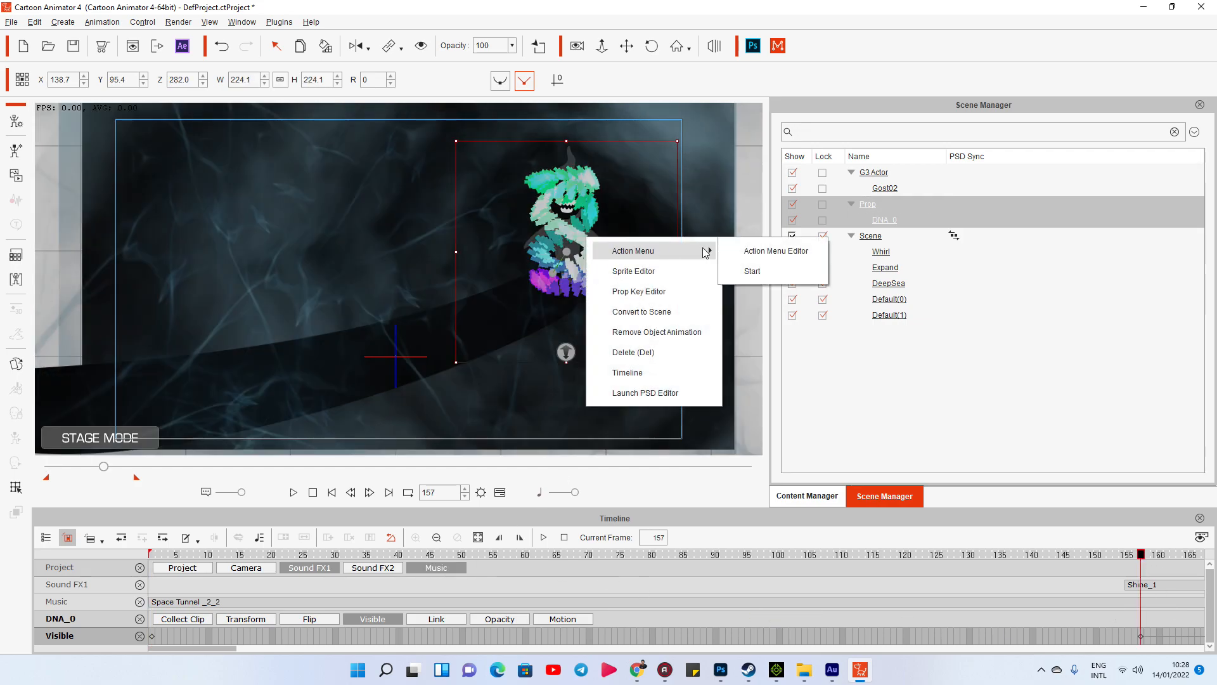
{"action": "left_click", "coordinate": [652, 309]}
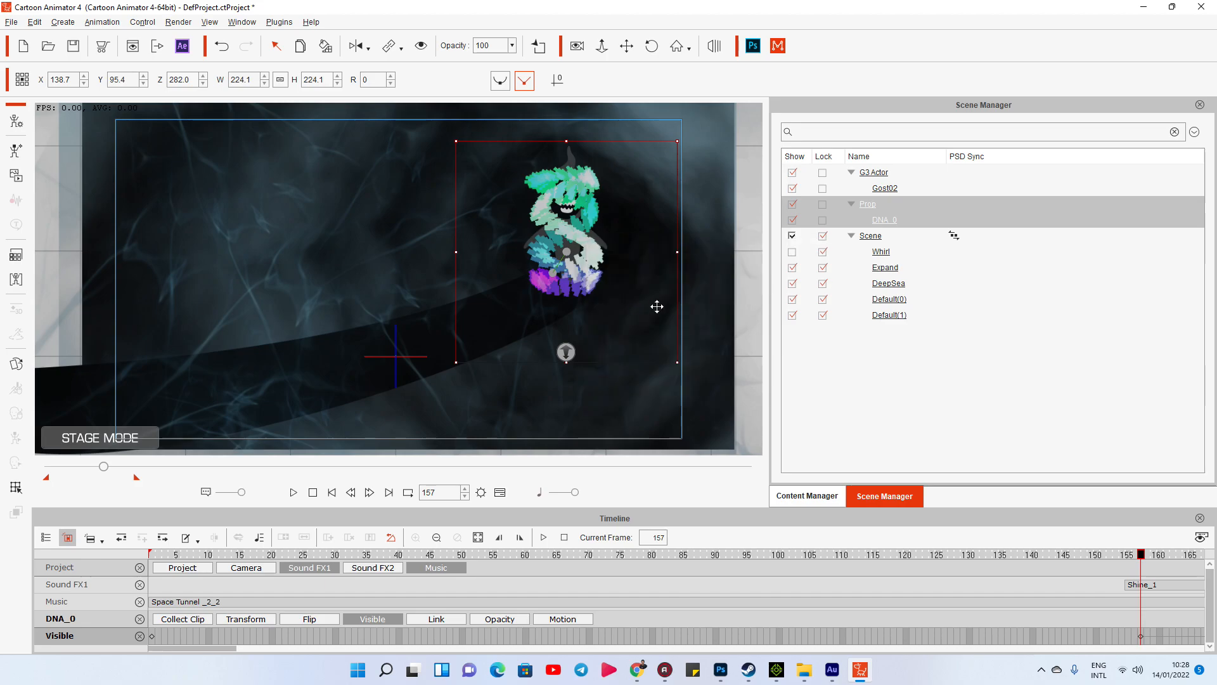
{"action": "left_click", "coordinate": [873, 173]}
{"action": "left_click", "coordinate": [869, 204]}
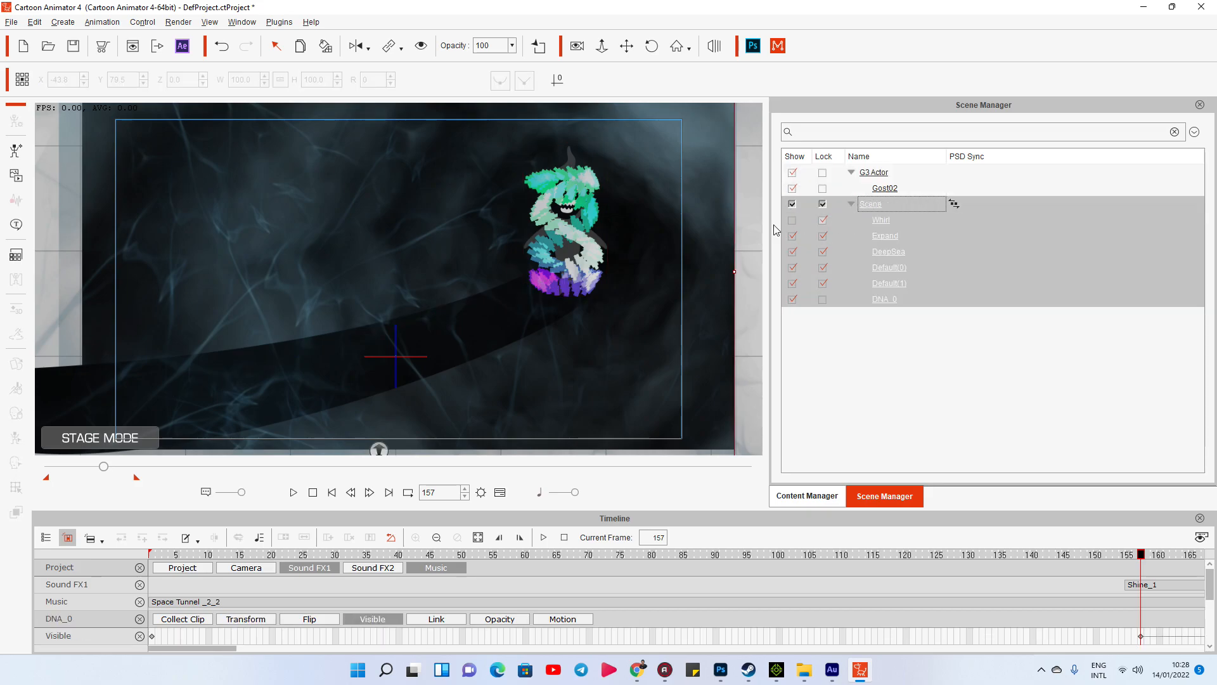
Show the Whirl layer, hide Expand, and play the scene with the green spiral backdrop before returning to frame 1.
{"action": "left_click", "coordinate": [793, 220]}
{"action": "left_click", "coordinate": [793, 236]}
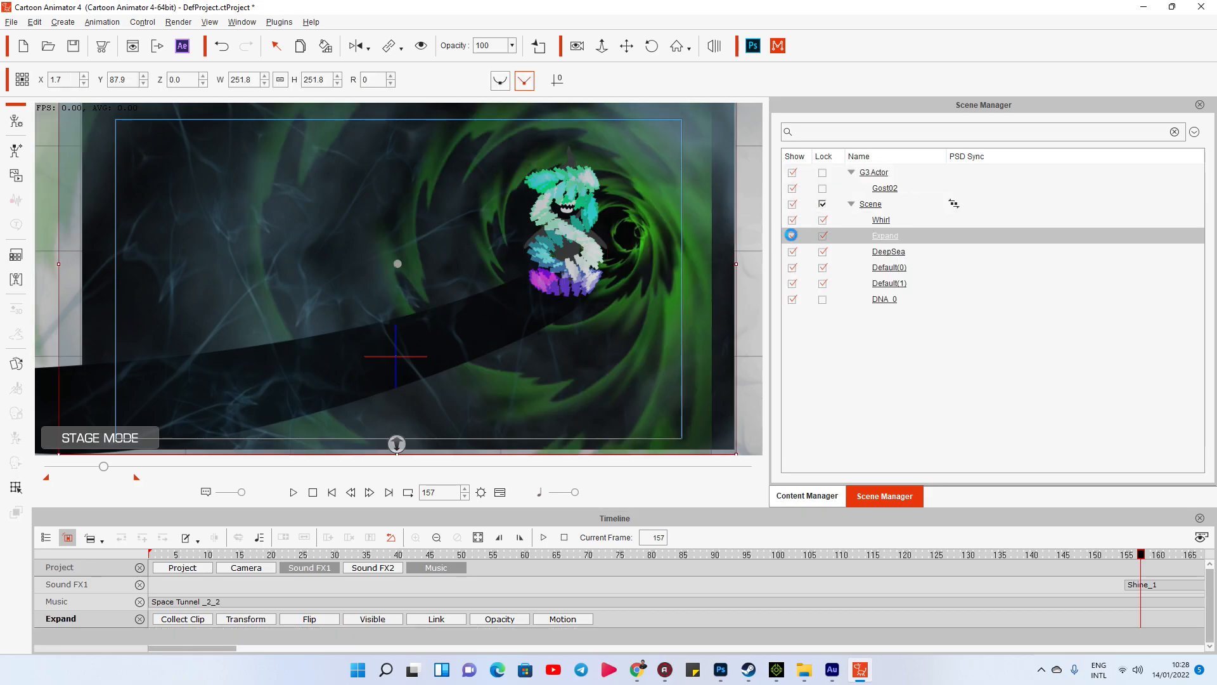
{"action": "left_click", "coordinate": [294, 494]}
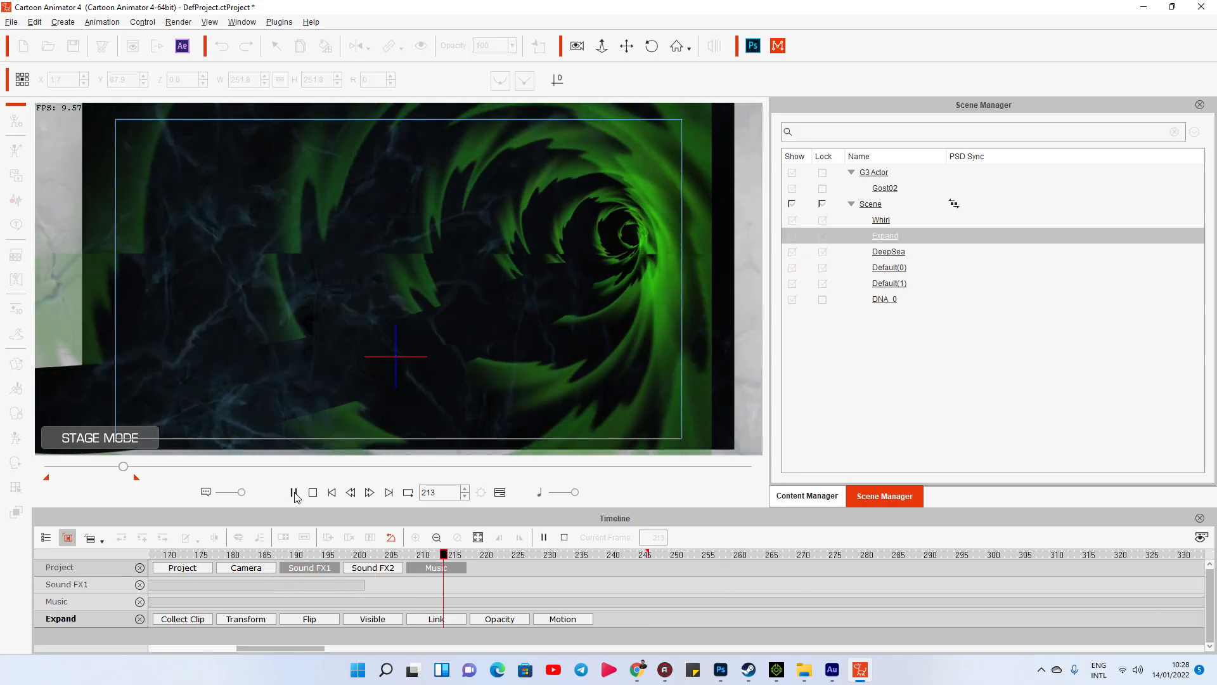
{"action": "left_click", "coordinate": [295, 493]}
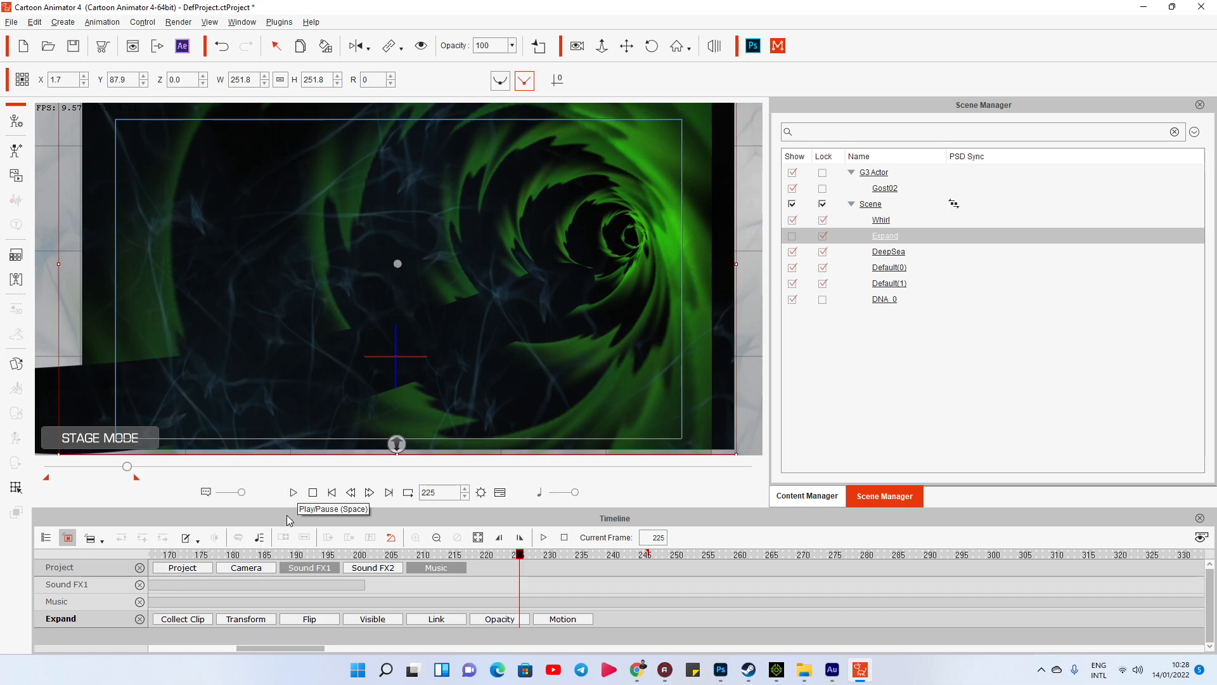
{"action": "left_click", "coordinate": [314, 493]}
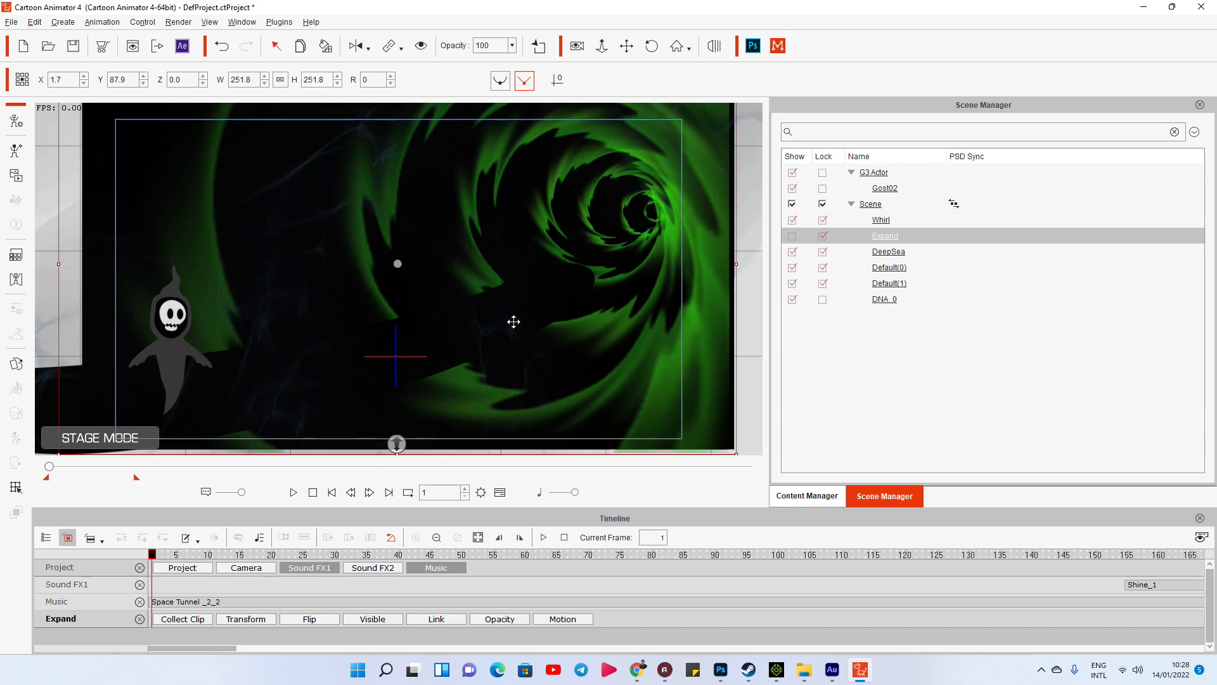
Lock the DNA_0 layer, check the actor and scene groups, and play the scene from frame 1.
{"action": "left_click", "coordinate": [823, 305]}
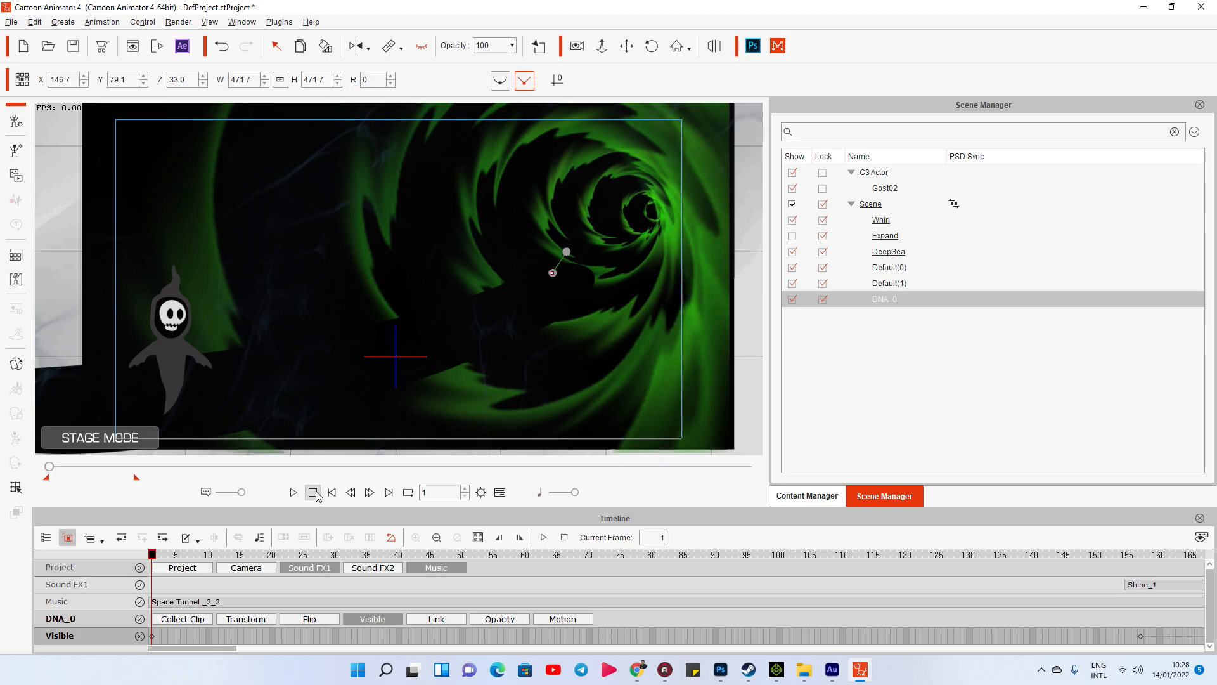
{"action": "left_click", "coordinate": [876, 177]}
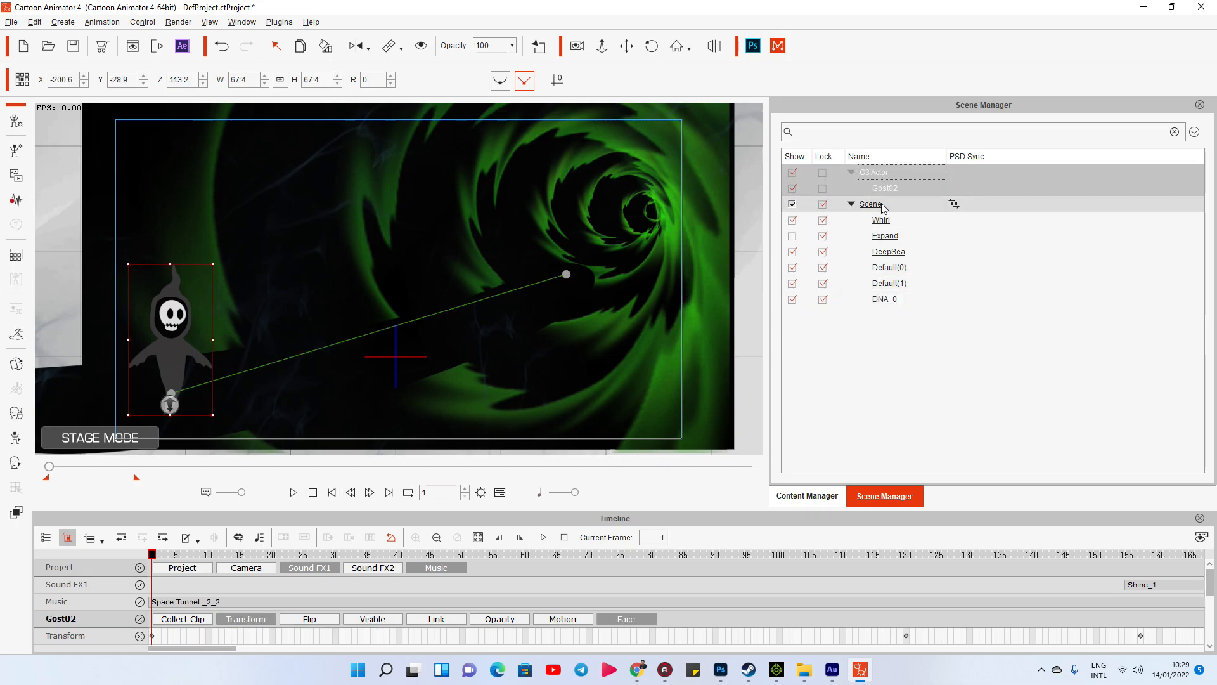
{"action": "left_click", "coordinate": [950, 202]}
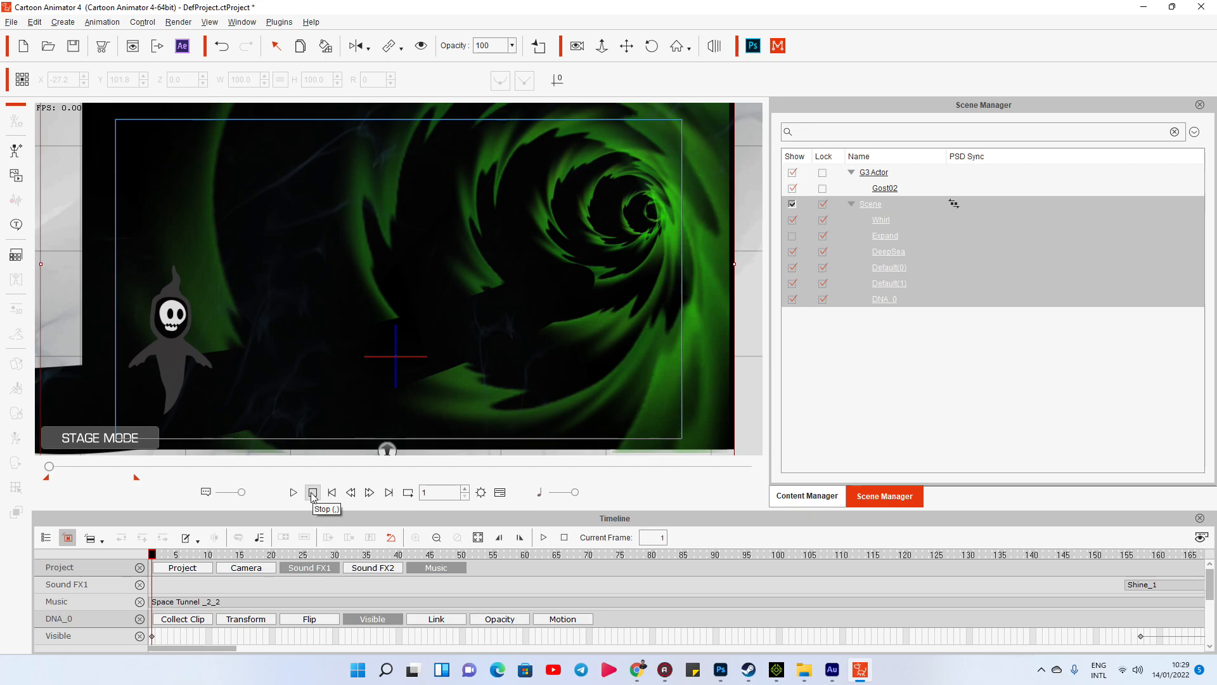
{"action": "left_click", "coordinate": [295, 494]}
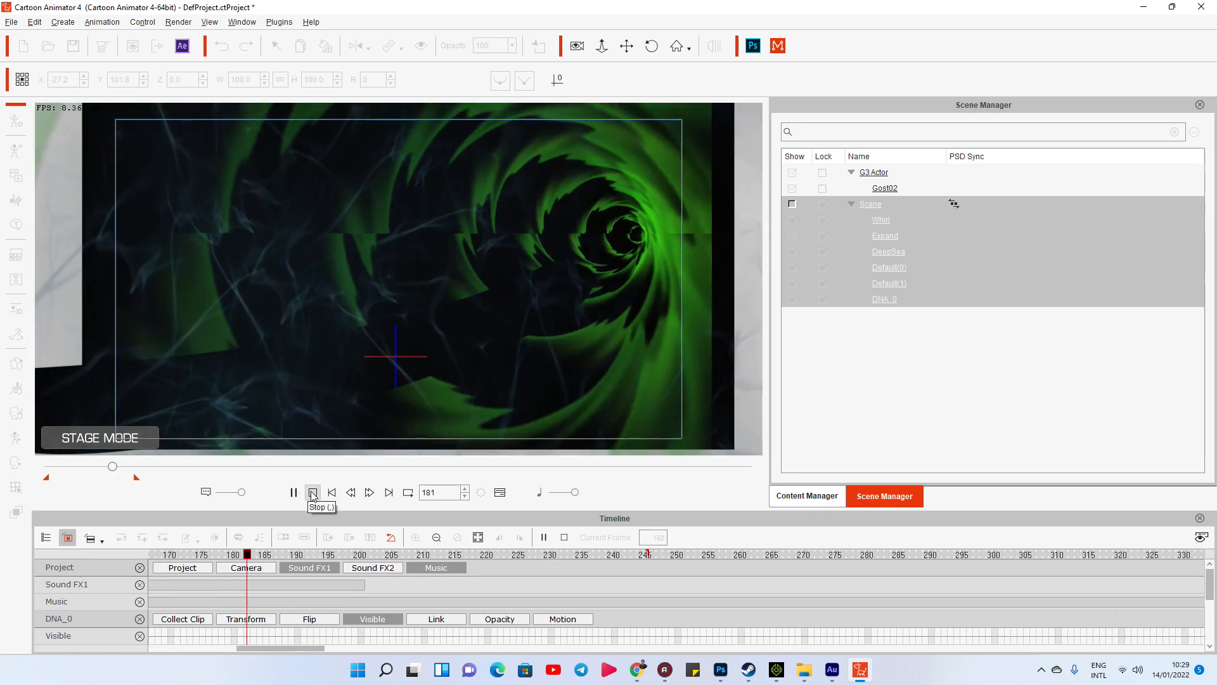
{"action": "left_click", "coordinate": [313, 493]}
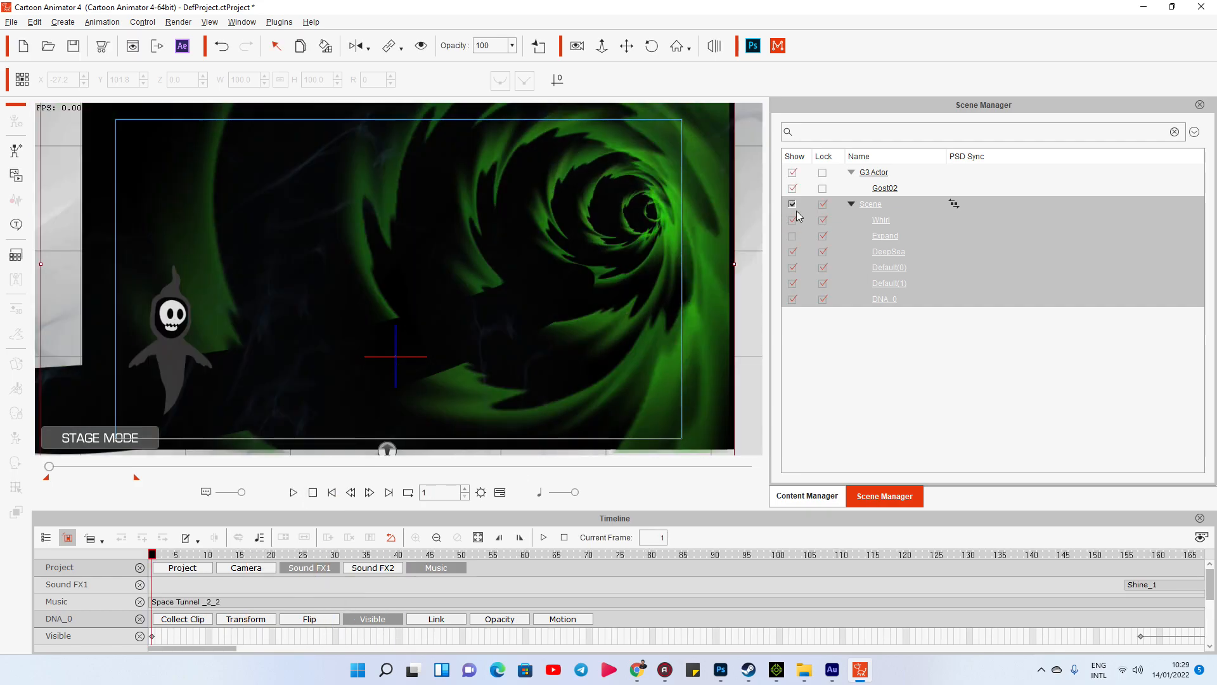
Hide the Whirl layer, show the Expand layer again, and play the scene before returning to frame 1.
{"action": "left_click", "coordinate": [793, 204]}
{"action": "left_click", "coordinate": [792, 220]}
{"action": "left_click", "coordinate": [792, 236]}
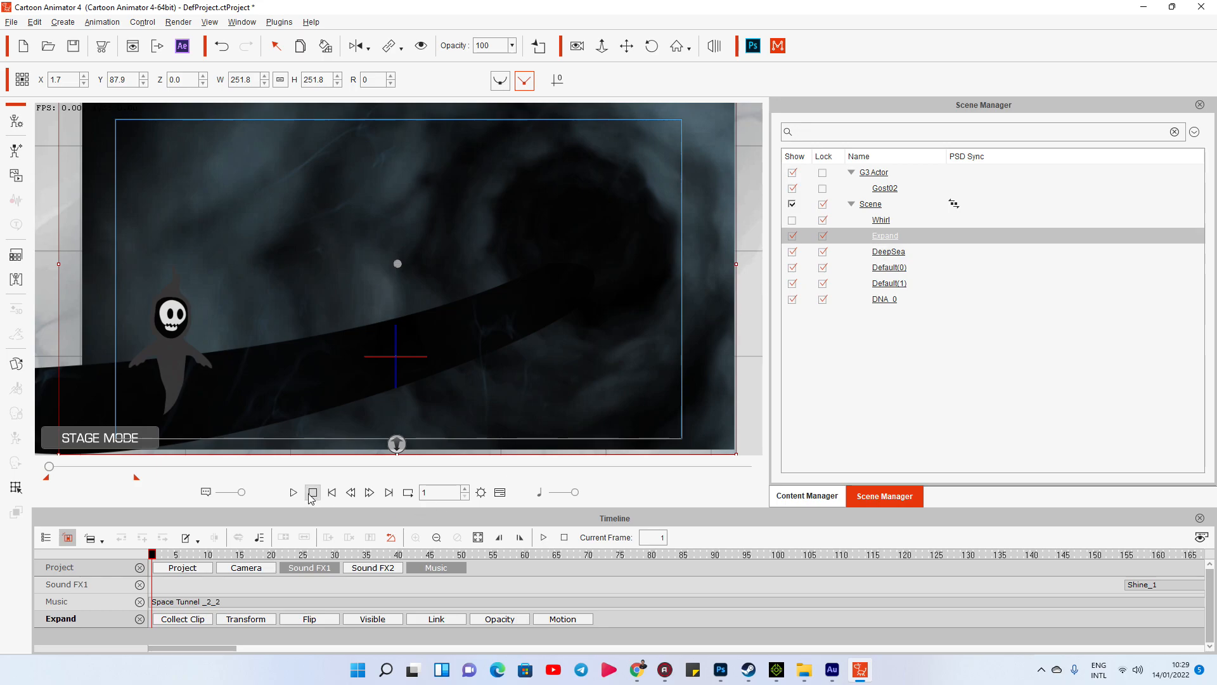
{"action": "left_click", "coordinate": [295, 494]}
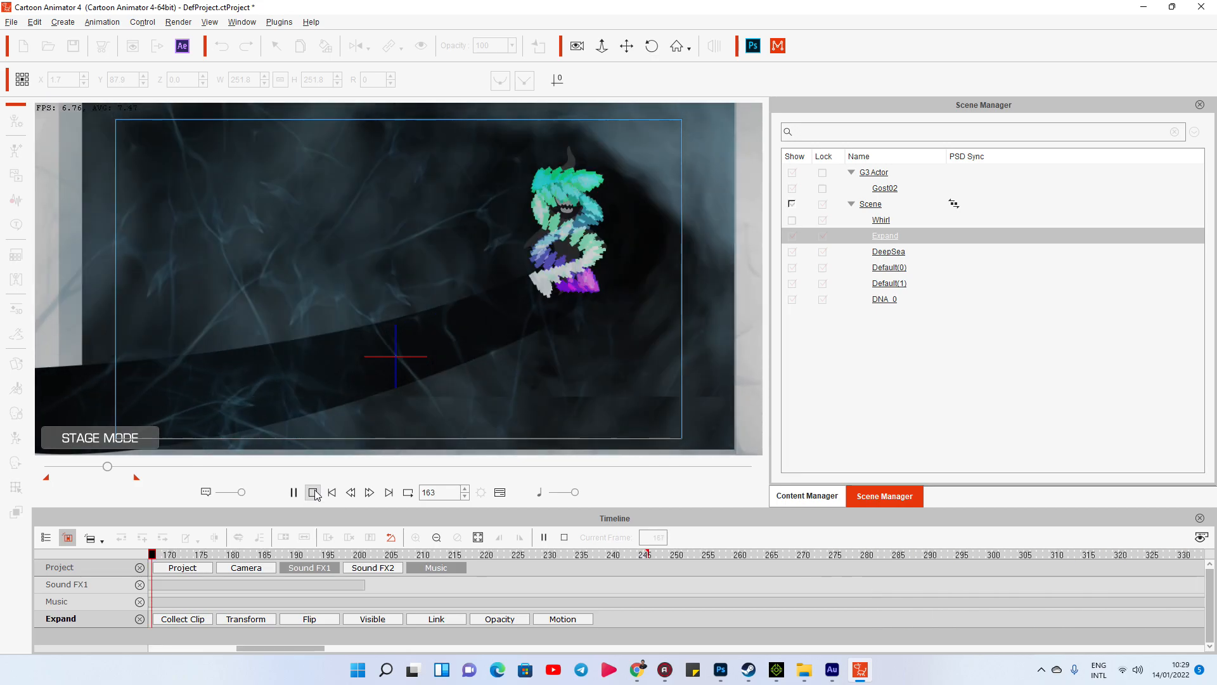
{"action": "left_click", "coordinate": [313, 493]}
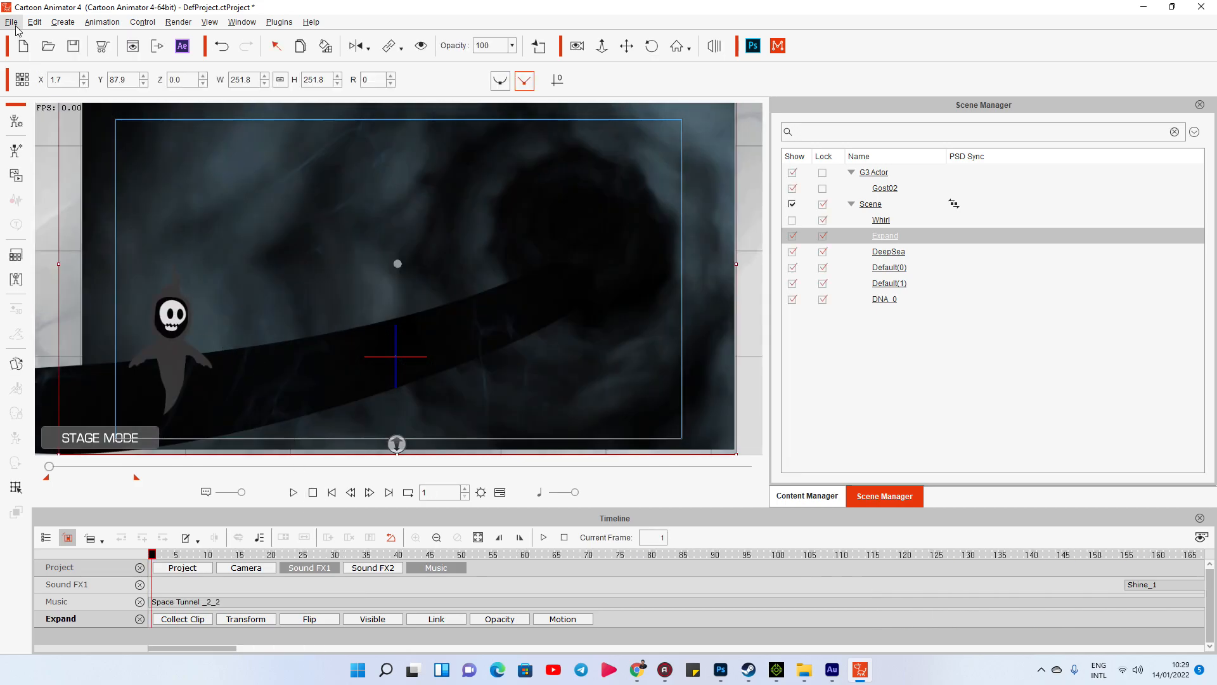